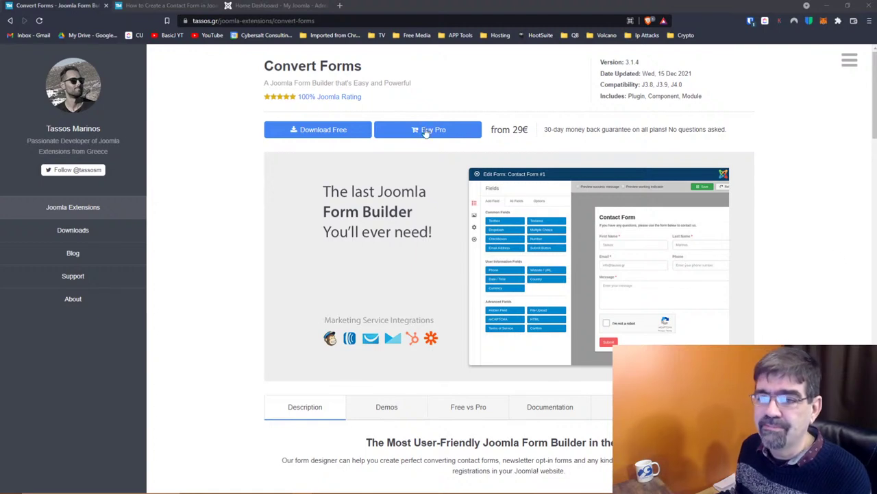
# Copy the web address of the article "How to Create a Contact Form in Joomla" from the browser
pyautogui.click(269, 5)
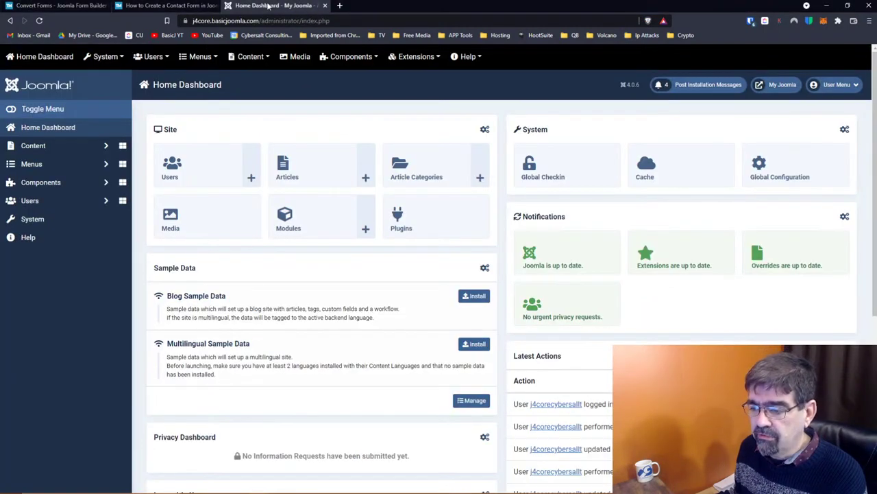
pyautogui.click(164, 6)
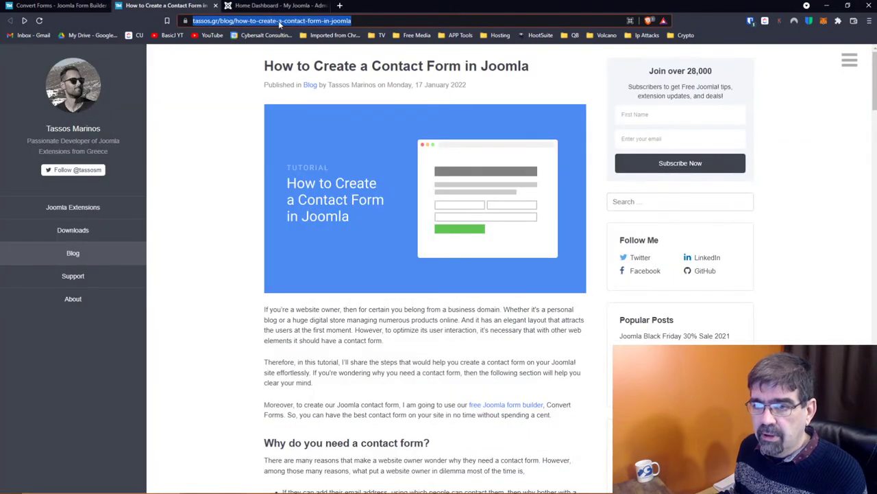
pyautogui.rightClick(279, 22)
pyautogui.click(302, 71)
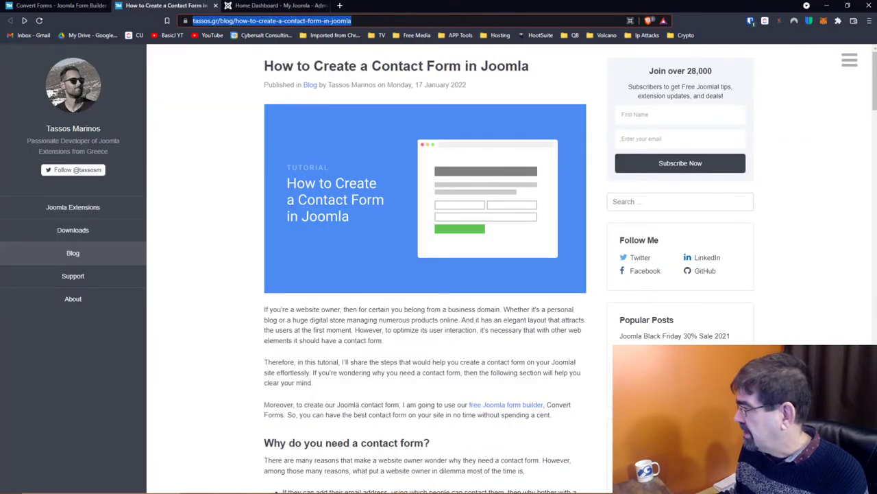
pyautogui.hotkey('alt', 'Tab')
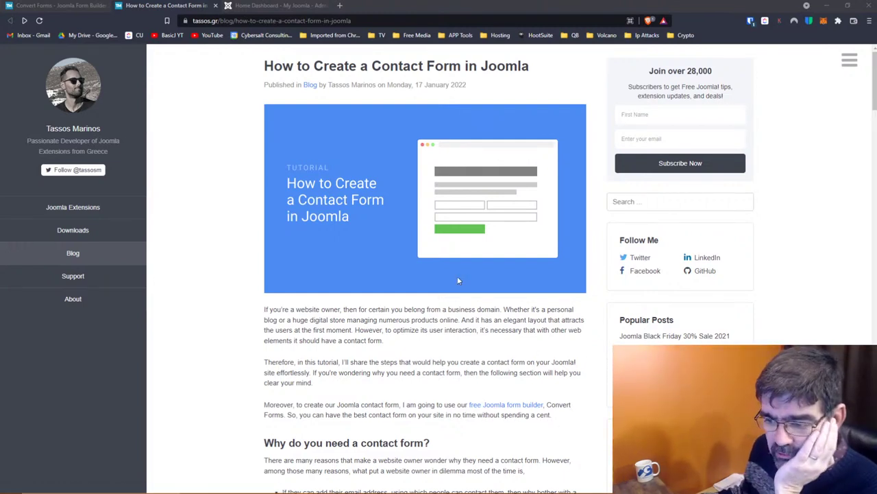
# Read through the contact form article, from the reasons for having a form to the Convert Forms installation instructions
pyautogui.scroll(-1, 458, 277)
pyautogui.scroll(-3, 458, 276)
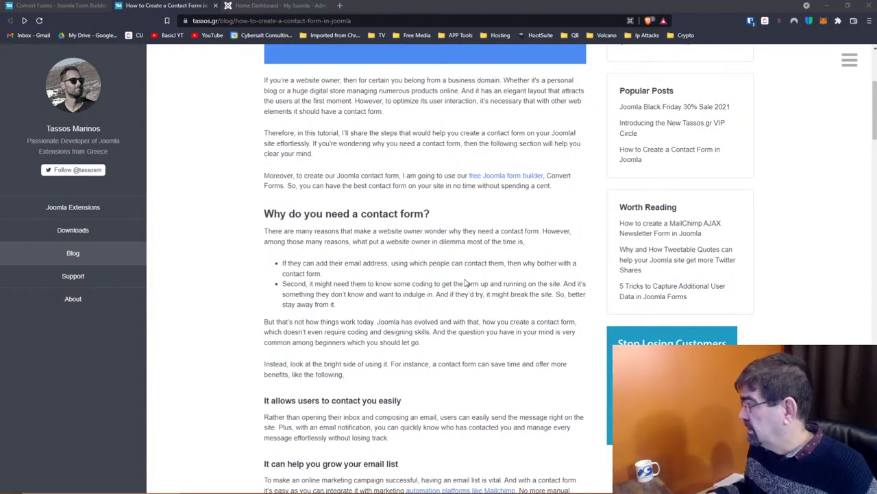
pyautogui.scroll(-3, 494, 213)
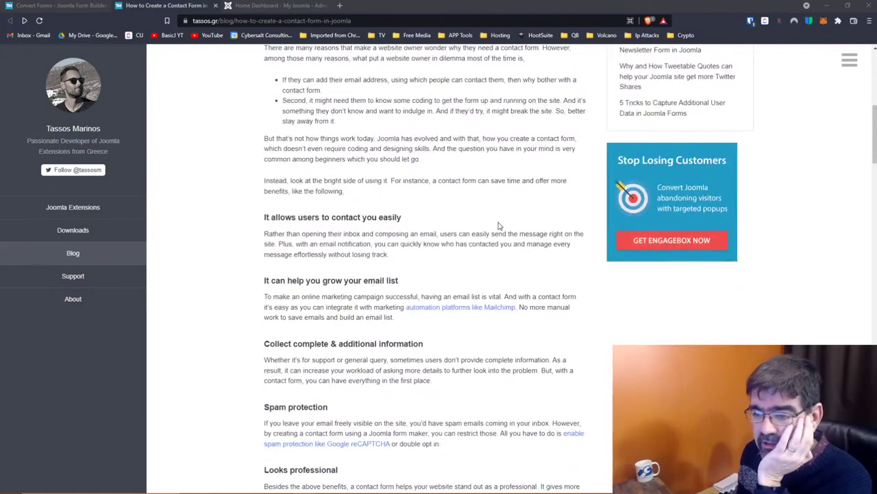
pyautogui.scroll(-3, 490, 202)
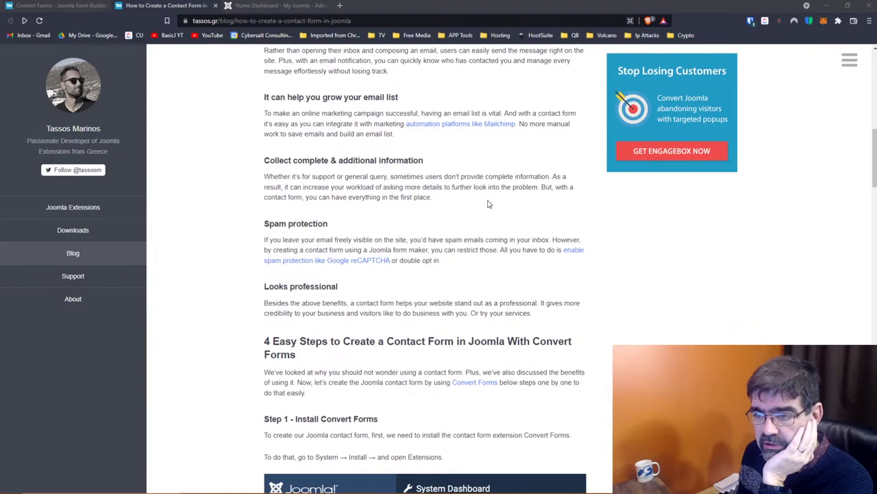
pyautogui.scroll(-2, 489, 203)
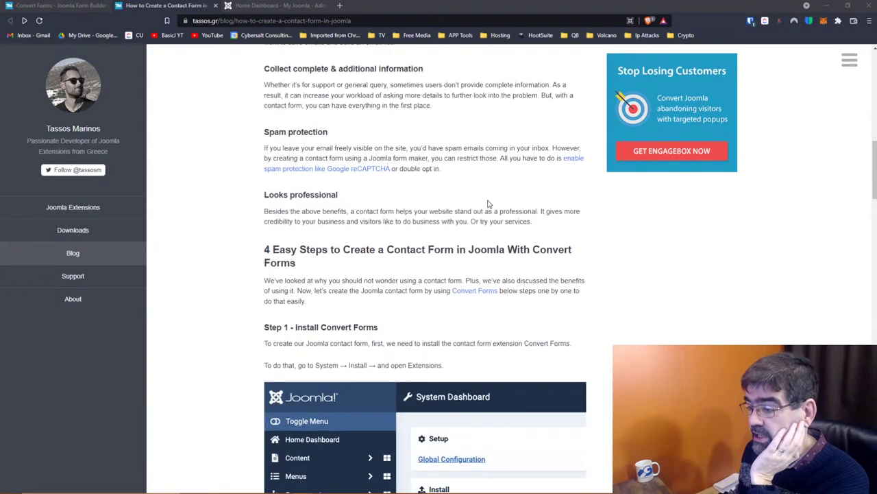
pyautogui.scroll(-3, 488, 204)
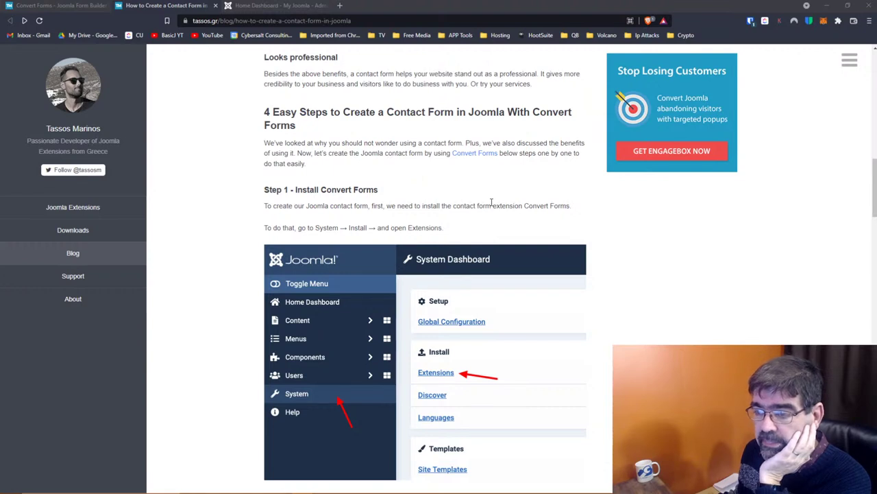
pyautogui.scroll(-2, 491, 202)
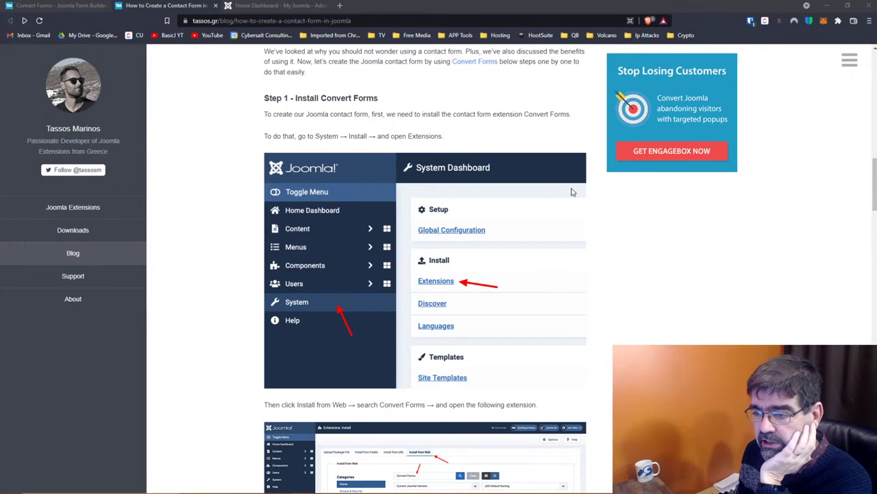
pyautogui.scroll(-2, 491, 168)
pyautogui.scroll(-2, 491, 169)
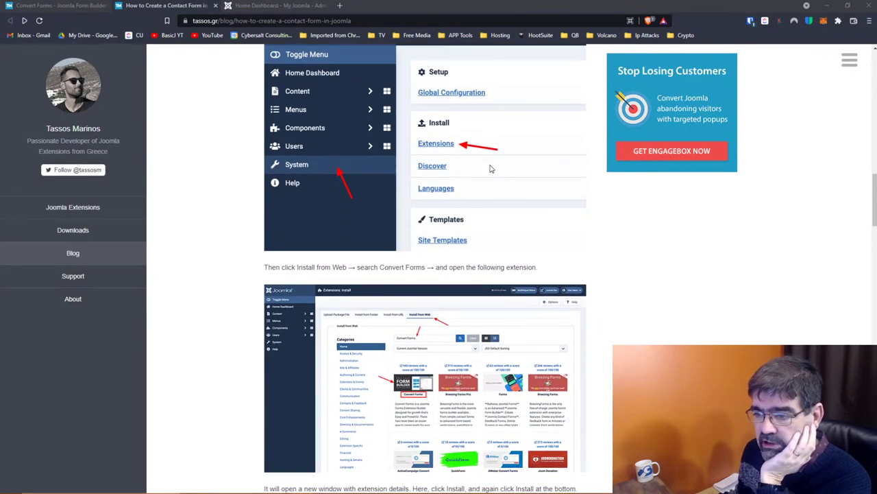
pyautogui.scroll(-3, 491, 168)
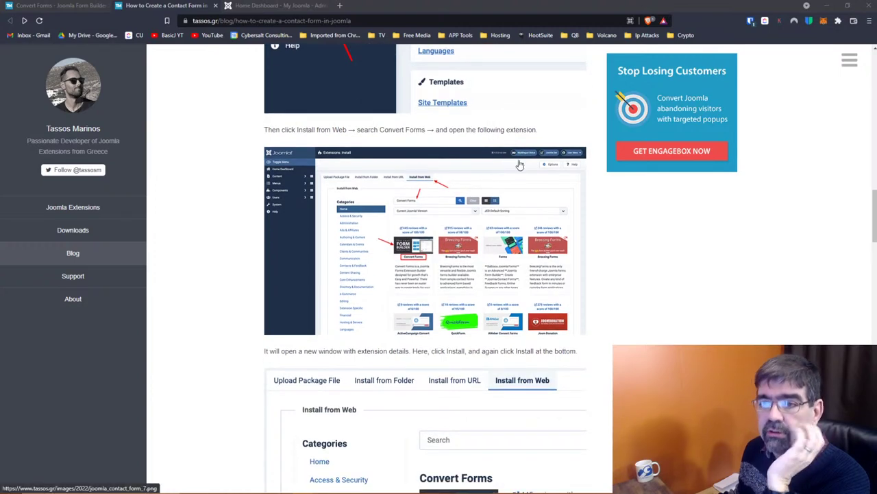
# Open the Install from Web extension catalogue in the Joomla administrator's system area
pyautogui.click(261, 6)
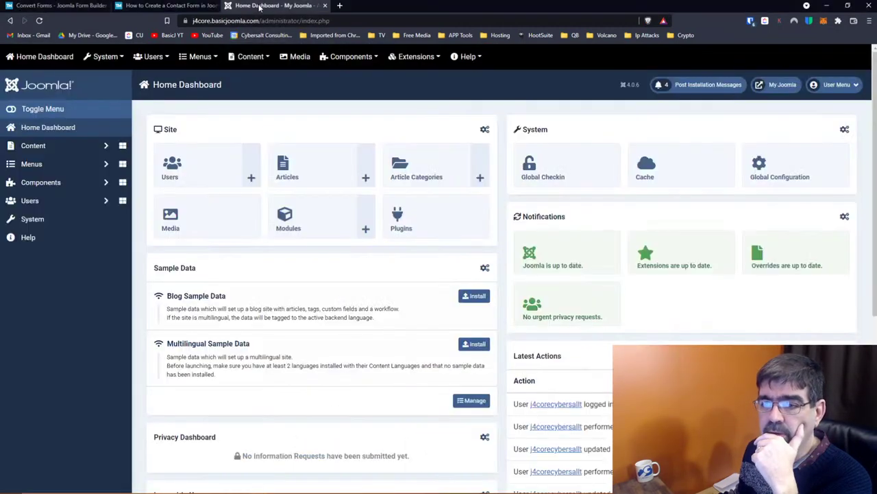
pyautogui.click(25, 219)
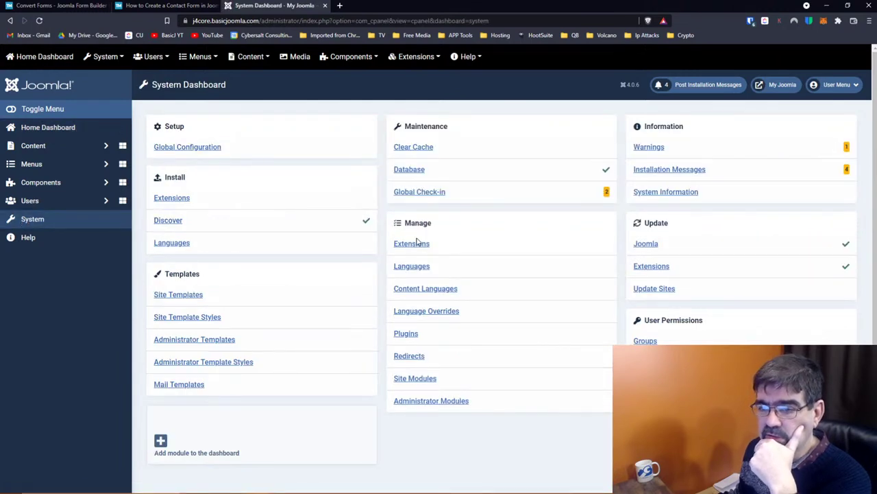
pyautogui.click(168, 198)
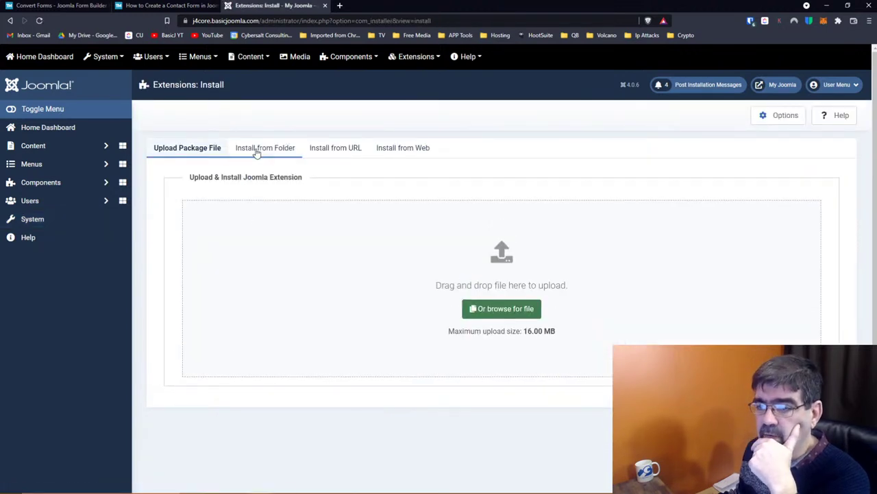
pyautogui.click(401, 155)
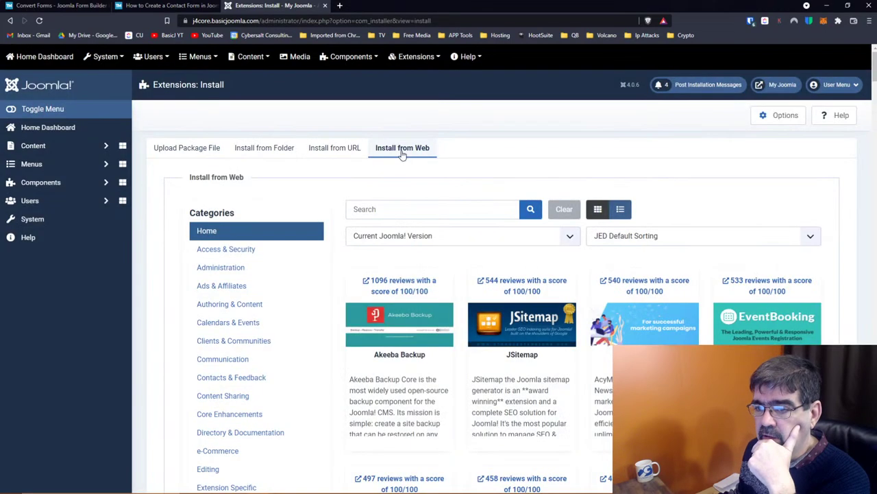
# Search the web extension catalogue for "convert forms"
pyautogui.click(384, 209)
pyautogui.write('co')
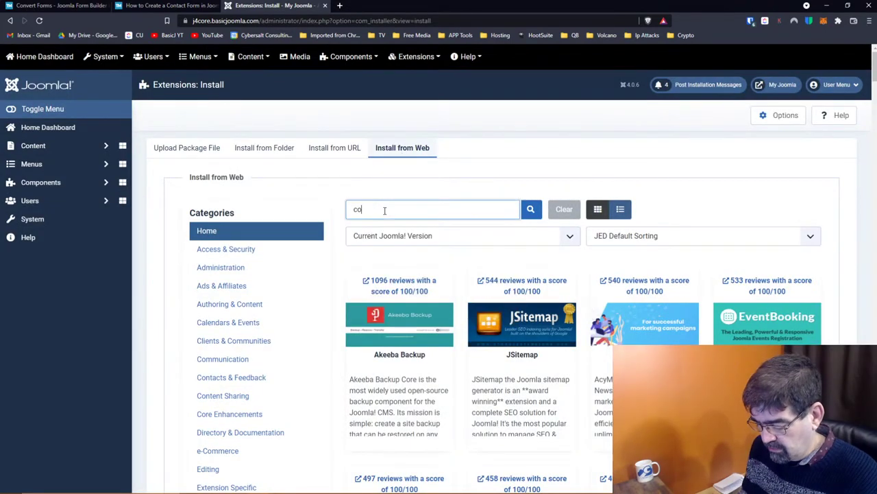
pyautogui.write('nvert forms')
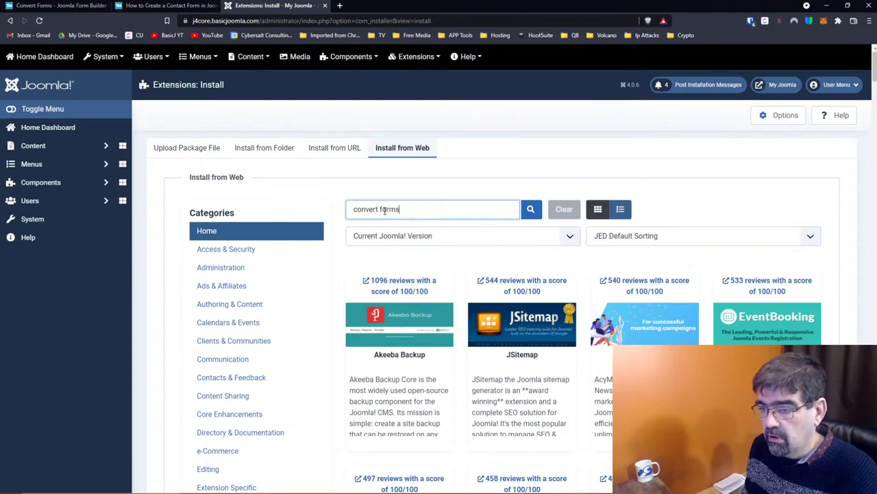
pyautogui.press('Return')
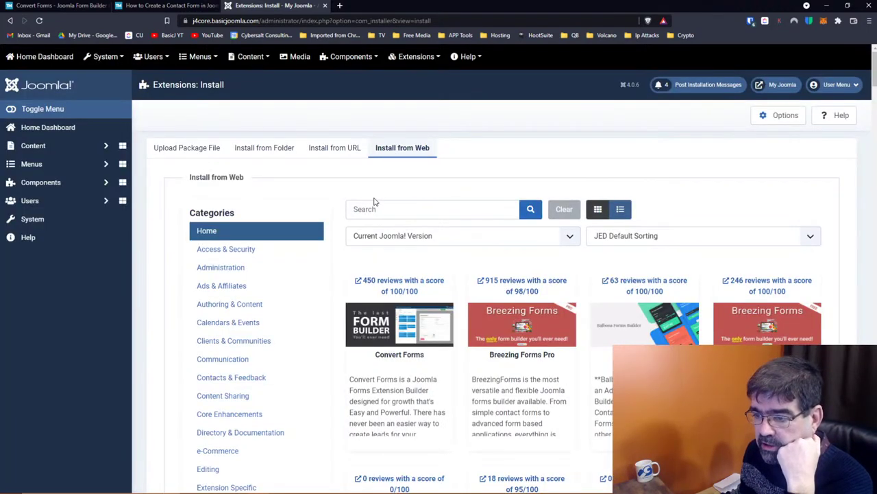
# Open the Convert Forms extension entry and install it, confirming the installation
pyautogui.scroll(-1, 375, 201)
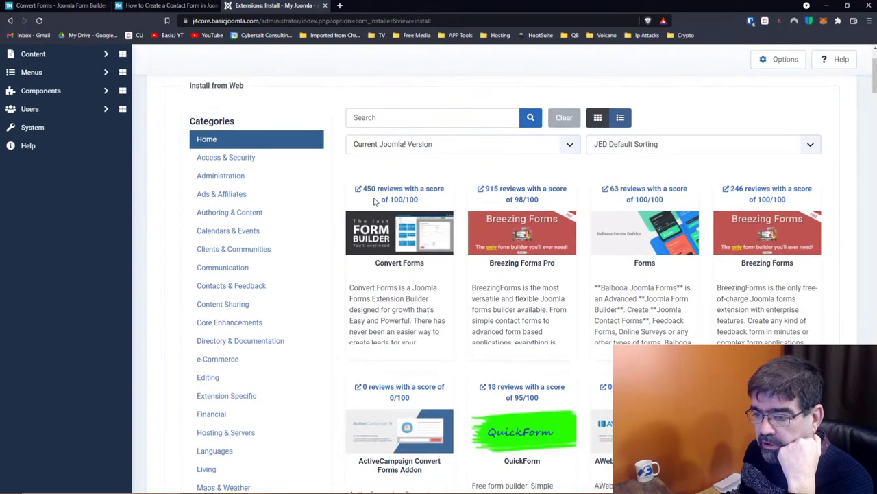
pyautogui.click(408, 312)
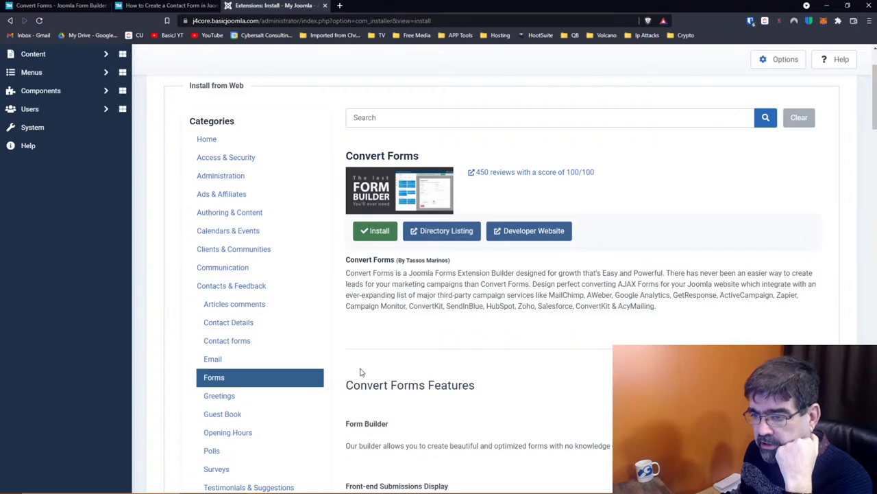
pyautogui.click(369, 231)
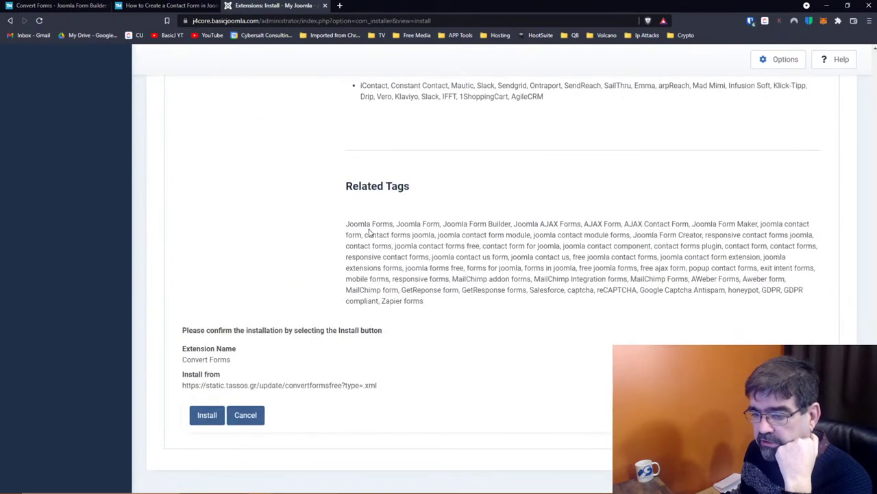
pyautogui.click(204, 420)
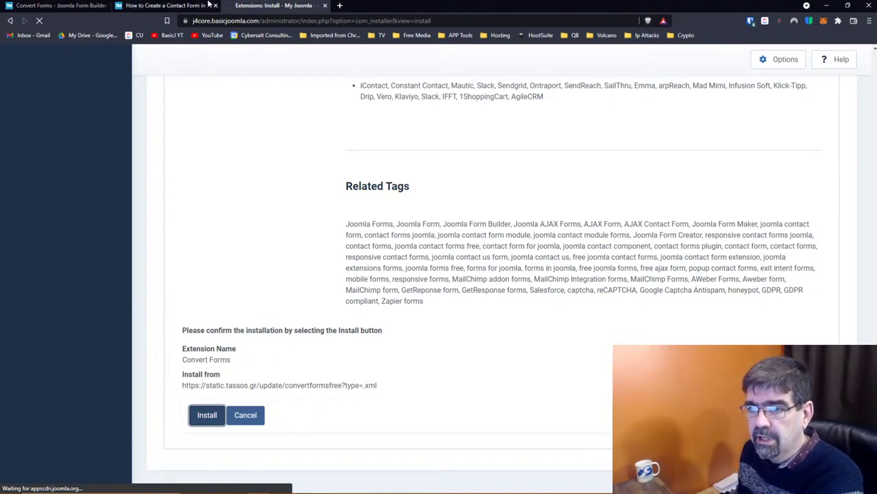
# Move the "How to Create a Contact Form in Joomla" article out of this browser window
pyautogui.click(183, 7)
pyautogui.moveTo(184, 7); pyautogui.dragTo(876, 41)
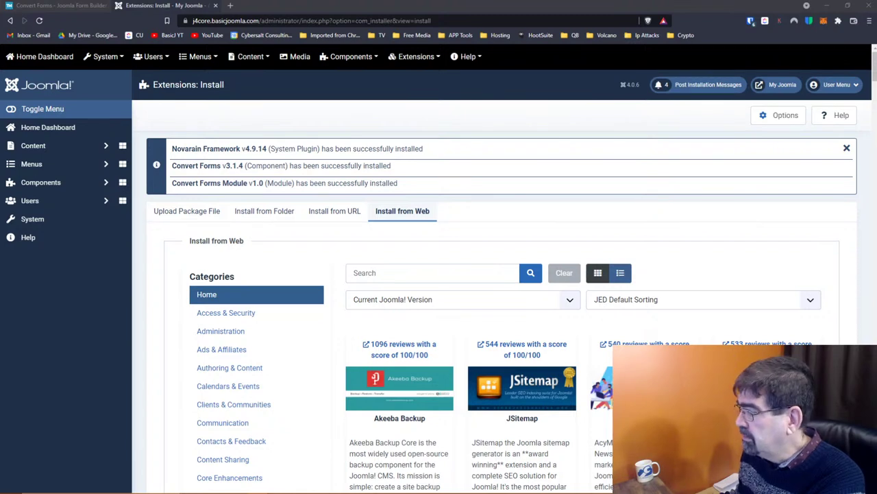
# Open the Convert Forms component and create a new form with email address, name and submit fields
pyautogui.click(35, 184)
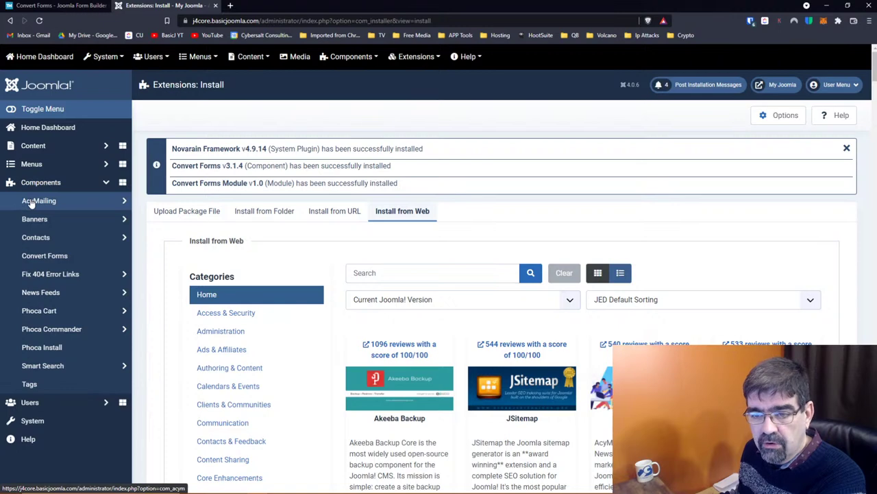
pyautogui.click(36, 255)
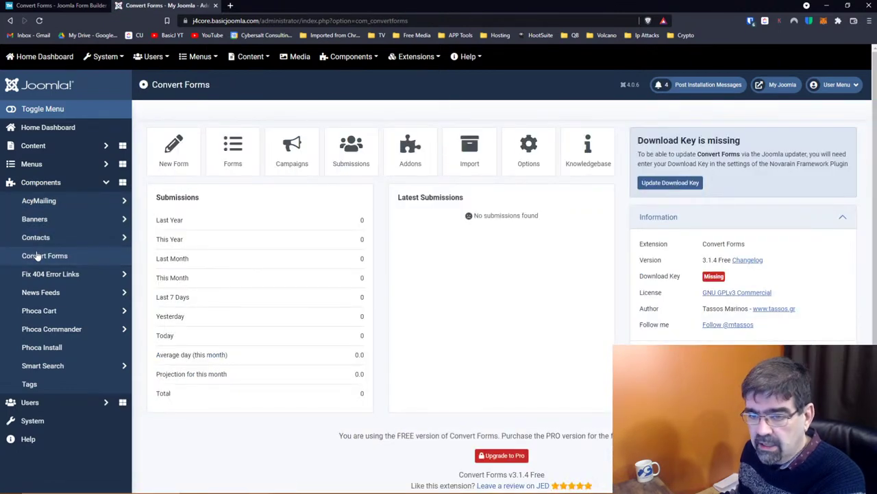
pyautogui.click(184, 154)
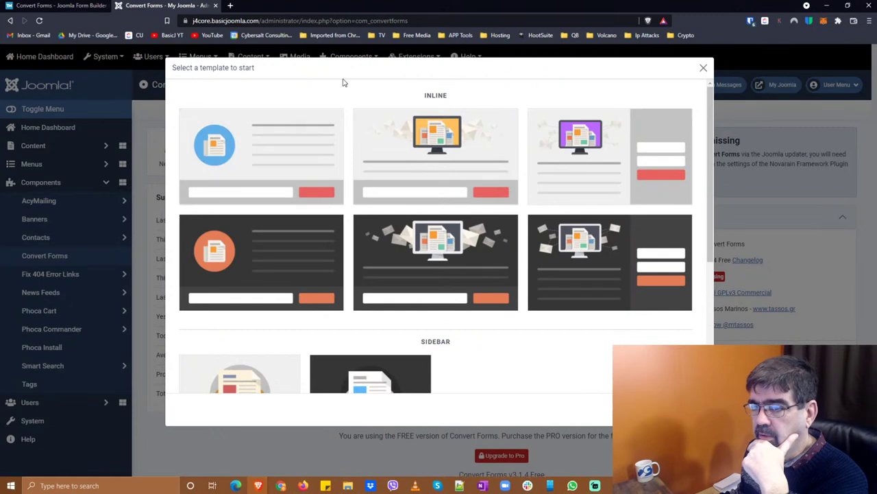
pyautogui.moveTo(354, 71); pyautogui.dragTo(137, 35)
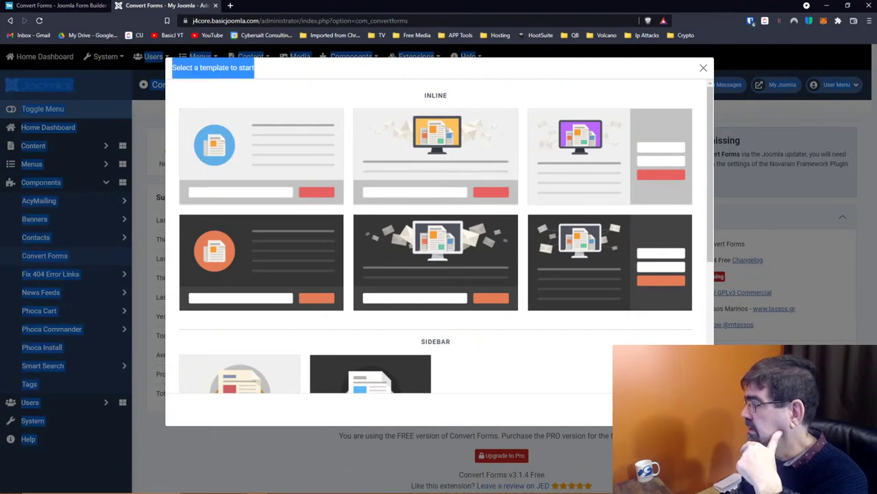
pyautogui.hotkey('alt', 'Tab')
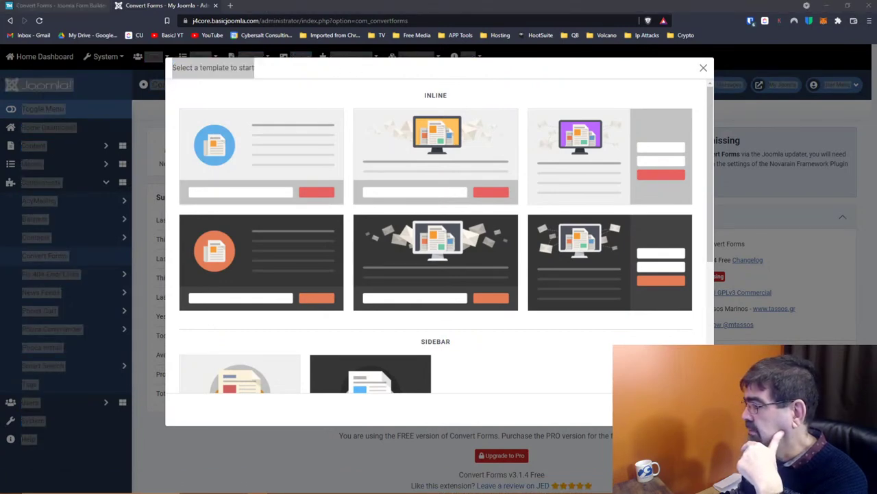
pyautogui.click(387, 70)
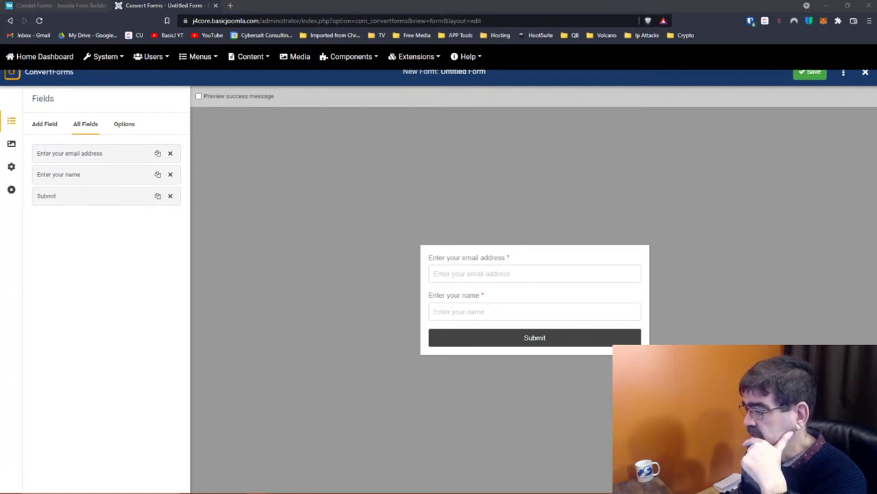
# Open the options of the form's email address field for review
pyautogui.click(521, 277)
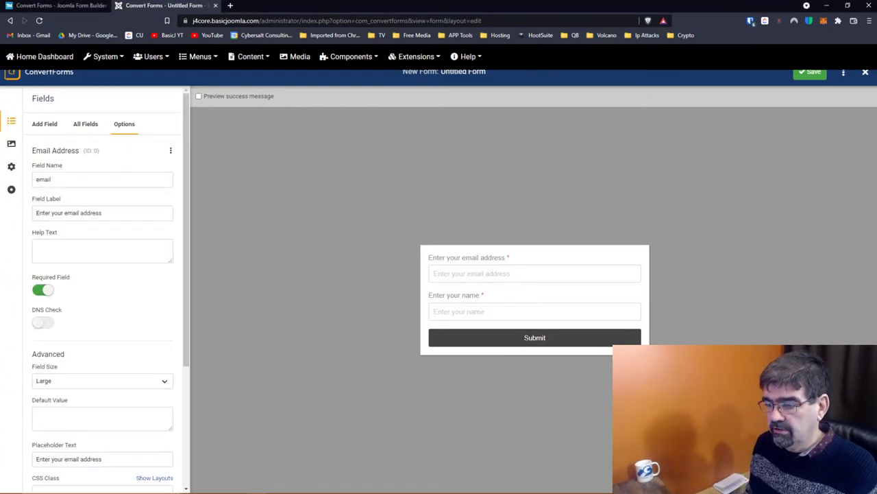
pyautogui.click(509, 274)
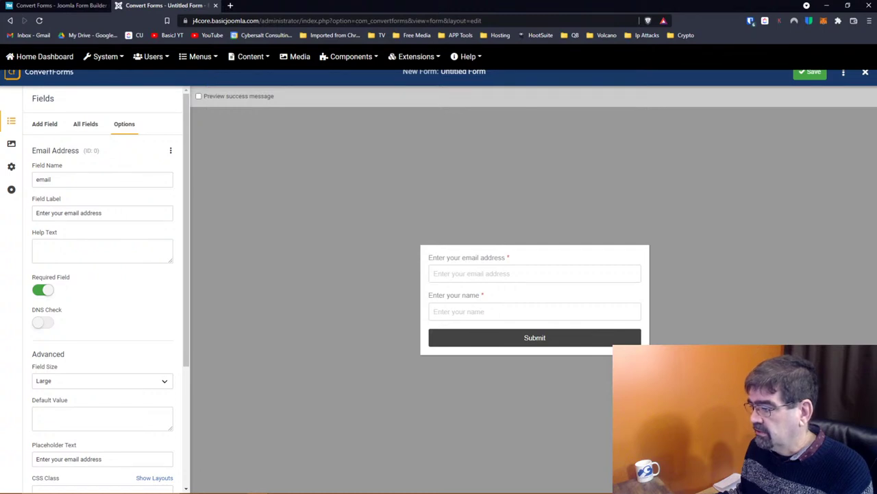
# Add a Textbox field to the form and return to the available field types
pyautogui.click(46, 127)
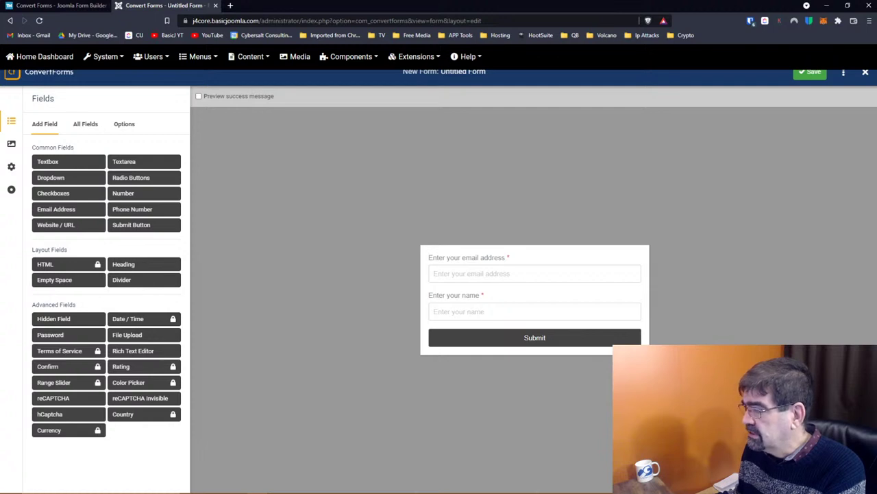
pyautogui.click(55, 163)
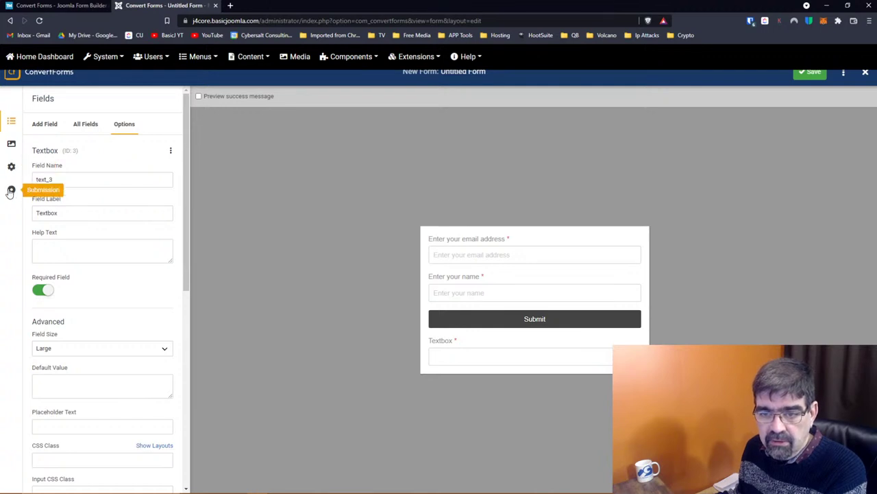
pyautogui.click(42, 125)
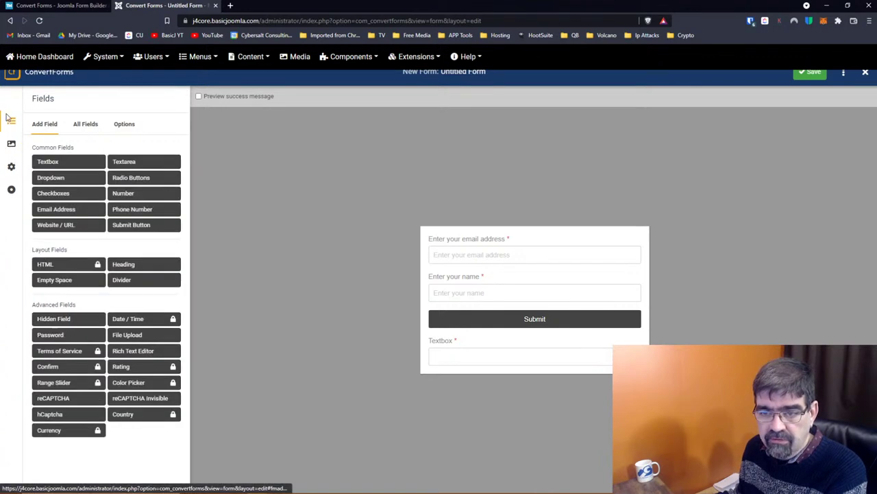
# Add a Textarea field to the form and change the Textbox field's label to Subject
pyautogui.click(135, 163)
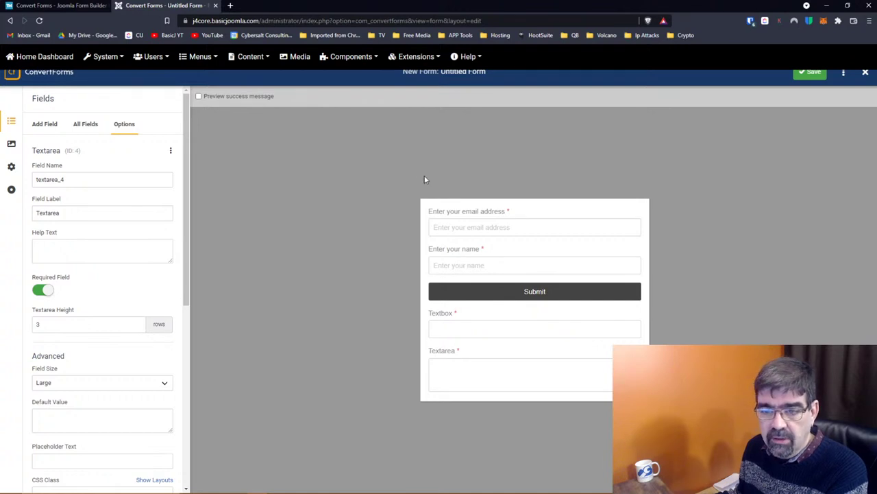
pyautogui.click(484, 327)
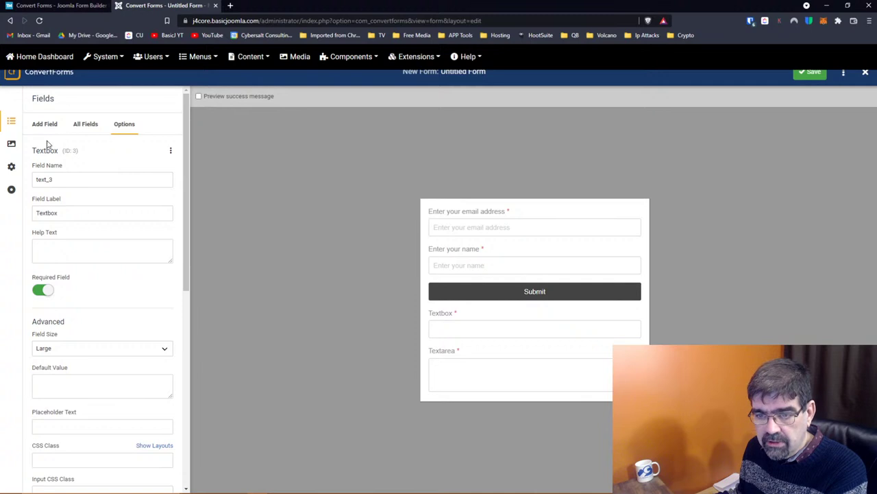
pyautogui.moveTo(71, 212); pyautogui.dragTo(29, 210)
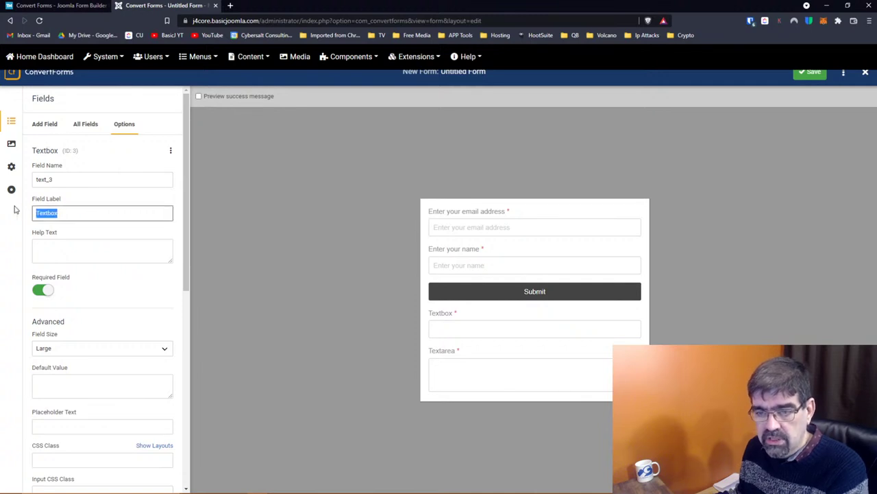
pyautogui.write('Subject')
pyautogui.press('Tab')
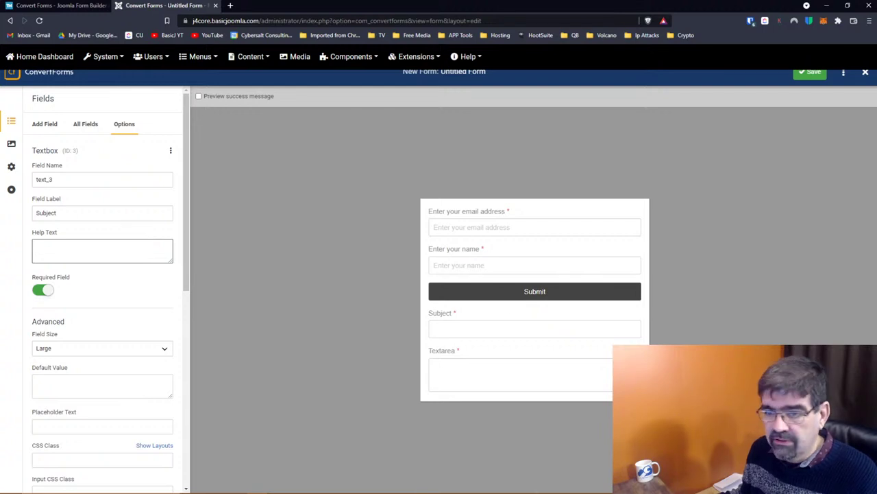
# Change the Textarea field's label to Message
pyautogui.click(476, 367)
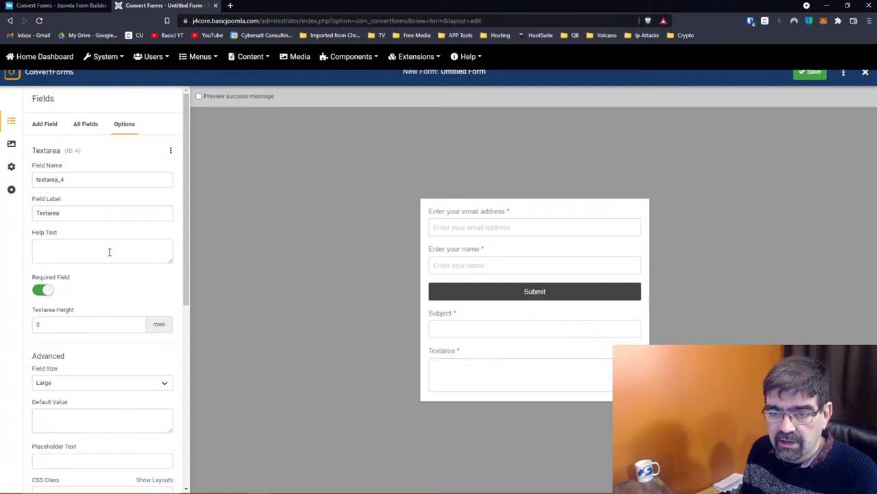
pyautogui.click(51, 214)
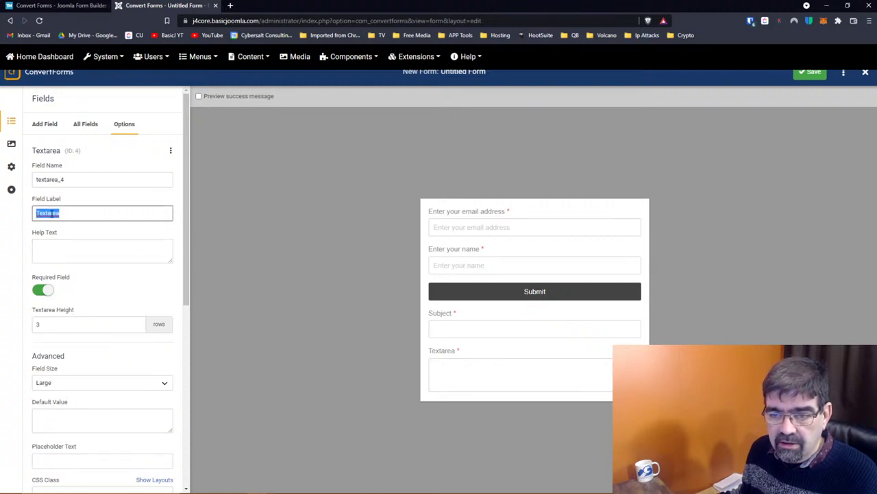
pyautogui.doubleClick(50, 213)
pyautogui.write('Message')
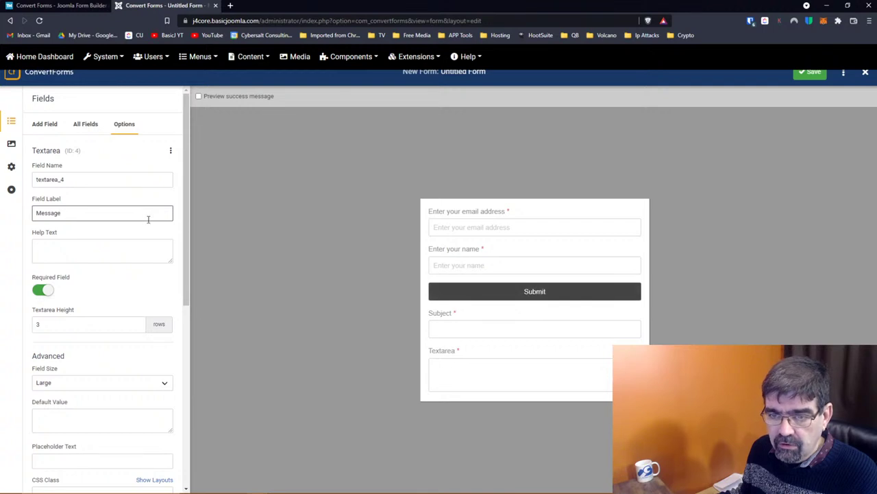
# Reorder the form's fields so the Submit button comes last, below the message textarea
pyautogui.click(11, 143)
pyautogui.click(11, 145)
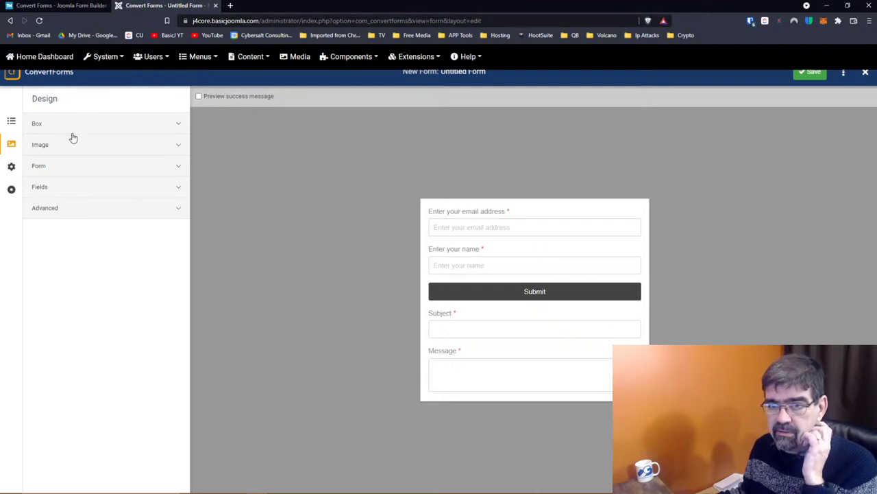
pyautogui.click(7, 126)
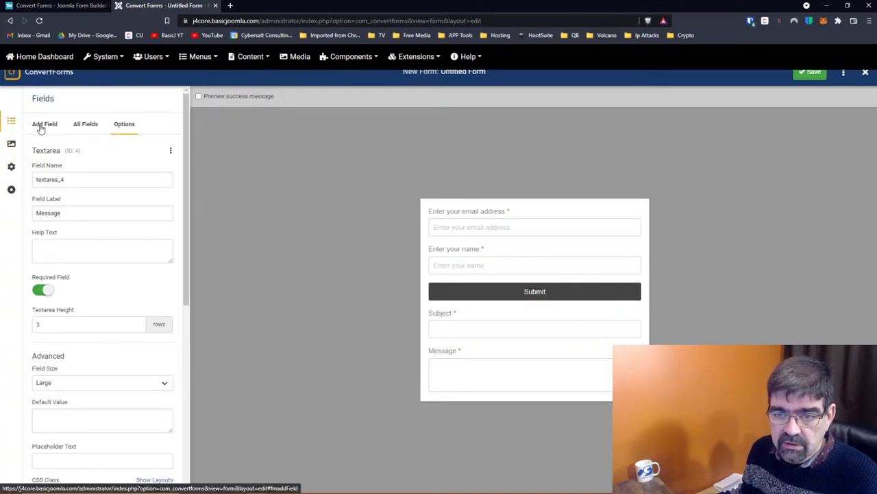
pyautogui.click(35, 122)
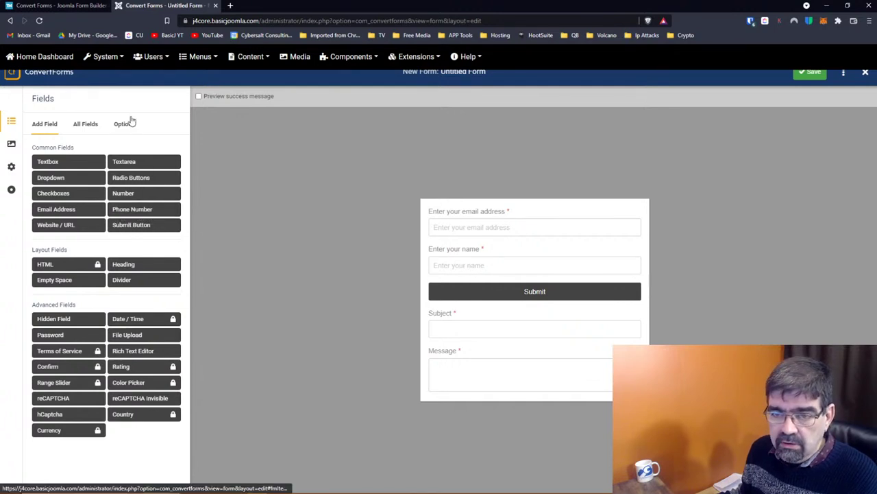
pyautogui.click(77, 126)
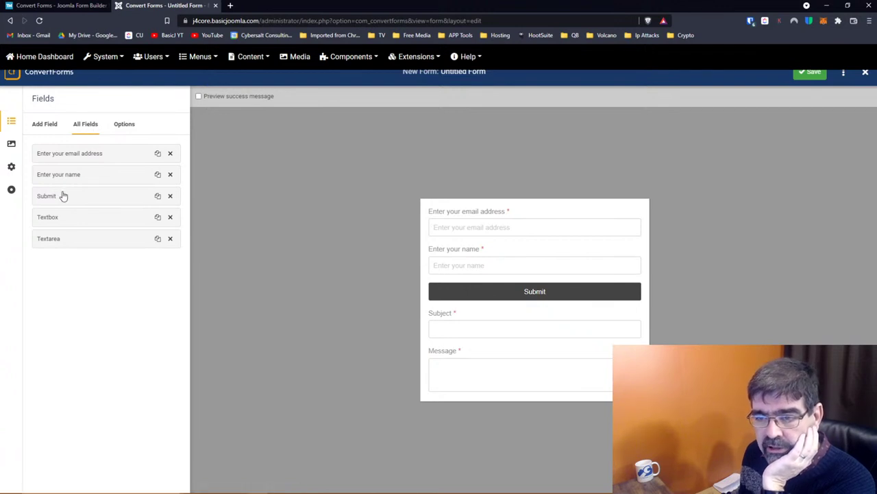
pyautogui.moveTo(63, 196); pyautogui.dragTo(61, 245)
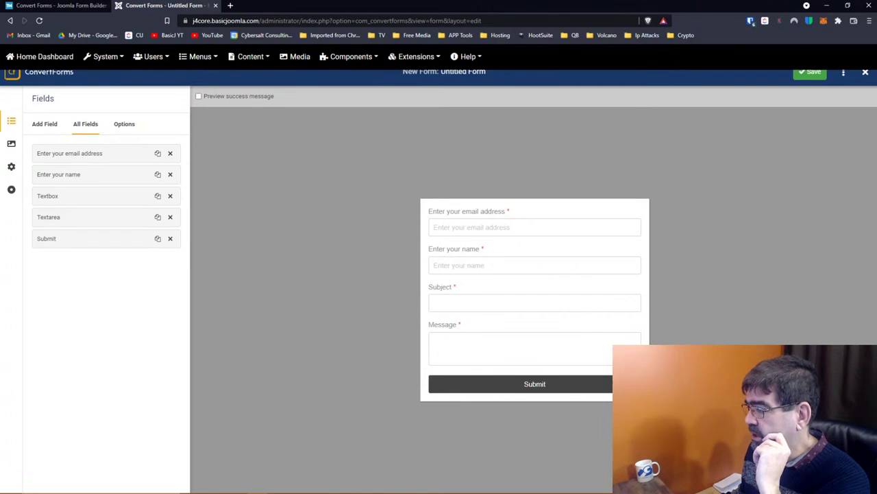
# Turn on email notifications for when users submit the form
pyautogui.click(11, 169)
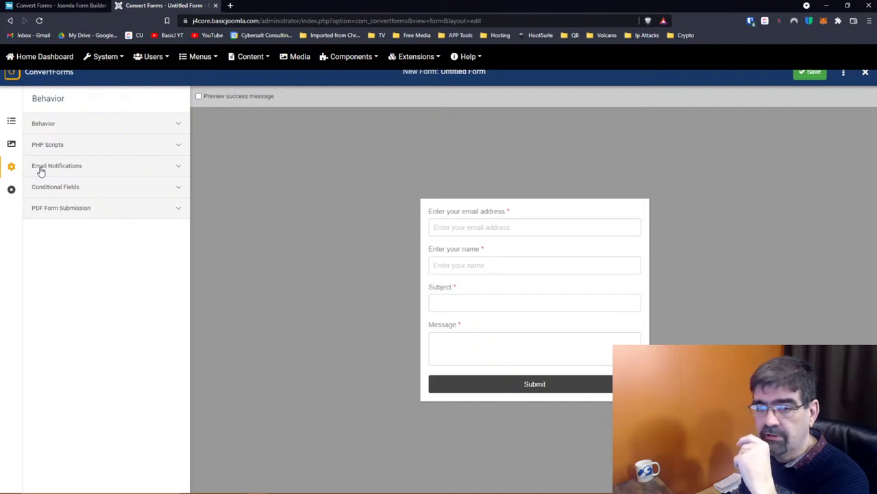
pyautogui.click(40, 172)
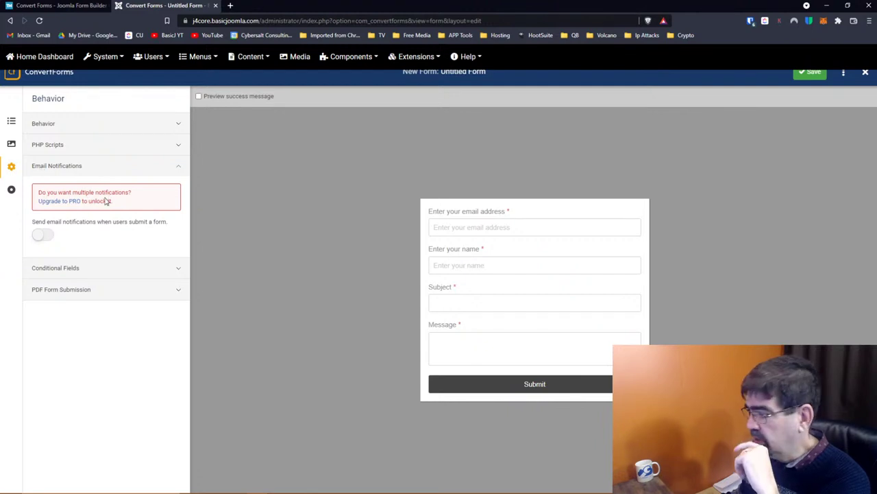
pyautogui.click(42, 236)
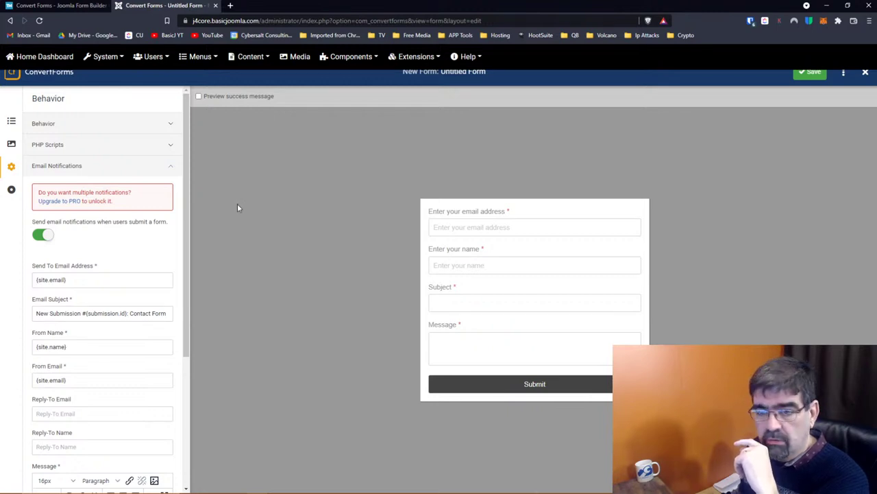
# Review the recipient, subject, sender and message settings of the email notification and save the form
pyautogui.scroll(-1, 134, 219)
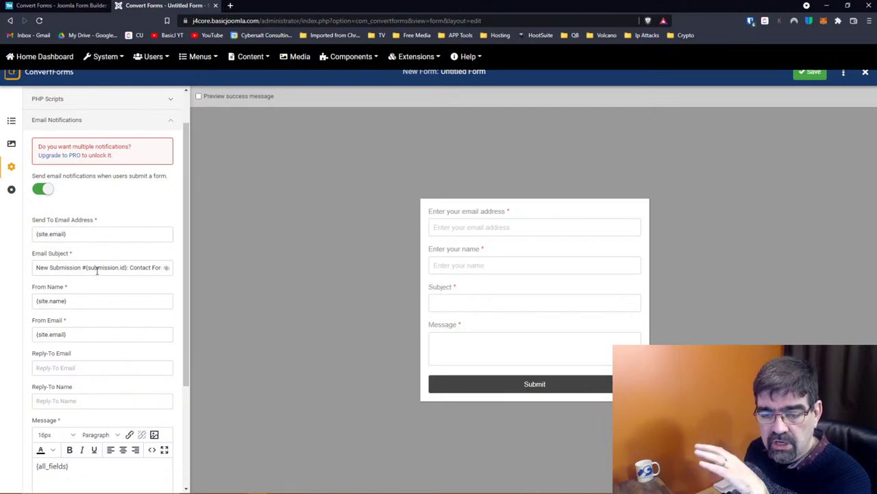
pyautogui.scroll(-2, 97, 271)
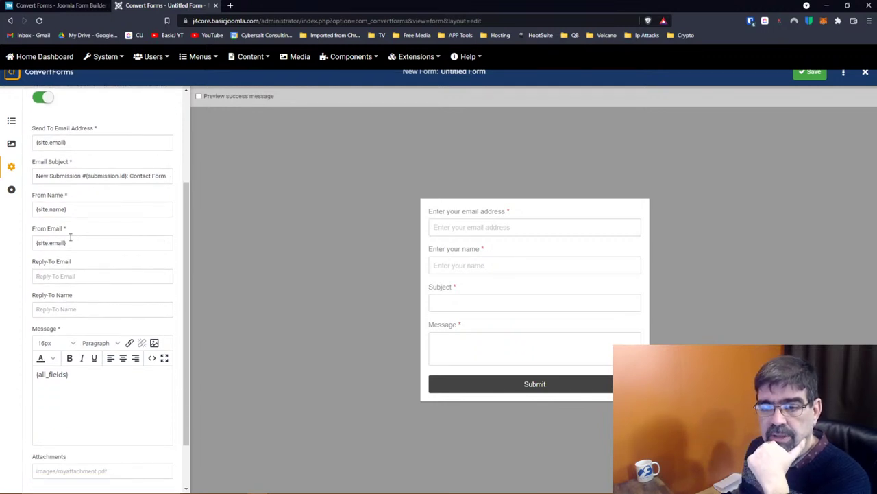
pyautogui.moveTo(102, 241); pyautogui.dragTo(21, 247)
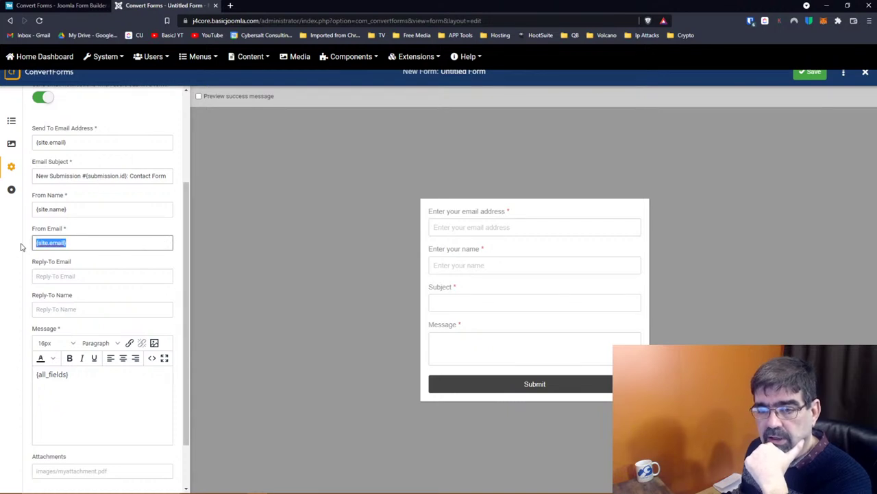
pyautogui.click(100, 245)
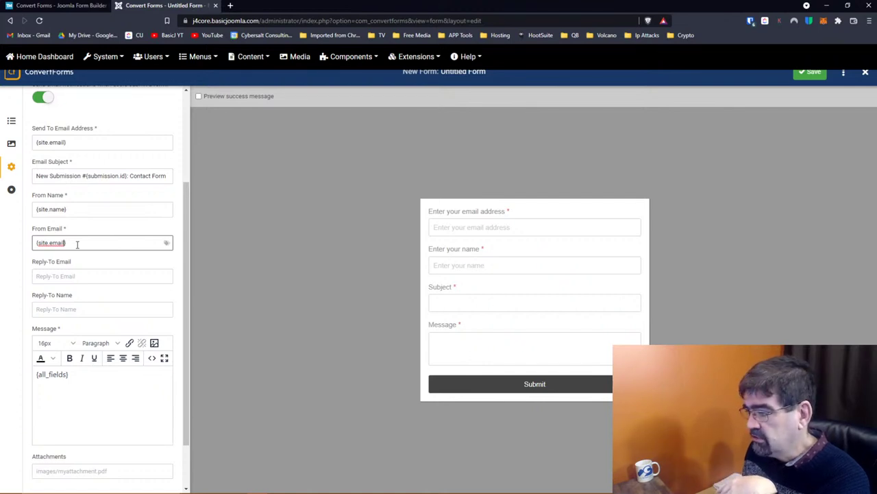
pyautogui.scroll(-2, 85, 238)
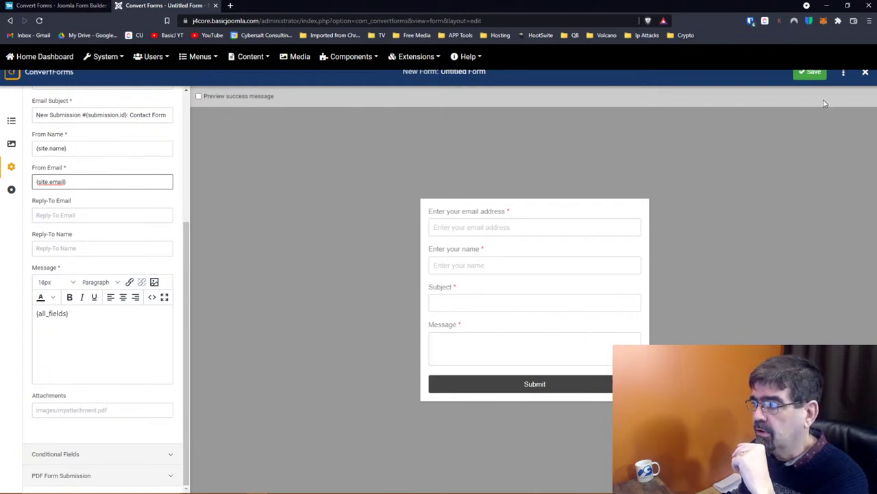
pyautogui.click(810, 78)
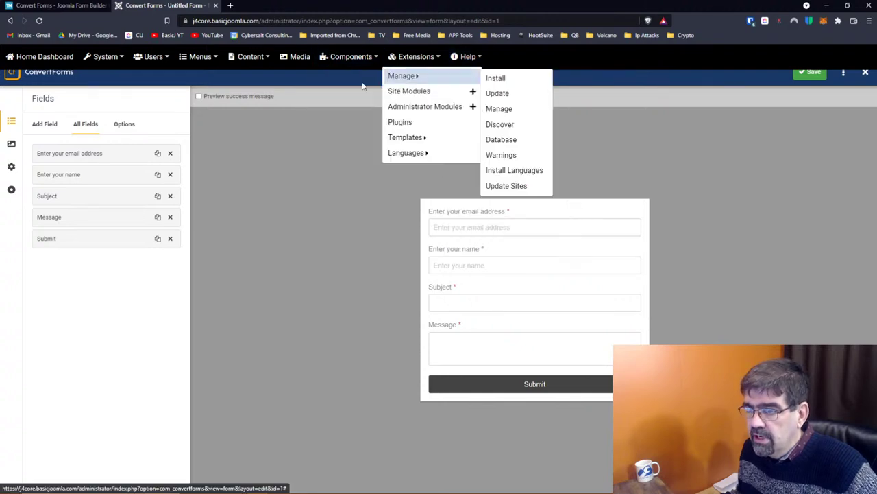
pyautogui.moveTo(448, 67)
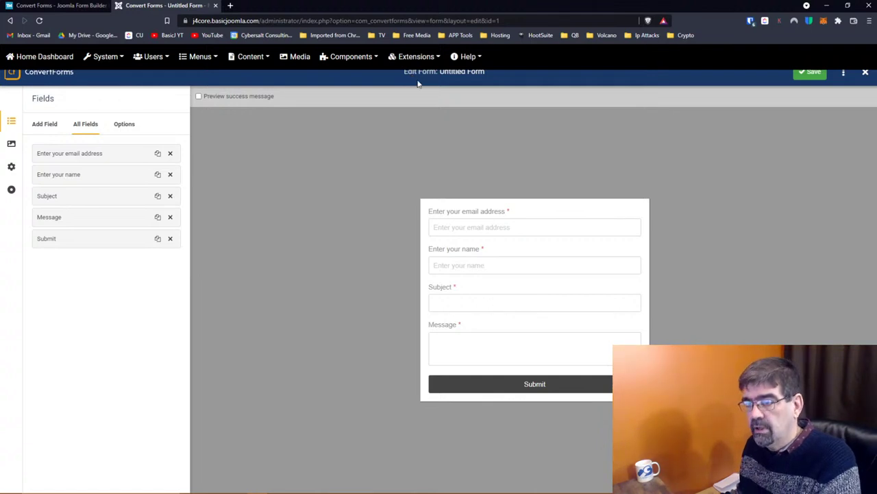
pyautogui.press('F11')
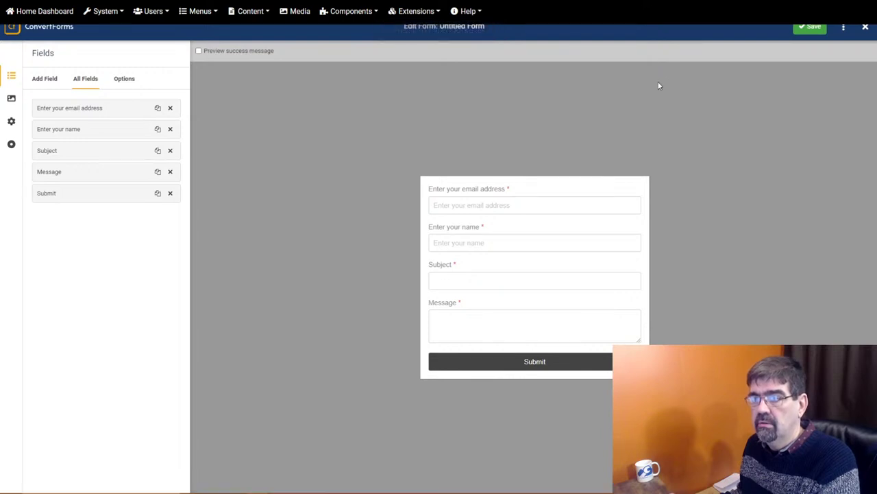
pyautogui.press('F11')
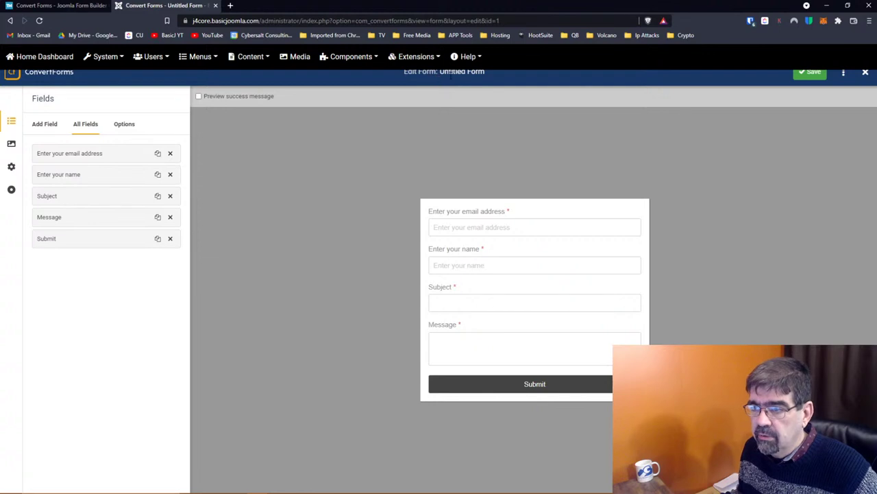
# Rename the form to "Contact Form" and save it
pyautogui.moveTo(439, 71); pyautogui.dragTo(485, 71)
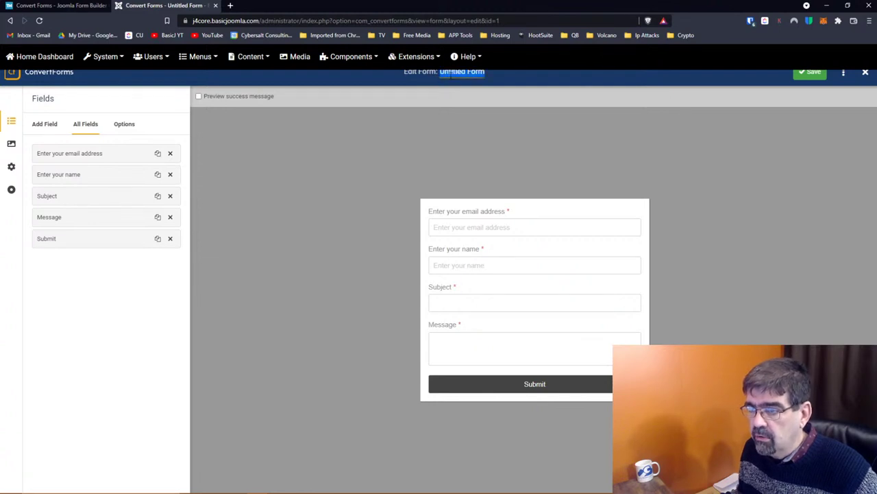
pyautogui.write('Contact')
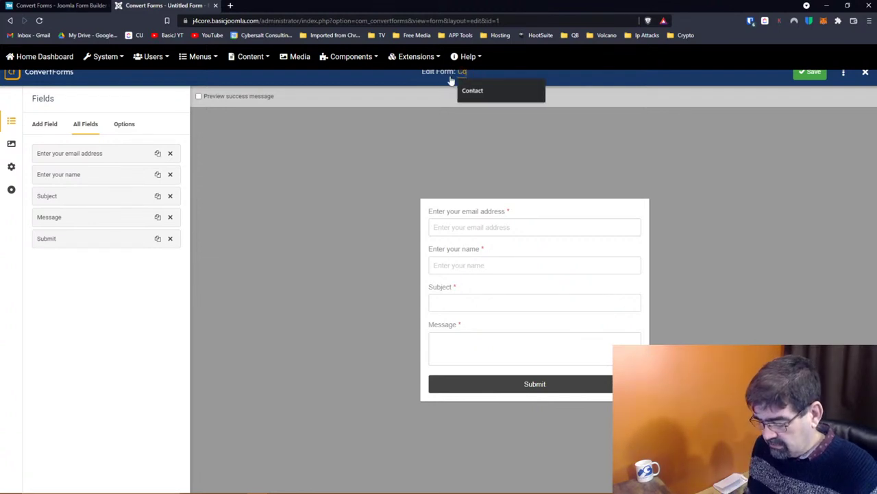
pyautogui.write(' Form')
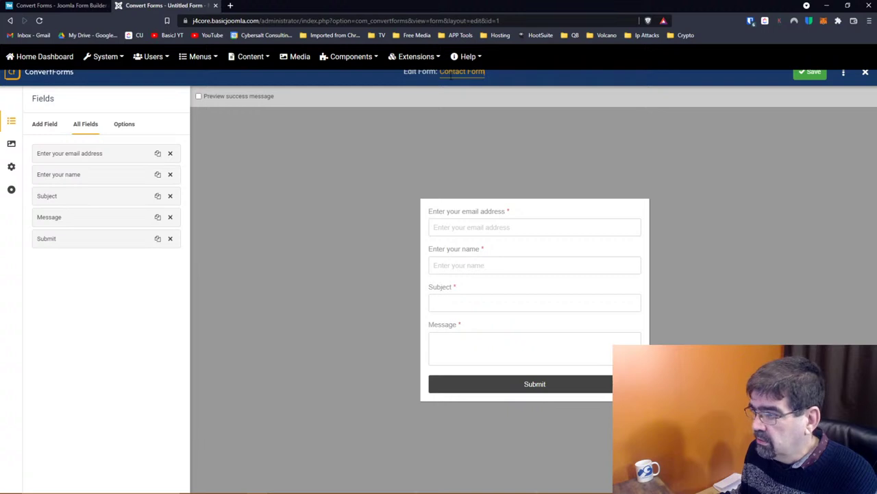
pyautogui.click(813, 72)
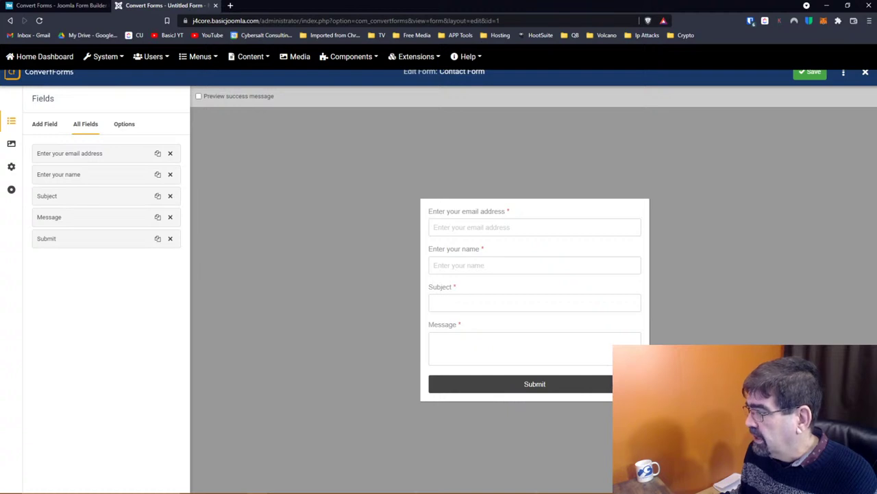
# Copy the form's embed shortcode {convertforms 1} and close the embed dialog
pyautogui.click(843, 75)
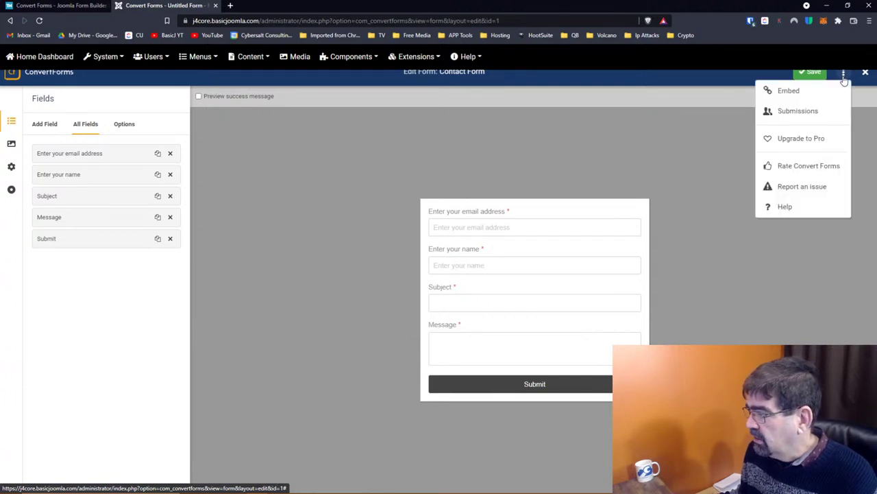
pyautogui.click(795, 90)
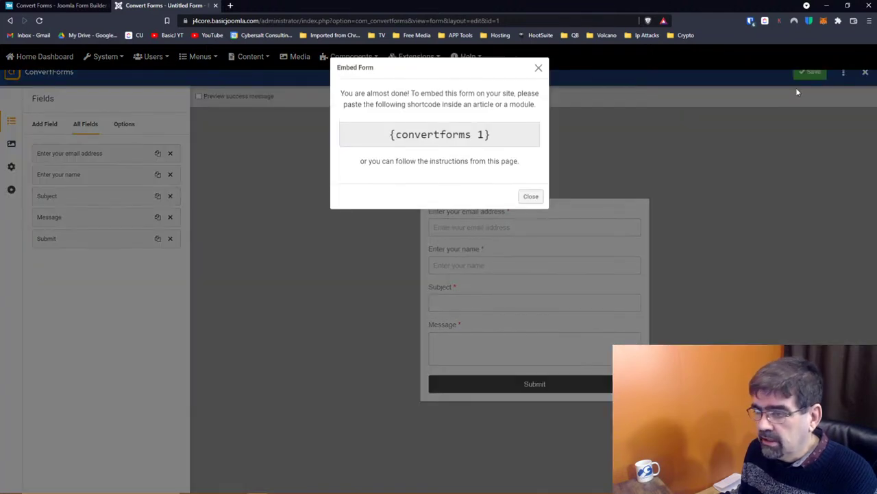
pyautogui.moveTo(502, 138); pyautogui.dragTo(385, 134)
pyautogui.rightClick(410, 134)
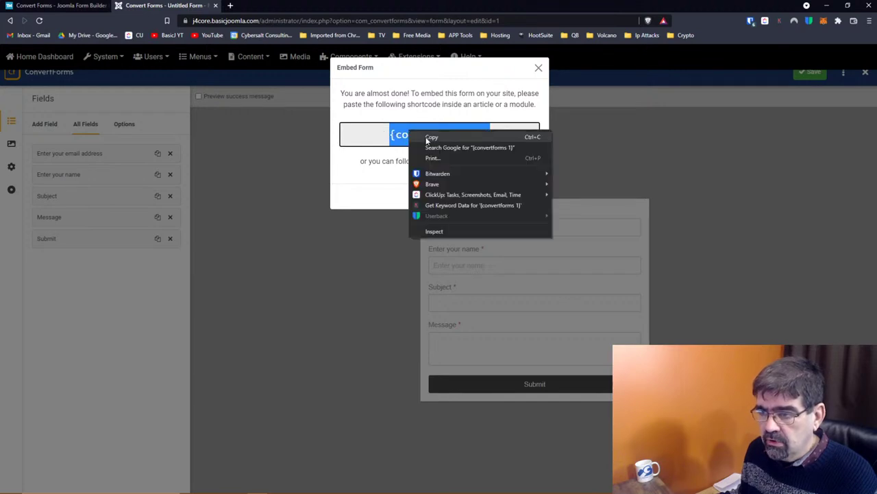
pyautogui.click(427, 137)
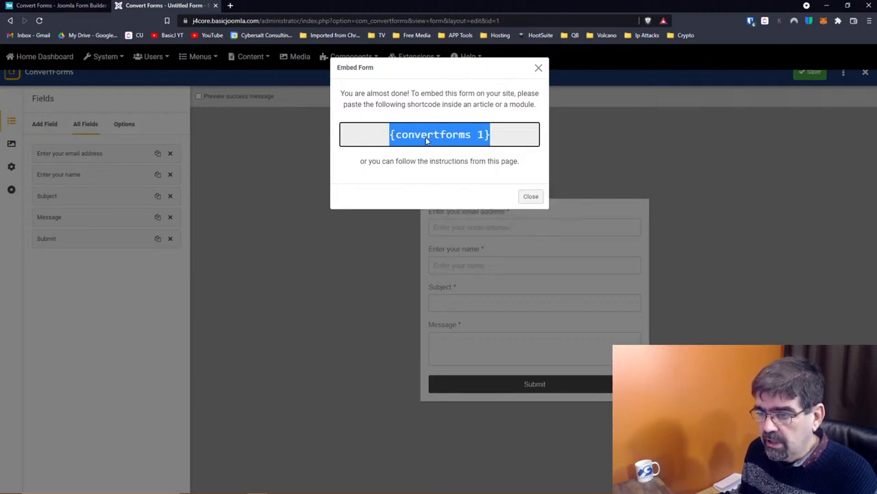
pyautogui.click(532, 198)
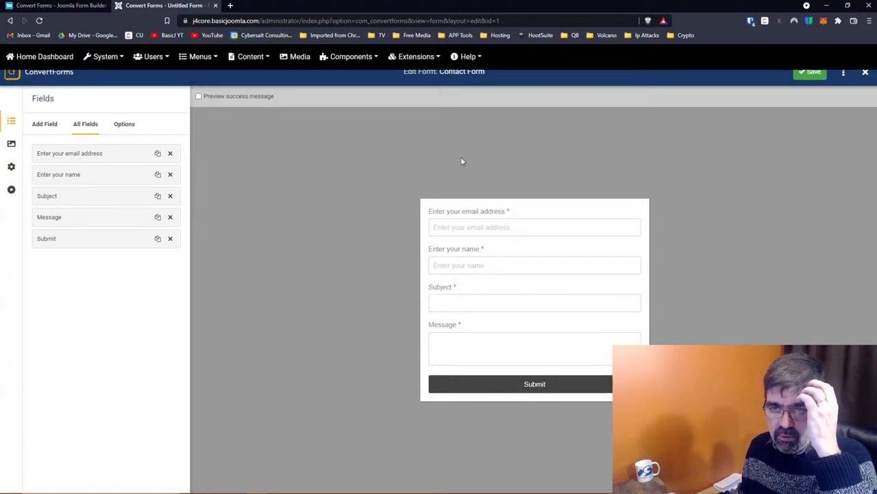
pyautogui.click(89, 57)
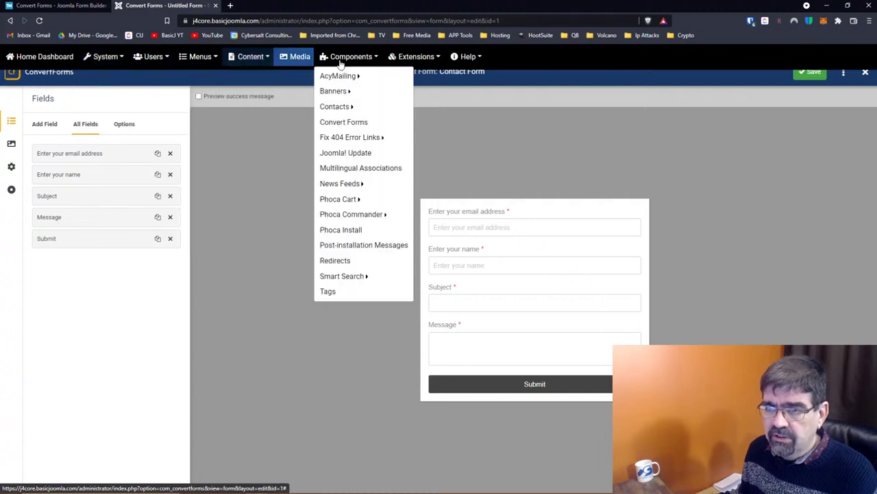
pyautogui.moveTo(396, 60)
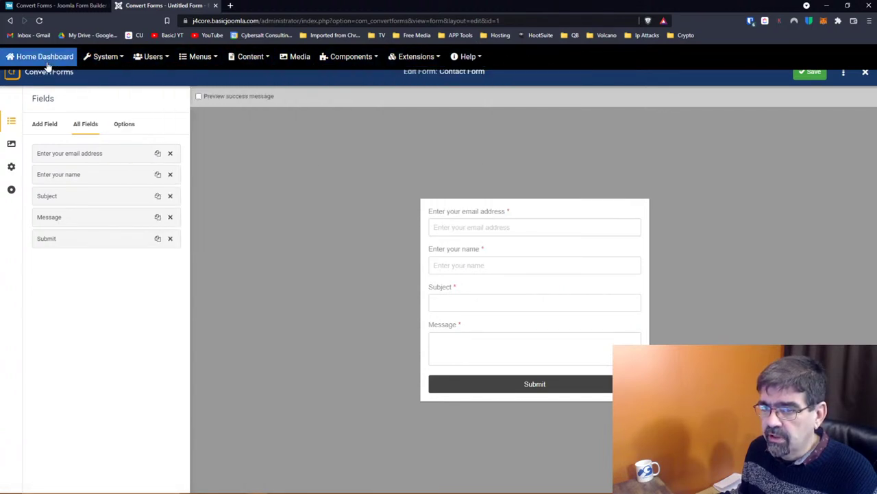
# Leave the form editor for the home dashboard and start a new article
pyautogui.moveTo(202, 66)
pyautogui.moveTo(349, 59)
pyautogui.moveTo(395, 77)
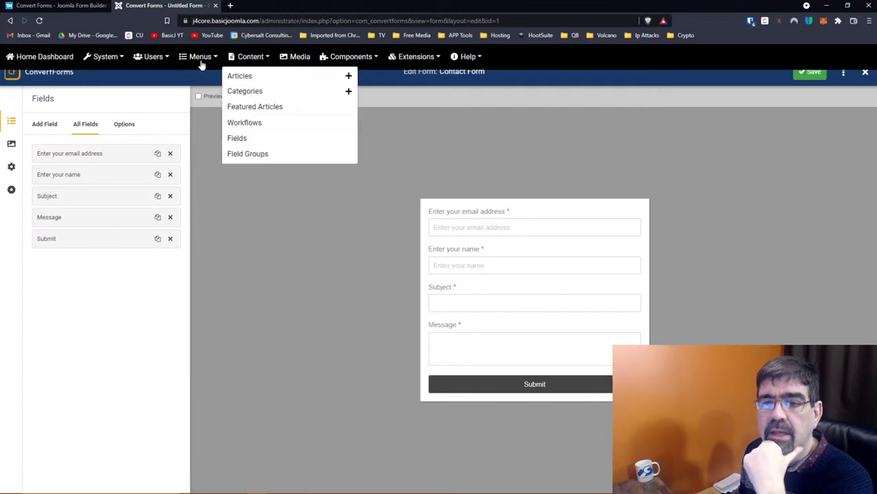
pyautogui.moveTo(100, 61)
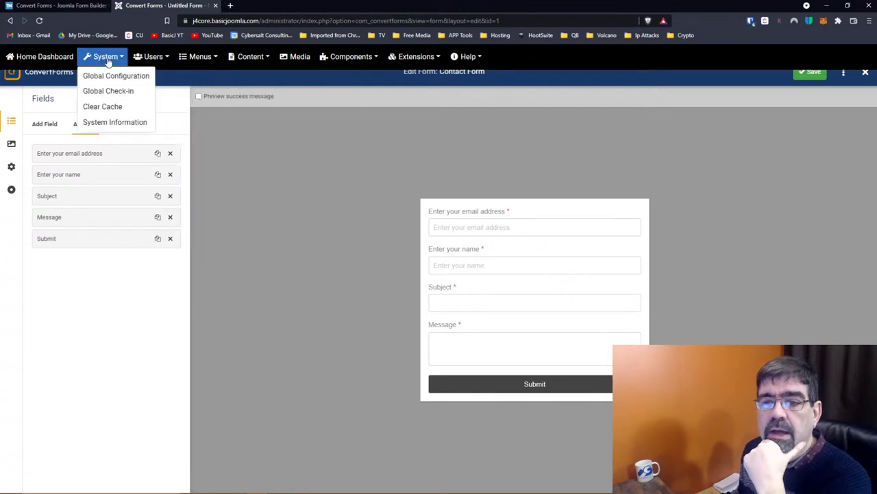
pyautogui.click(65, 58)
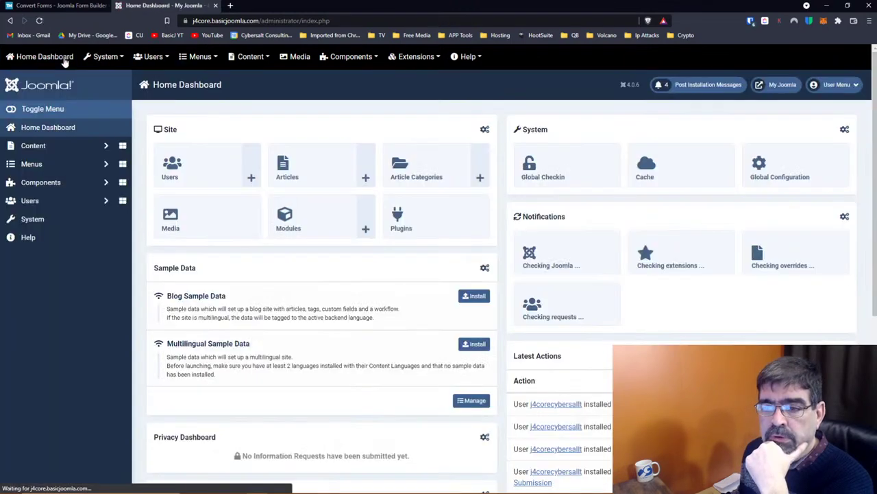
pyautogui.click(43, 147)
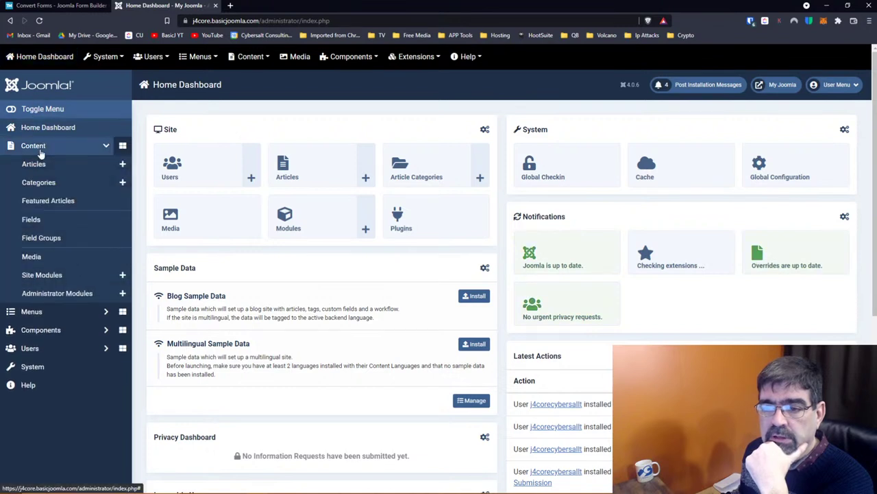
pyautogui.click(122, 166)
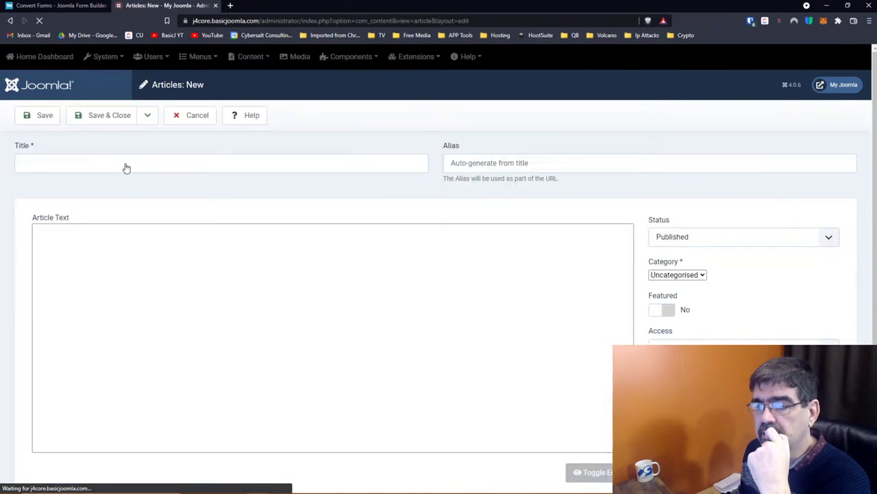
# Title the new article "Reach Out"
pyautogui.click(89, 168)
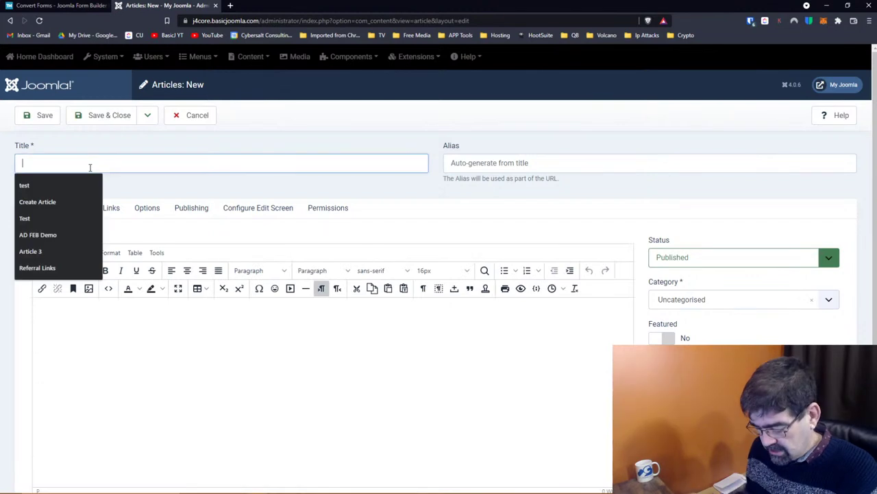
pyautogui.write('Cont')
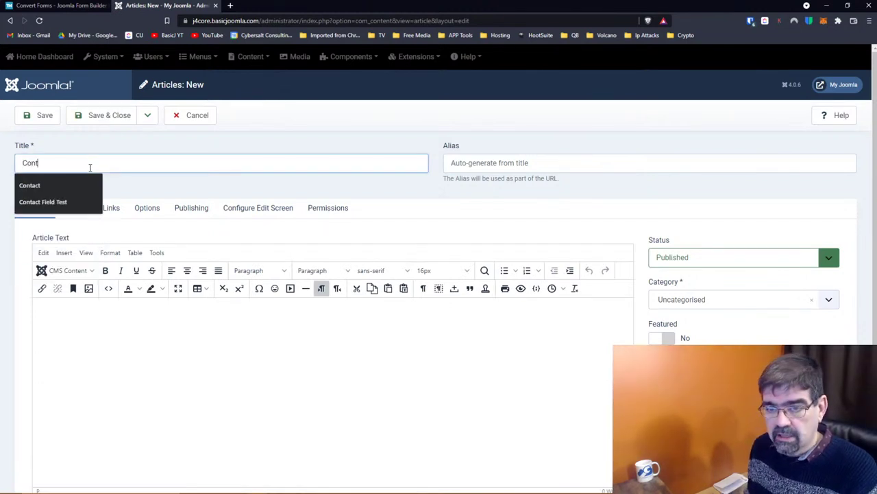
pyautogui.write('act Us')
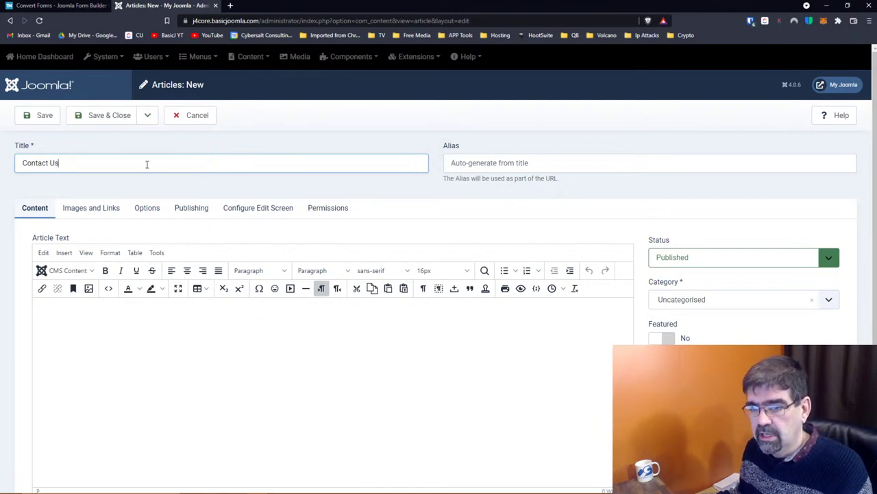
pyautogui.moveTo(96, 162); pyautogui.dragTo(4, 164)
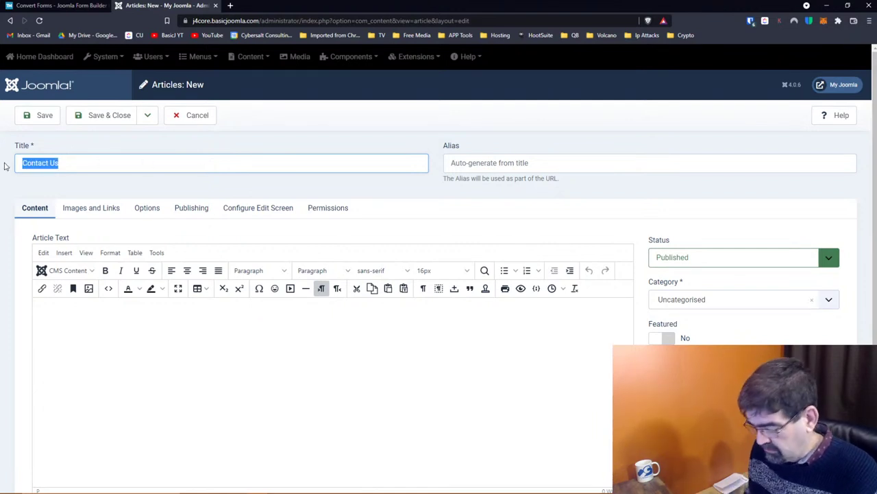
pyautogui.write('Reach Out')
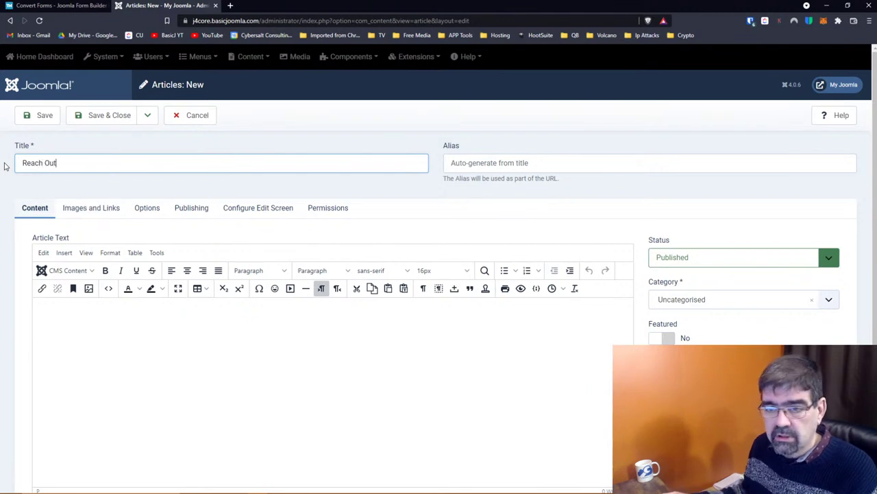
# Write "We are looking forward to hearing from you!" as the article text and start a new line below it
pyautogui.click(227, 342)
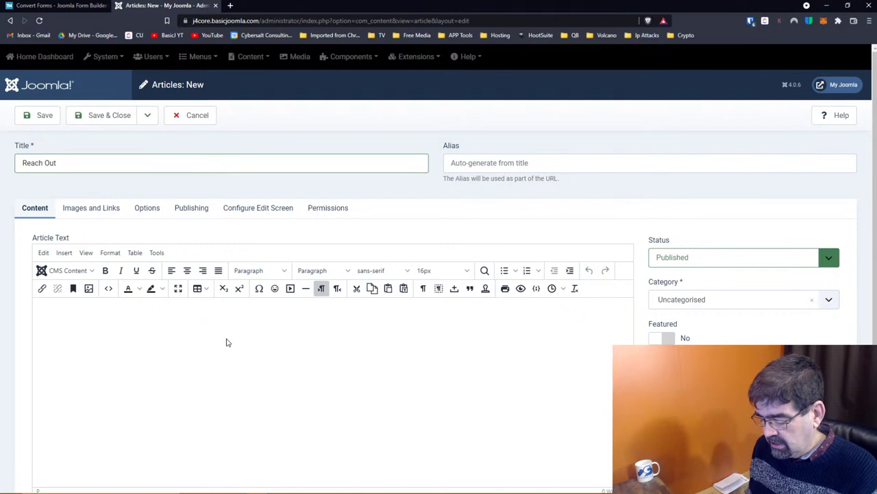
pyautogui.write('We are looking')
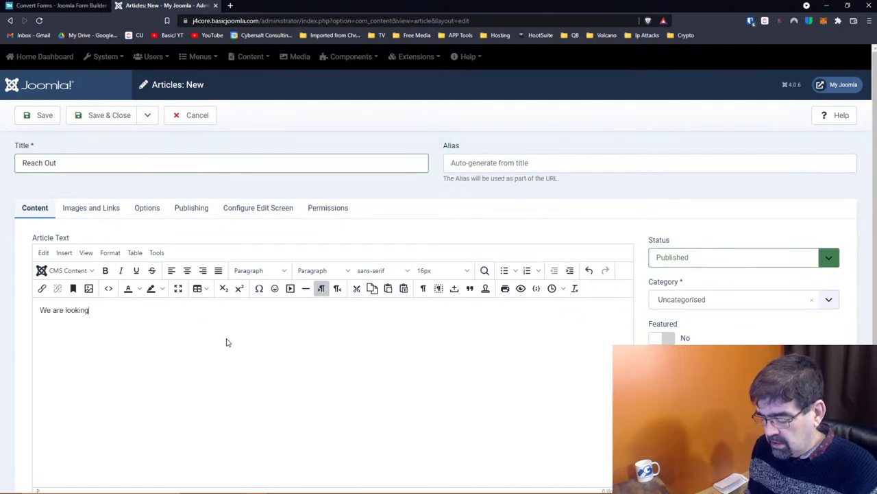
pyautogui.write(' forward to hear')
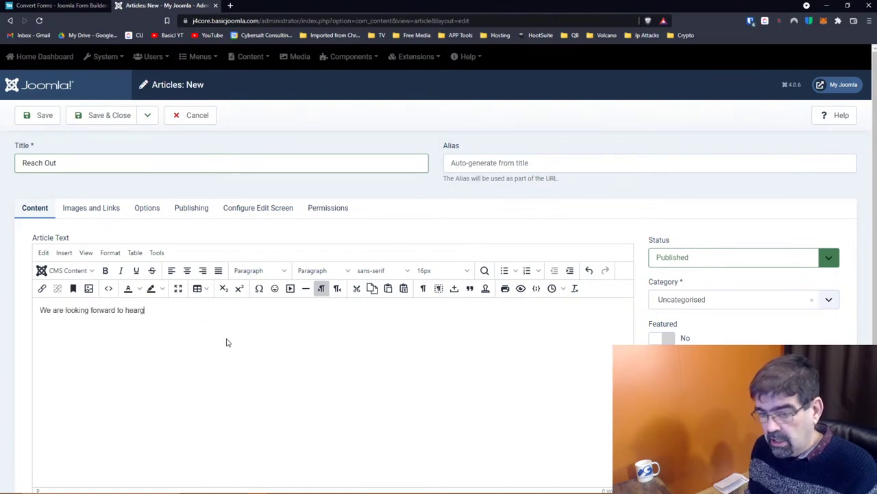
pyautogui.write('ing from you!')
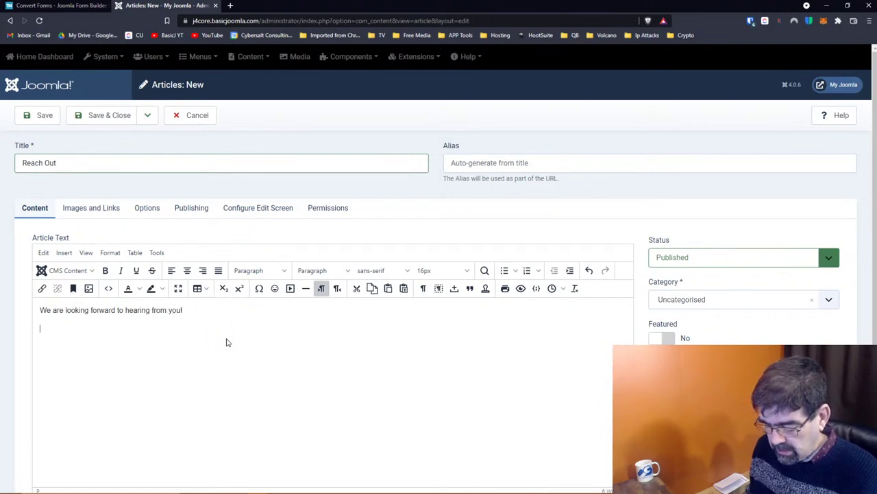
pyautogui.press('Return')
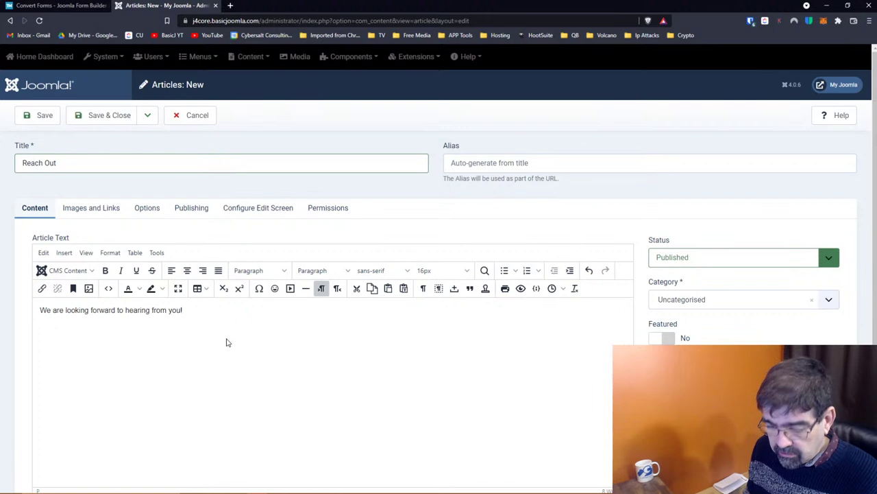
# Insert the form shortcode {convertforms 1} below the introductory sentence and save the article as featured
pyautogui.write('{convertforms 1}')
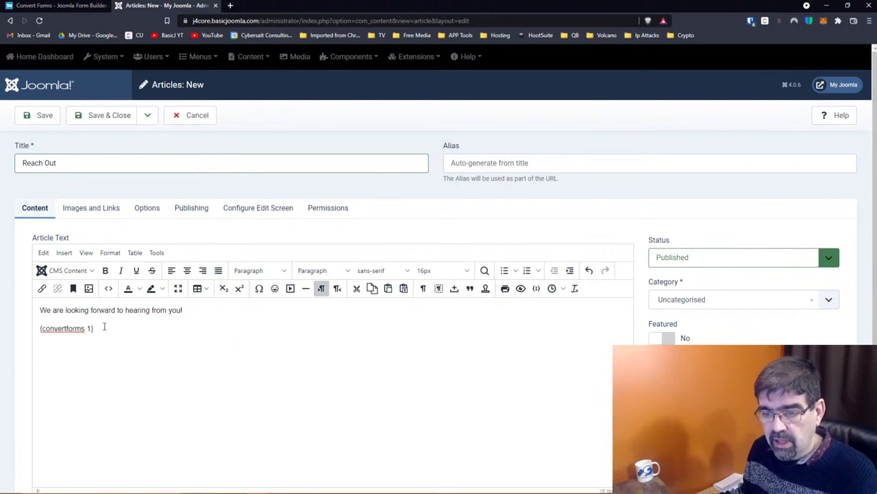
pyautogui.click(37, 115)
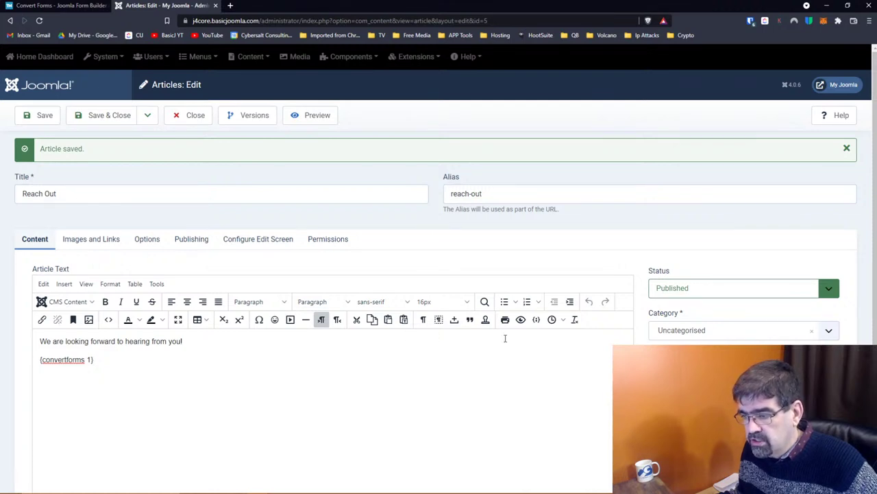
pyautogui.click(42, 115)
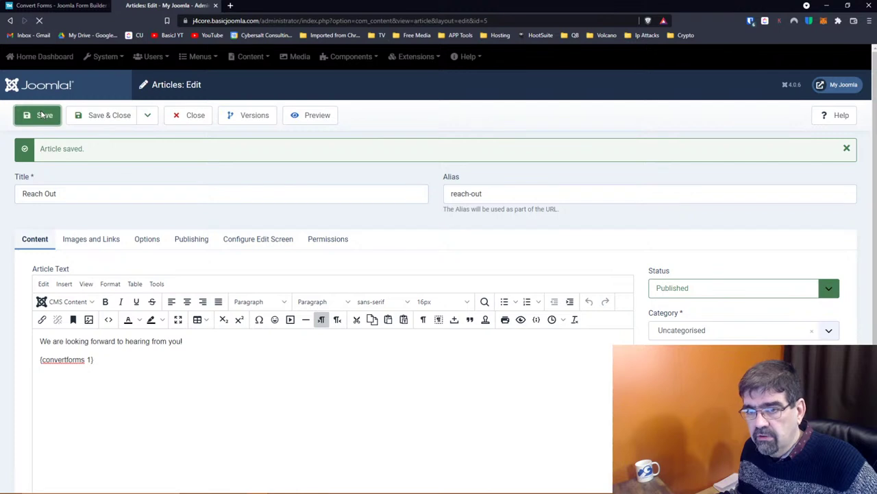
# View the live site and check the embedded contact form on the home page and in the Reach Out article
pyautogui.click(839, 87)
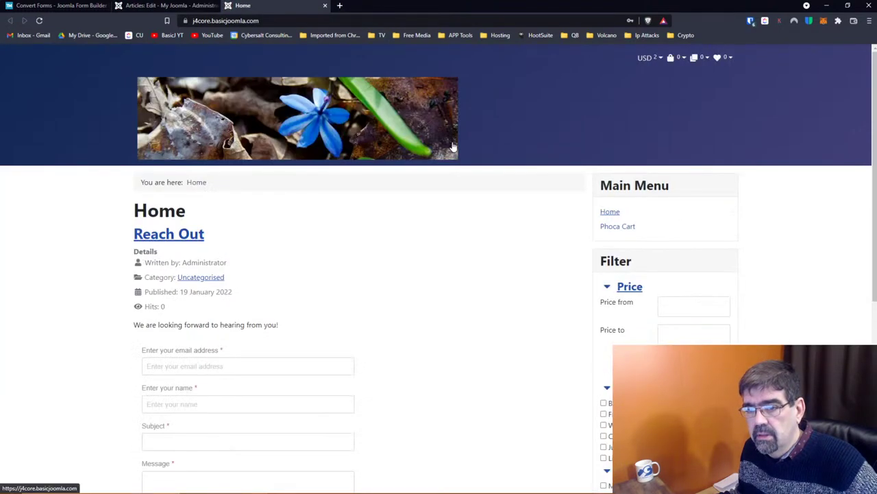
pyautogui.scroll(-2, 452, 146)
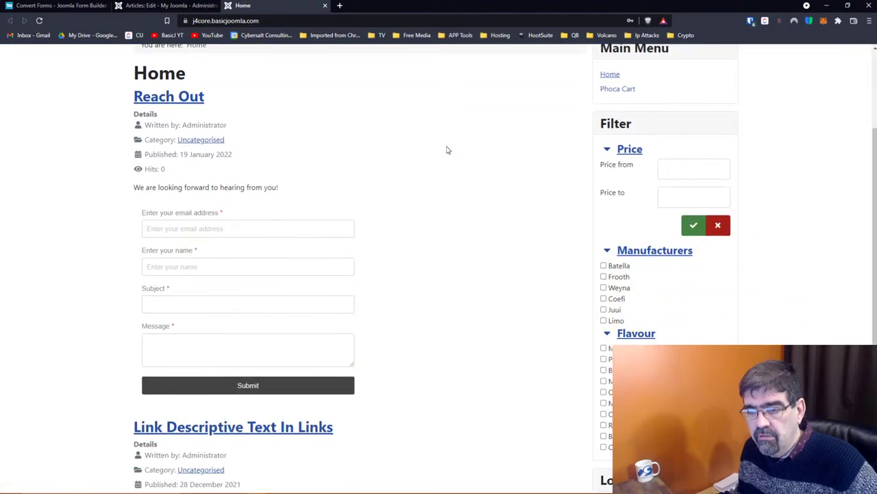
pyautogui.scroll(2, 446, 149)
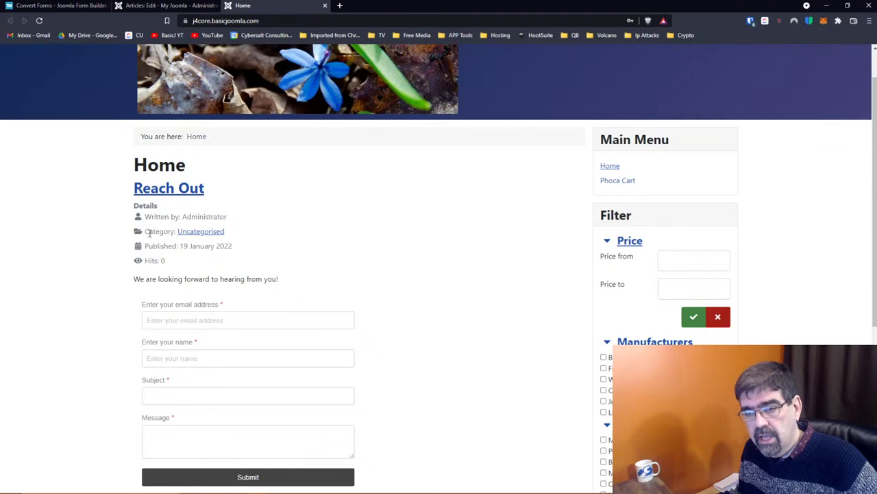
pyautogui.click(166, 194)
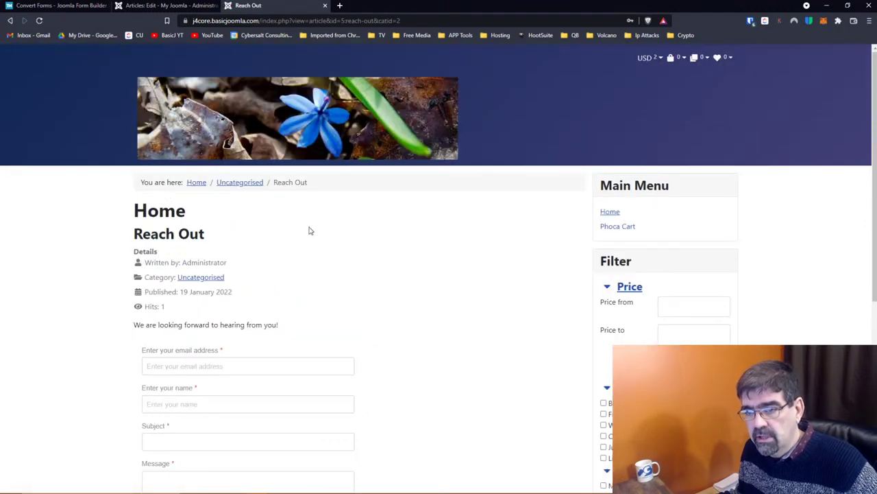
pyautogui.scroll(-2, 384, 243)
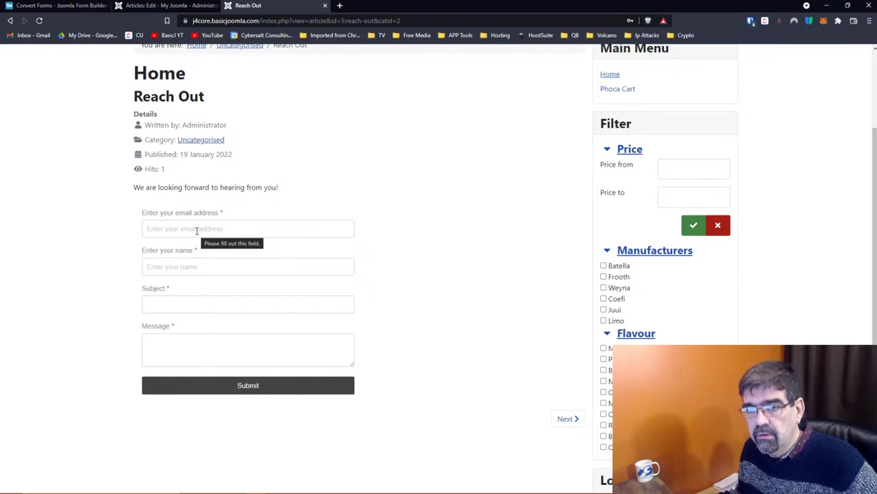
# Return to the administrator, close the Reach Out article and open the Convert Forms component
pyautogui.click(69, 7)
pyautogui.click(165, 5)
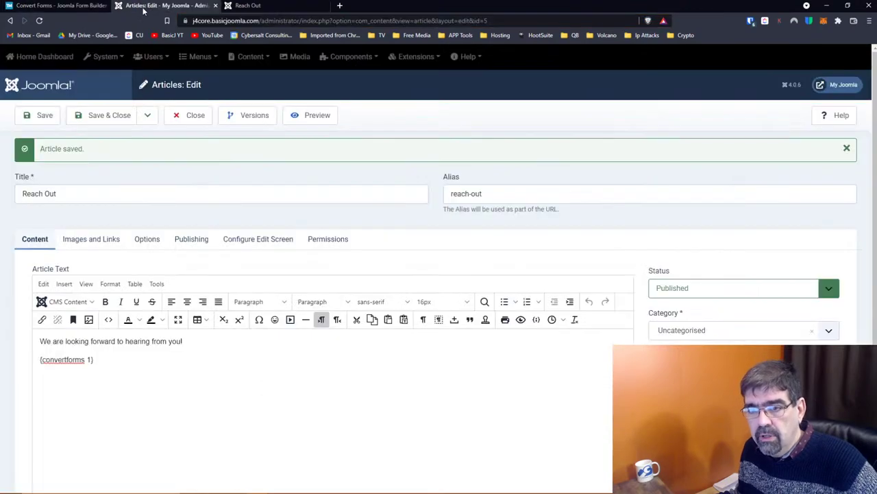
pyautogui.click(191, 117)
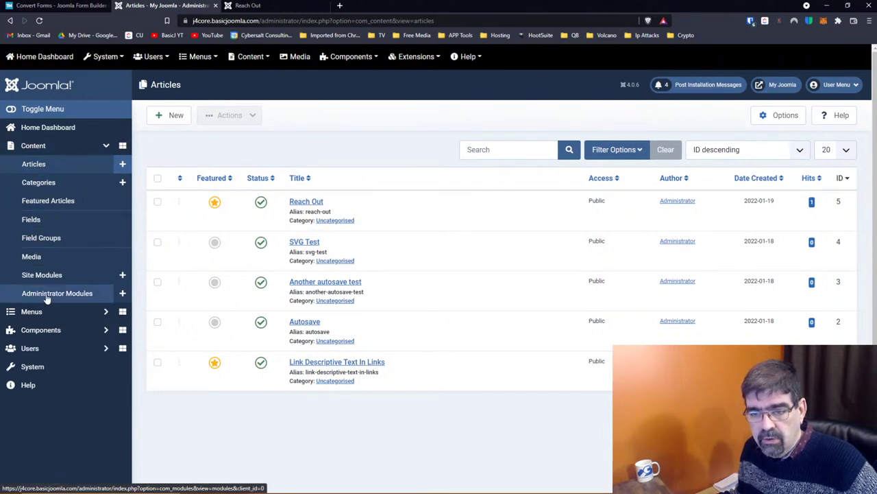
pyautogui.click(52, 329)
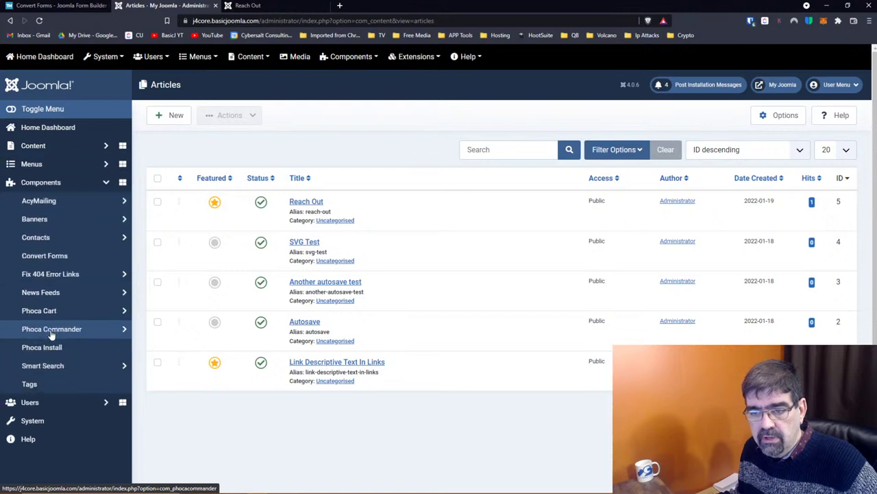
pyautogui.click(71, 241)
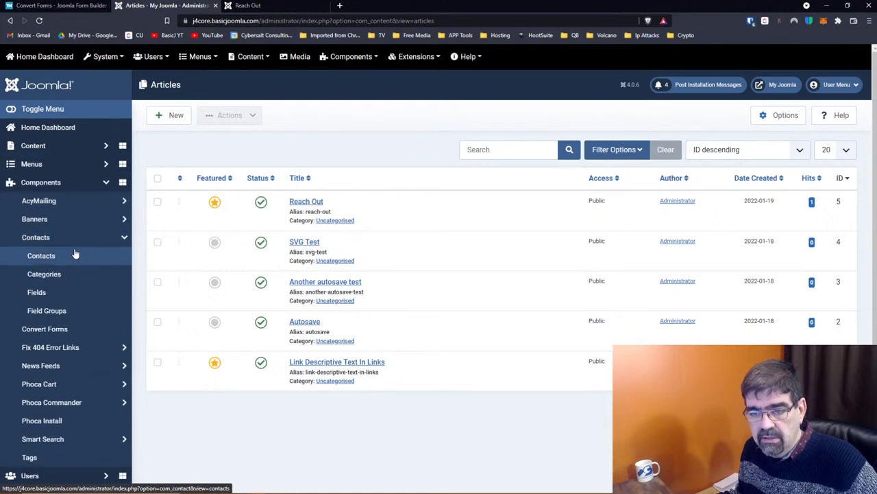
pyautogui.click(63, 237)
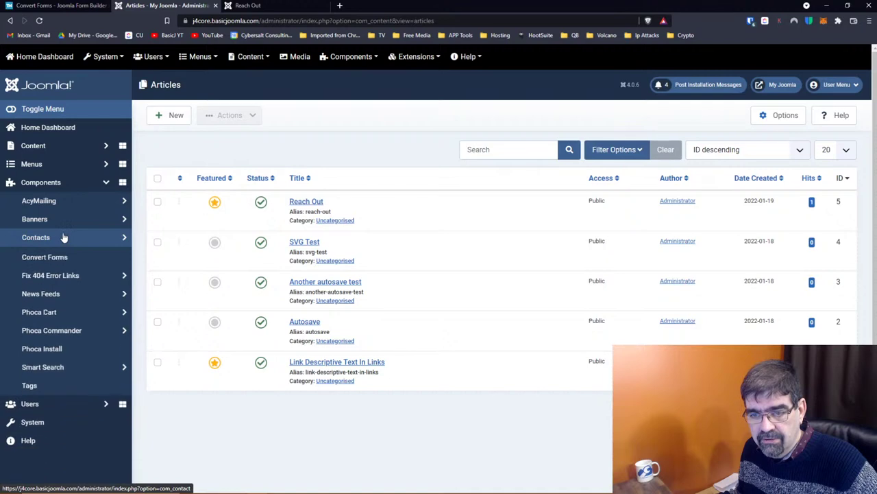
pyautogui.click(62, 255)
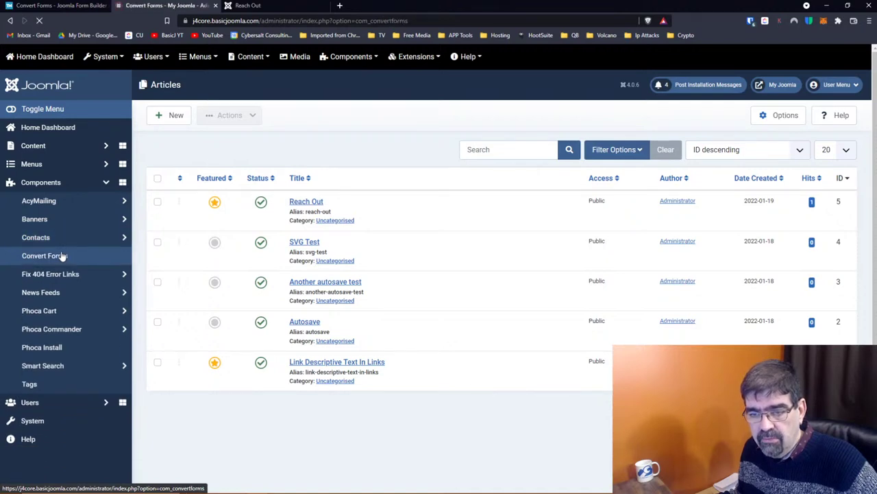
# Browse the form templates and start a new form from the light sidebar template with the yellow envelope
pyautogui.click(180, 161)
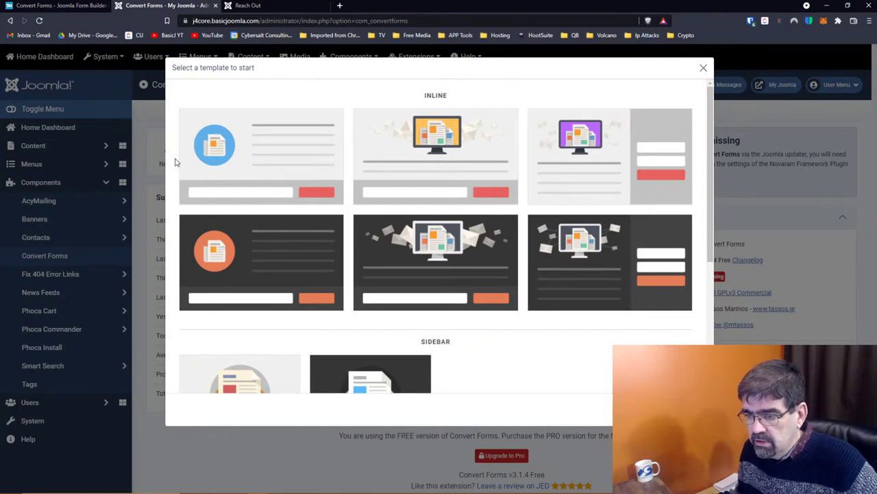
pyautogui.scroll(-2, 376, 198)
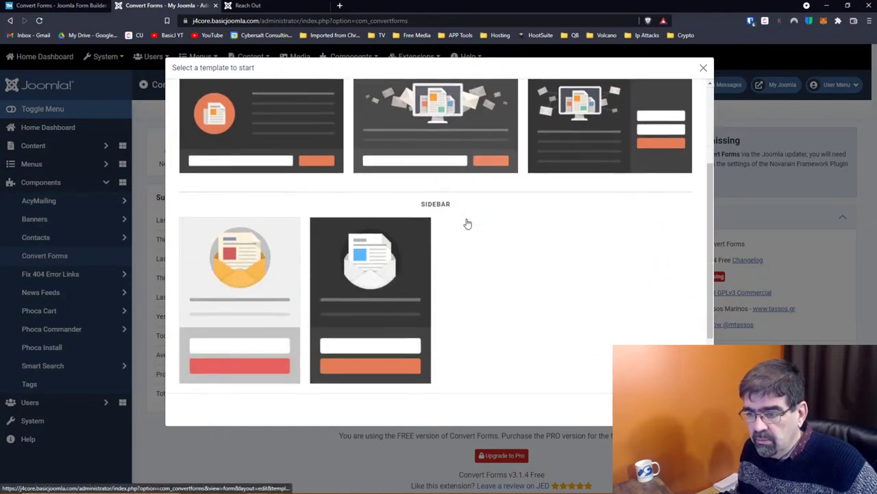
pyautogui.scroll(2, 358, 286)
pyautogui.scroll(-2, 355, 286)
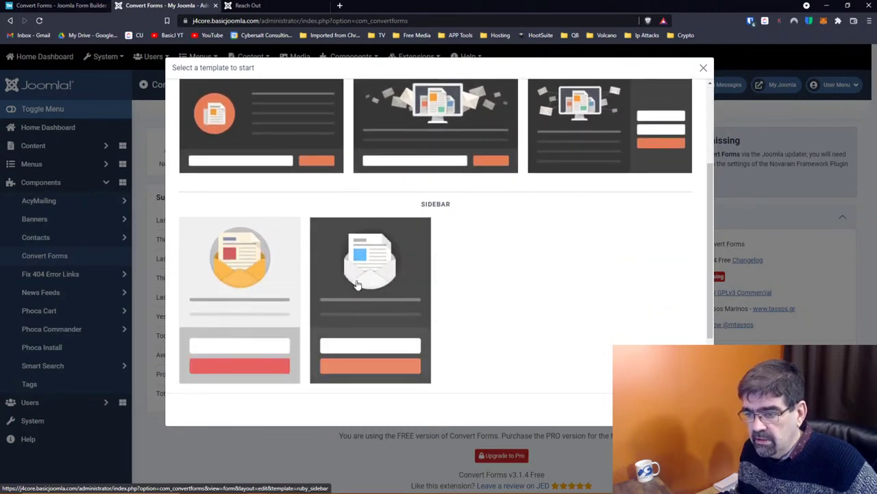
pyautogui.click(243, 275)
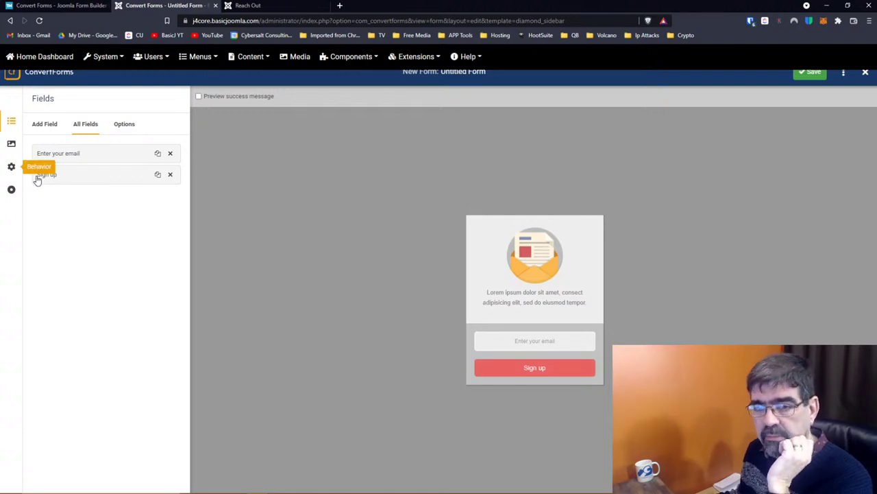
# Add a Textbox field to the new sign-up form
pyautogui.click(41, 124)
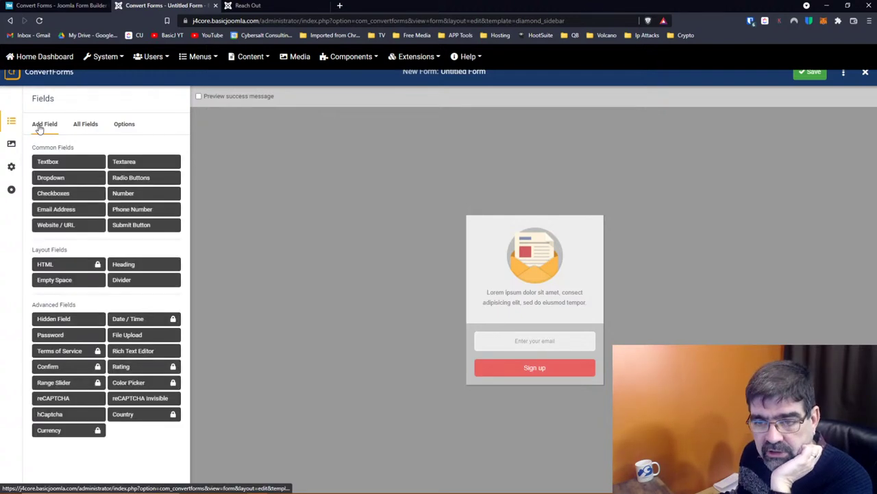
pyautogui.click(42, 162)
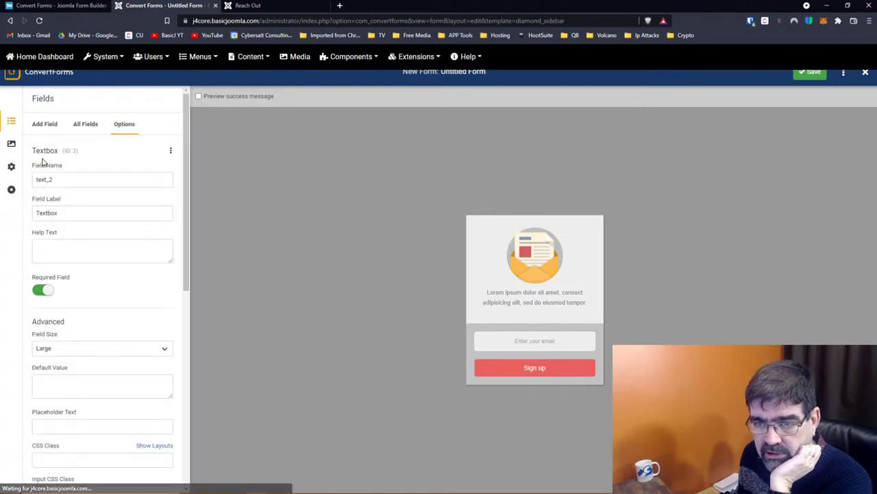
# Set the new Textbox field's label to "Subject" and review its remaining options
pyautogui.moveTo(61, 213); pyautogui.dragTo(23, 213)
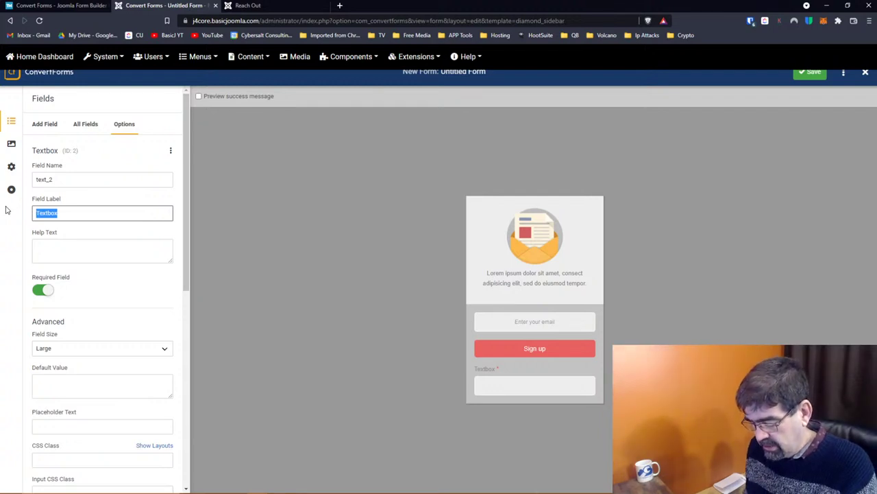
pyautogui.write('Subjec')
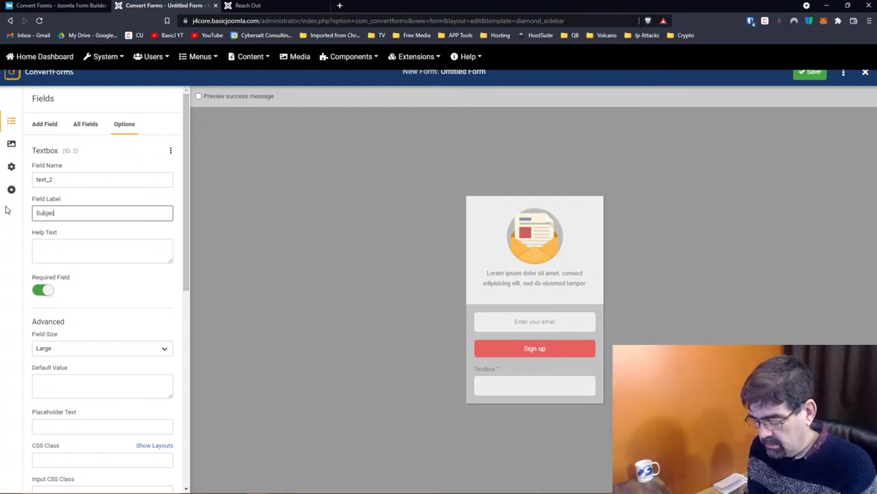
pyautogui.write('t')
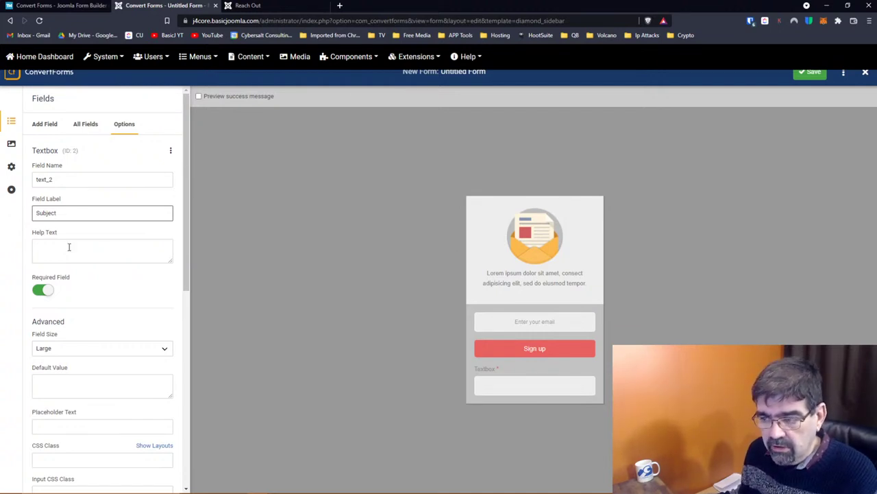
pyautogui.scroll(-8, 69, 248)
pyautogui.scroll(8, 68, 248)
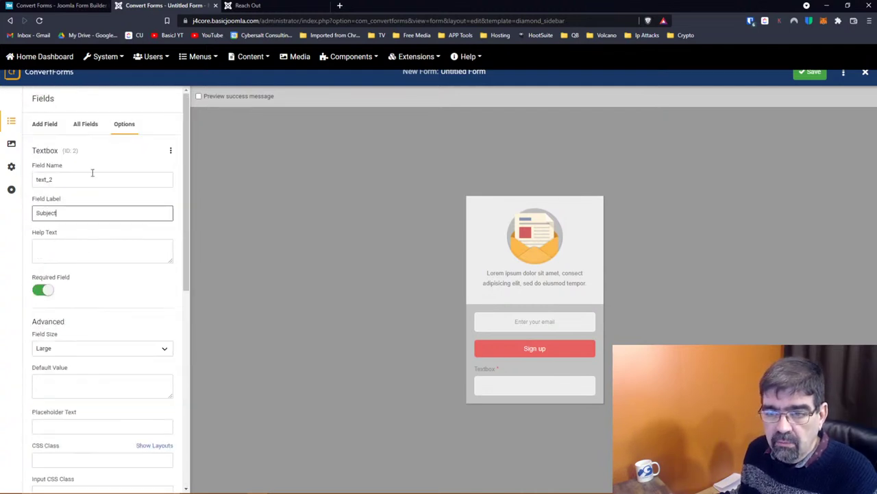
# Add a Textarea field to the form and label it "Message"
pyautogui.click(42, 124)
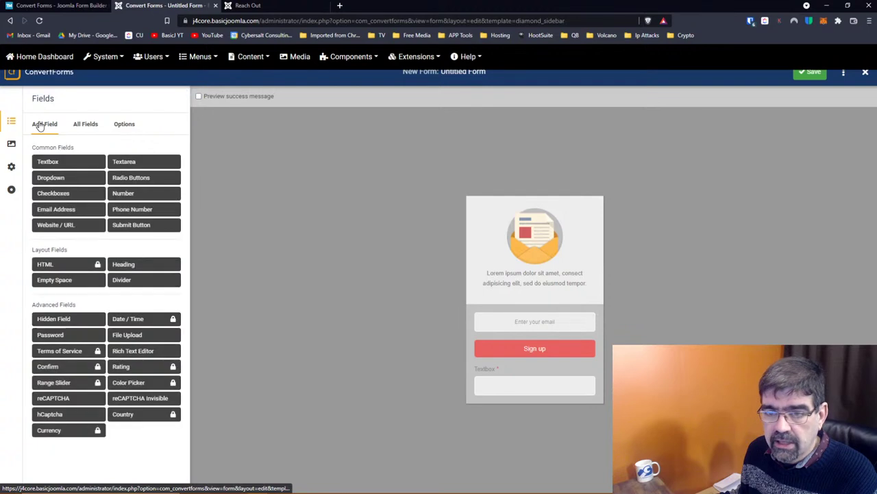
pyautogui.click(127, 163)
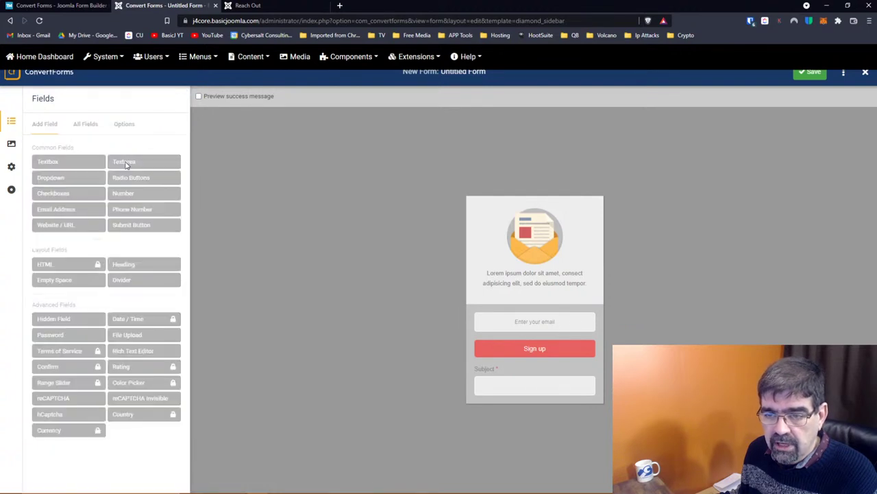
pyautogui.moveTo(60, 215); pyautogui.dragTo(15, 217)
pyautogui.write('Message')
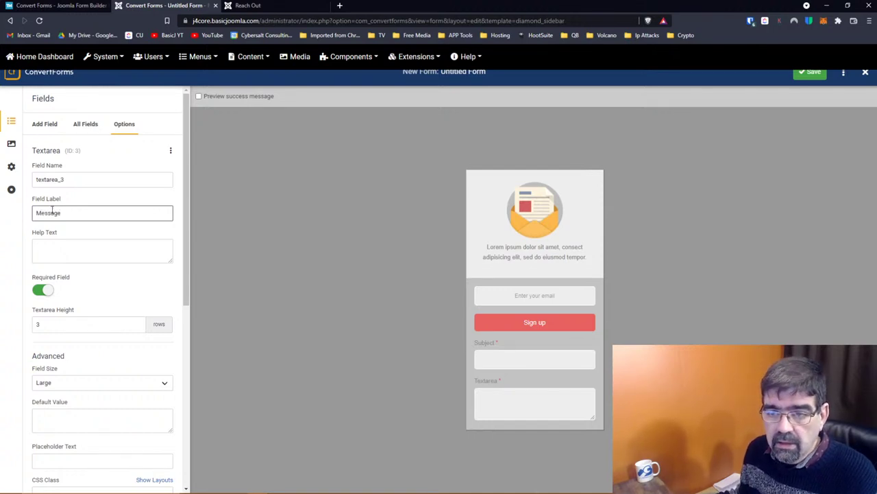
# Reorder the form's fields so the Sign up button comes after the Textarea field
pyautogui.click(46, 126)
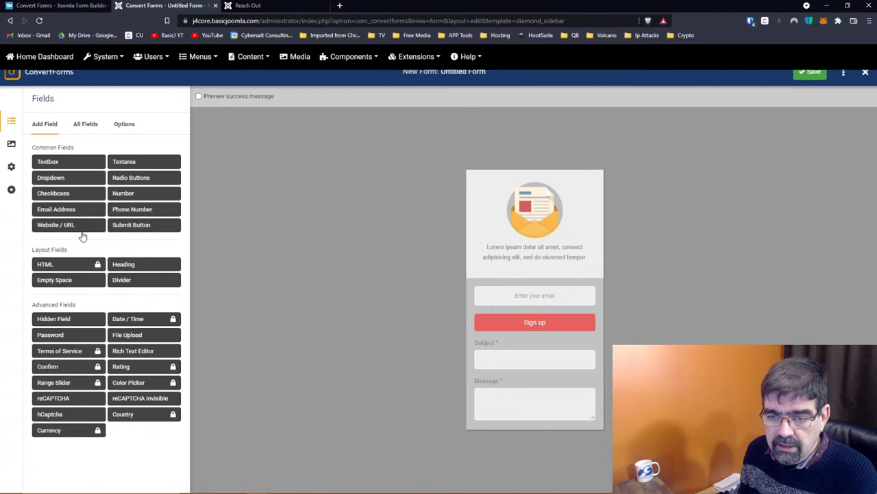
pyautogui.click(83, 126)
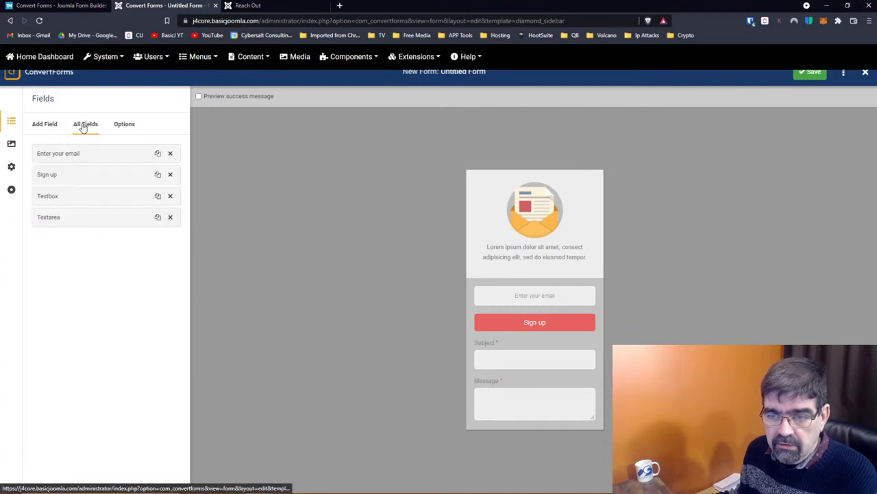
pyautogui.click(82, 175)
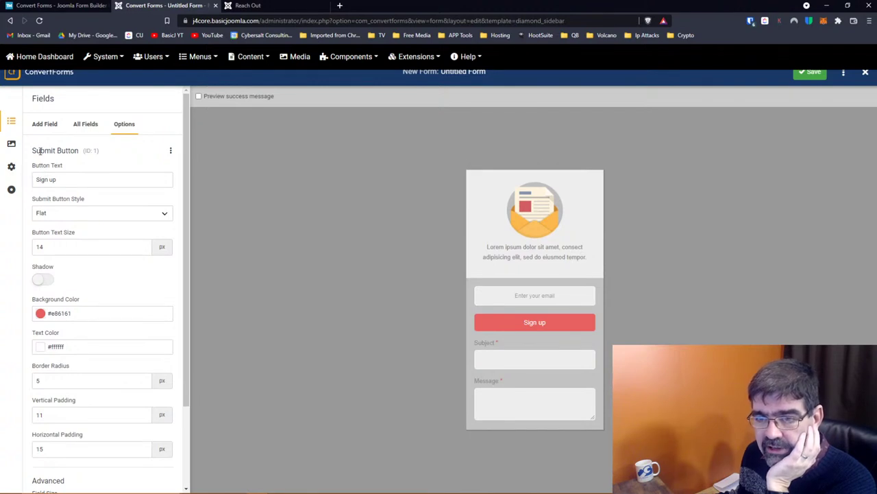
pyautogui.click(77, 128)
pyautogui.moveTo(73, 176); pyautogui.dragTo(70, 233)
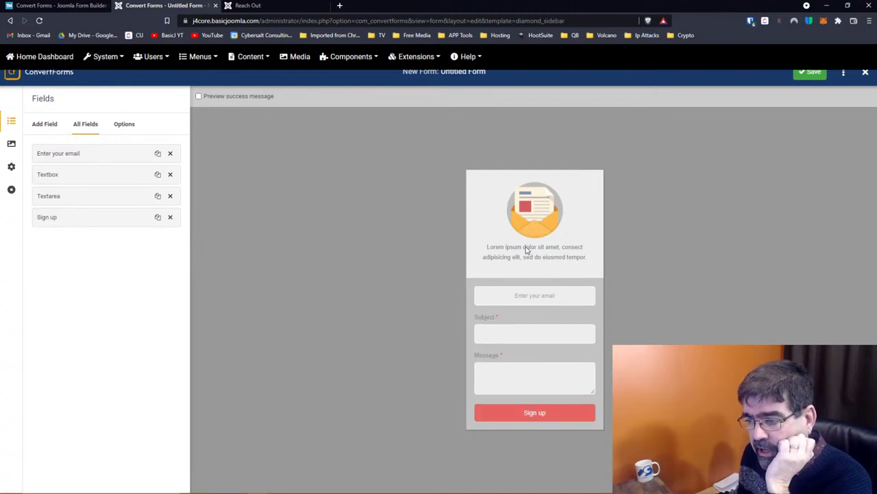
# Change the submit button's text to "Submit"
pyautogui.click(83, 220)
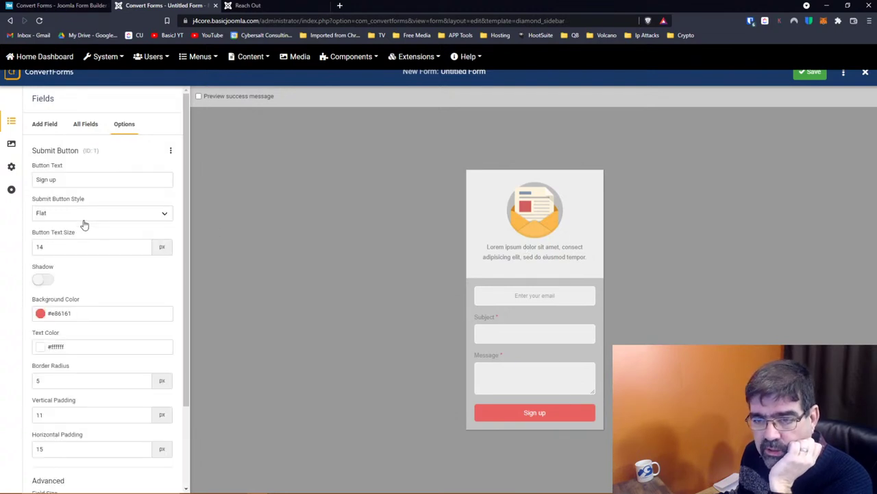
pyautogui.moveTo(79, 180); pyautogui.dragTo(33, 179)
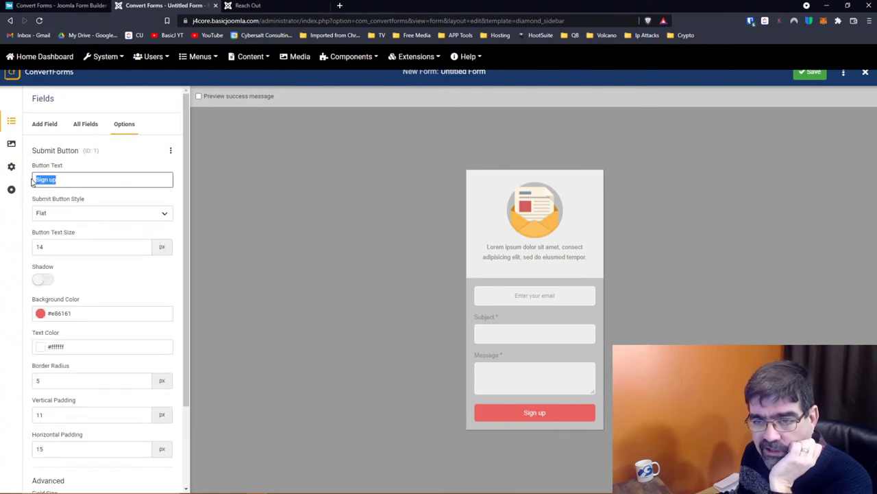
pyautogui.write('Su')
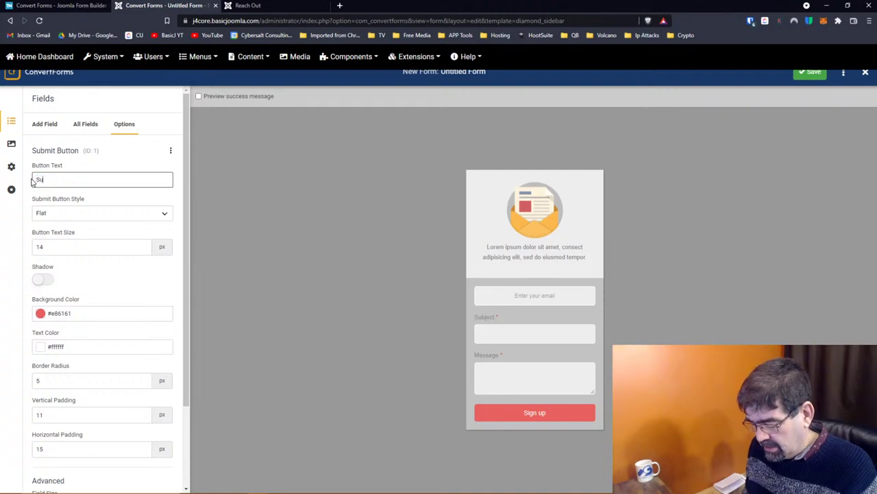
pyautogui.write('bmit')
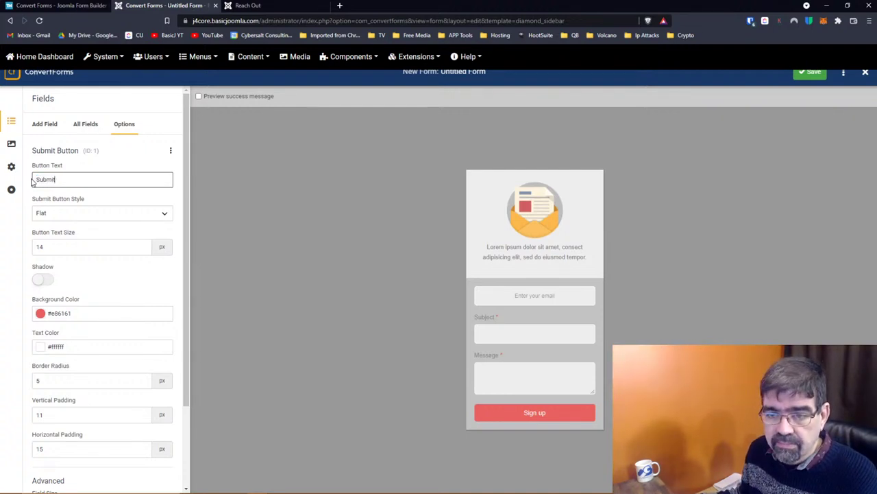
pyautogui.click(107, 279)
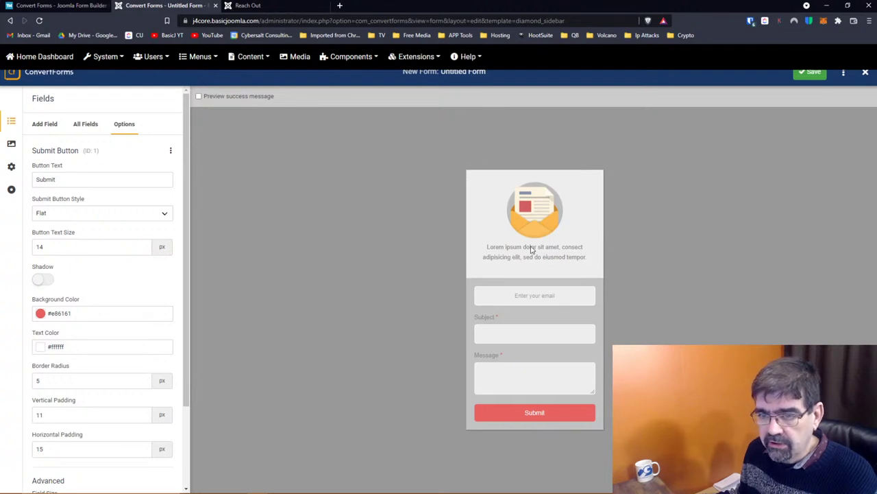
# Review the options of the email address field in the form's field list
pyautogui.click(77, 129)
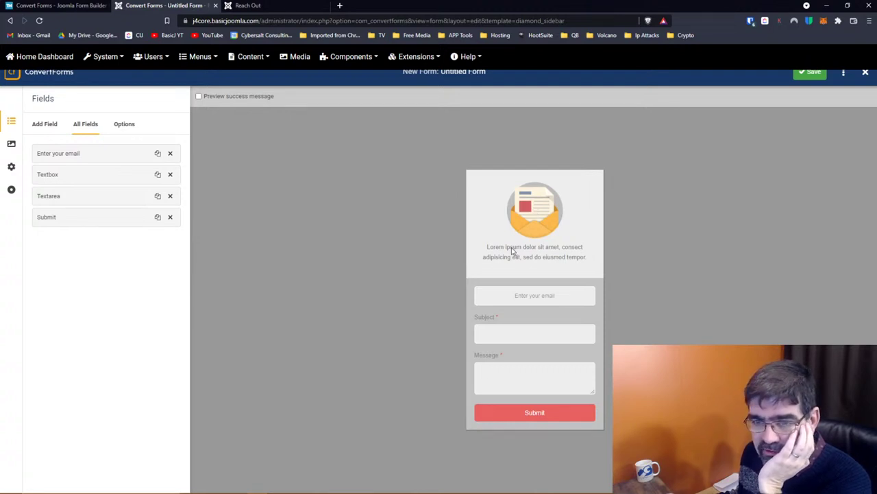
pyautogui.click(59, 158)
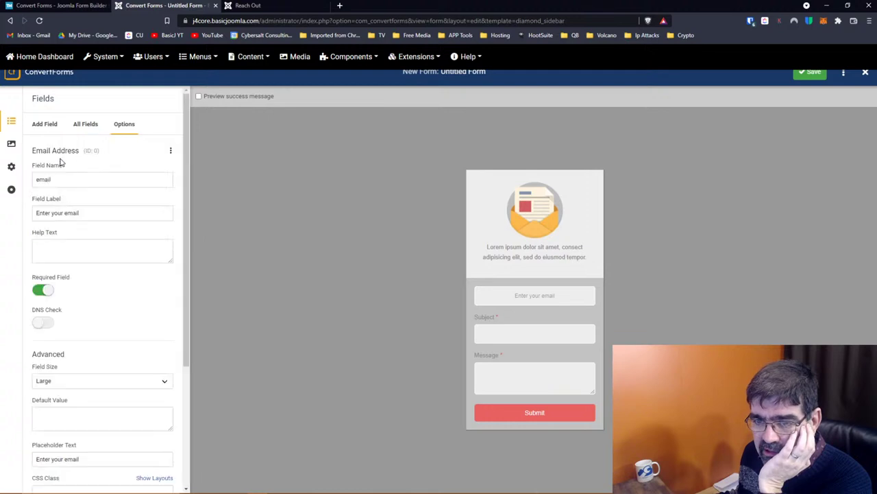
pyautogui.scroll(-3, 71, 172)
pyautogui.scroll(3, 69, 171)
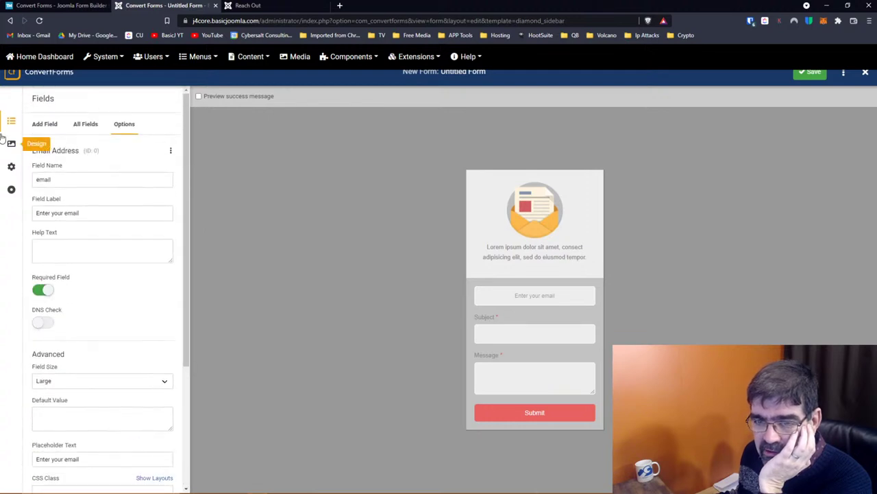
# Set the design box's background color to white, rgba(255, 255, 255, 1), and check the background image source options
pyautogui.click(11, 145)
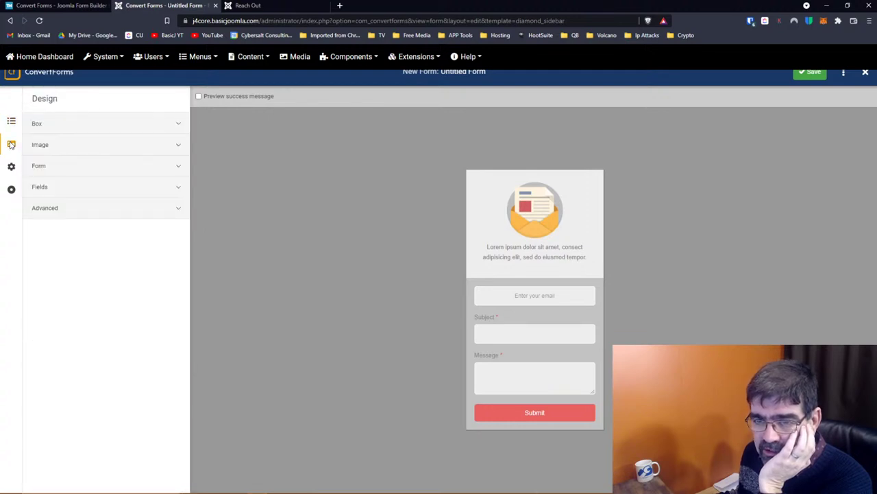
pyautogui.click(48, 127)
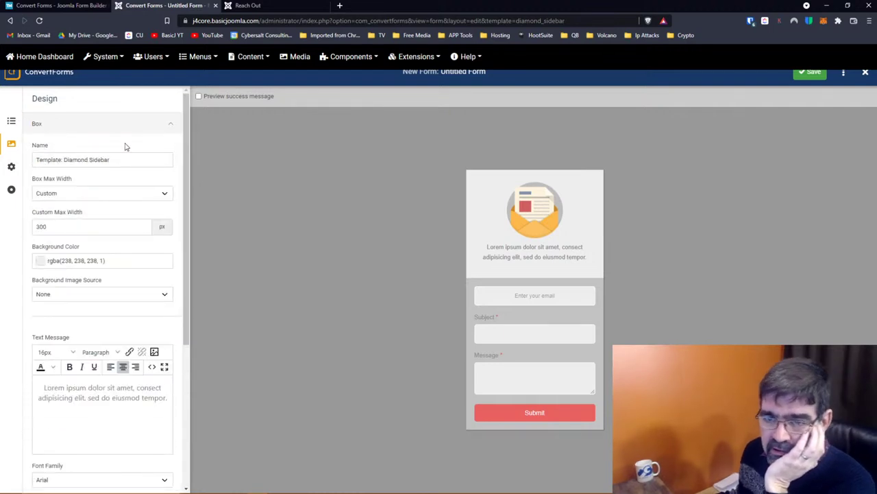
pyautogui.click(49, 159)
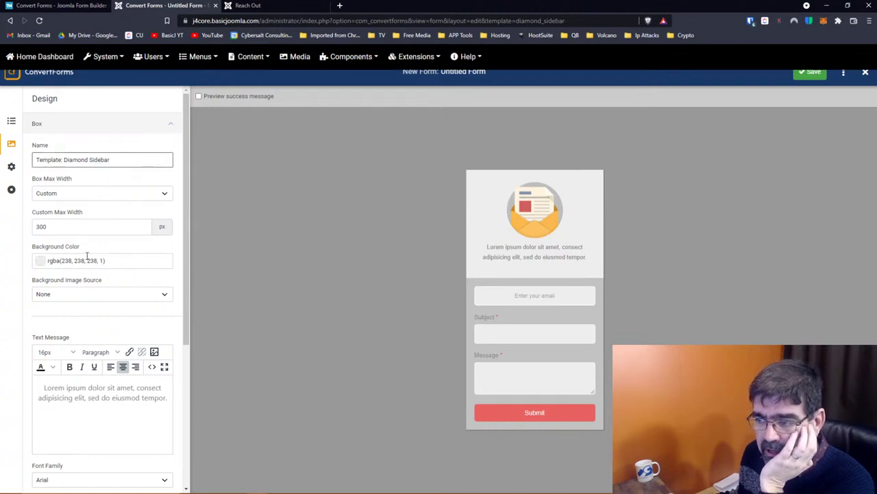
pyautogui.click(44, 261)
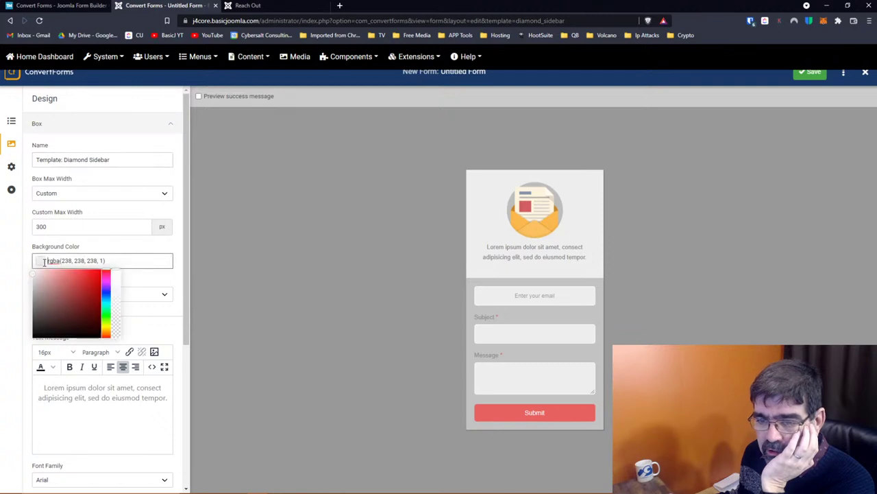
pyautogui.click(91, 281)
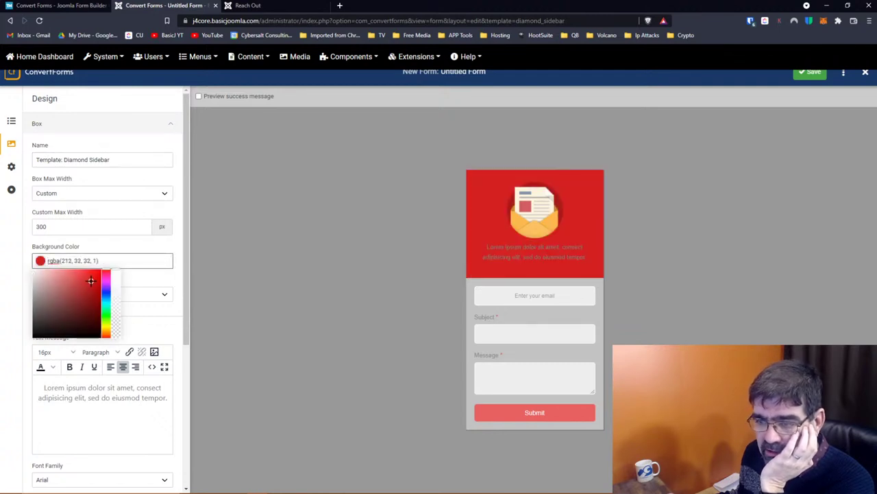
pyautogui.moveTo(91, 281); pyautogui.dragTo(27, 263)
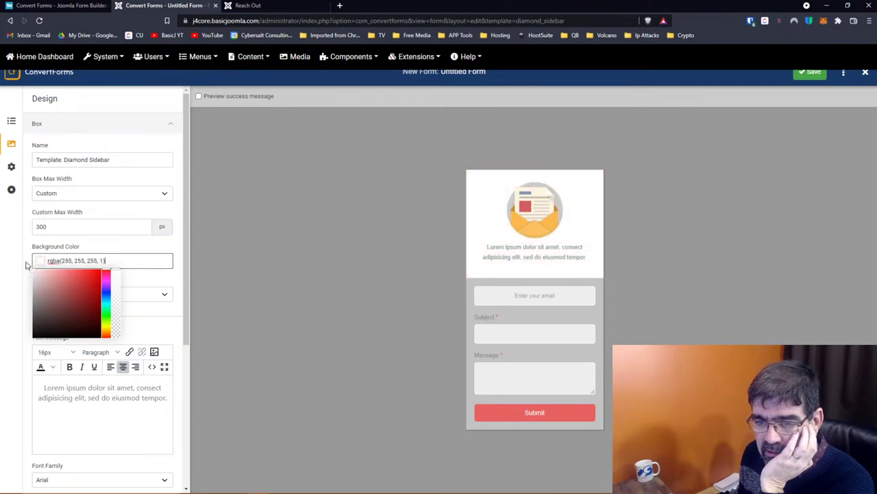
pyautogui.click(27, 263)
pyautogui.scroll(-1, 109, 205)
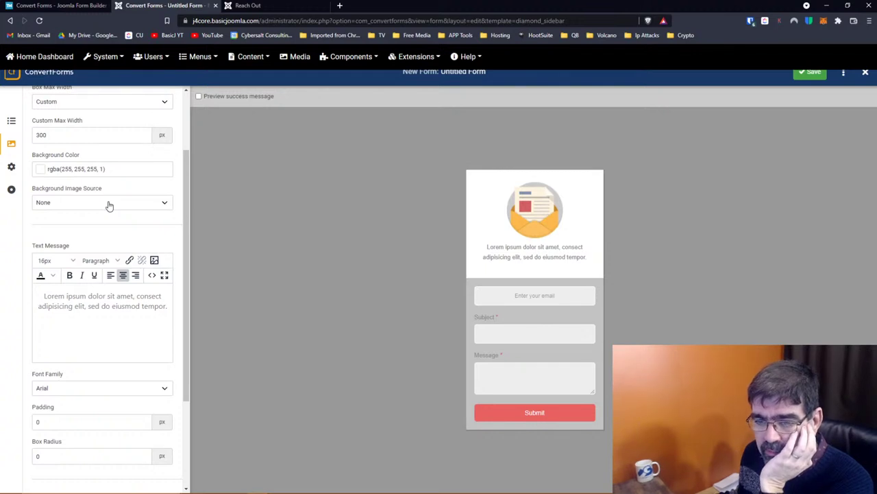
pyautogui.click(109, 205)
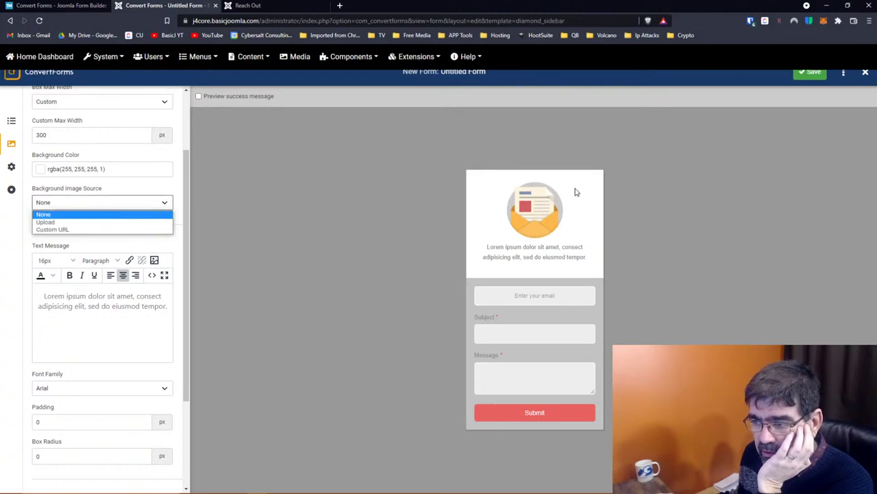
pyautogui.click(26, 231)
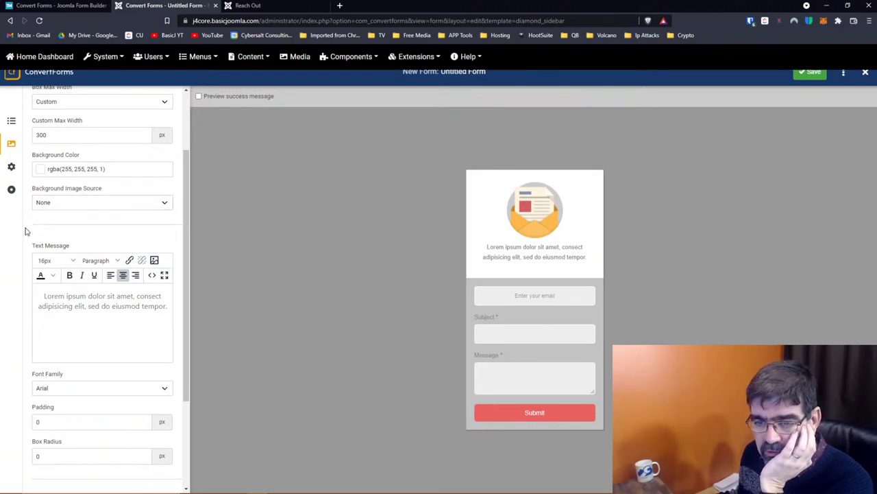
# Replace the box's placeholder text message with "We are looking for to hearing from you!"
pyautogui.scroll(-3, 76, 223)
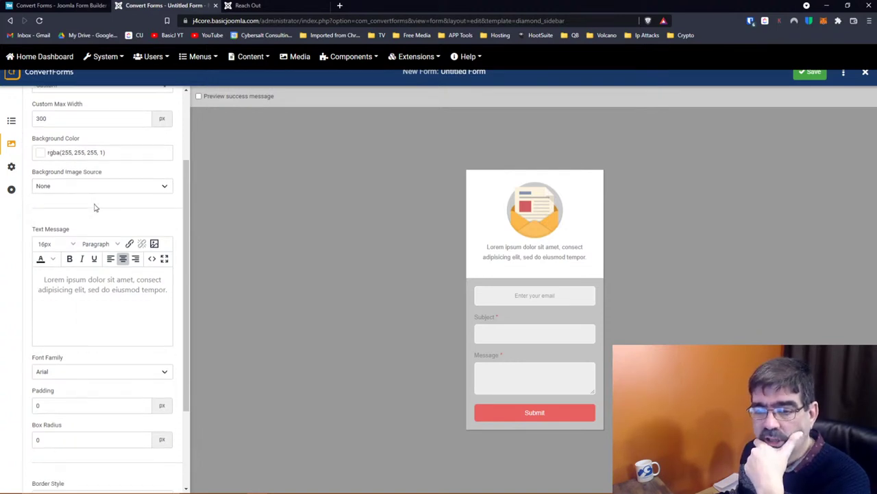
pyautogui.tripleClick(69, 203)
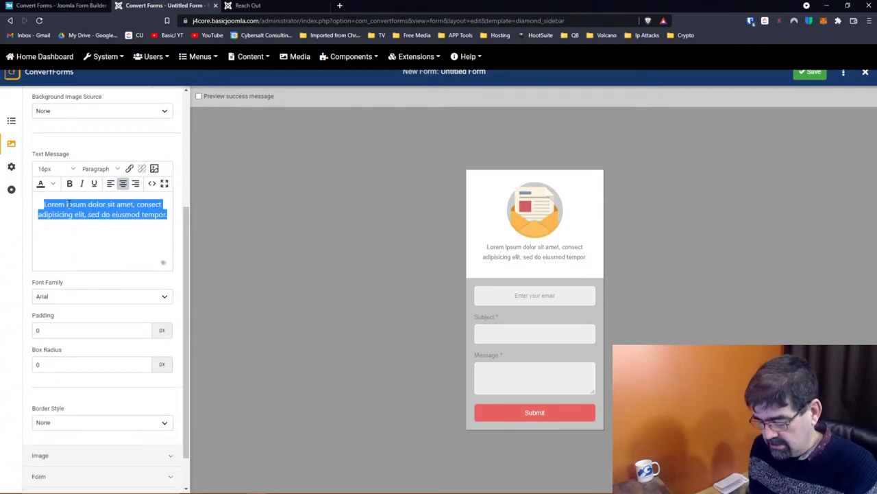
pyautogui.write('WE are loo')
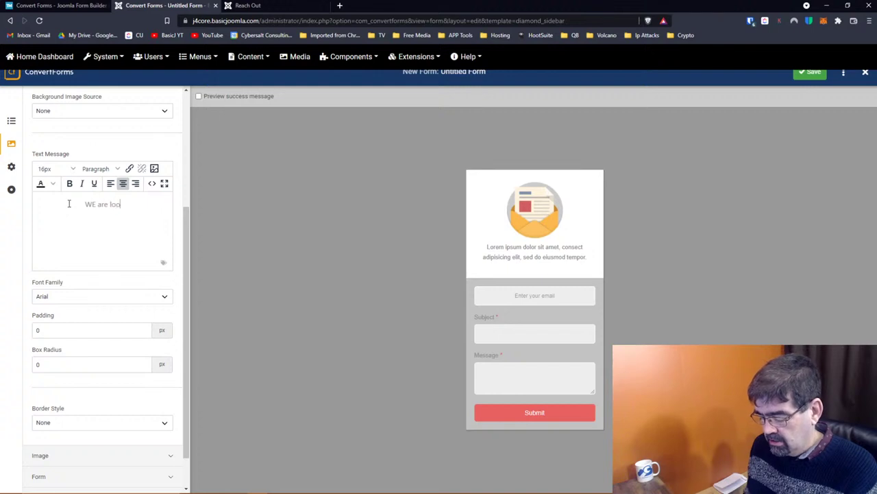
pyautogui.write('king for to hearing from you!')
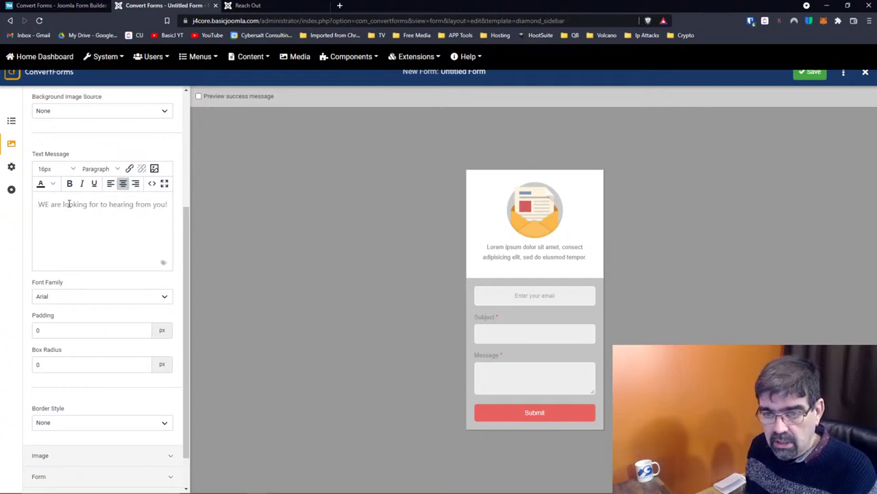
pyautogui.press('Home')
pyautogui.press('Right')
pyautogui.press('Right')
pyautogui.press('BackSpace')
pyautogui.write('e')
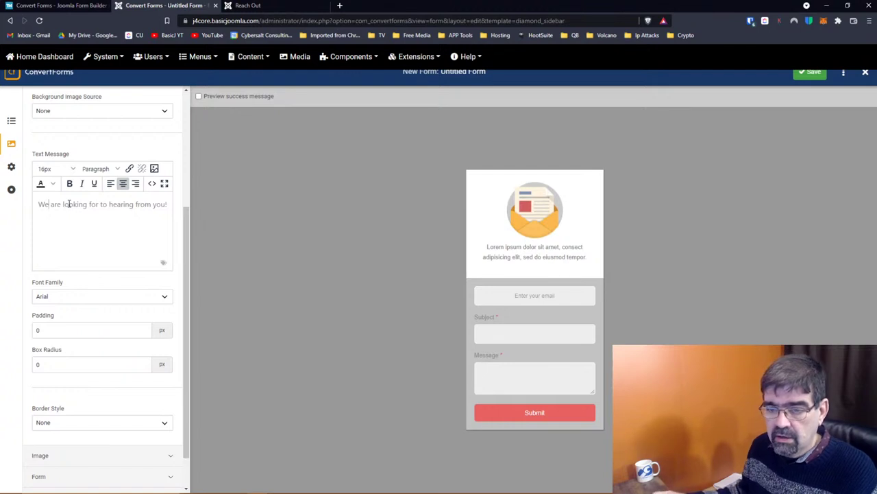
pyautogui.press('Tab')
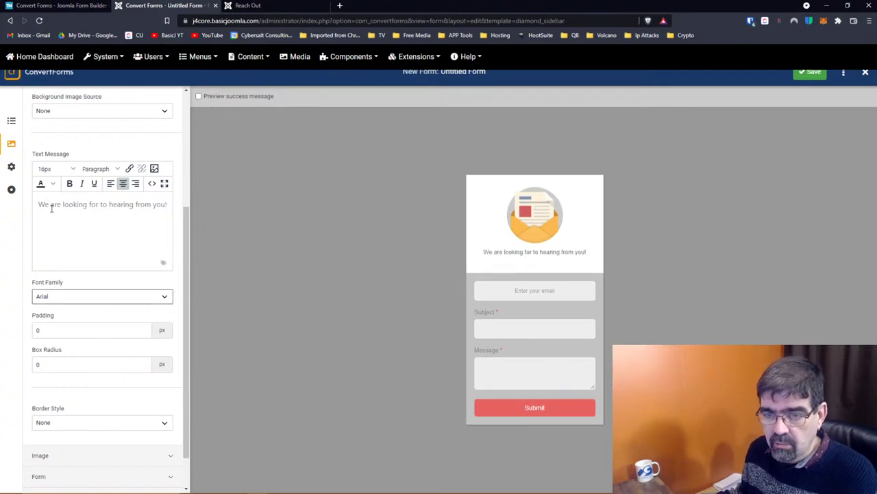
# Bold the text message, correct its wording to "We are looking forward to hearing from you!", and split it into two lines after "forward"
pyautogui.moveTo(39, 204); pyautogui.dragTo(169, 204)
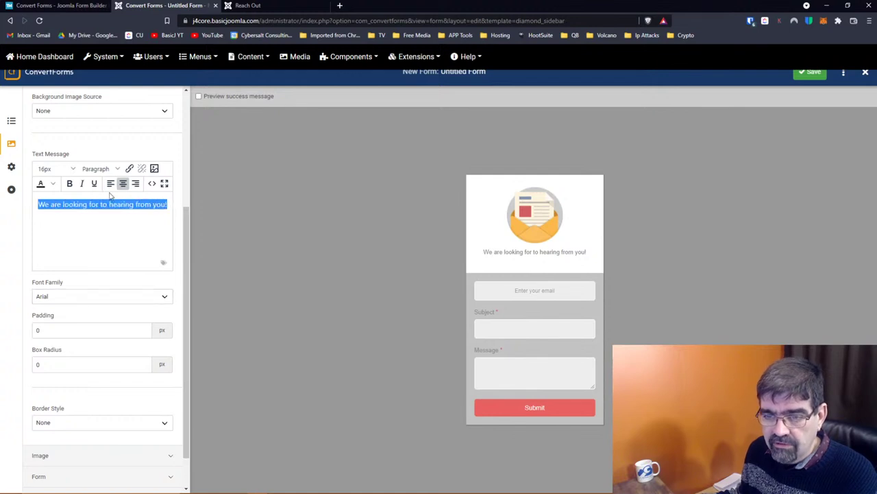
pyautogui.click(70, 186)
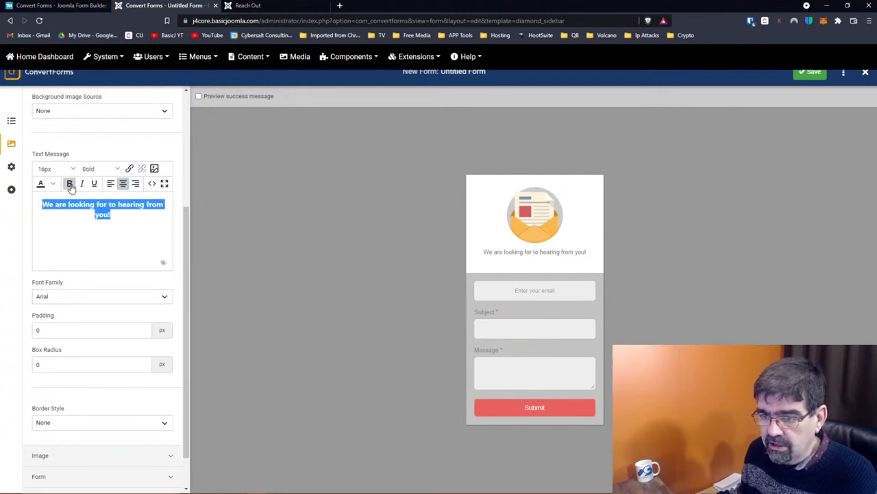
pyautogui.click(106, 199)
pyautogui.write('ward')
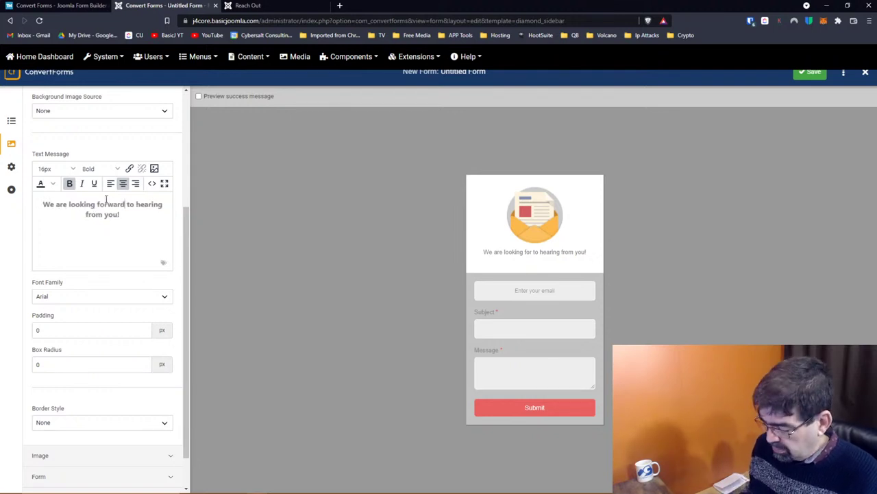
pyautogui.press('Return')
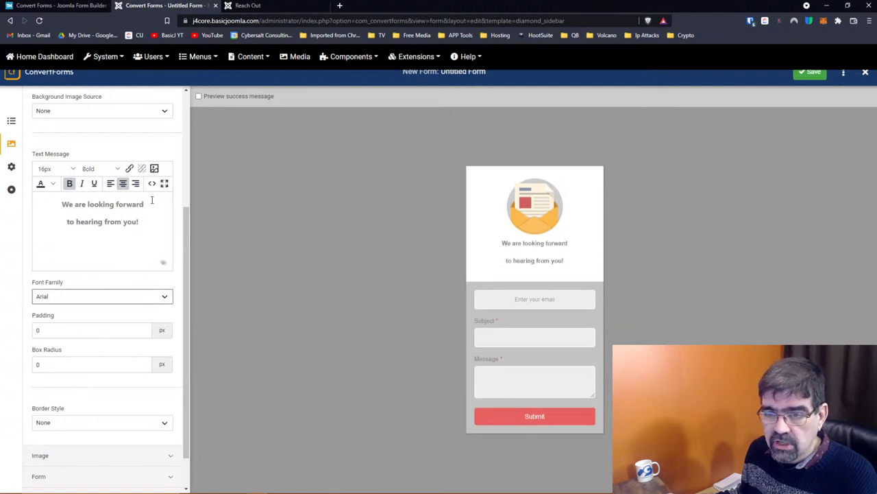
# Set the font size of the whole two-line text message to 20px
pyautogui.moveTo(139, 223); pyautogui.dragTo(54, 205)
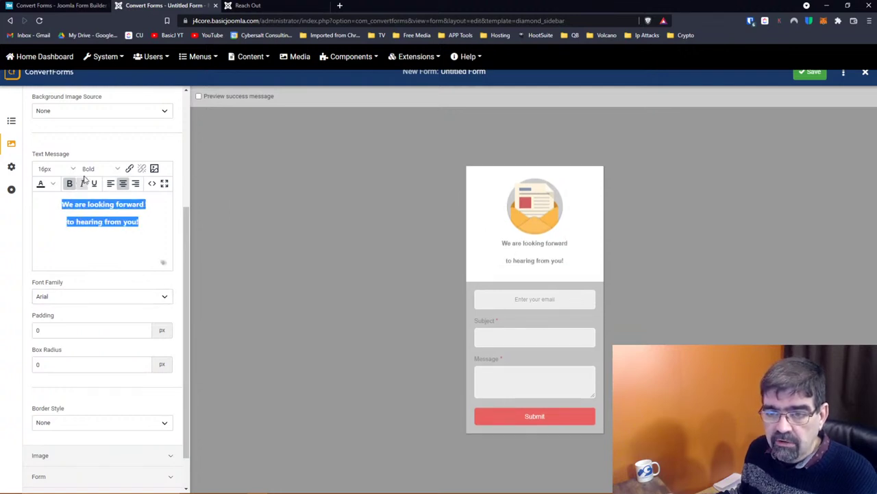
pyautogui.click(118, 169)
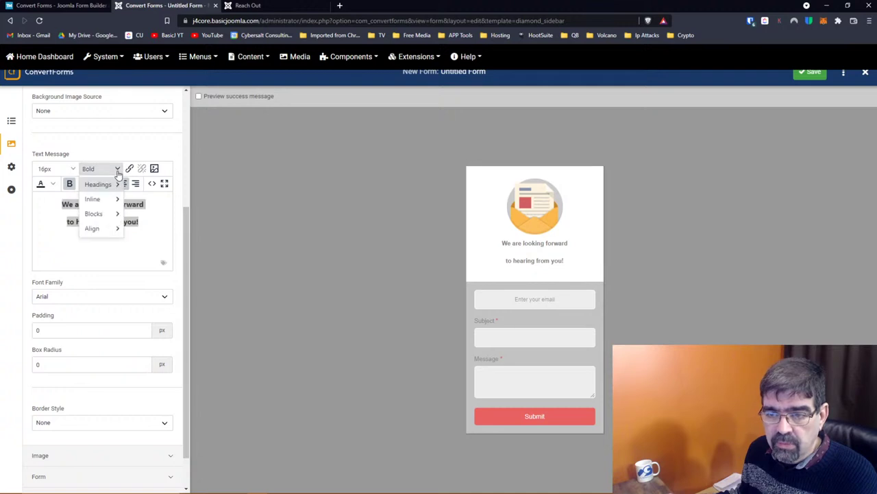
pyautogui.click(74, 170)
pyautogui.click(74, 170)
pyautogui.click(73, 170)
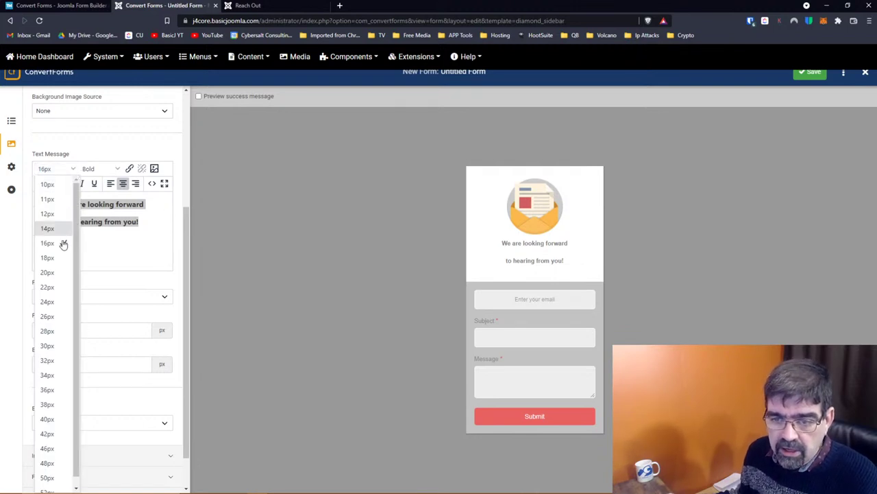
pyautogui.click(53, 273)
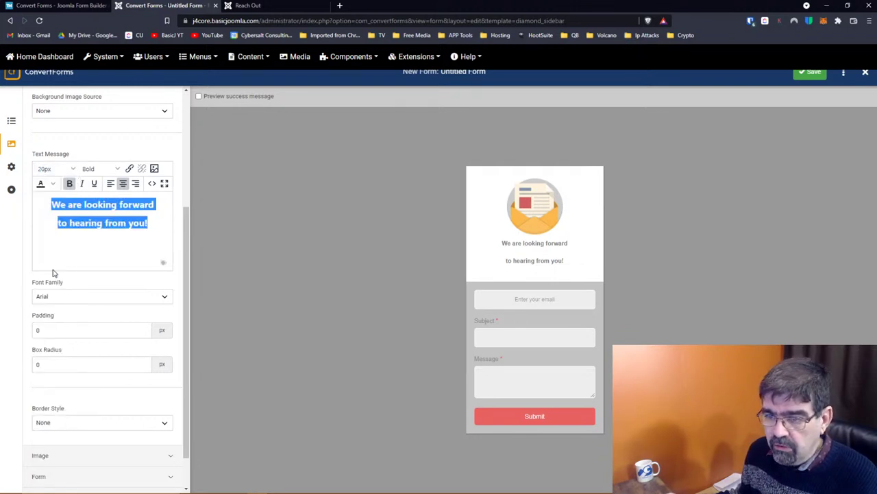
# Examine the HTML source code of the text message without changing it
pyautogui.click(152, 183)
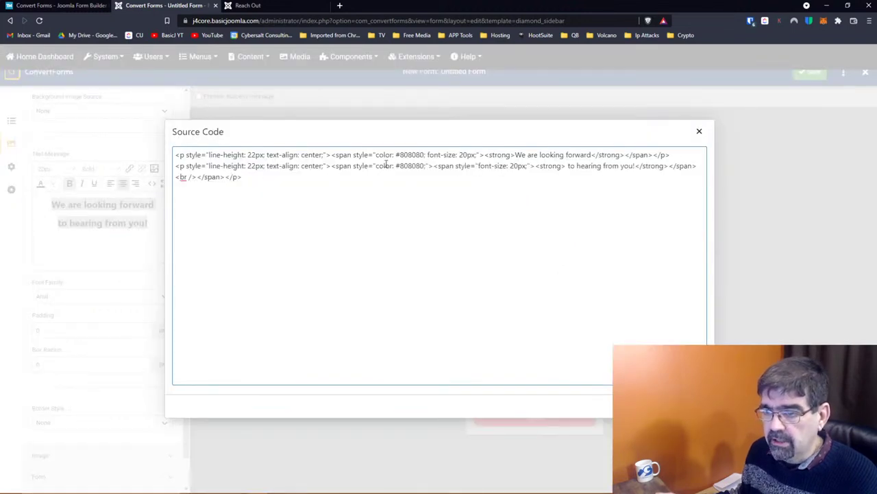
pyautogui.press('Escape')
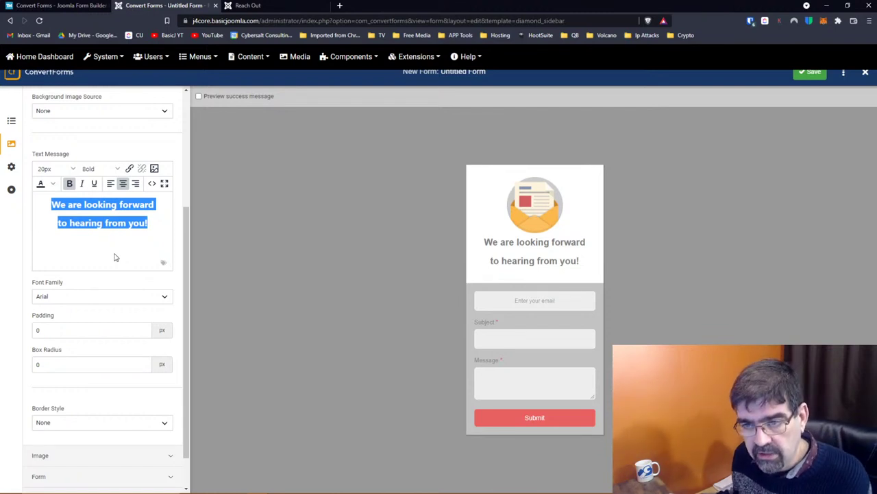
pyautogui.click(152, 183)
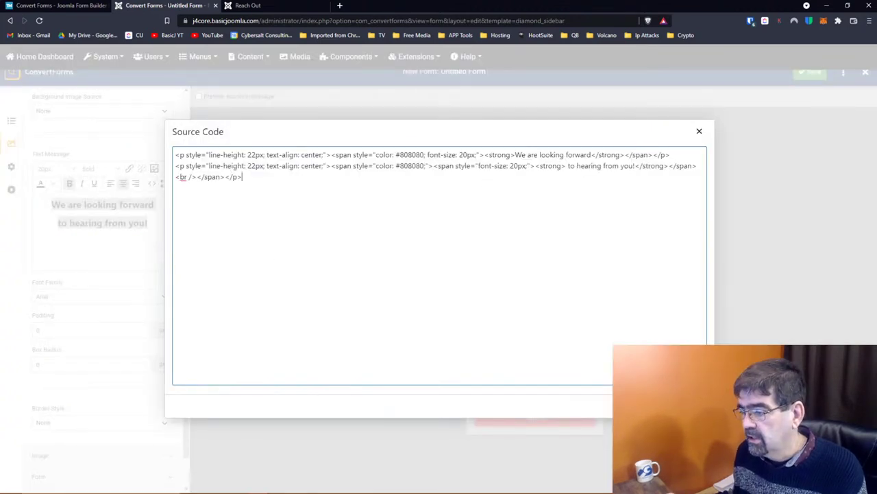
pyautogui.press('Escape')
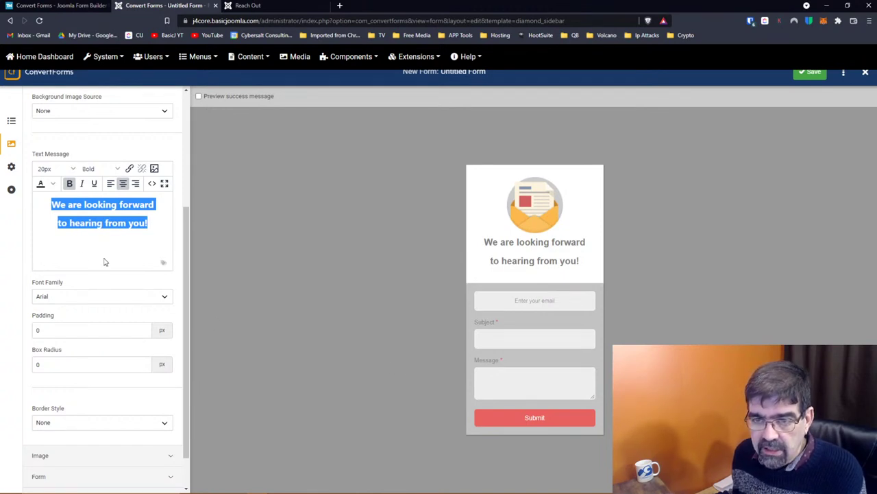
# Check the box settings and the text message's image insertion options for the source of the envelope picture
pyautogui.scroll(5, 105, 261)
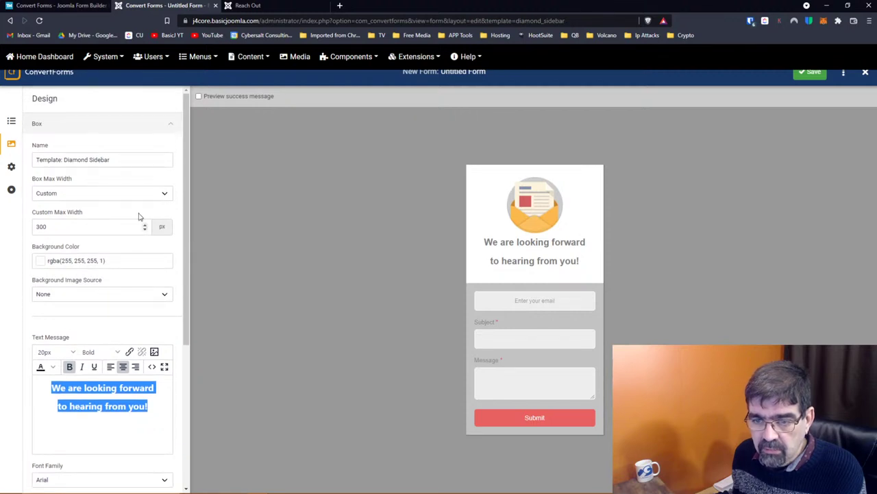
pyautogui.scroll(-1, 101, 221)
pyautogui.scroll(-1, 96, 224)
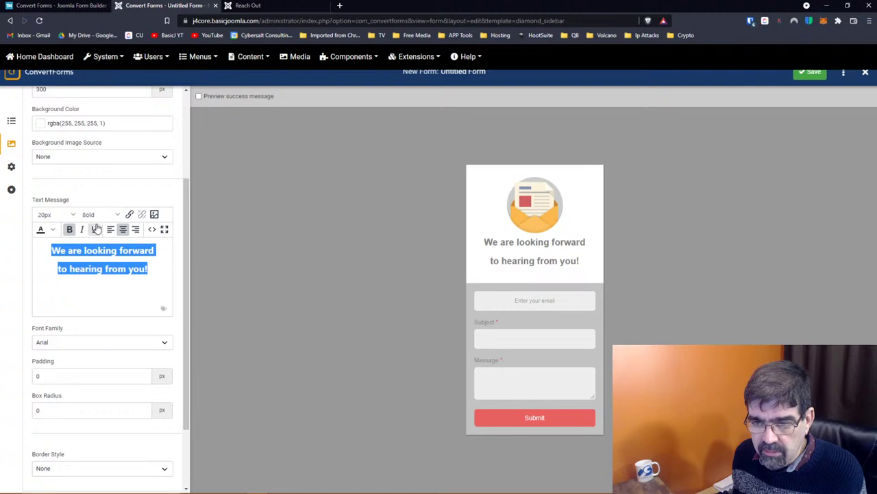
pyautogui.click(155, 215)
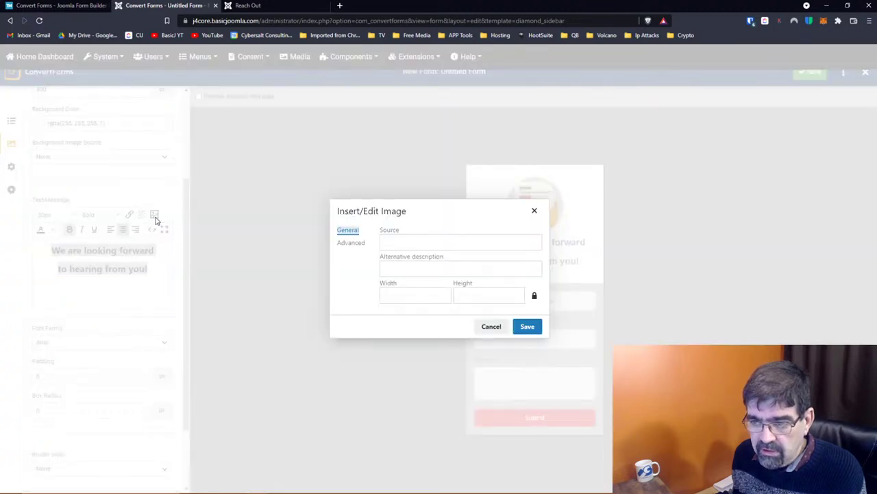
pyautogui.click(490, 326)
# Inspect the envelope picture in the form preview with the browser's developer tools to find its file path
pyautogui.click(552, 217)
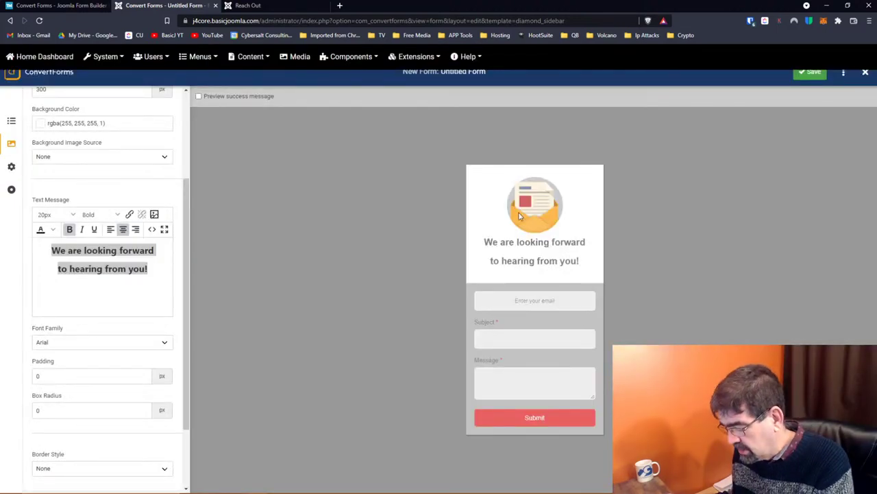
pyautogui.hotkey('ctrl', 'shift', 'i')
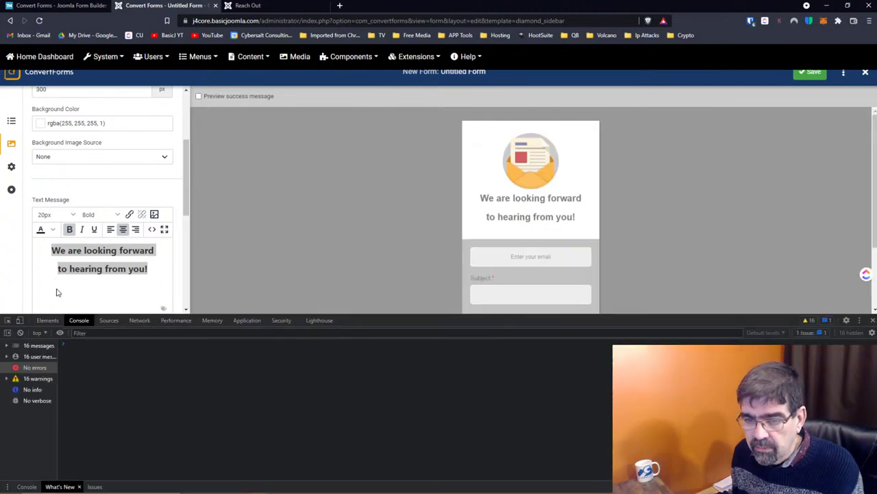
pyautogui.click(6, 321)
pyautogui.click(543, 180)
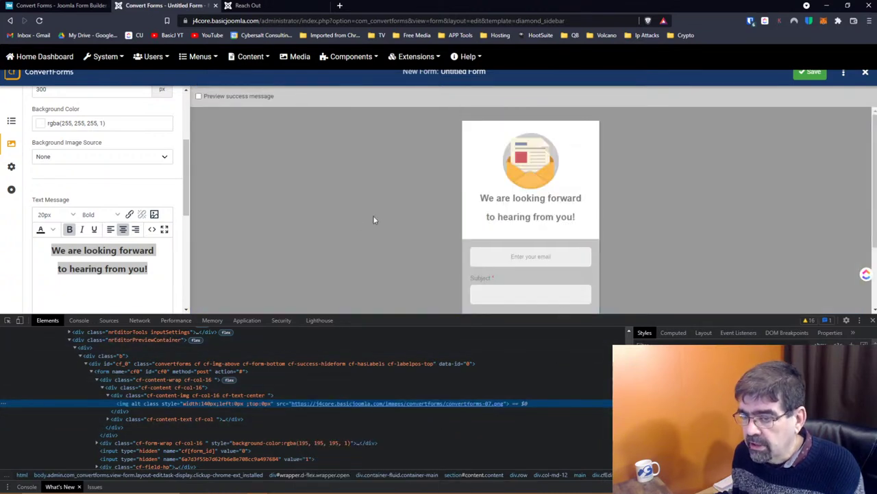
pyautogui.press('F12')
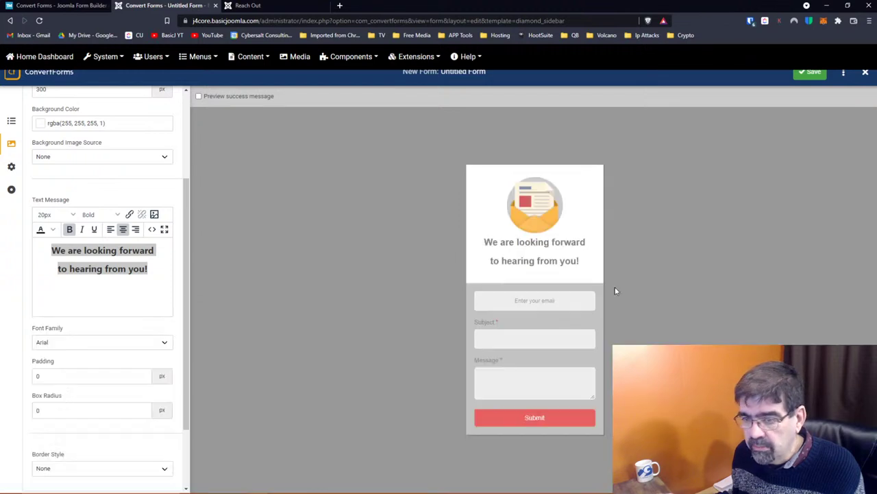
# Open the form design's Image settings and bring the image source and selected picture into view
pyautogui.scroll(-2, 94, 292)
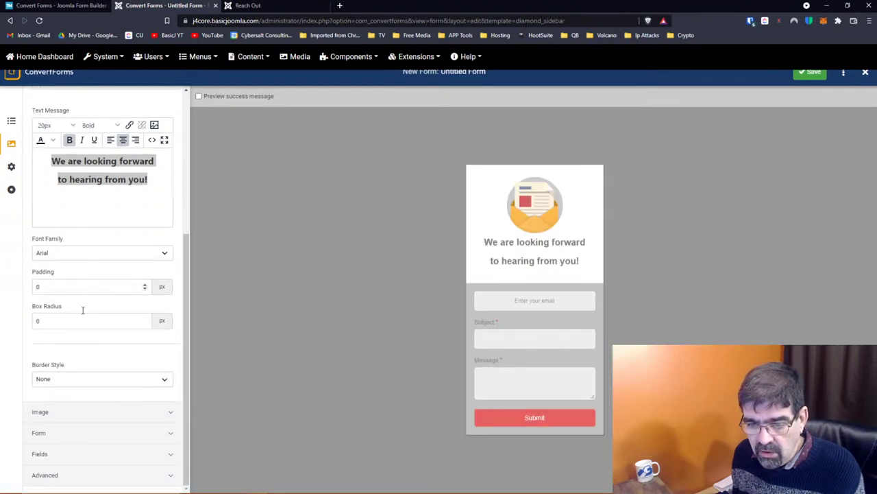
pyautogui.click(53, 412)
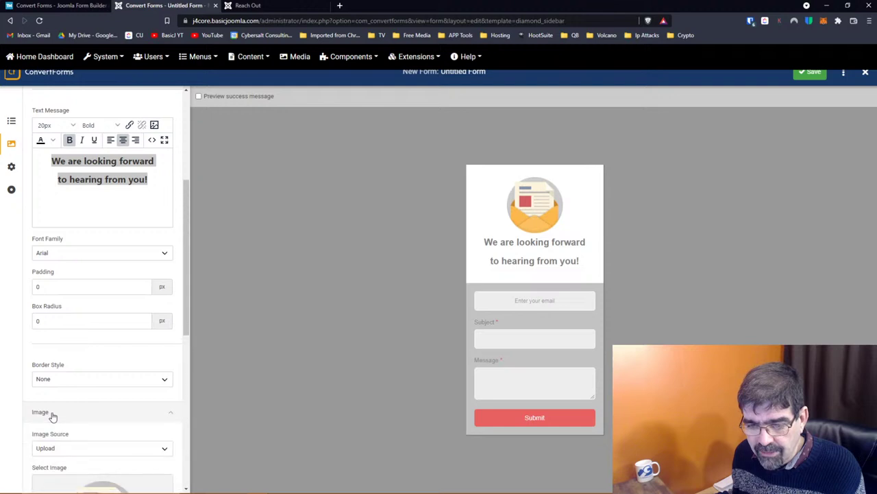
pyautogui.scroll(-3, 61, 407)
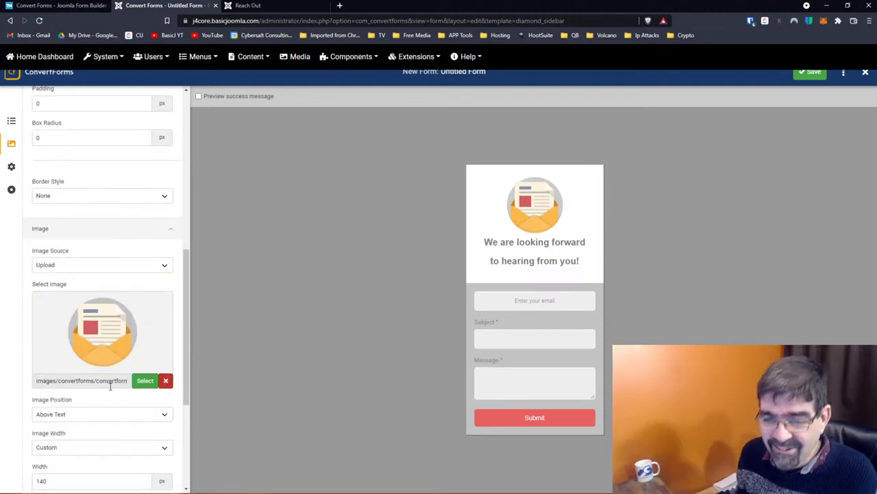
# Try the image source None for the form's header picture and restore it to Upload
pyautogui.click(117, 271)
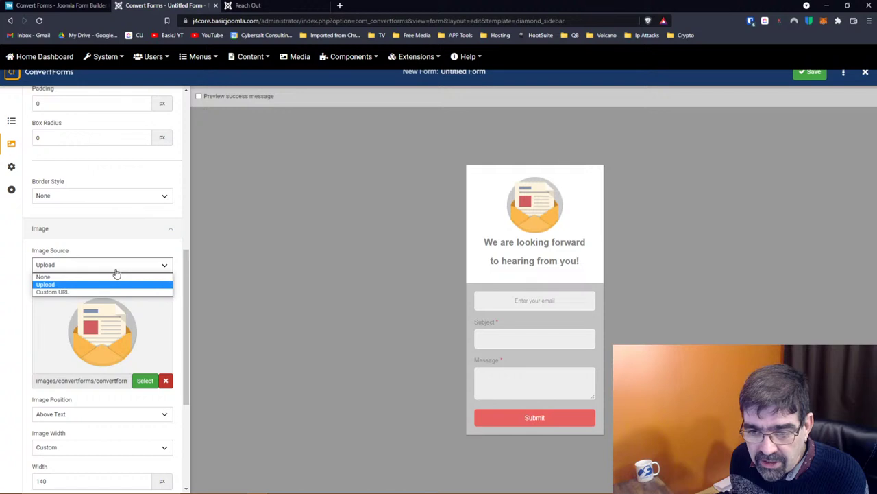
pyautogui.click(115, 277)
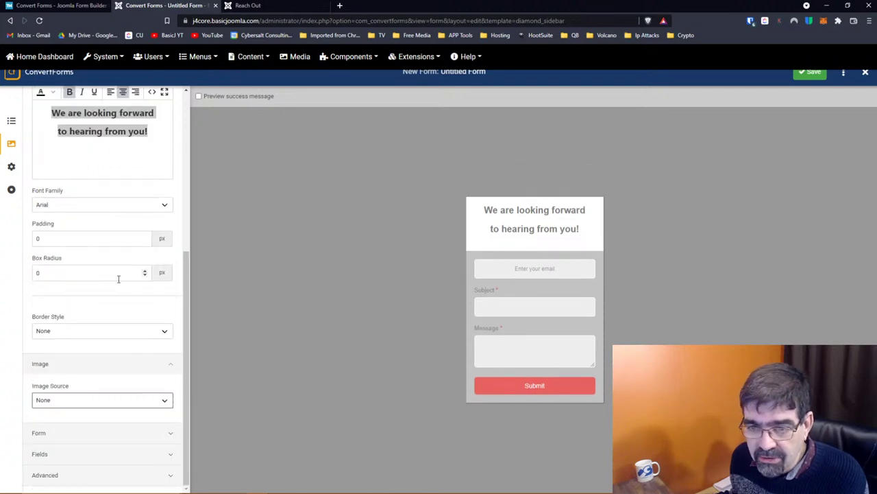
pyautogui.click(89, 403)
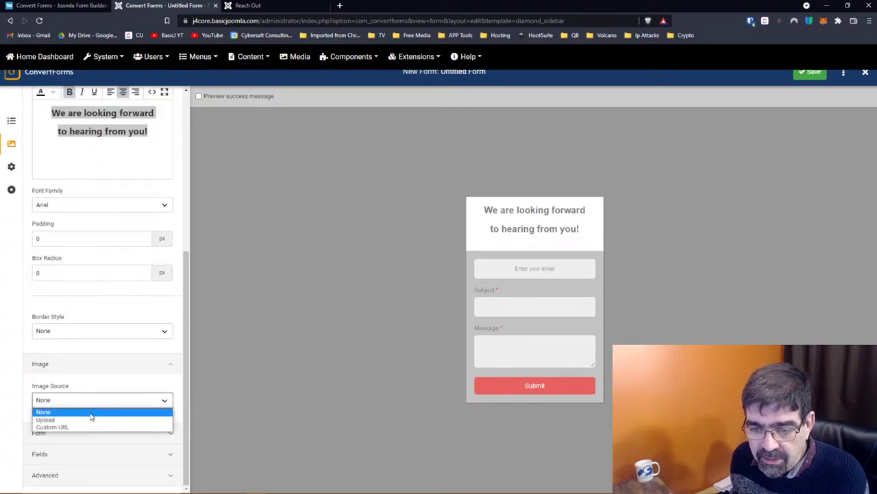
pyautogui.click(91, 420)
pyautogui.scroll(-2, 90, 423)
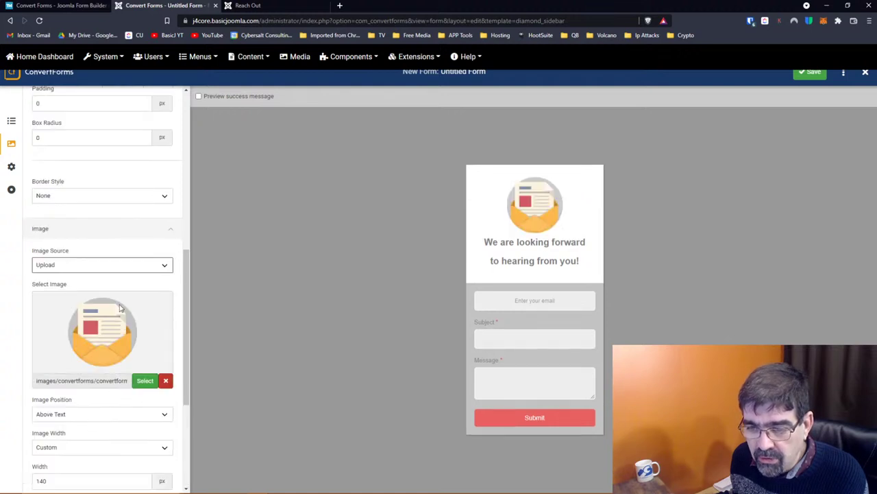
# Replace the form's envelope picture with nasa2-1200.jpg from the images/sampledata/cassiopeia folder
pyautogui.click(145, 381)
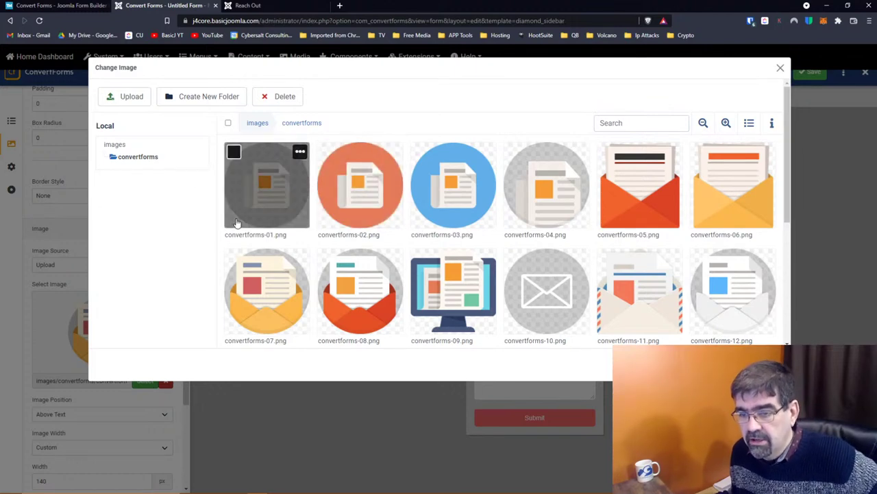
pyautogui.scroll(-2, 453, 205)
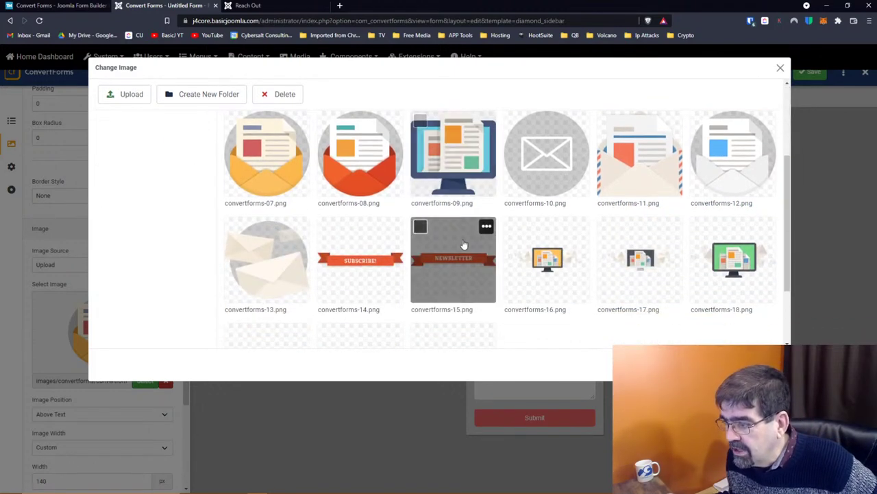
pyautogui.scroll(3, 464, 244)
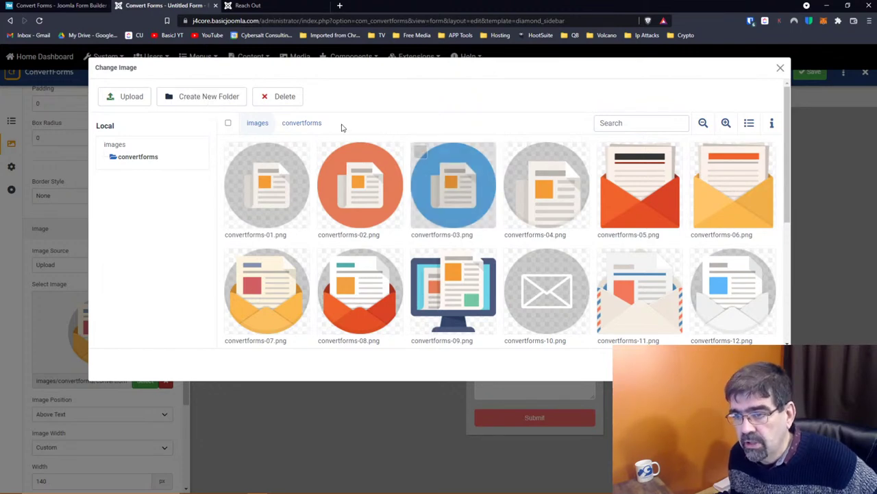
pyautogui.click(258, 124)
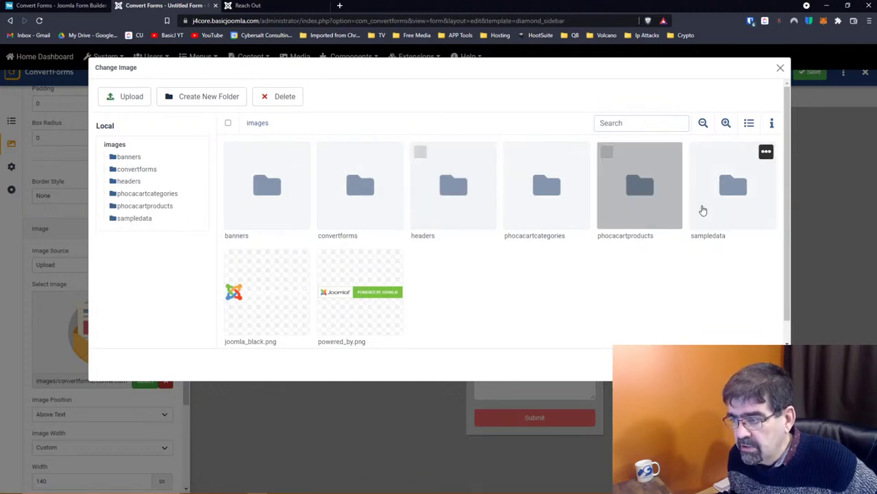
pyautogui.click(725, 208)
pyautogui.doubleClick(725, 208)
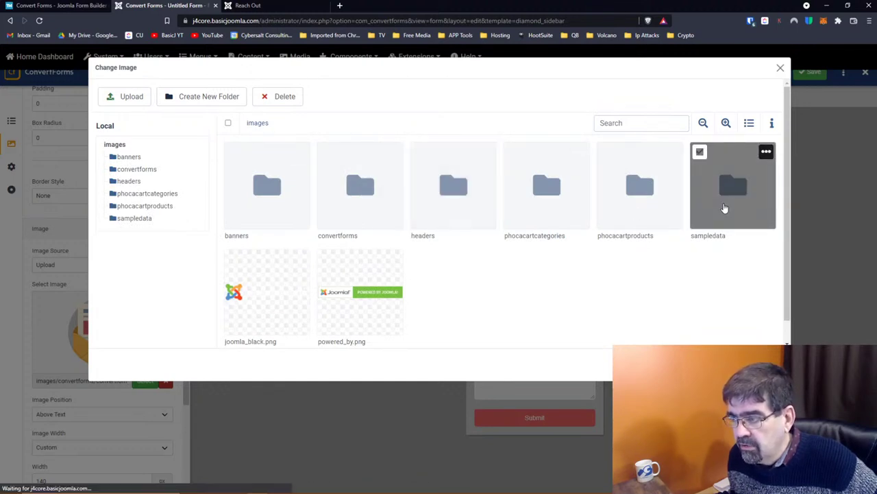
pyautogui.doubleClick(261, 198)
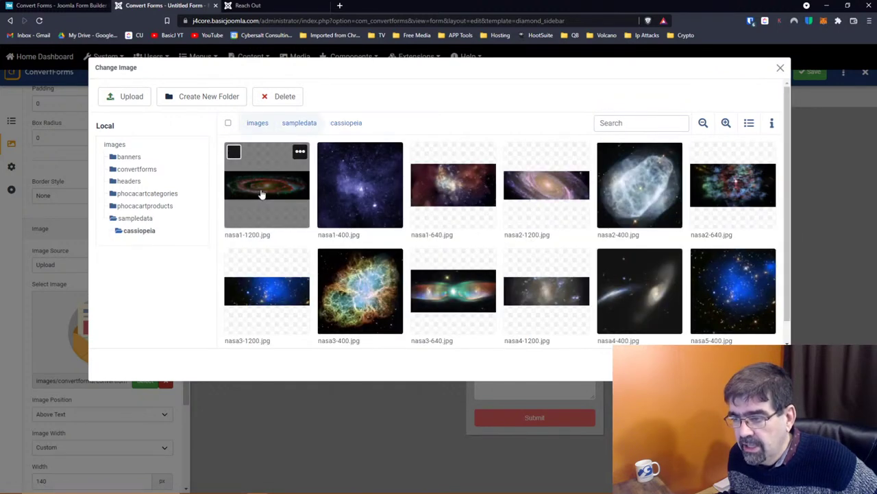
pyautogui.click(543, 195)
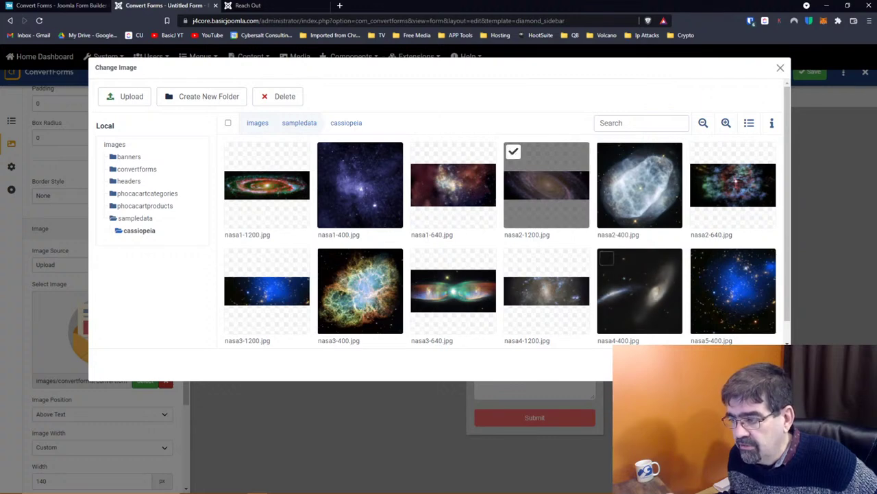
pyautogui.press('Return')
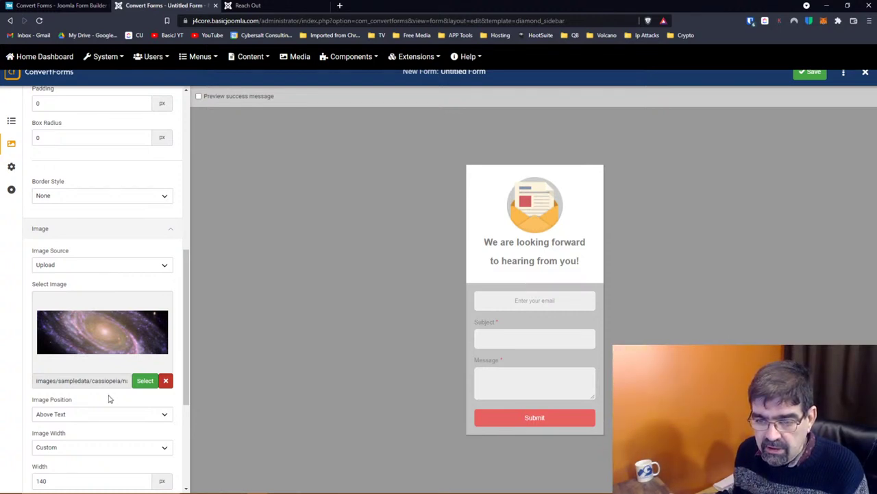
pyautogui.scroll(-3, 108, 252)
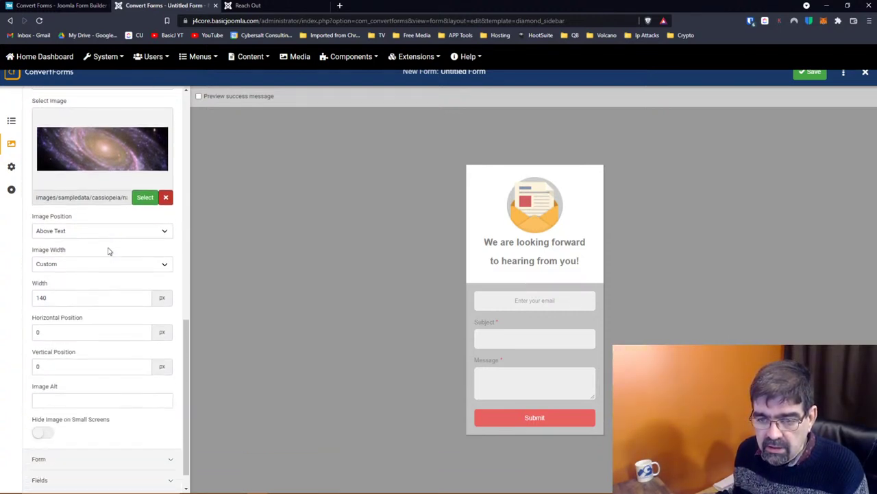
# Try the option that hides the header image on small screens and turn it back off
pyautogui.click(114, 375)
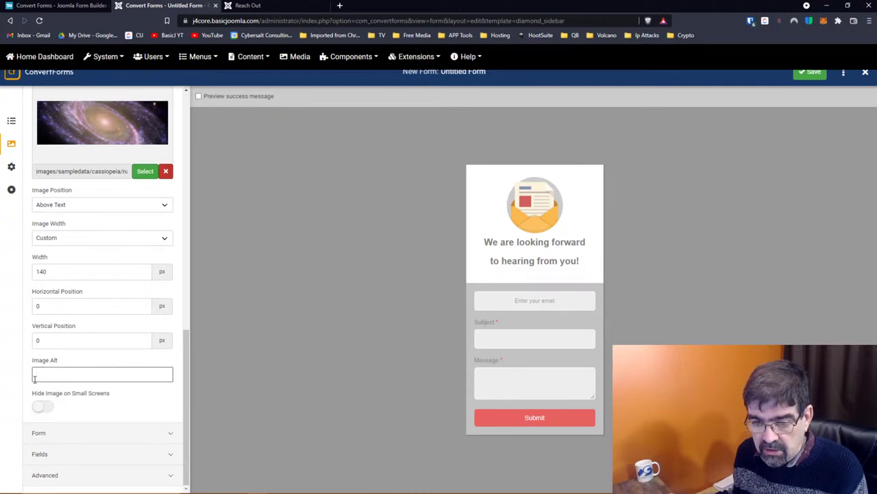
pyautogui.click(39, 406)
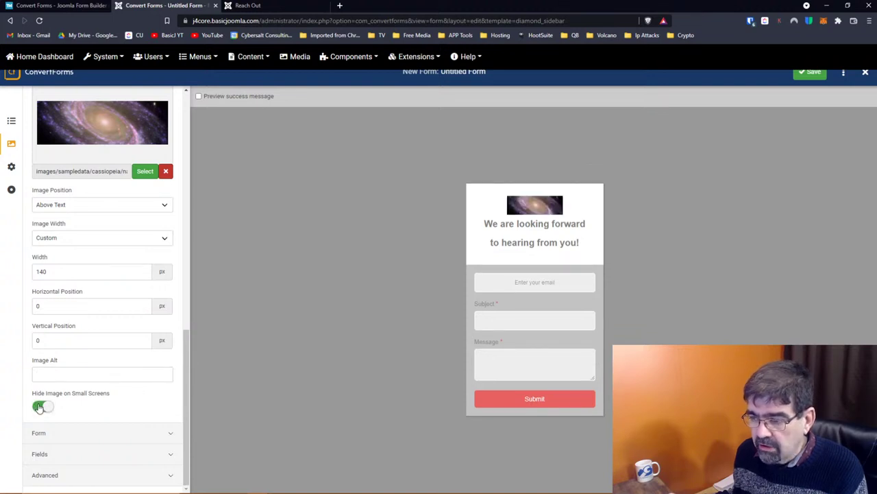
pyautogui.click(39, 407)
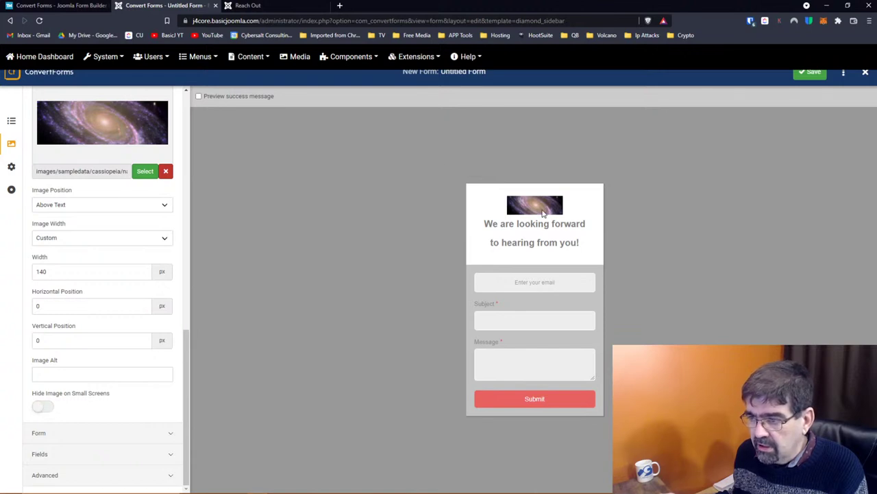
# Set the header image's custom width to 250 px
pyautogui.click(54, 274)
pyautogui.moveTo(48, 272); pyautogui.dragTo(29, 273)
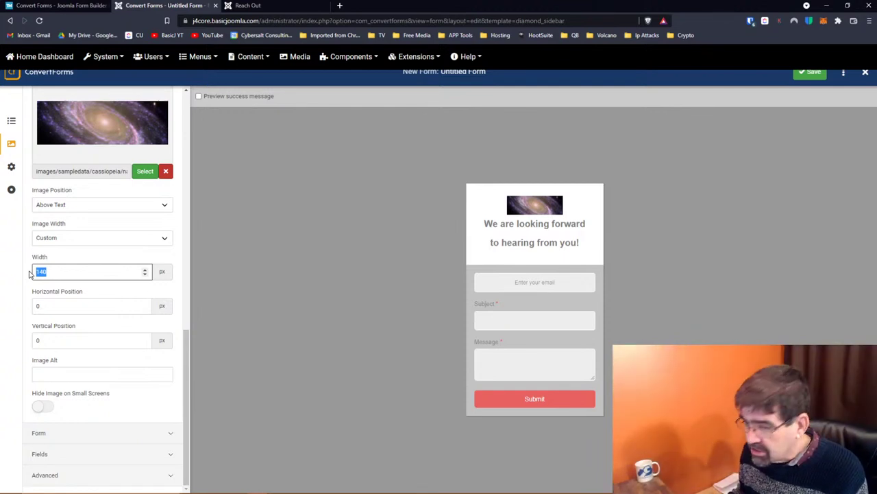
pyautogui.write('250')
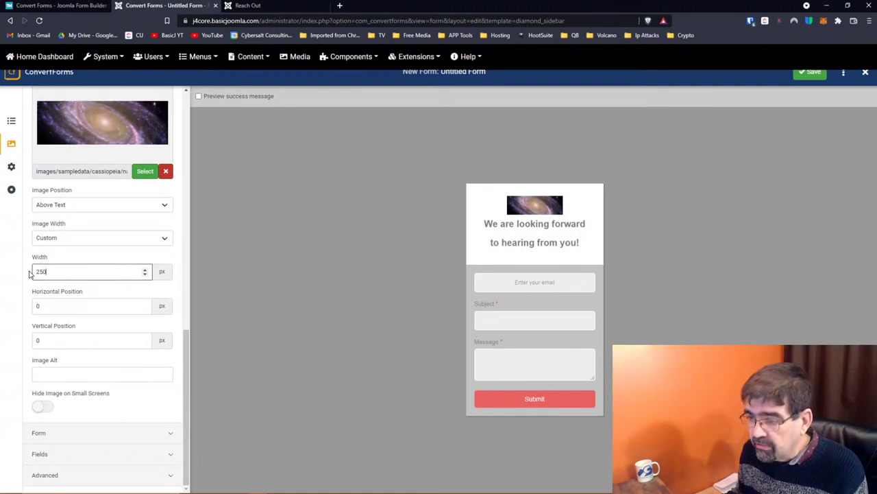
pyautogui.press('Tab')
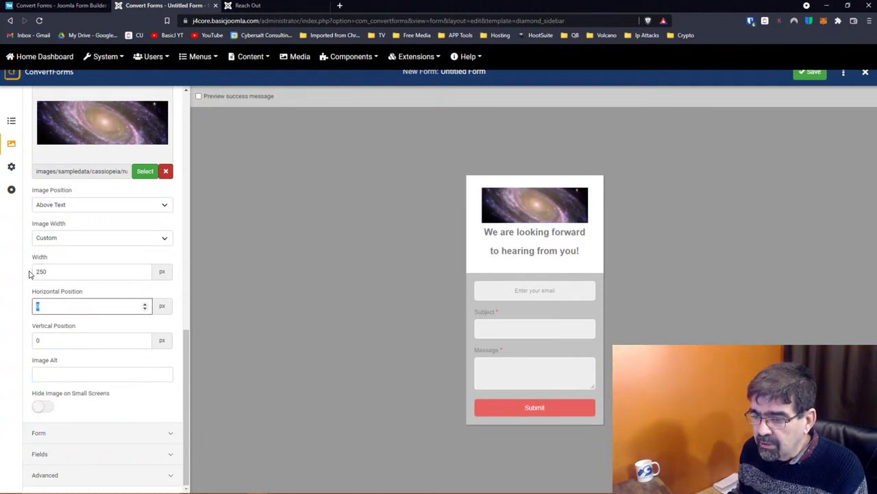
# Try the value 500 as the header image's horizontal position and clear it
pyautogui.write('50')
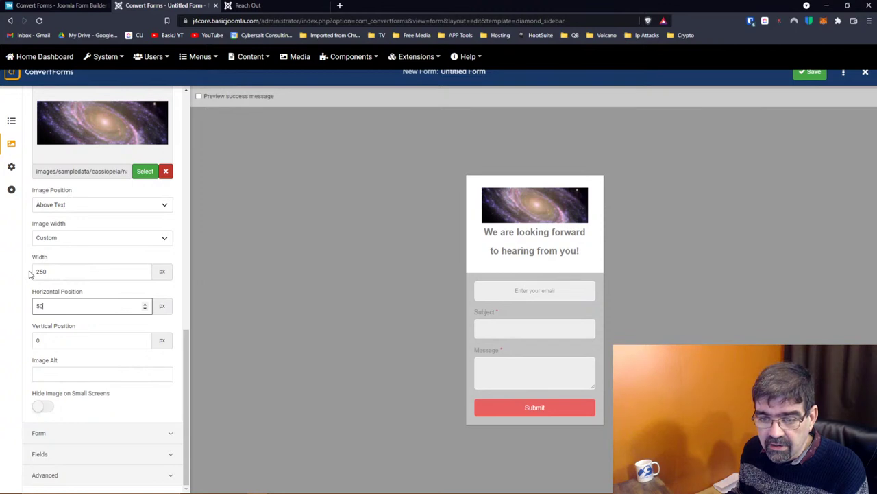
pyautogui.write('0')
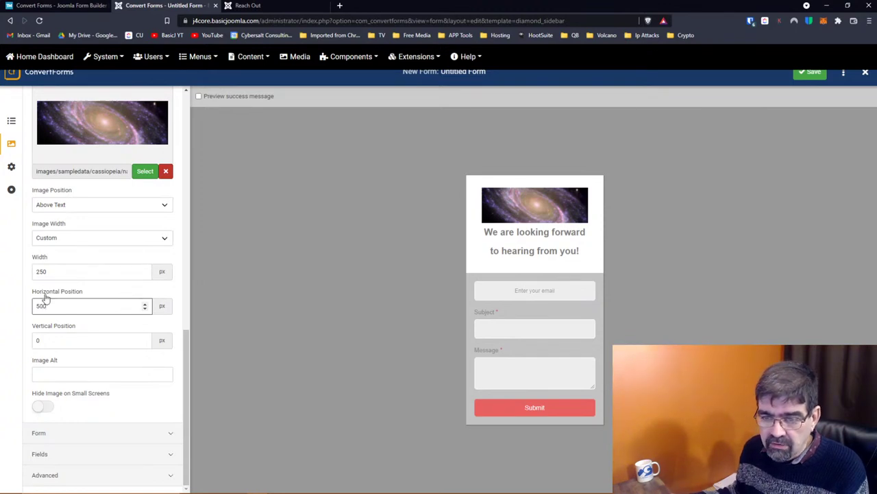
pyautogui.doubleClick(42, 305)
pyautogui.press('BackSpace')
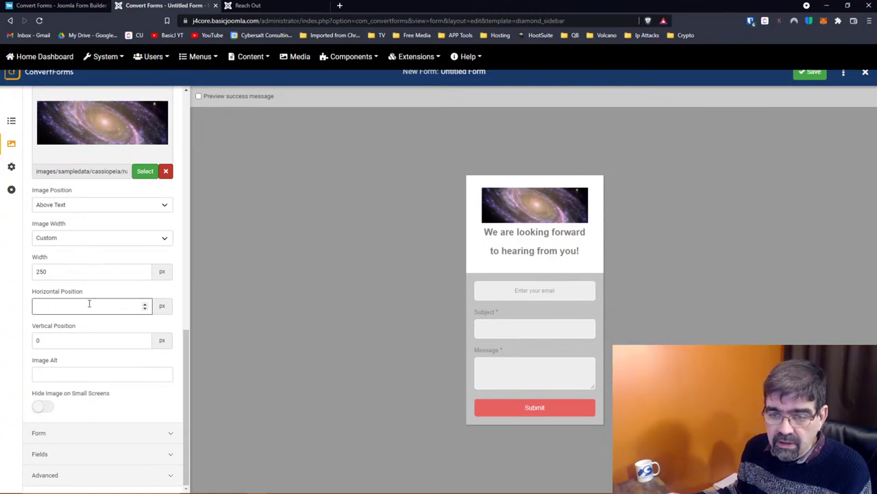
# Try header image widths of 500 px and 1500 px and restore the width to 250 px
pyautogui.doubleClick(57, 270)
pyautogui.write('500')
pyautogui.press('Tab')
pyautogui.click(58, 270)
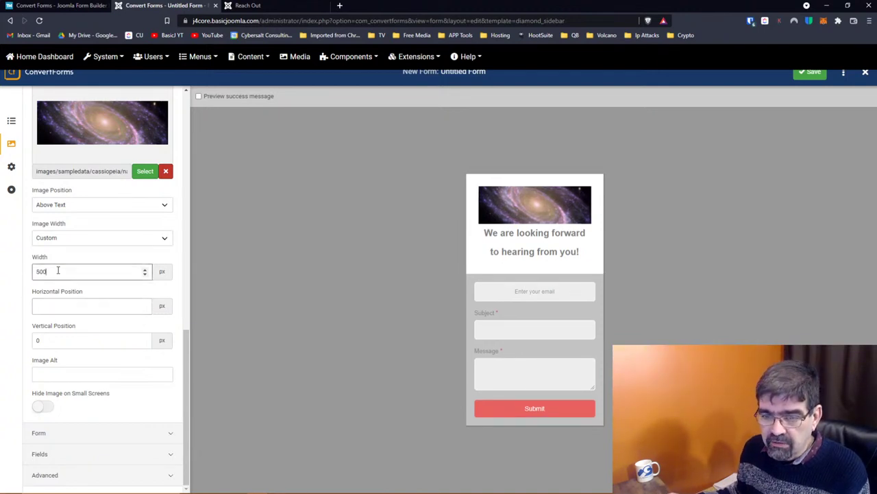
pyautogui.doubleClick(57, 270)
pyautogui.write('1500')
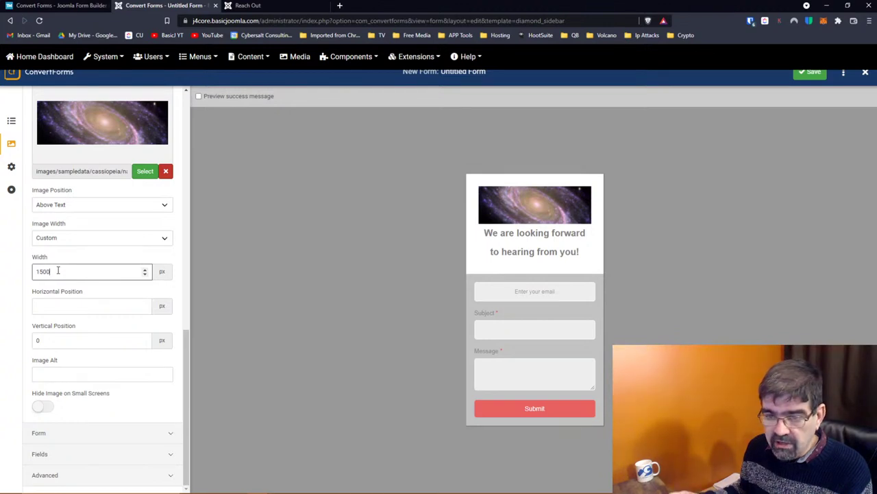
pyautogui.press('Tab')
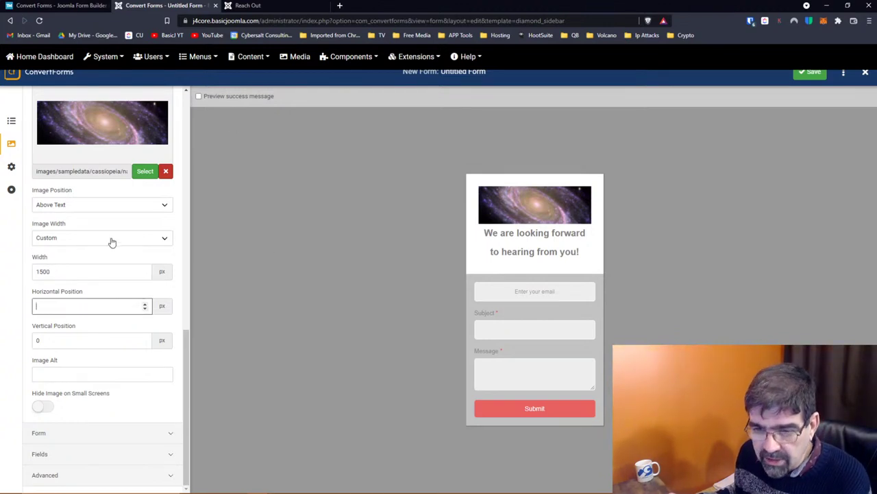
pyautogui.doubleClick(91, 273)
pyautogui.write('250')
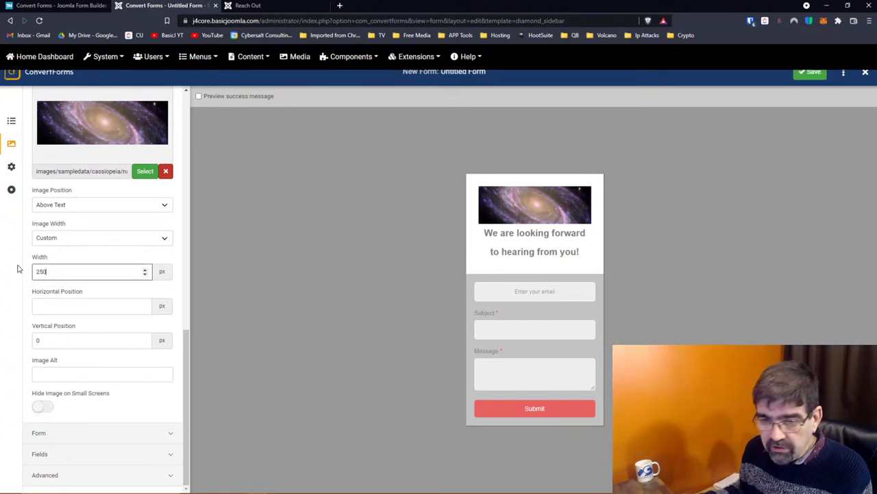
pyautogui.press('Tab')
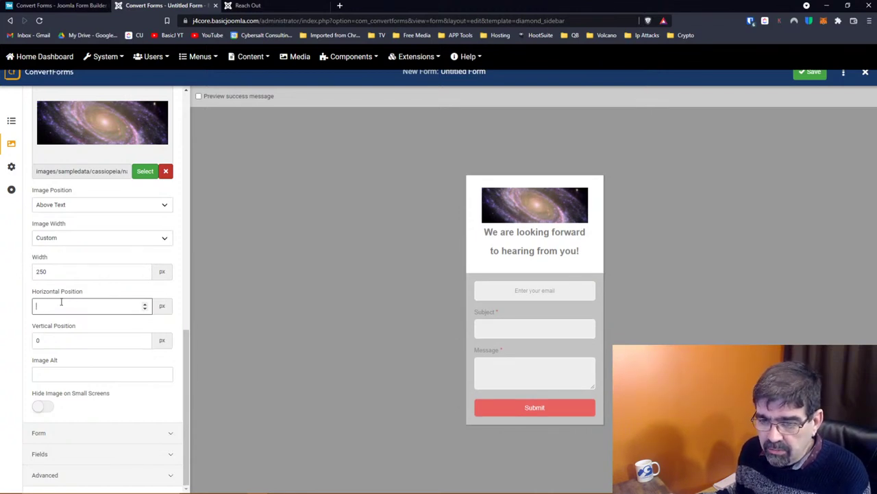
# Try offsetting the header image by 50 px horizontally and 25 px vertically, and clear both position values
pyautogui.write('50')
pyautogui.press('Tab')
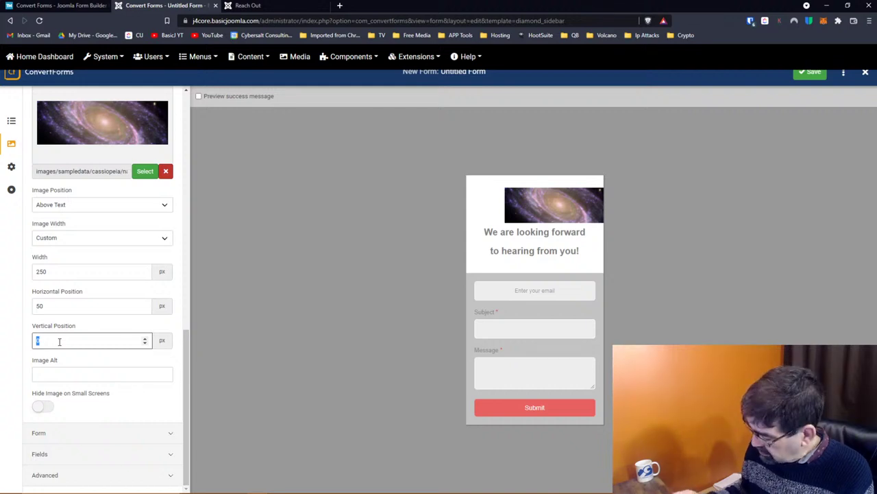
pyautogui.write('25')
pyautogui.press('Tab')
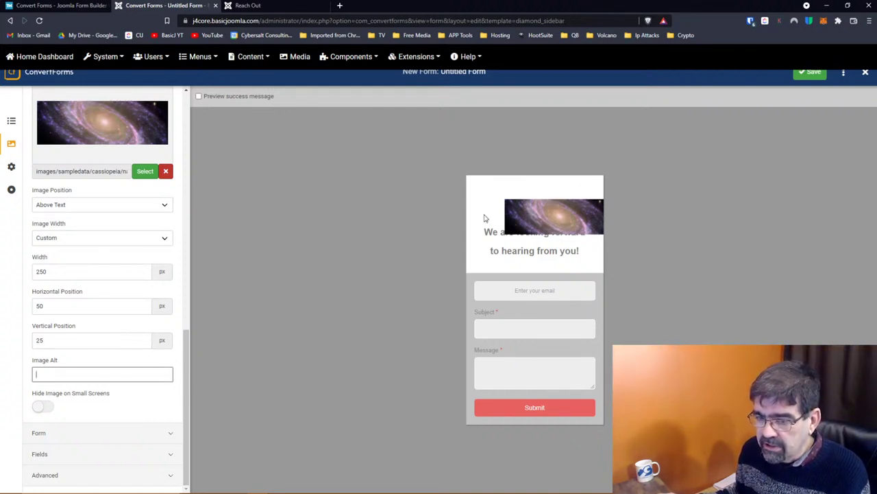
pyautogui.doubleClick(63, 339)
pyautogui.hotkey('shift', 'Tab')
pyautogui.press('BackSpace')
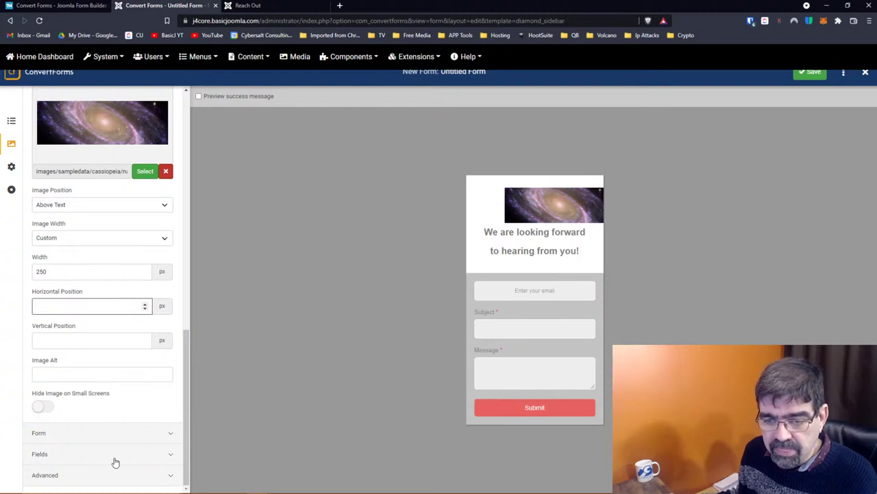
# Try the form position Right in the design's Form settings and restore it to Bottom
pyautogui.click(101, 436)
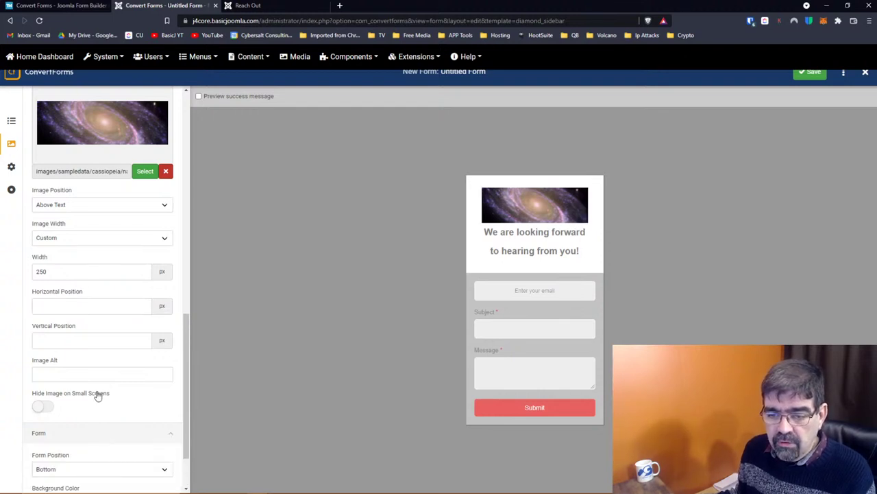
pyautogui.scroll(-1, 96, 394)
pyautogui.click(73, 397)
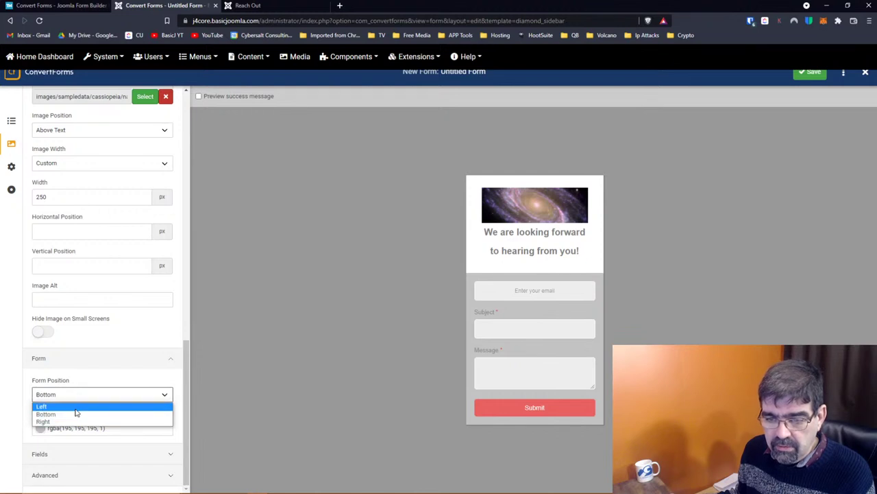
pyautogui.click(77, 421)
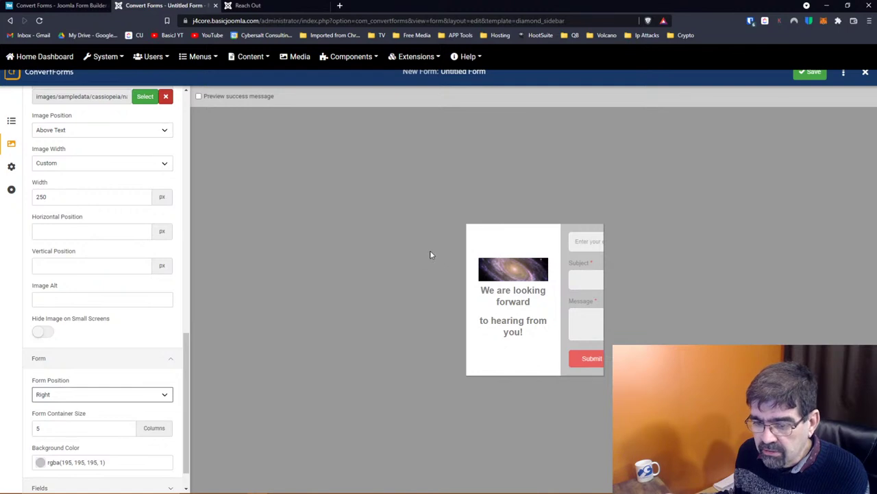
pyautogui.click(132, 394)
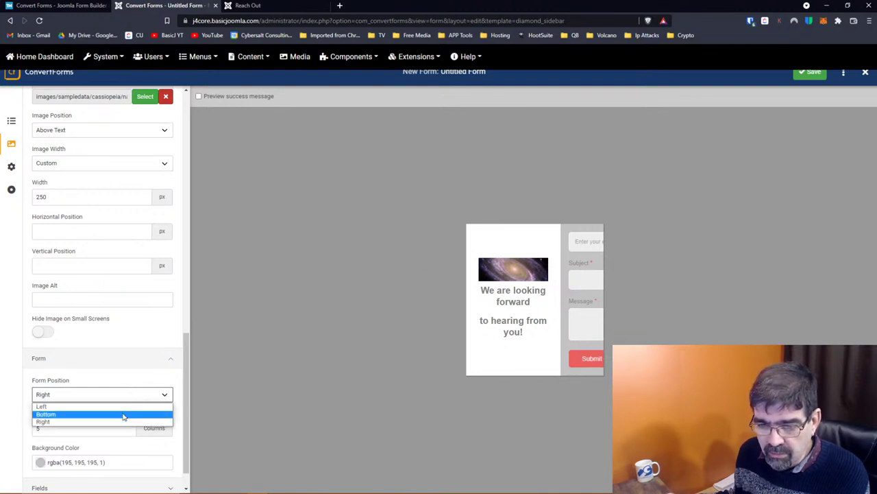
pyautogui.click(124, 414)
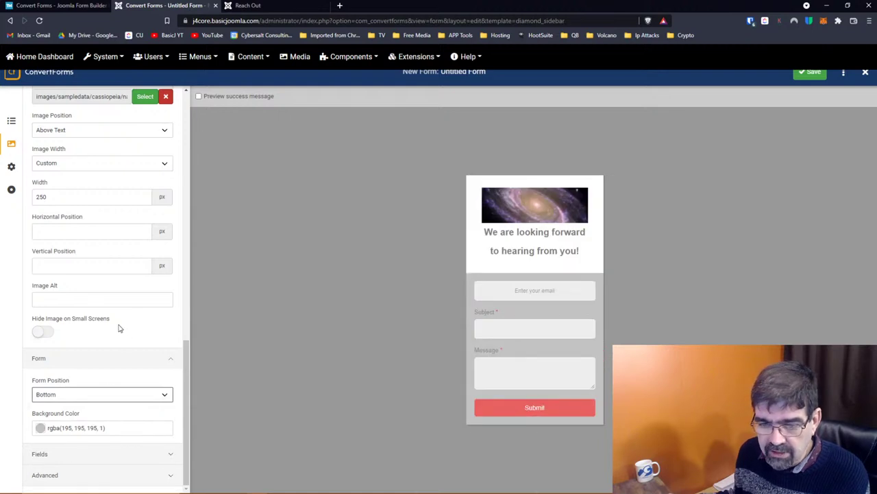
# Turn on the shadow for the form's input fields in the design's Fields settings
pyautogui.click(104, 455)
pyautogui.scroll(-6, 122, 302)
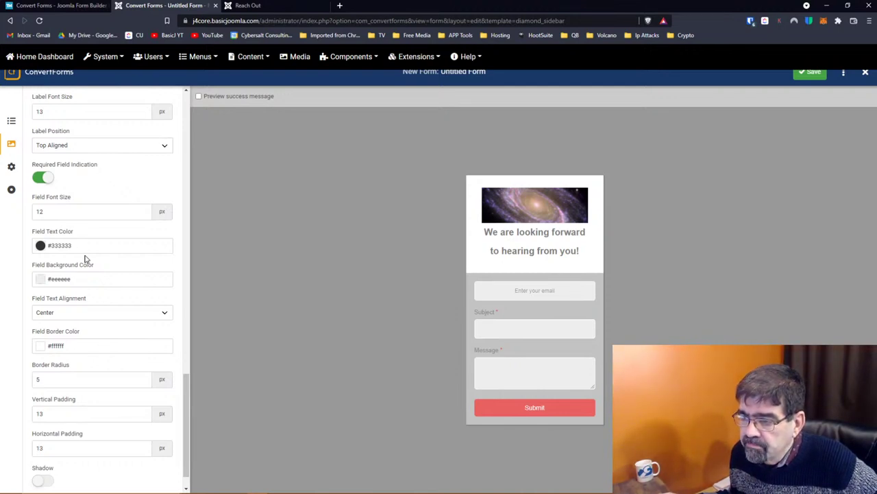
pyautogui.scroll(-1, 86, 258)
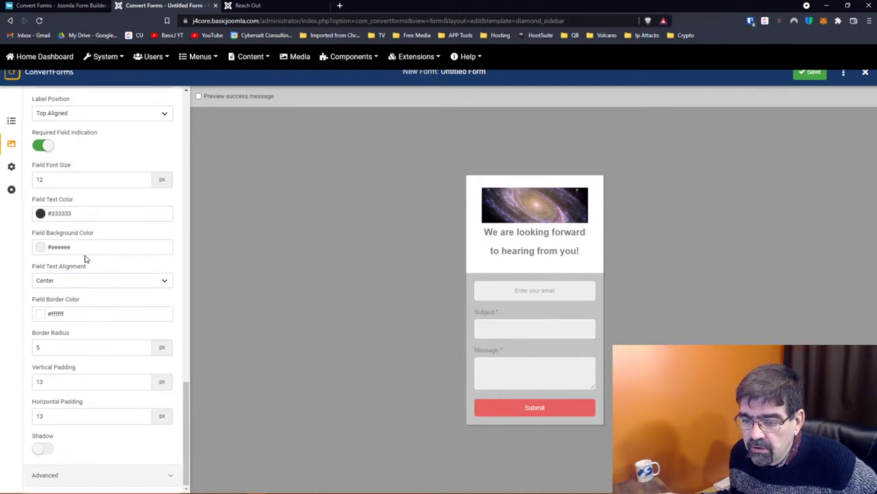
pyautogui.click(38, 450)
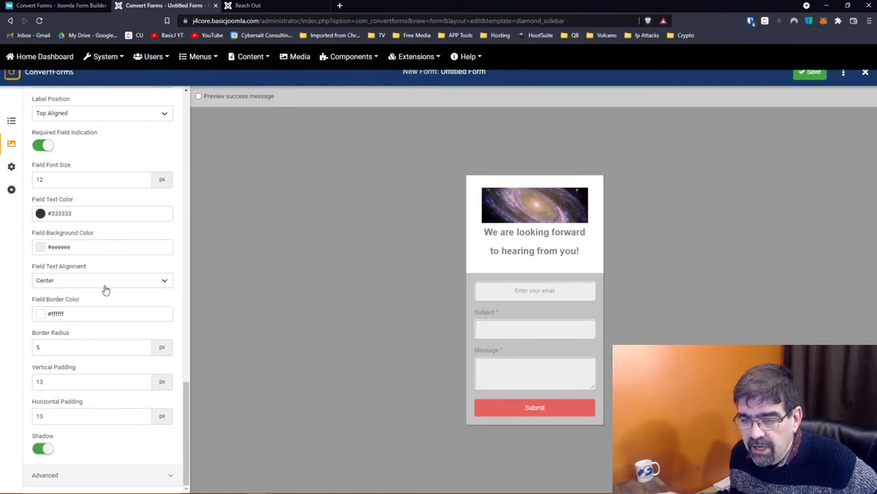
# Try the form footer text "This is the footer." in the Advanced design settings and delete it
pyautogui.click(96, 476)
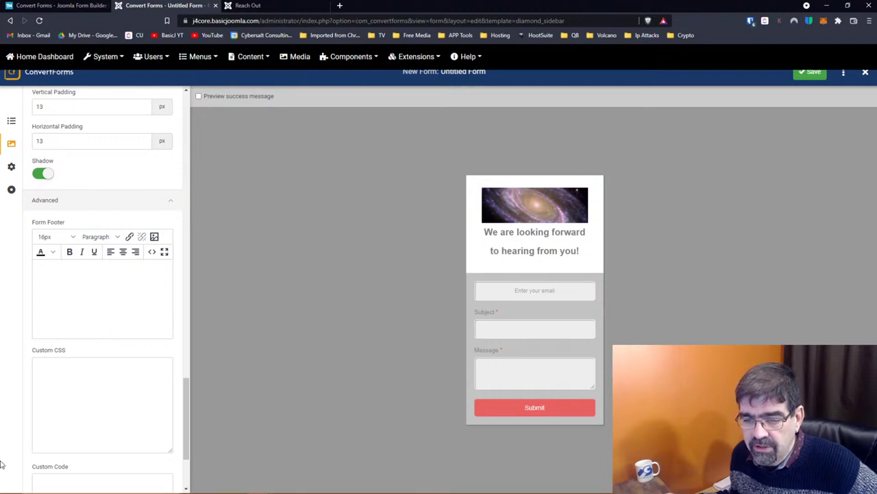
pyautogui.click(87, 281)
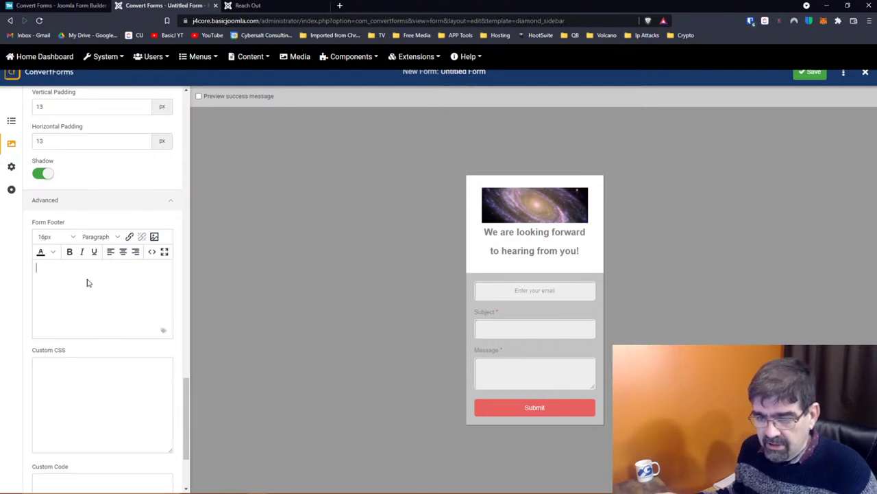
pyautogui.write('This is the footer.')
pyautogui.press('Tab')
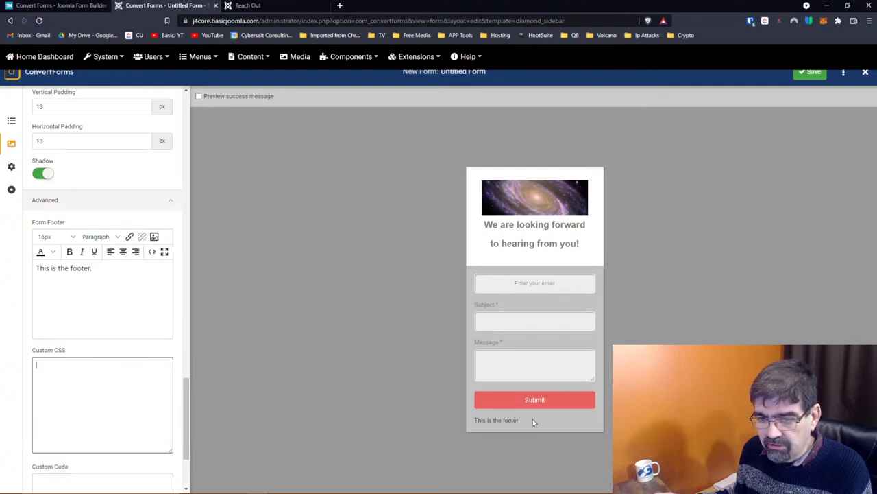
pyautogui.moveTo(127, 278); pyautogui.dragTo(36, 273)
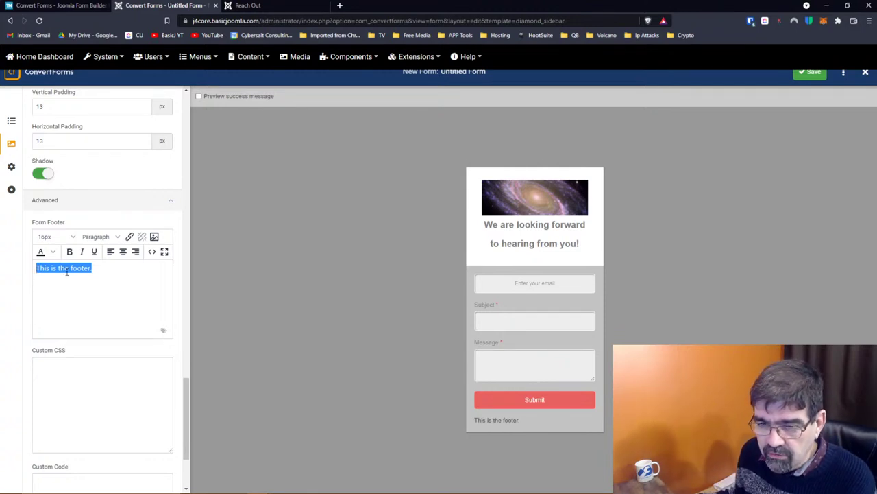
pyautogui.press('BackSpace')
# Save the customized Diamond Sidebar template form
pyautogui.scroll(-2, 101, 284)
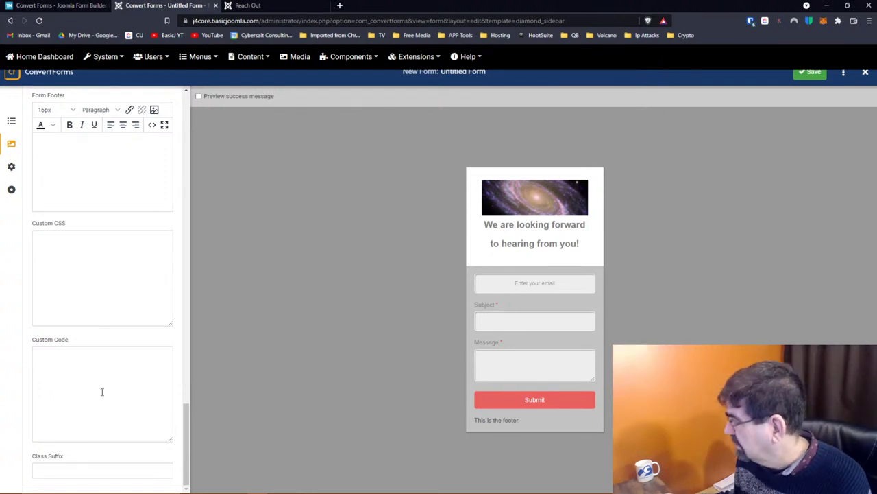
pyautogui.scroll(15, 101, 392)
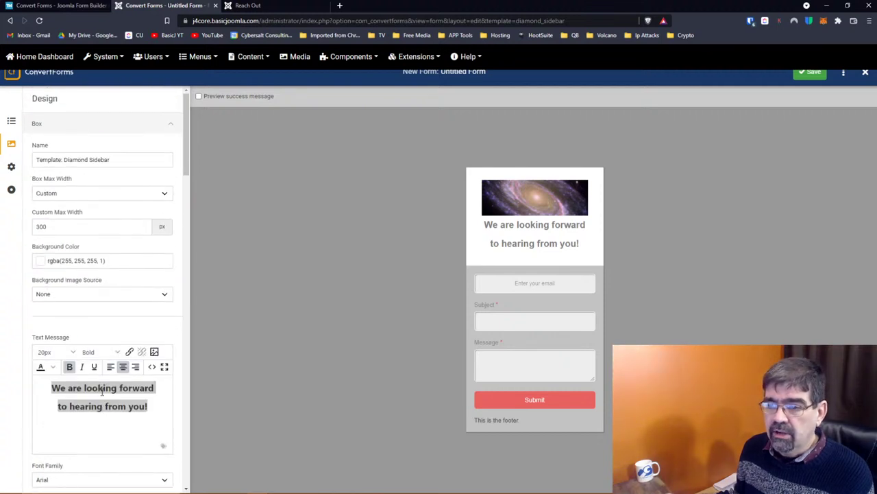
pyautogui.click(807, 78)
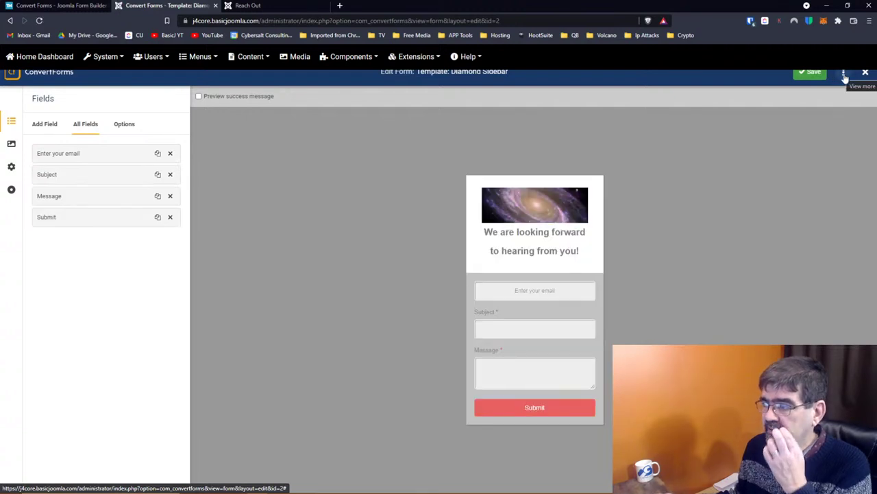
# Copy the embed shortcode {convertforms 2} of the Diamond Sidebar form and close the Embed Form dialog
pyautogui.click(844, 74)
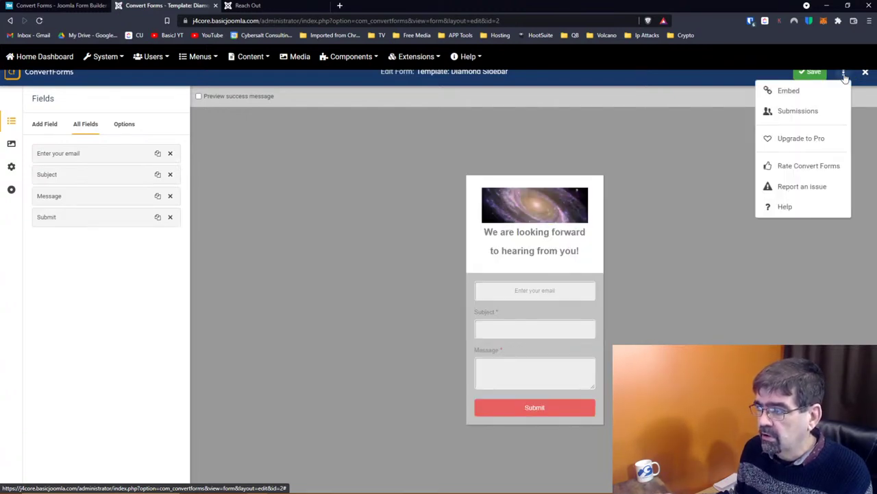
pyautogui.click(790, 92)
pyautogui.click(503, 134)
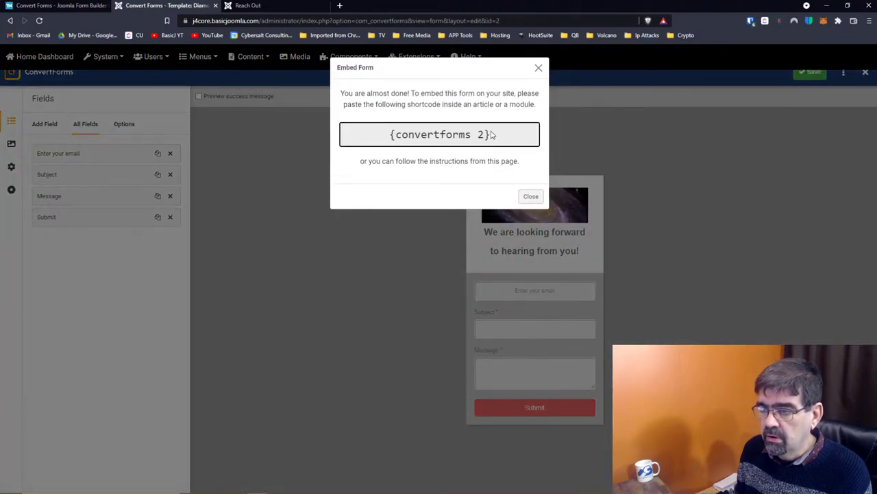
pyautogui.doubleClick(473, 137)
pyautogui.moveTo(495, 137); pyautogui.dragTo(363, 137)
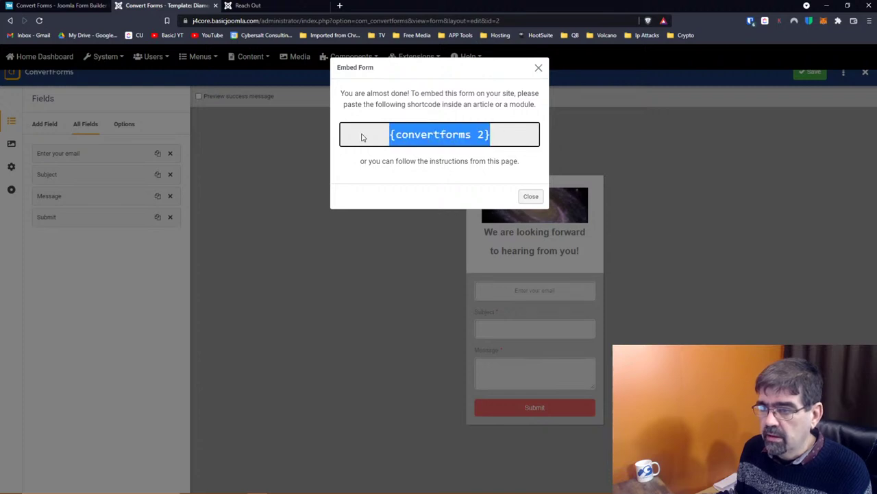
pyautogui.rightClick(435, 136)
pyautogui.click(457, 142)
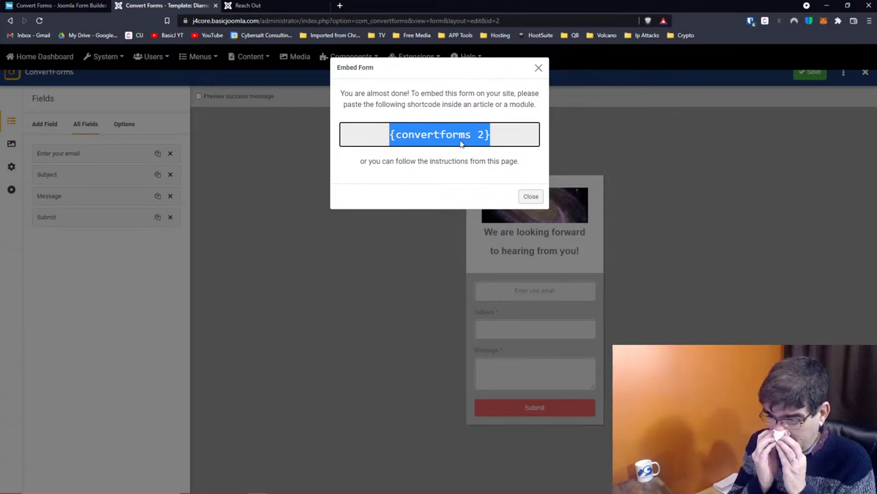
pyautogui.click(538, 198)
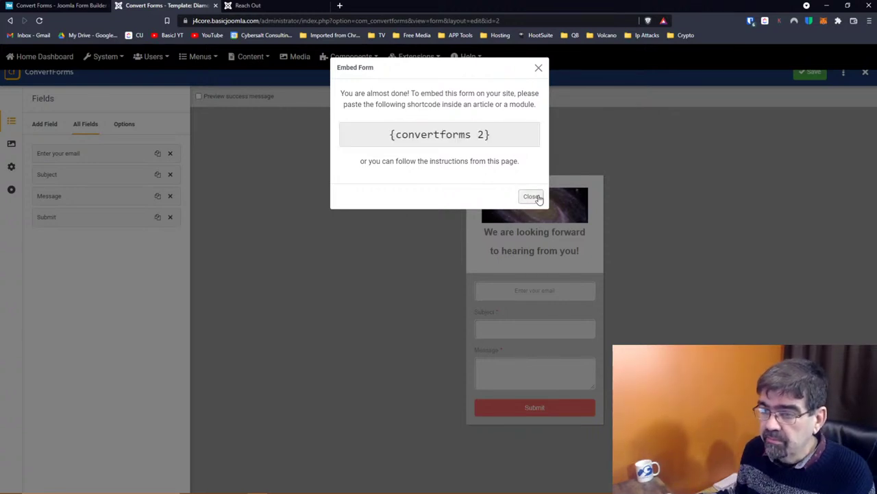
# Open the Joomla articles list in a new browser tab and switch to it
pyautogui.click(102, 57)
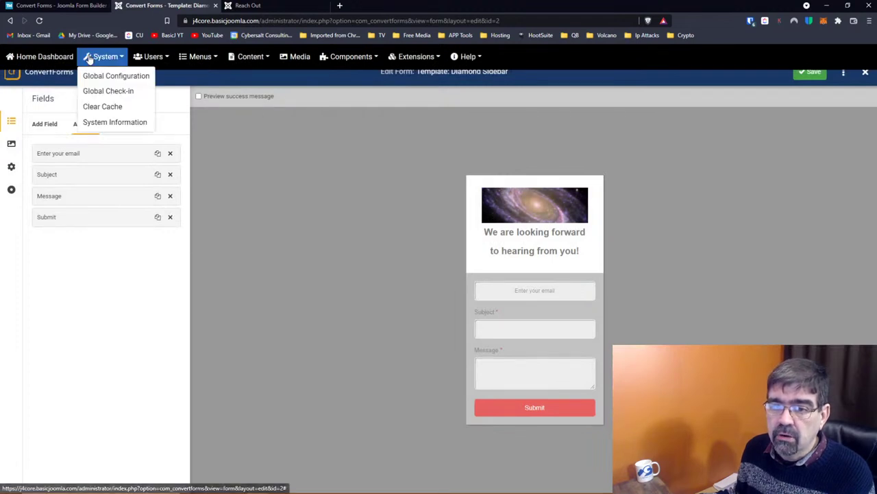
pyautogui.click(245, 57)
pyautogui.rightClick(249, 76)
pyautogui.click(267, 81)
pyautogui.click(249, 6)
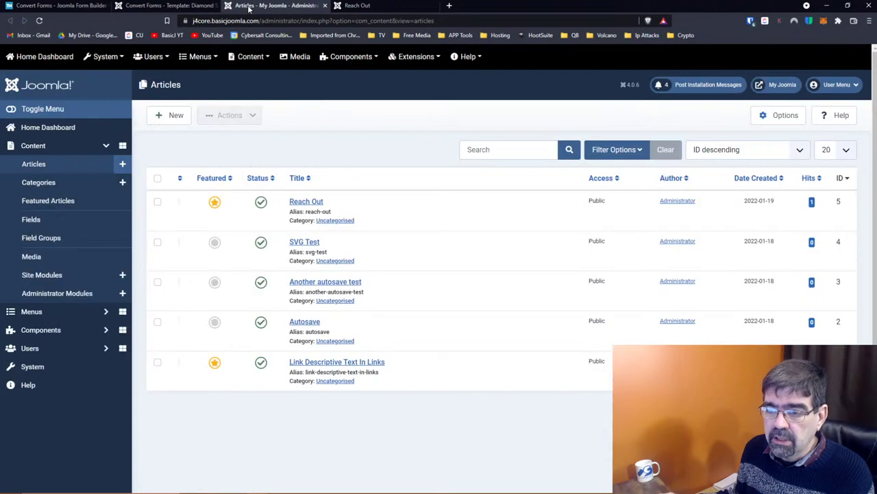
# Change the shortcode in the Reach Out article's text to {convertforms 2} and save the article
pyautogui.click(309, 200)
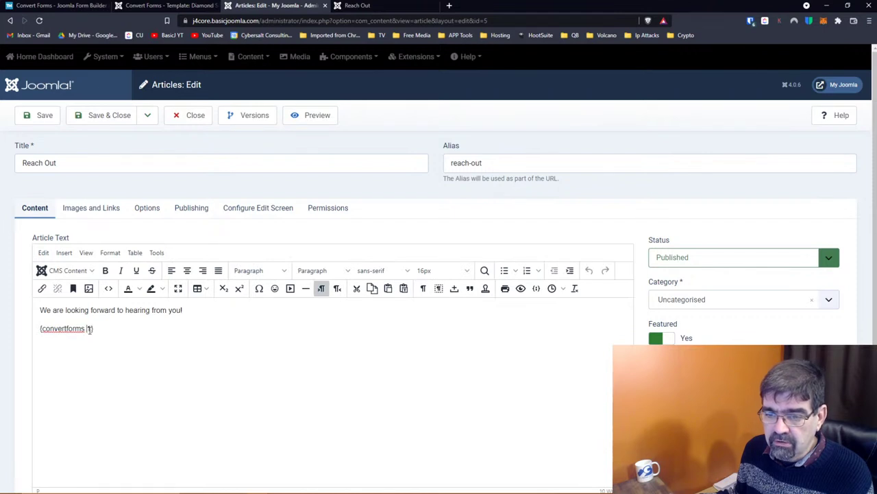
pyautogui.write('2')
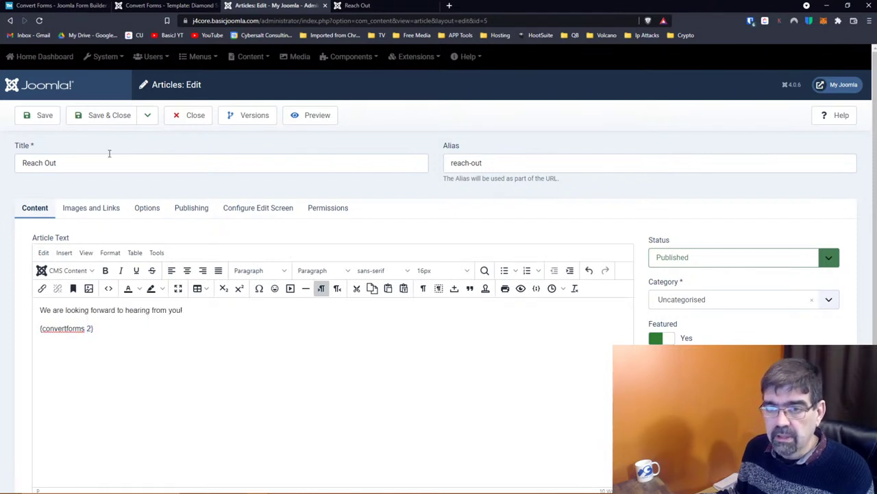
pyautogui.click(34, 120)
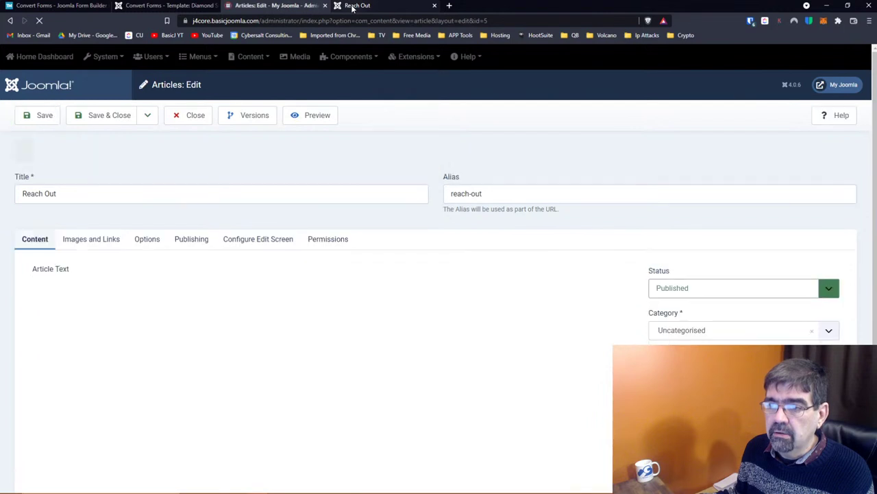
# Reload the Reach Out page on the website and examine the embedded form
pyautogui.click(352, 6)
pyautogui.click(39, 21)
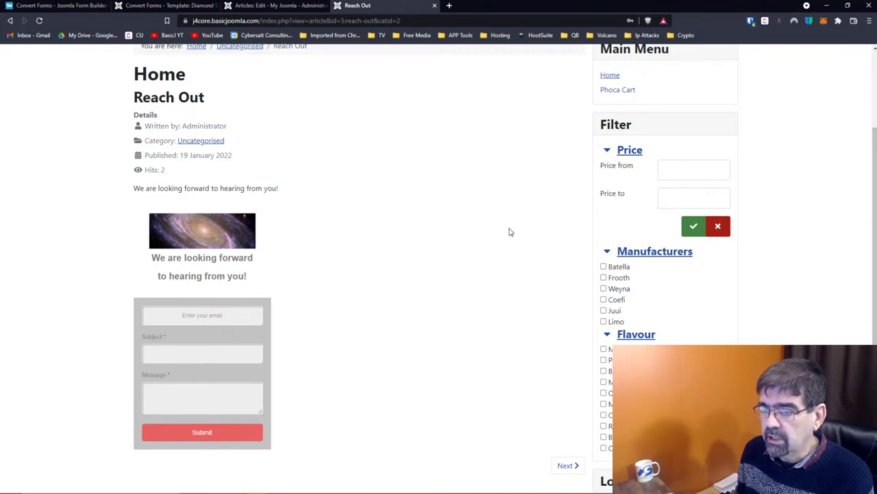
pyautogui.scroll(2, 646, 198)
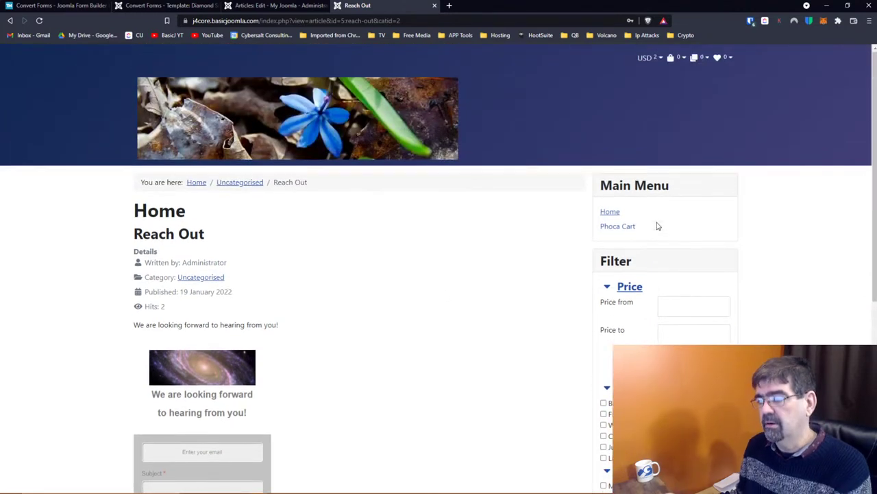
# Close the Reach Out article and open the site modules list, comparing it with the modules on the website
pyautogui.click(253, 5)
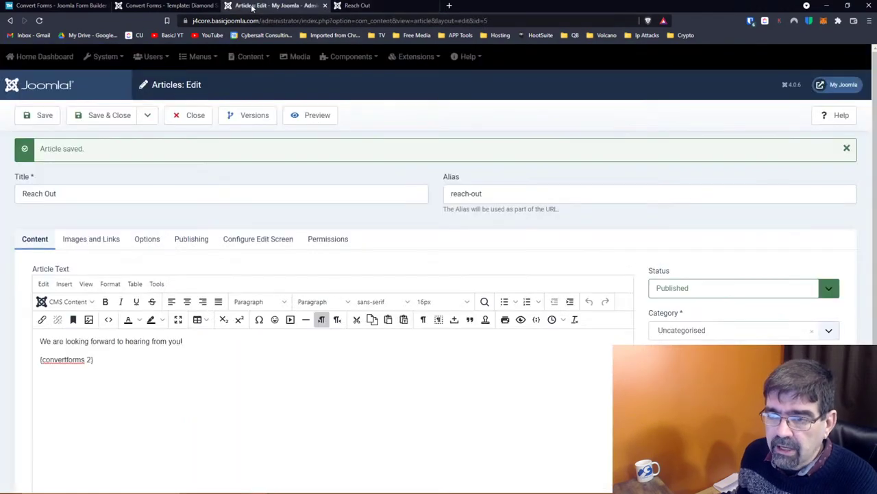
pyautogui.click(195, 117)
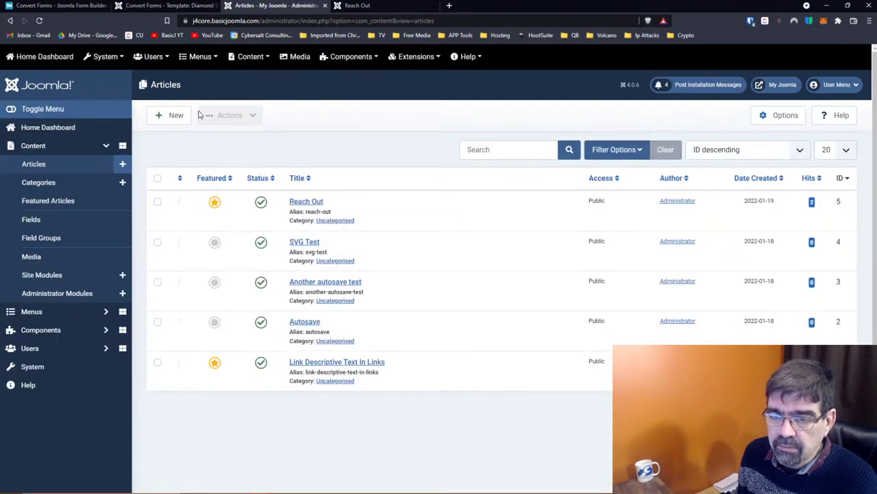
pyautogui.click(41, 275)
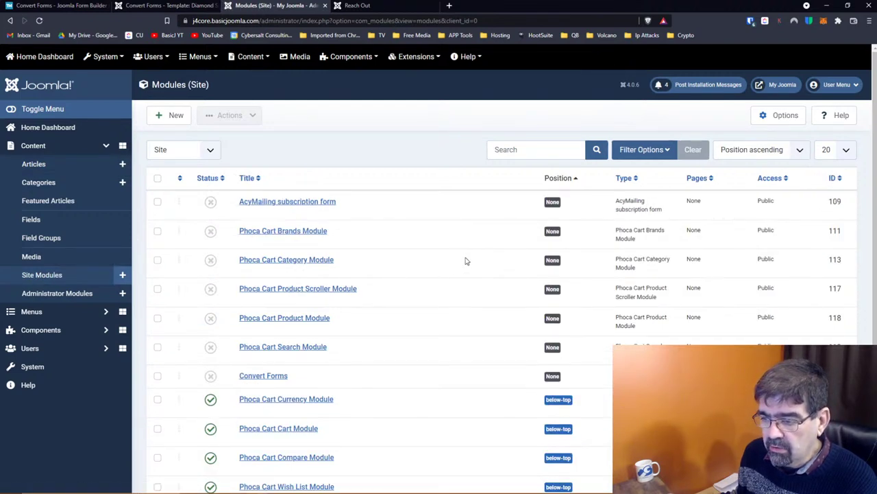
pyautogui.scroll(-2, 466, 260)
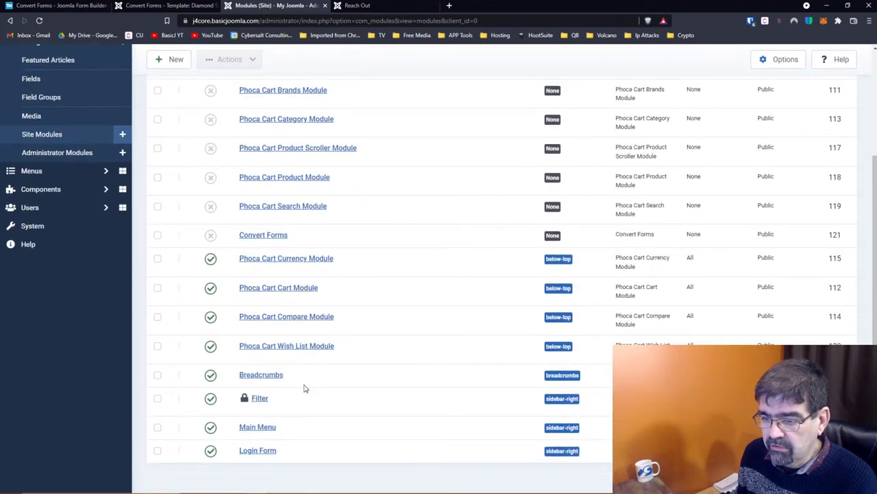
pyautogui.click(358, 6)
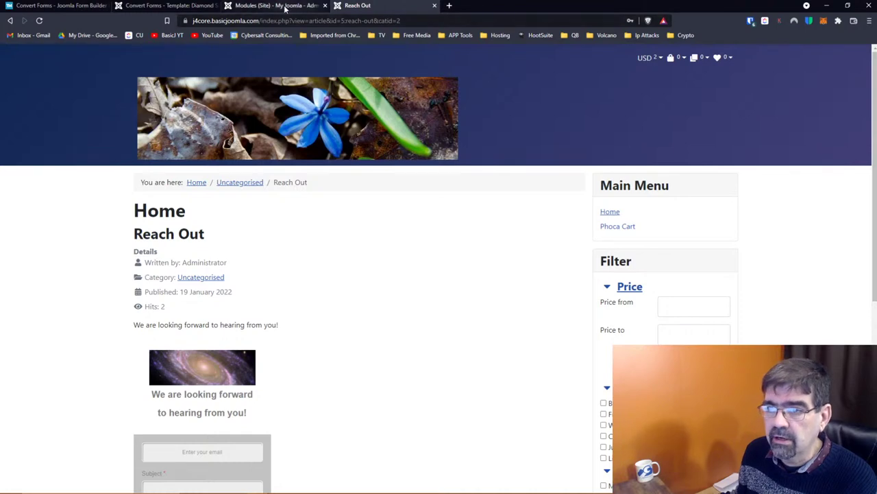
pyautogui.click(286, 6)
pyautogui.scroll(2, 409, 247)
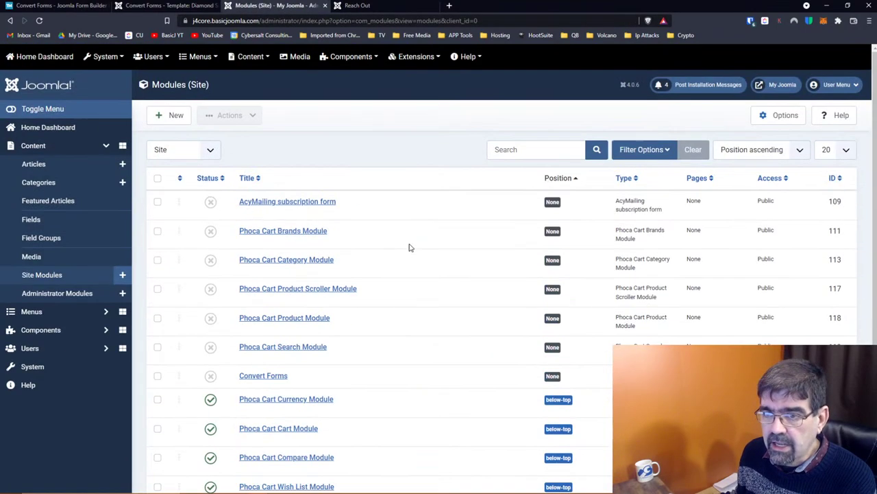
# Start a new site module of the type Convert Forms, filtering the module types by "con"
pyautogui.click(164, 116)
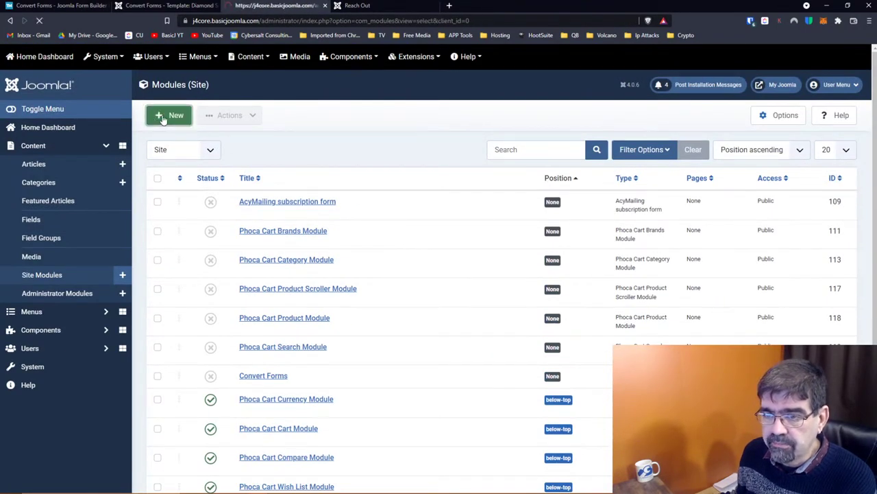
pyautogui.click(502, 153)
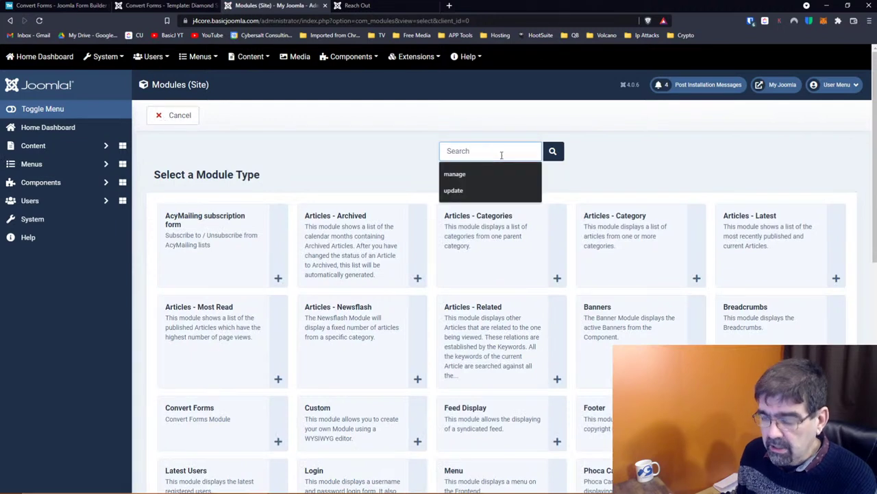
pyautogui.write('con')
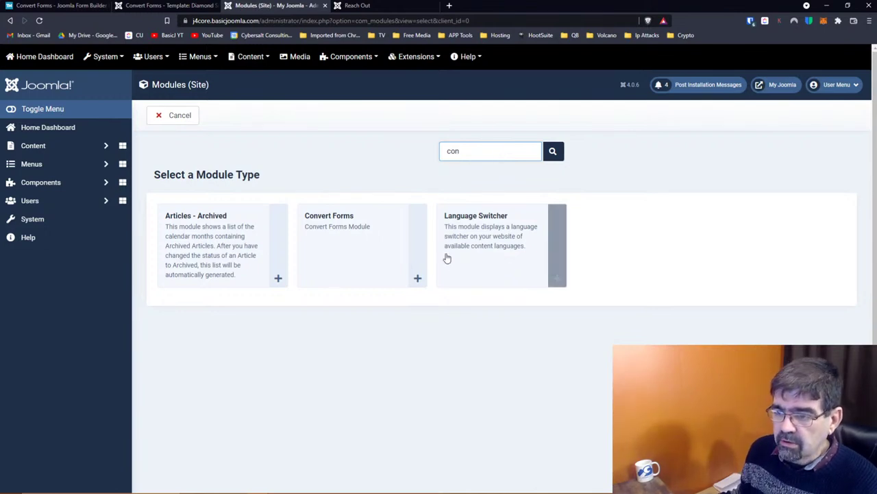
pyautogui.click(418, 280)
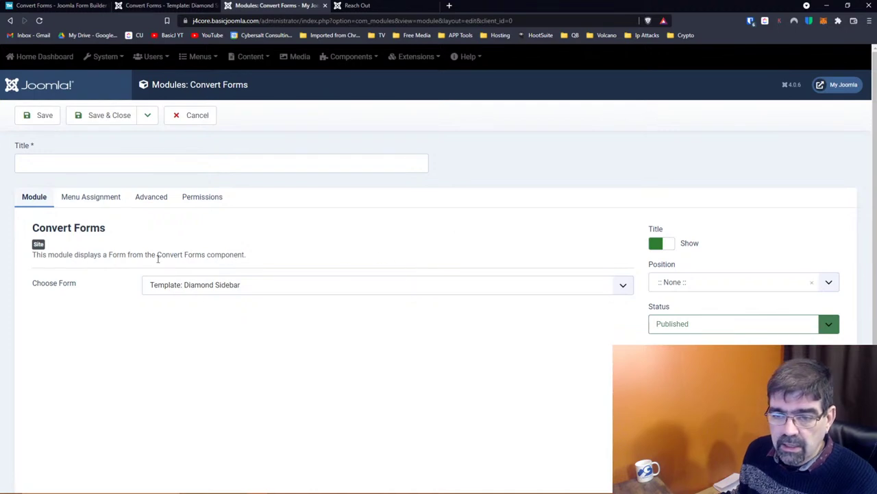
# Choose the form Template: Diamond Sidebar for the module and set its position to Sidebar-right [sidebar-right]
pyautogui.click(201, 290)
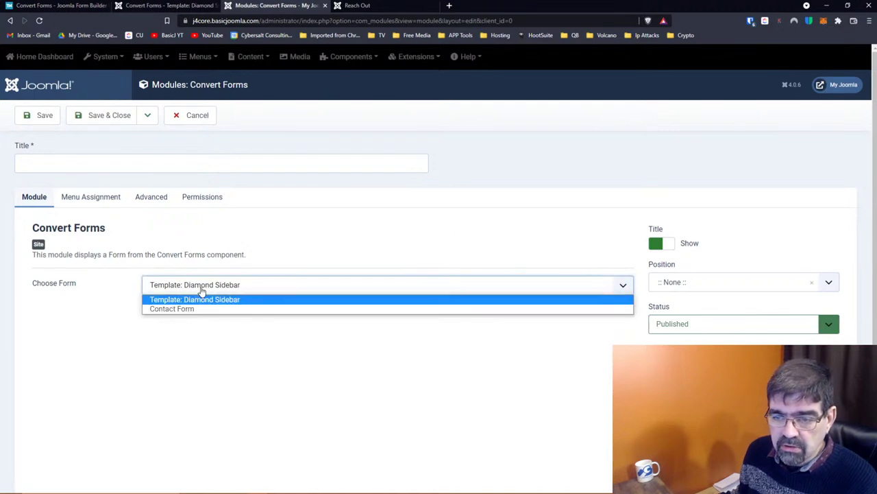
pyautogui.click(201, 291)
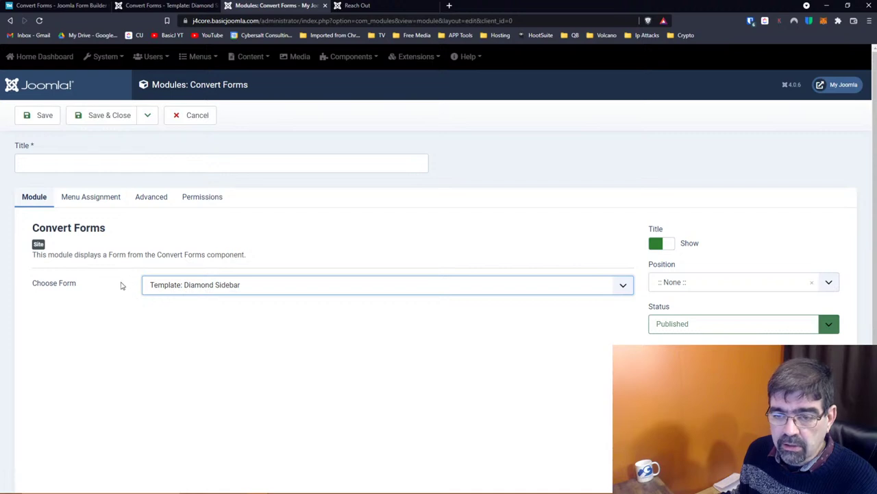
pyautogui.click(192, 288)
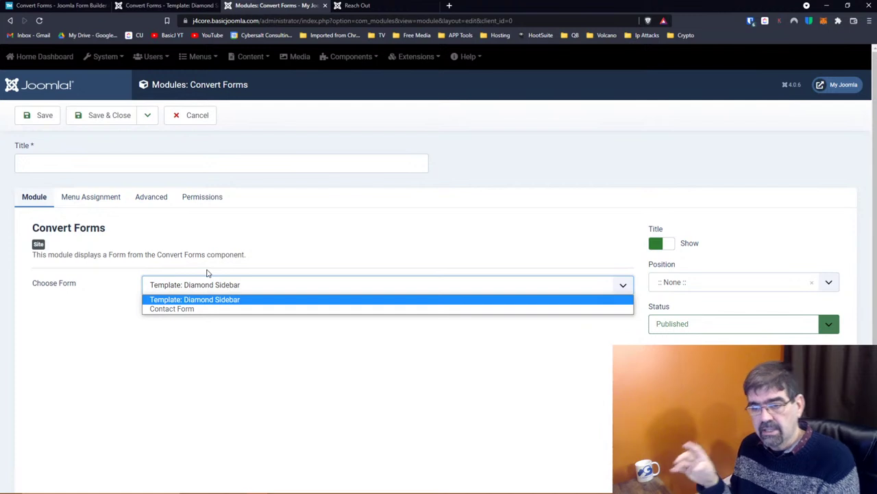
pyautogui.click(220, 300)
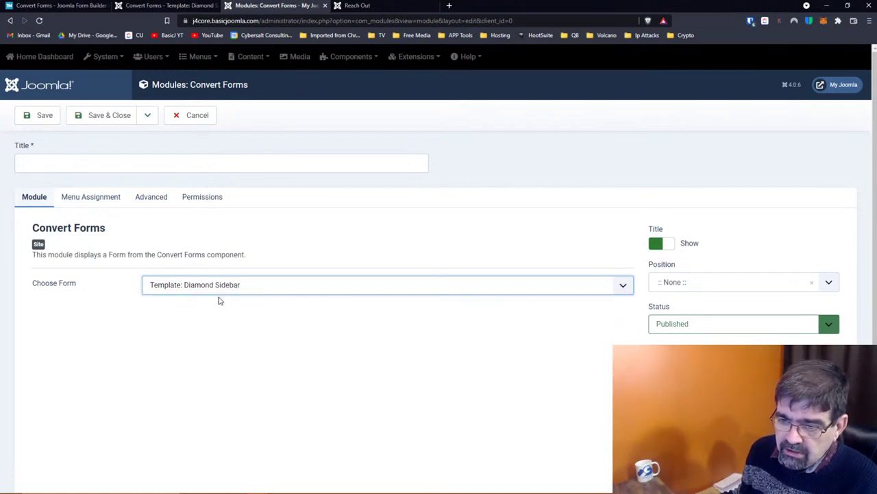
pyautogui.click(691, 285)
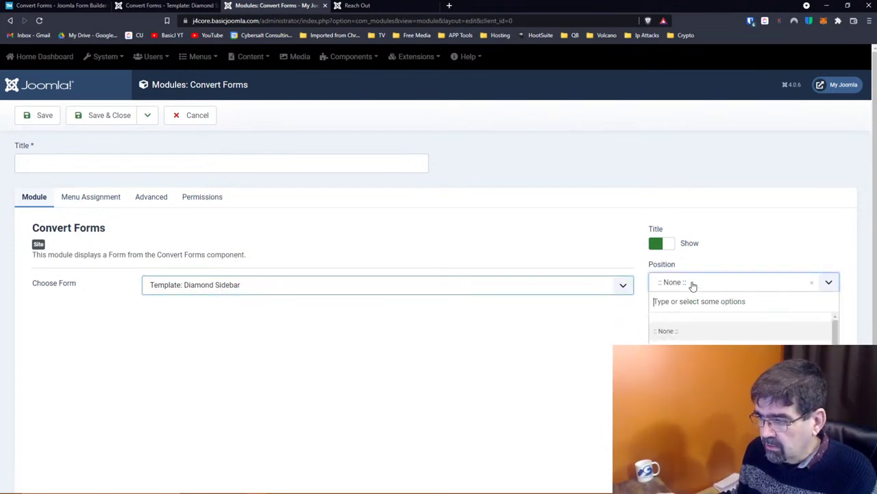
pyautogui.write('side')
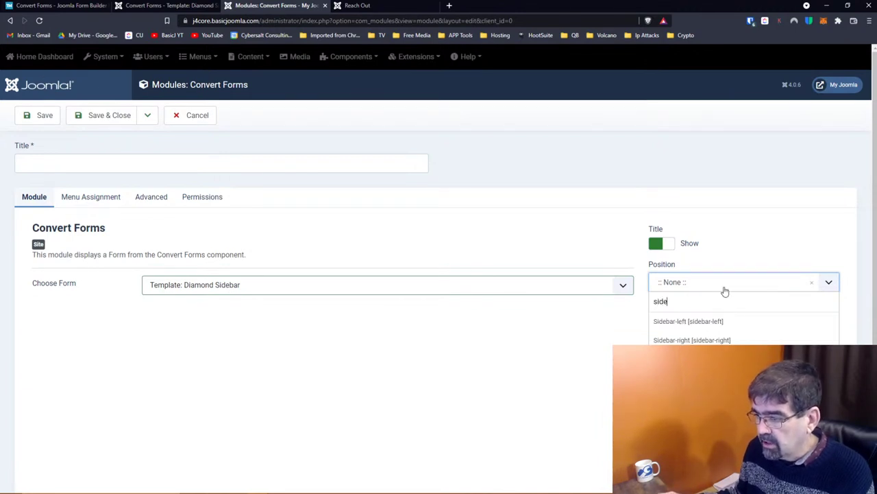
pyautogui.click(706, 339)
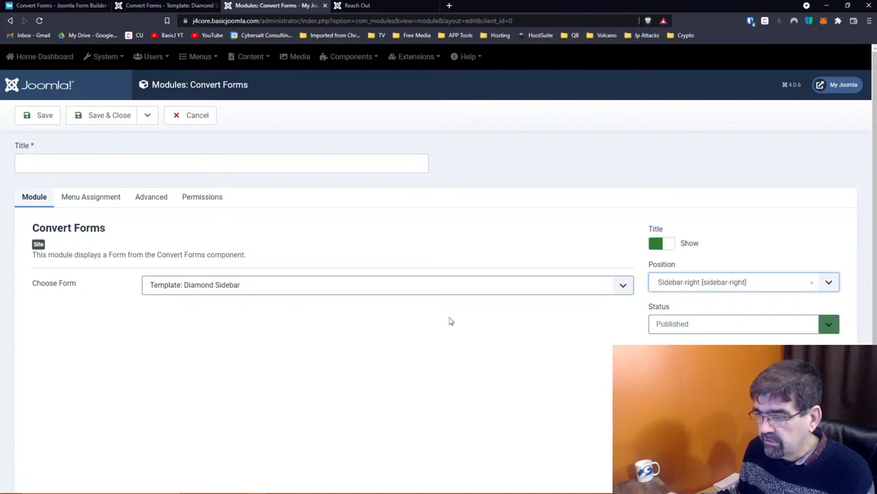
# Title the new Convert Forms module "Contact Us" and save it
pyautogui.click(189, 162)
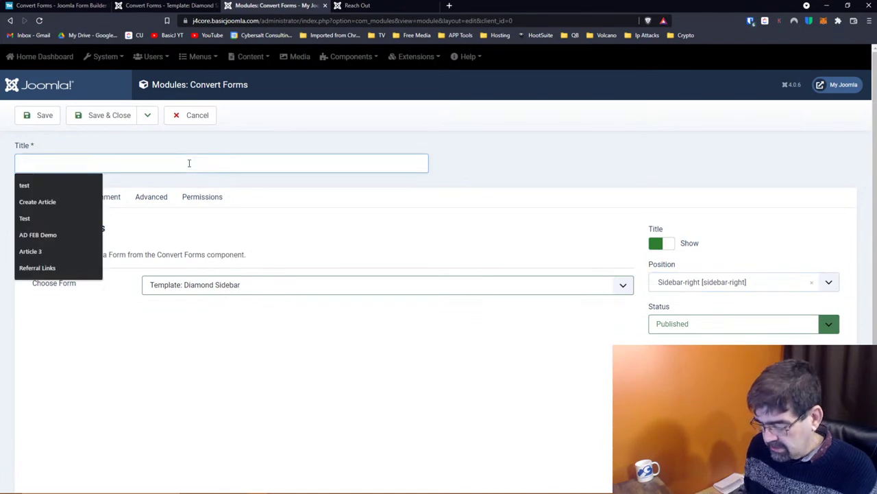
pyautogui.write('Contact Us')
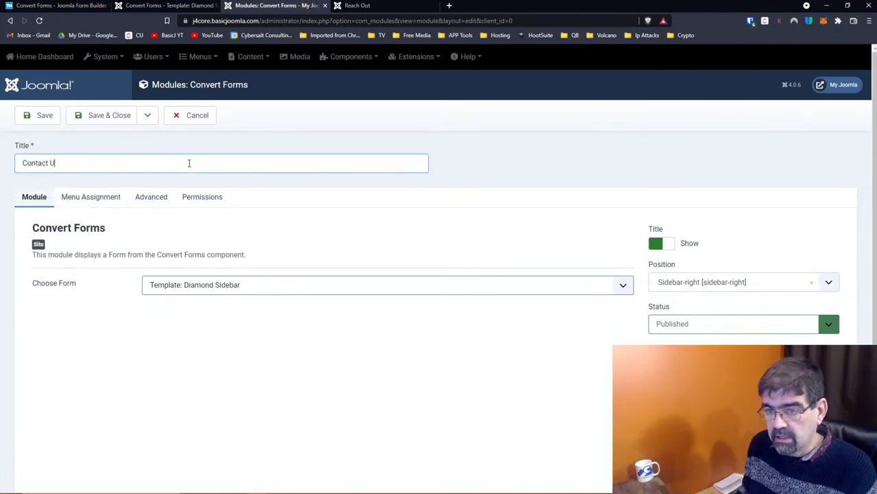
pyautogui.click(39, 117)
# Reload the Reach Out page, examine the Contact Us module in its sidebar, and return to the Diamond Sidebar form editor
pyautogui.click(357, 6)
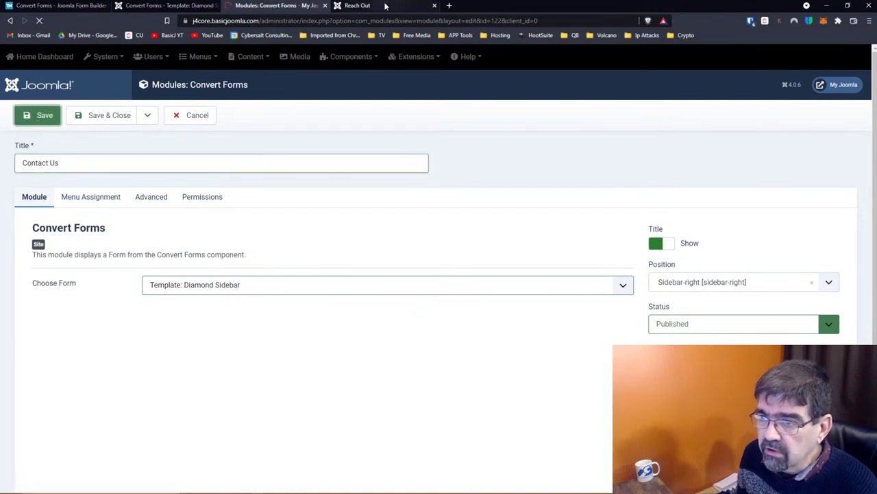
pyautogui.click(40, 21)
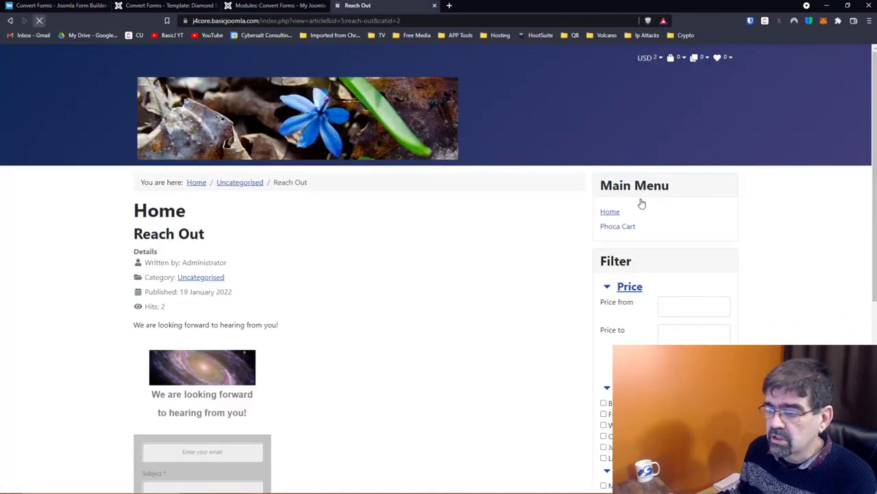
pyautogui.scroll(-7, 743, 223)
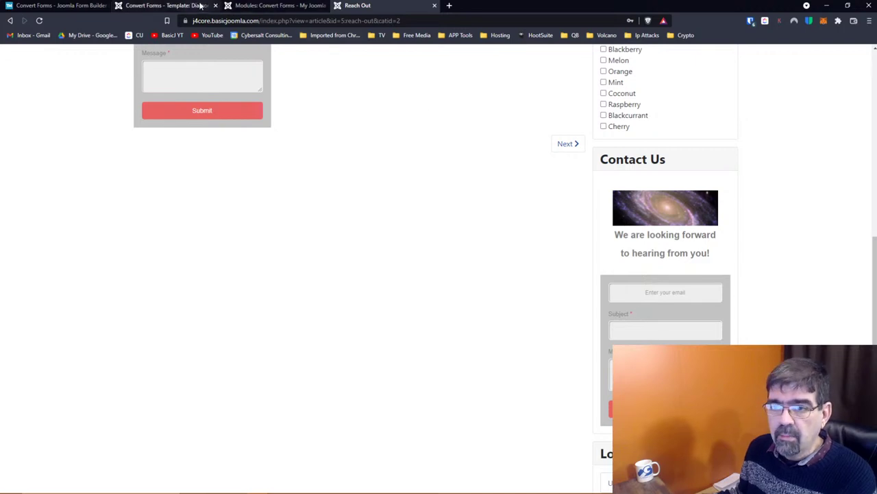
pyautogui.click(164, 6)
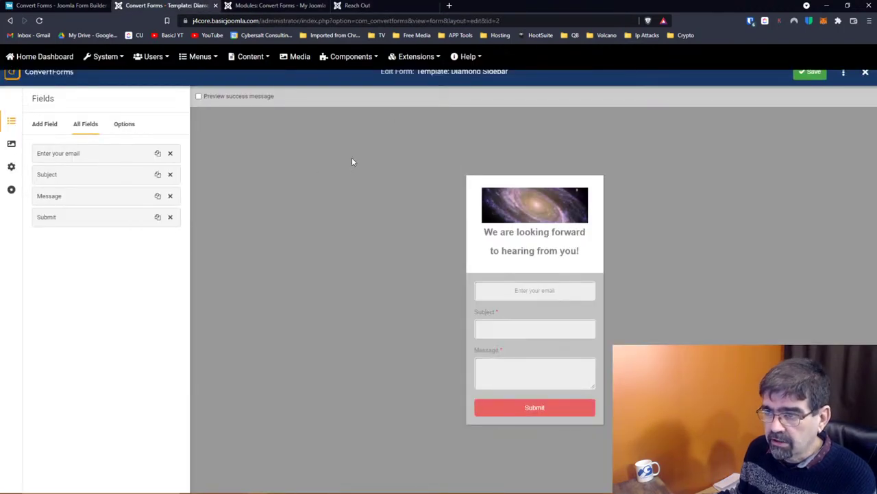
# Rename the form to "Side Contact Form" and save it
pyautogui.click(437, 58)
pyautogui.click(747, 167)
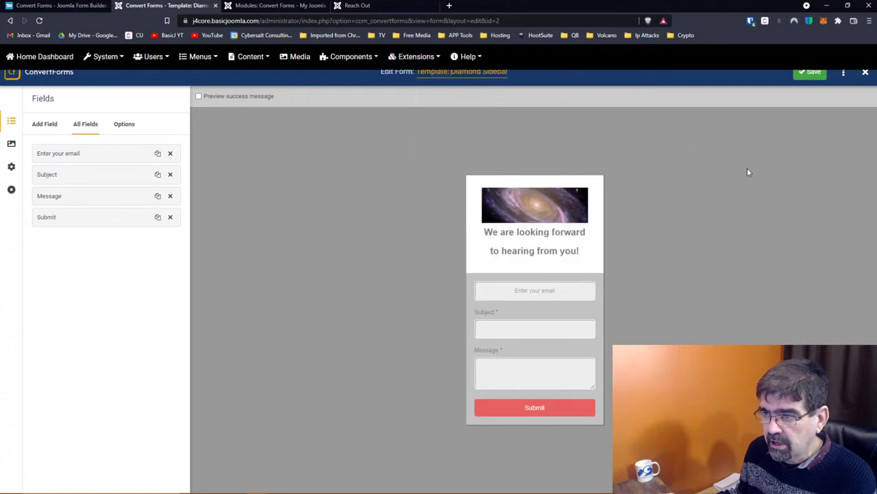
pyautogui.doubleClick(495, 71)
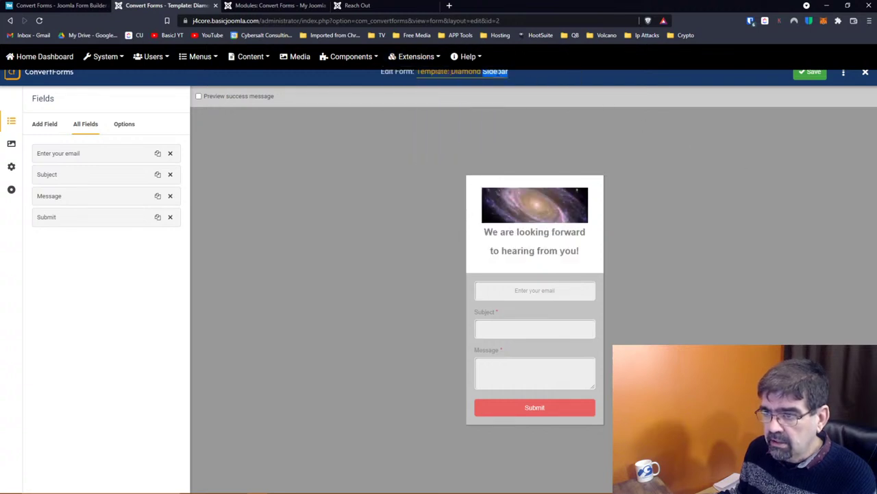
pyautogui.hotkey('ctrl', 'a')
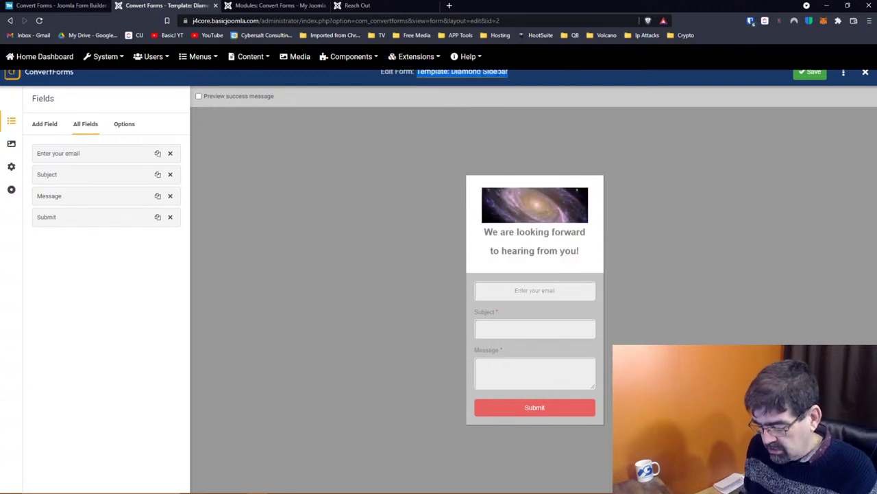
pyautogui.press('BackSpace')
pyautogui.write('Side')
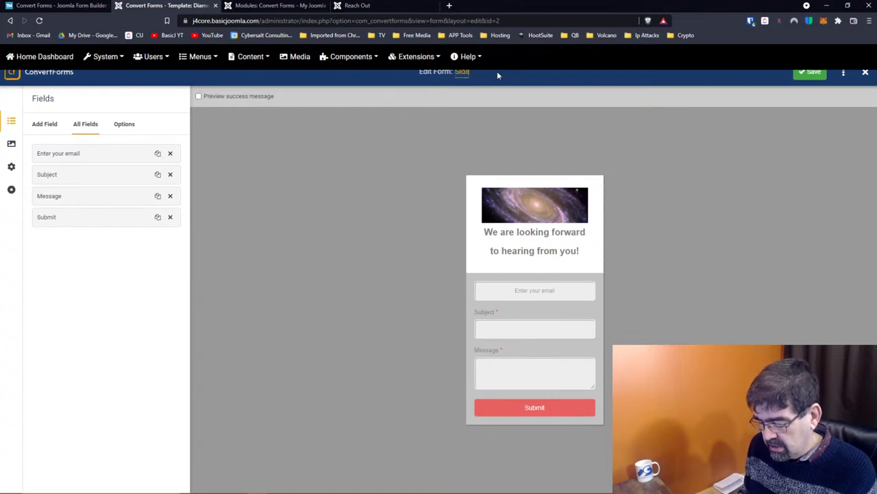
pyautogui.write(' Contact Form')
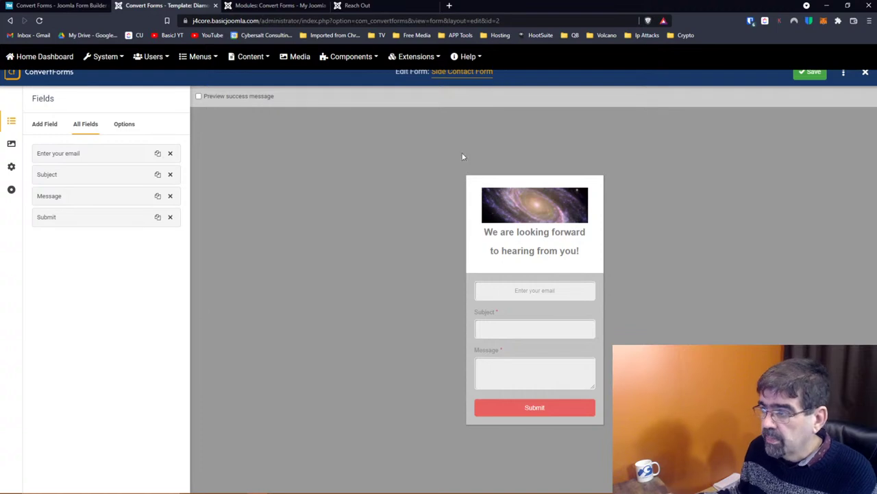
pyautogui.click(813, 75)
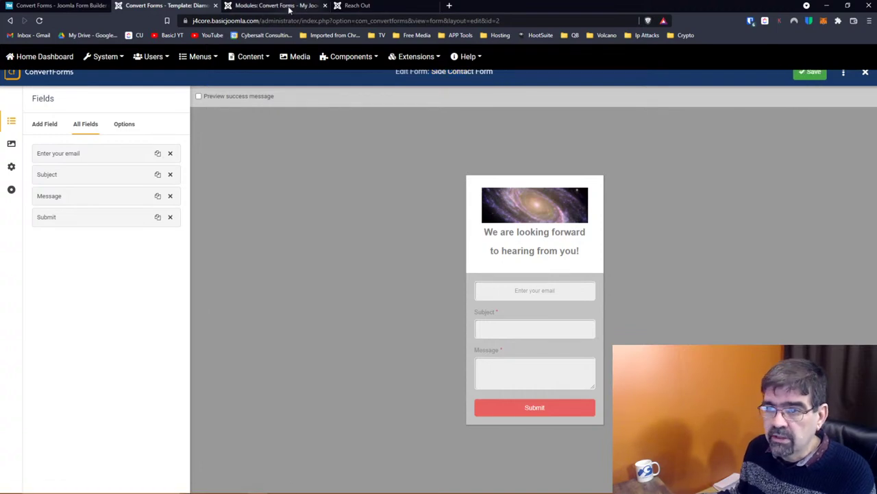
# Save the Contact Us module with the renamed Side Contact Form as its chosen form, and close the module
pyautogui.click(289, 7)
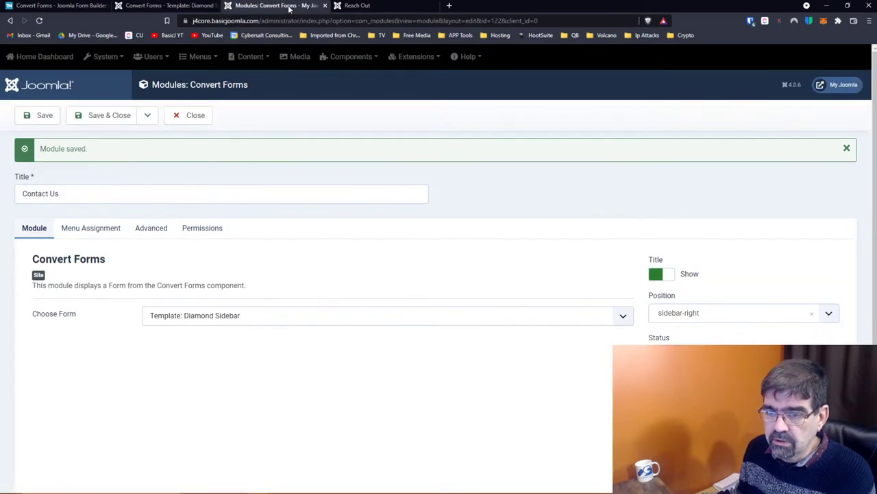
pyautogui.click(39, 115)
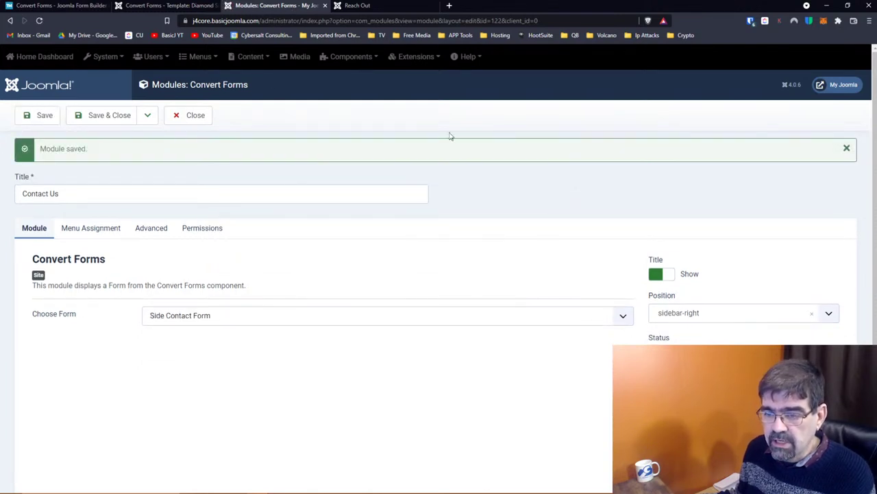
pyautogui.click(192, 321)
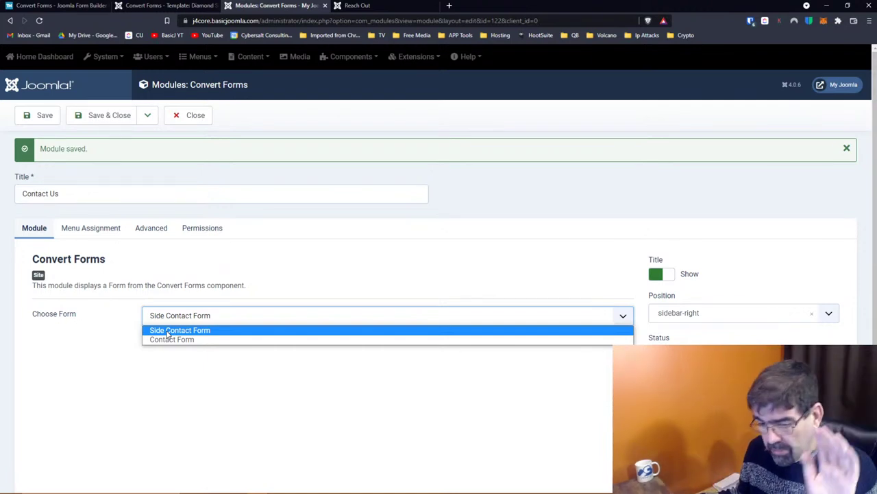
pyautogui.click(231, 373)
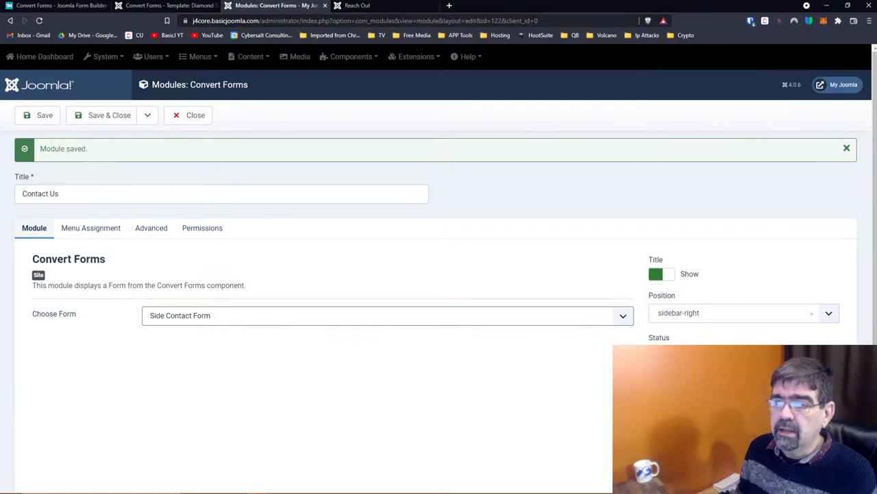
pyautogui.click(360, 5)
pyautogui.click(243, 6)
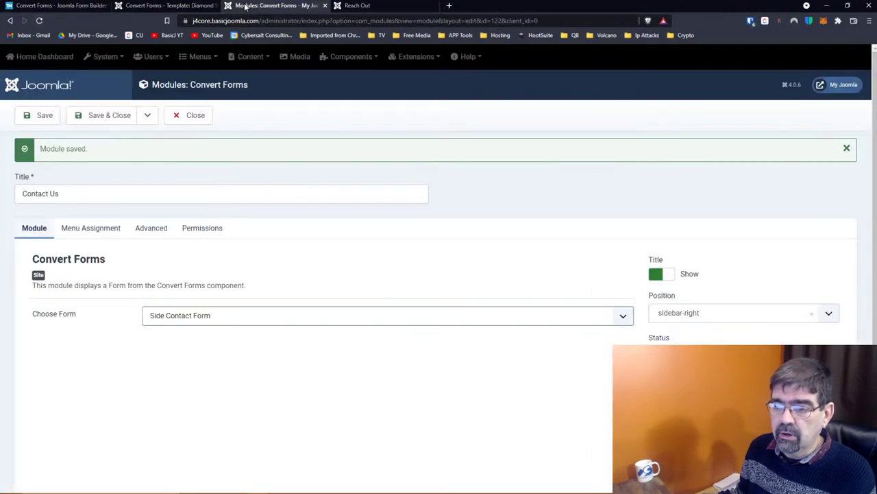
pyautogui.click(107, 117)
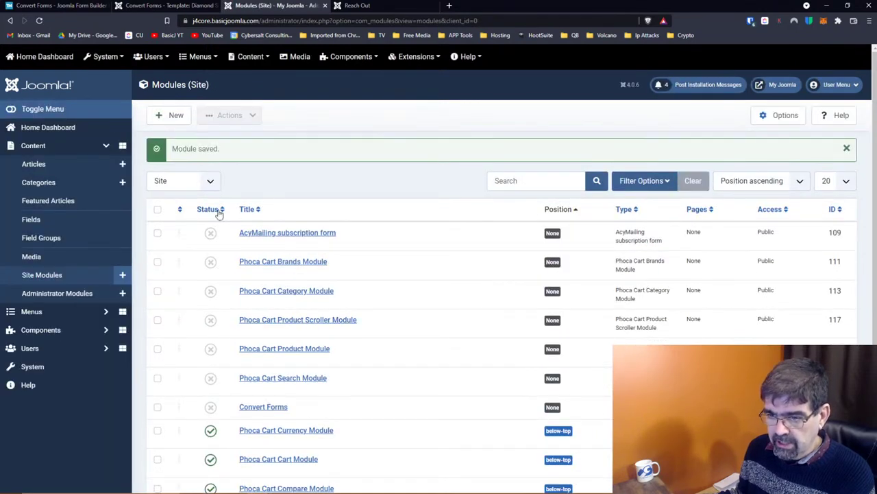
# Sort the site modules list by ordering, trying descending order and returning to ascending
pyautogui.click(181, 210)
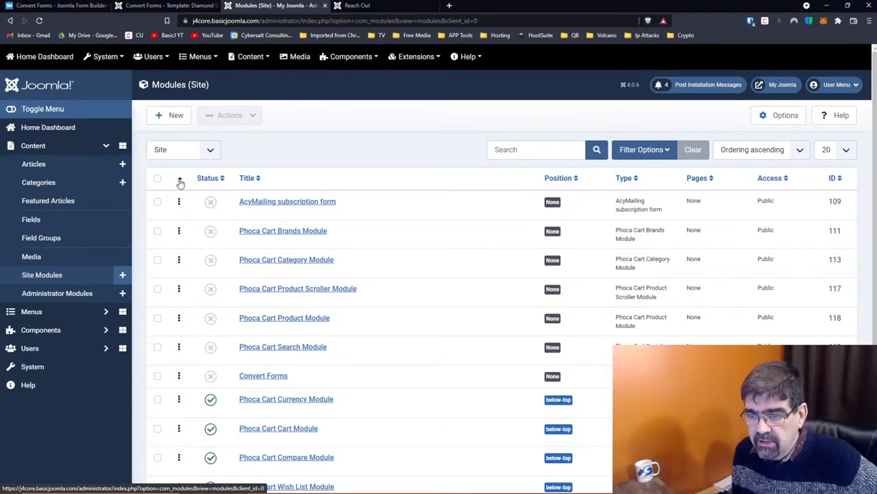
pyautogui.click(181, 181)
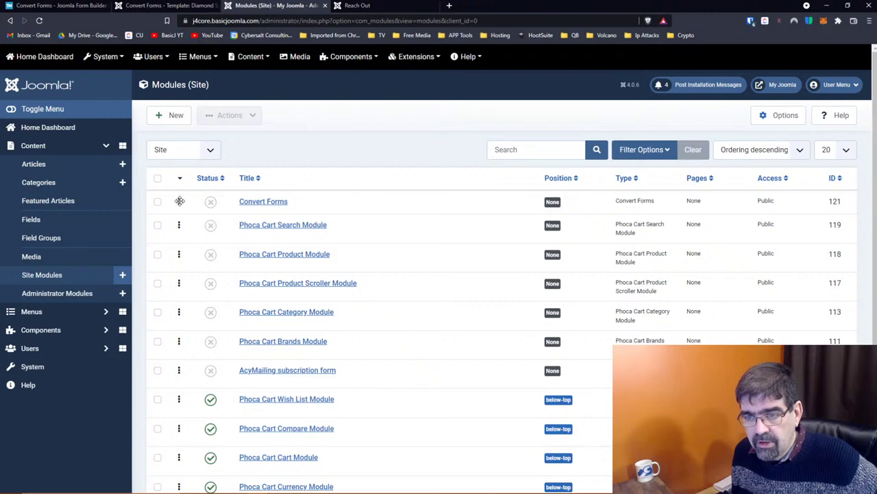
pyautogui.moveTo(196, 482)
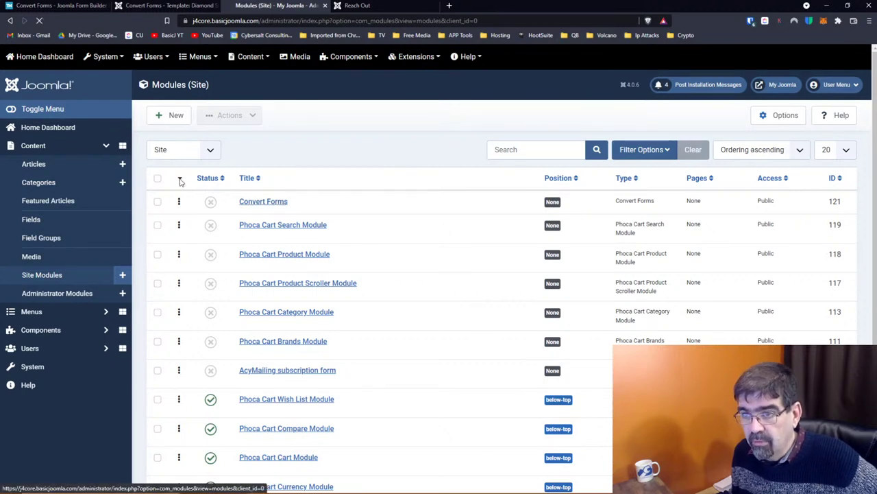
# Check where Contact Us sits in the Reach Out page's sidebar, and find and select that module in the site modules list
pyautogui.click(355, 6)
pyautogui.scroll(-3, 638, 285)
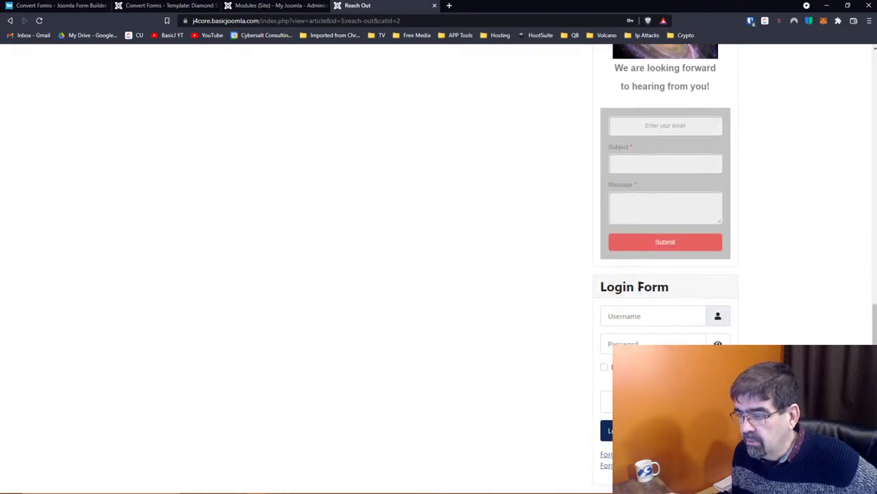
pyautogui.click(265, 5)
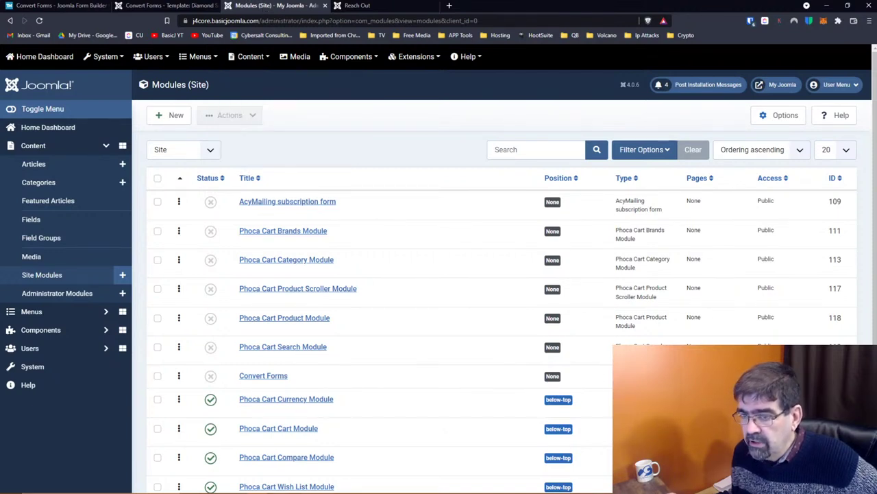
pyautogui.click(597, 150)
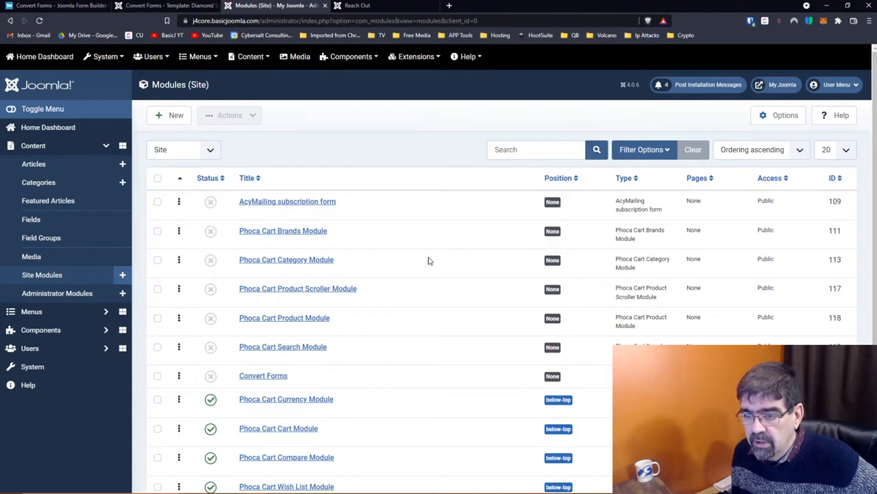
pyautogui.scroll(-3, 429, 261)
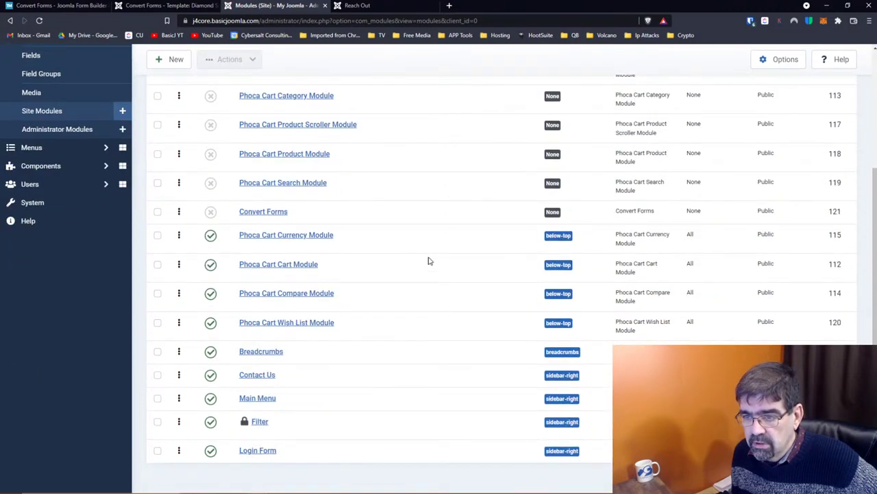
pyautogui.scroll(2, 430, 259)
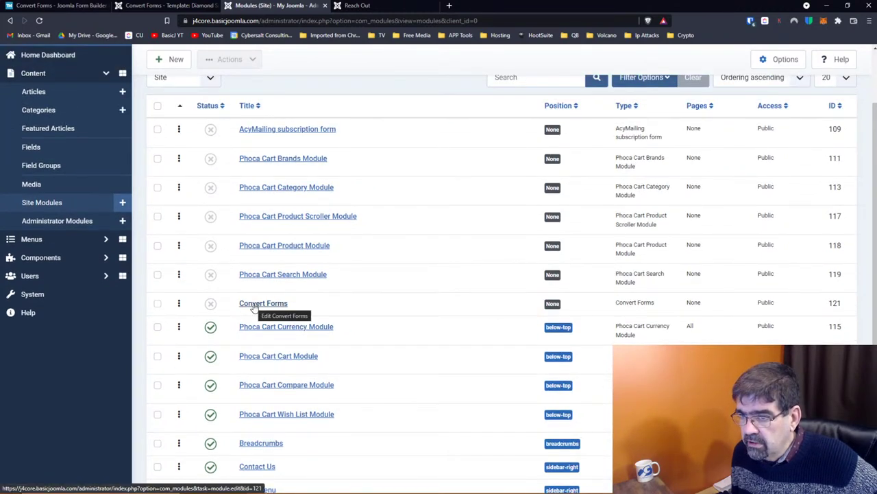
pyautogui.scroll(-2, 381, 318)
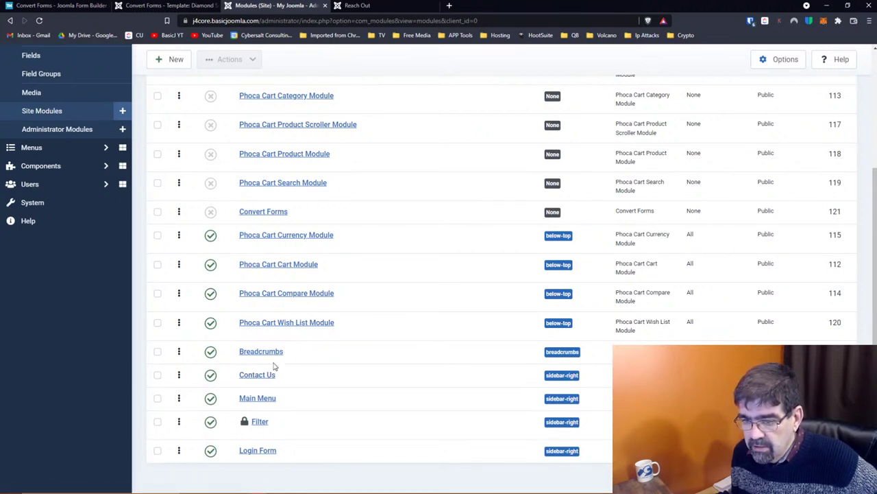
pyautogui.scroll(3, 290, 342)
pyautogui.scroll(-3, 290, 342)
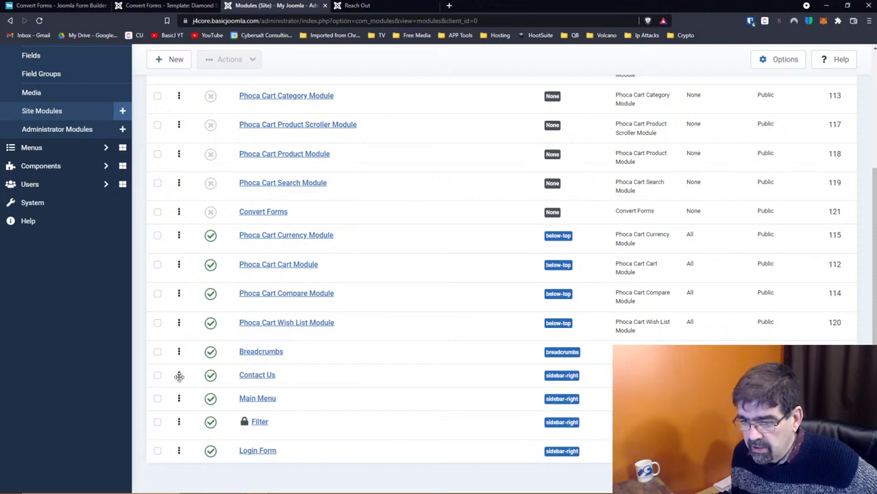
pyautogui.click(178, 376)
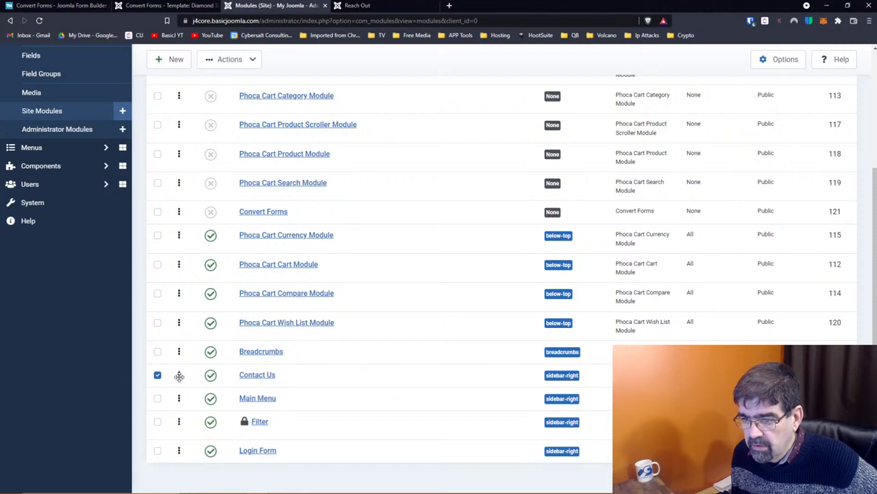
# Compare the order of the Reach Out page's sidebar modules with the sidebar-right entries in the site modules list
pyautogui.click(373, 6)
pyautogui.scroll(2, 479, 179)
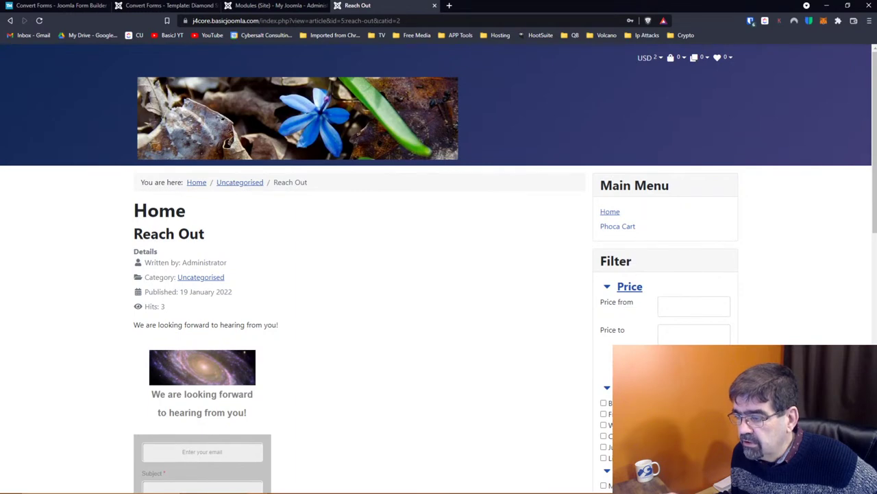
pyautogui.scroll(-2, 638, 247)
pyautogui.scroll(-1, 660, 149)
pyautogui.click(274, 5)
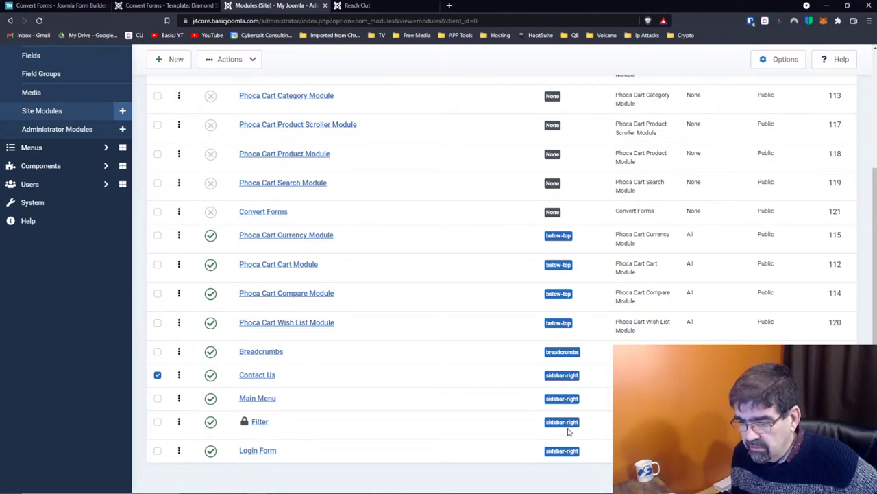
pyautogui.scroll(3, 261, 272)
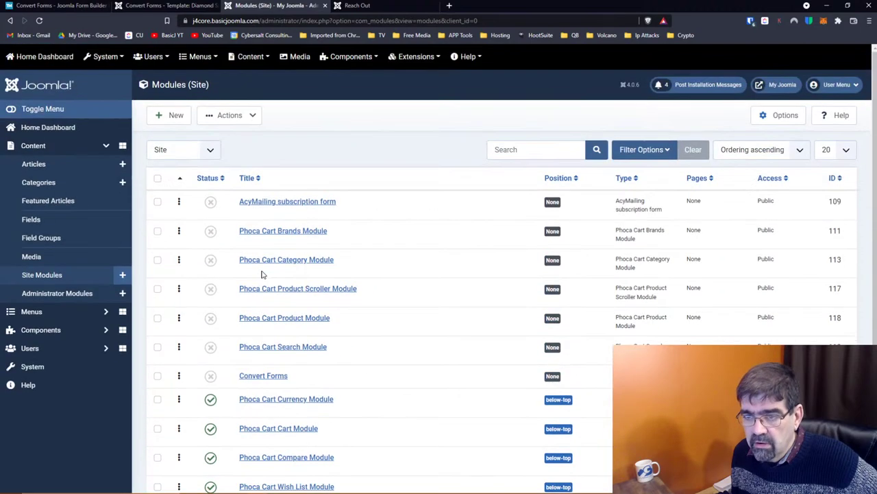
pyautogui.scroll(-3, 240, 247)
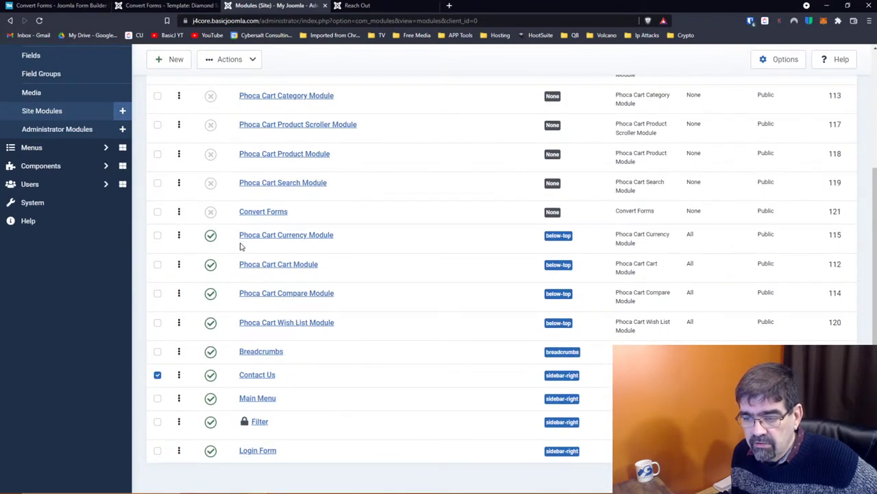
pyautogui.click(357, 5)
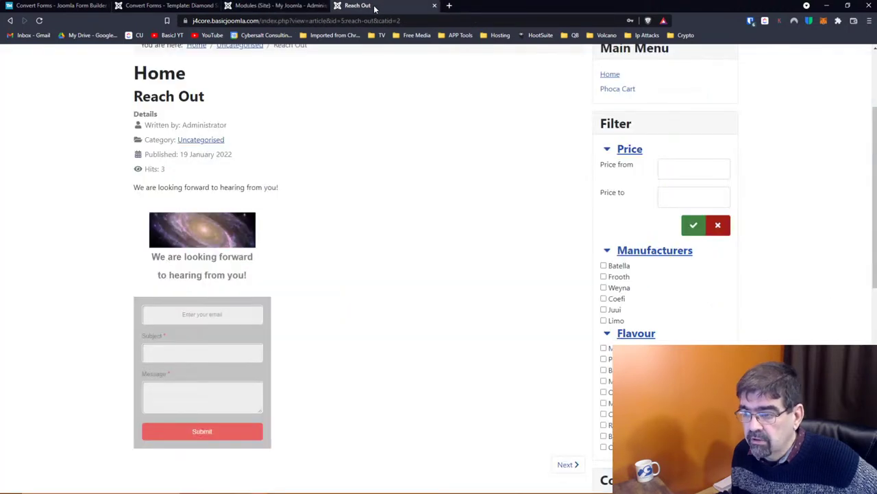
pyautogui.scroll(2, 512, 292)
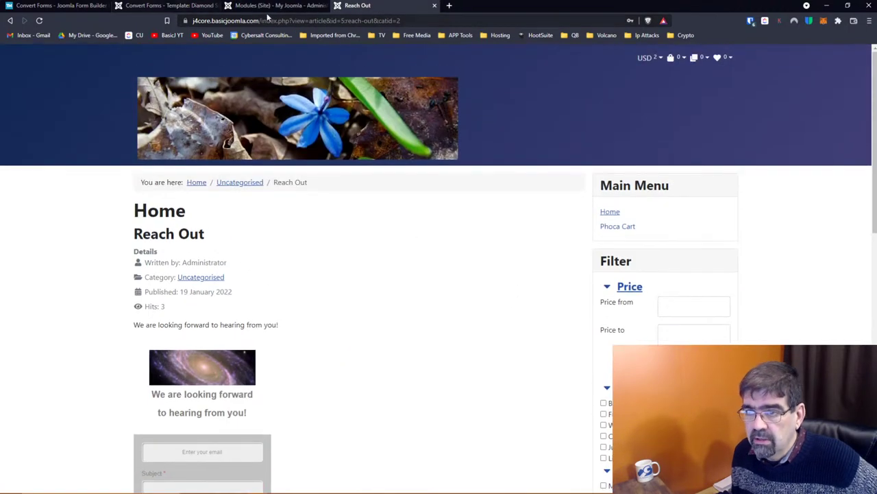
pyautogui.scroll(-5, 507, 235)
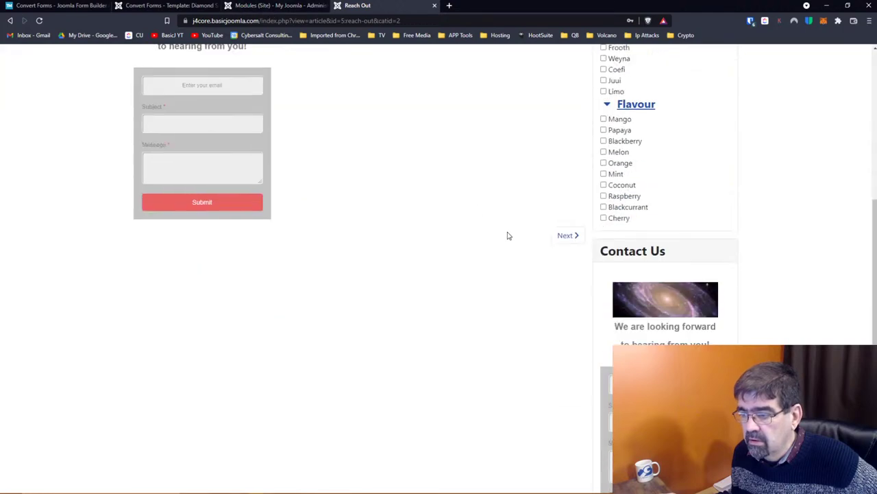
pyautogui.scroll(-3, 508, 235)
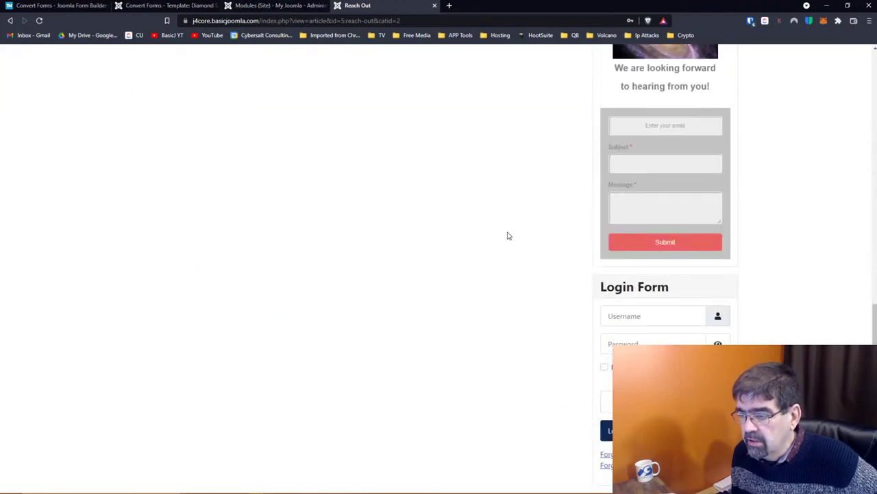
pyautogui.scroll(8, 508, 235)
pyautogui.click(242, 8)
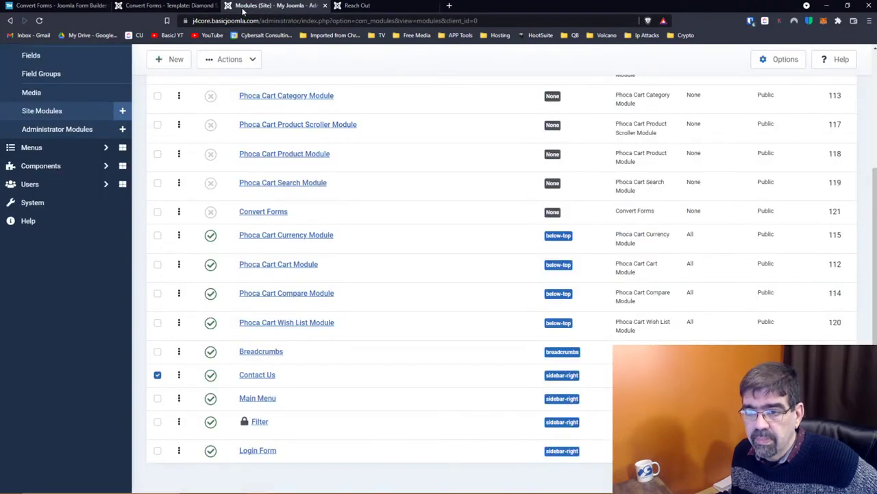
# Switch the site modules to descending ordering and back to ascending
pyautogui.scroll(3, 268, 254)
pyautogui.click(179, 181)
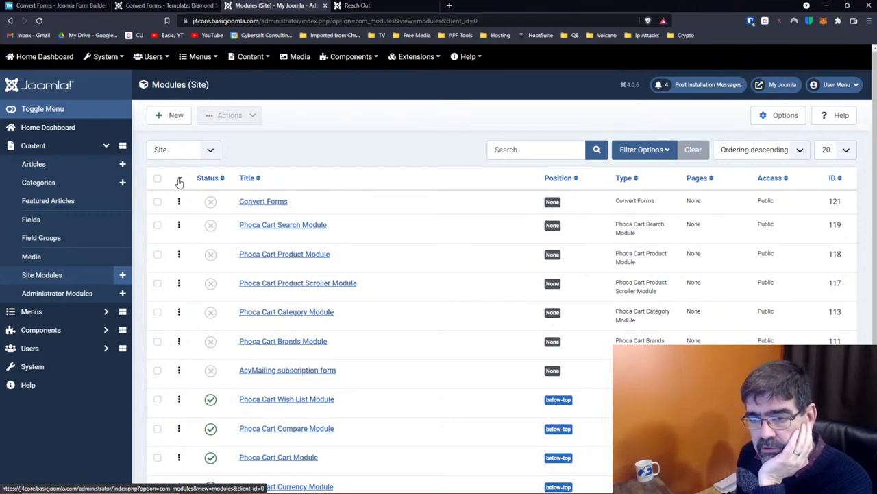
pyautogui.click(180, 179)
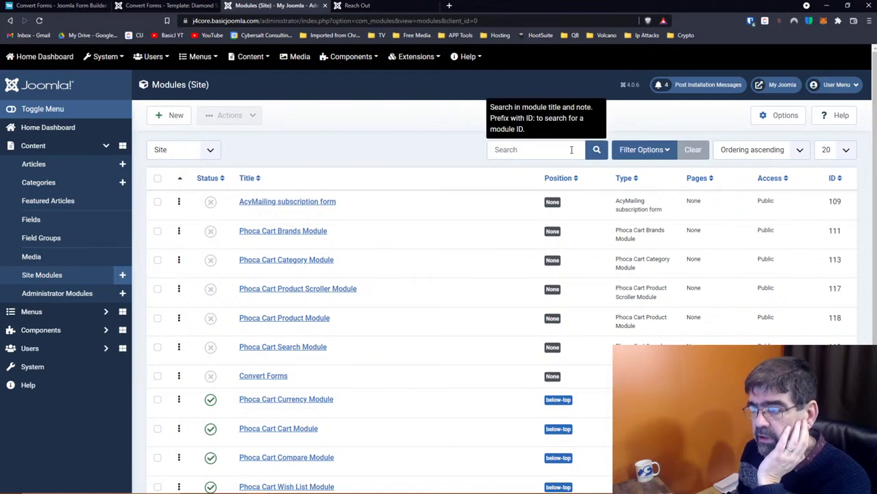
# Show the filter options for the site modules and open the choices for filtering by position
pyautogui.click(650, 149)
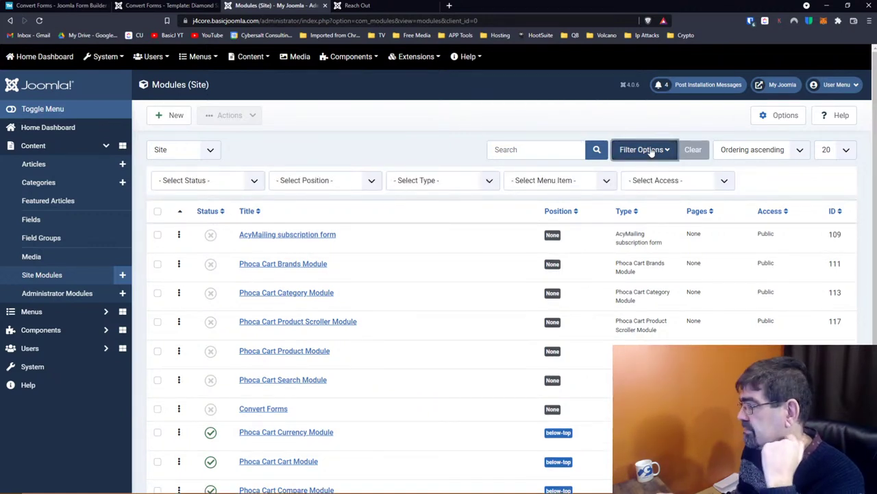
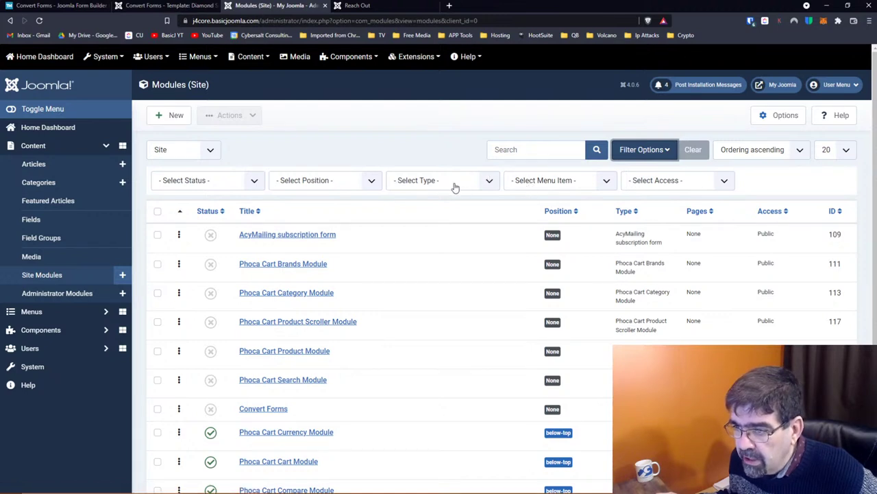
pyautogui.click(330, 184)
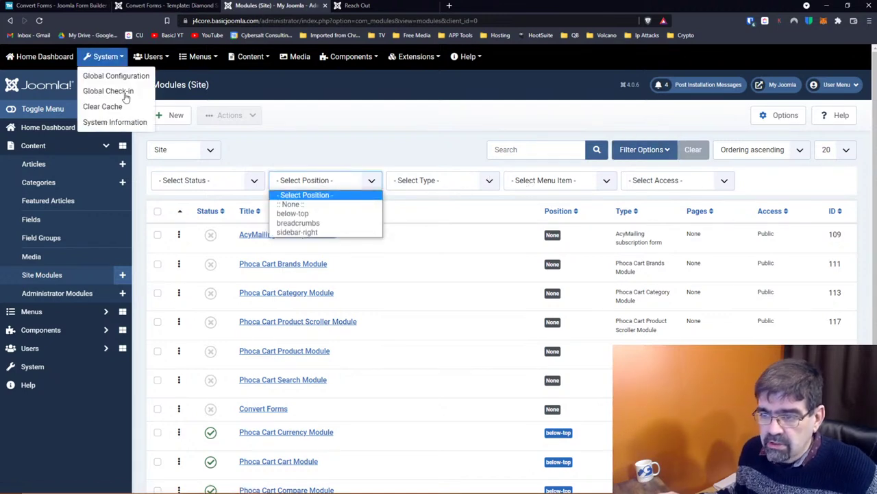
# Filter the site modules to the sidebar-right position, check in the locked module, and sort the list by ascending order
pyautogui.click(329, 233)
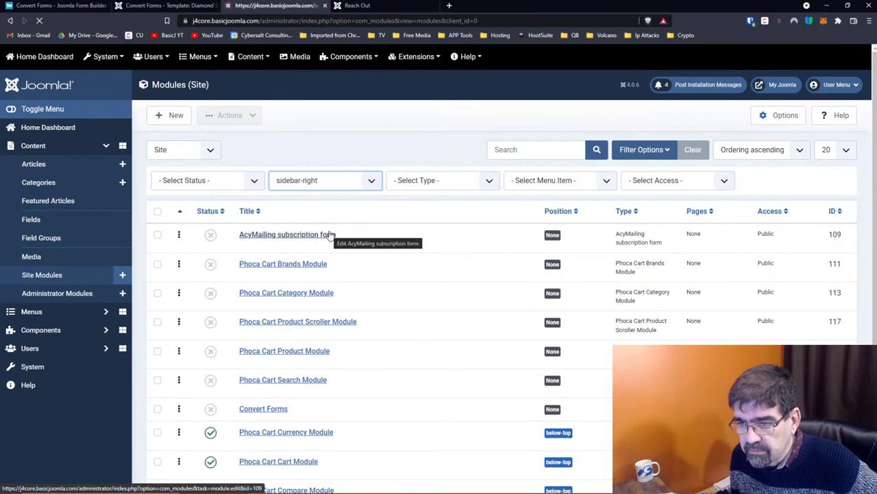
pyautogui.click(258, 258)
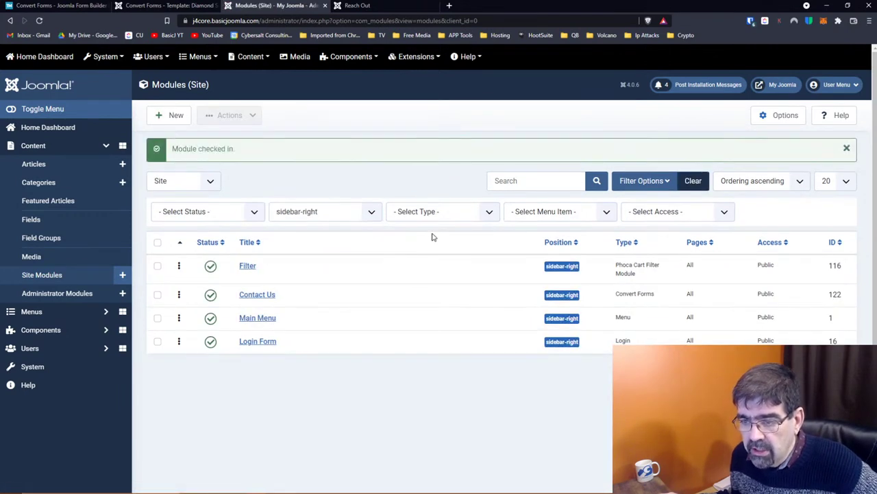
pyautogui.click(180, 244)
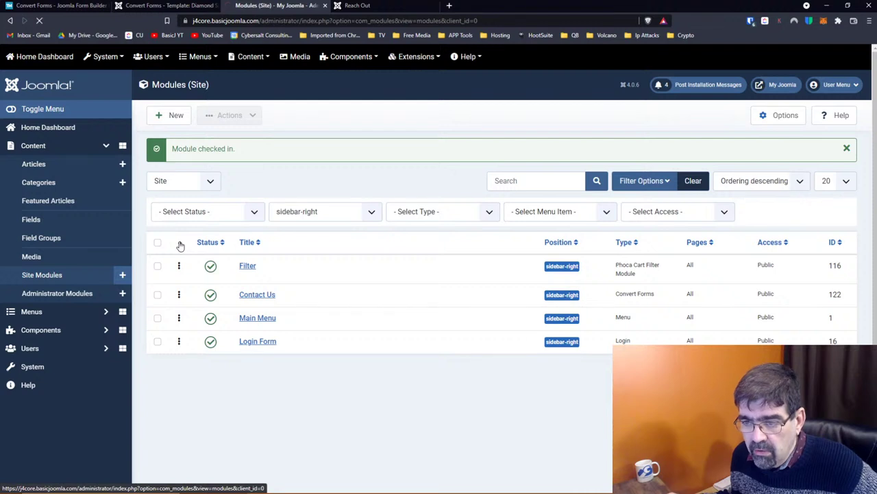
pyautogui.click(181, 213)
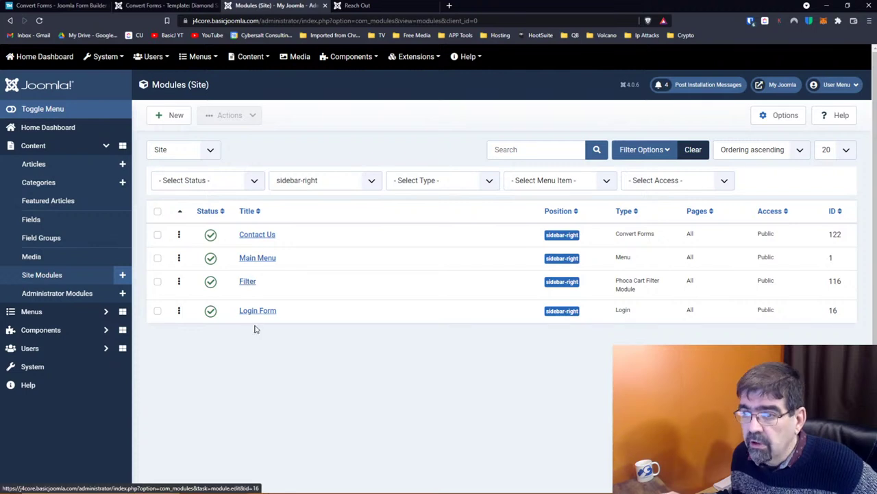
# Compare the order of the sidebar modules on the Reach Out page with the order in the module list
pyautogui.click(361, 7)
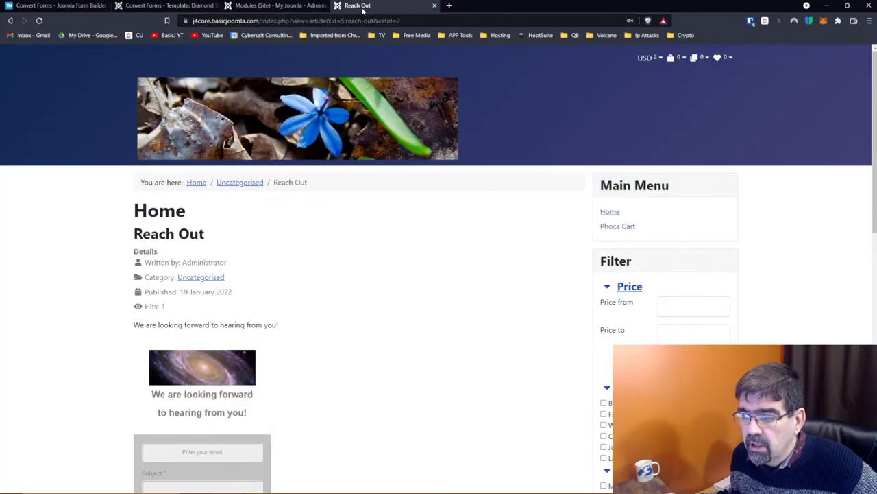
pyautogui.scroll(-10, 665, 185)
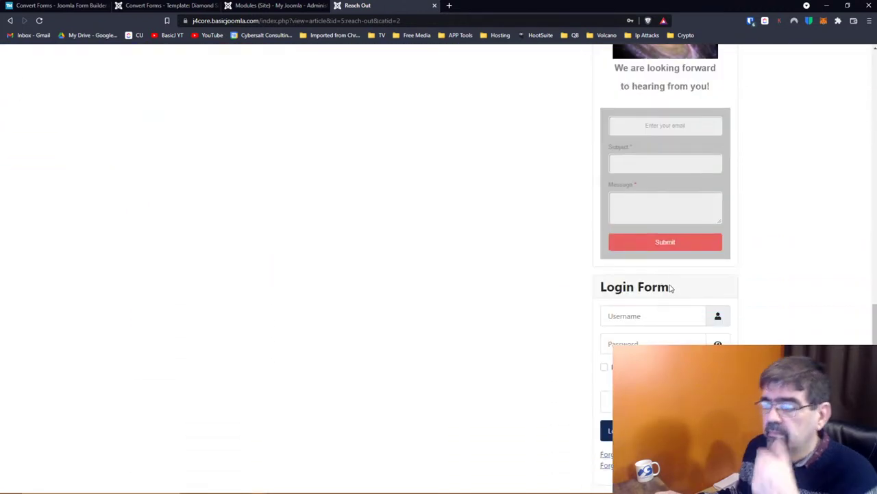
pyautogui.click(256, 6)
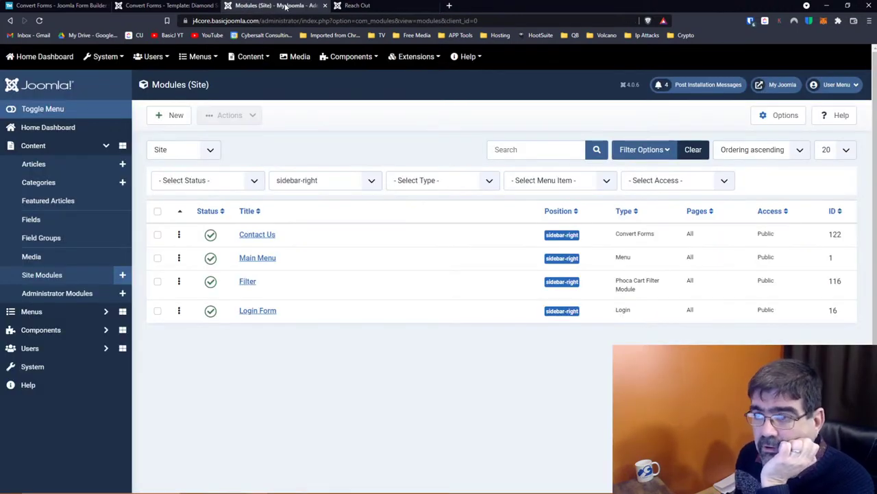
pyautogui.click(357, 5)
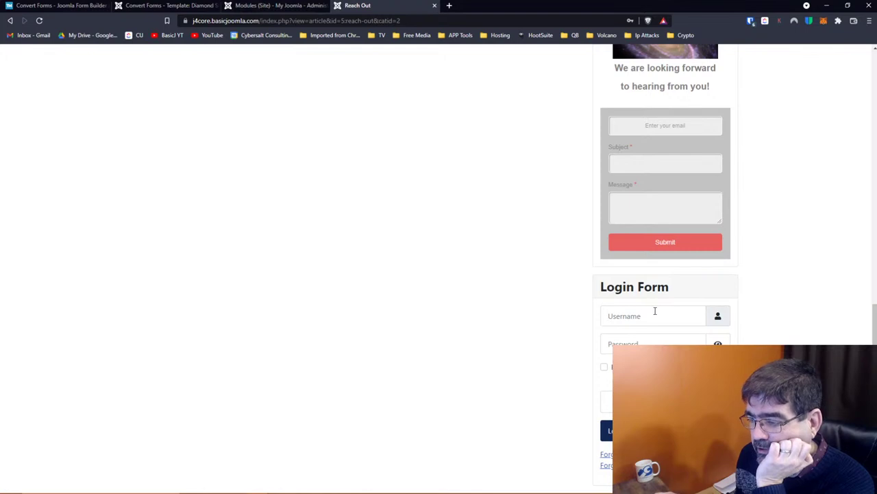
pyautogui.scroll(1, 654, 310)
pyautogui.scroll(-1, 654, 310)
# Reorder the sidebar-right modules, moving Main Menu above Contact Us and Login Form above Filter
pyautogui.click(264, 6)
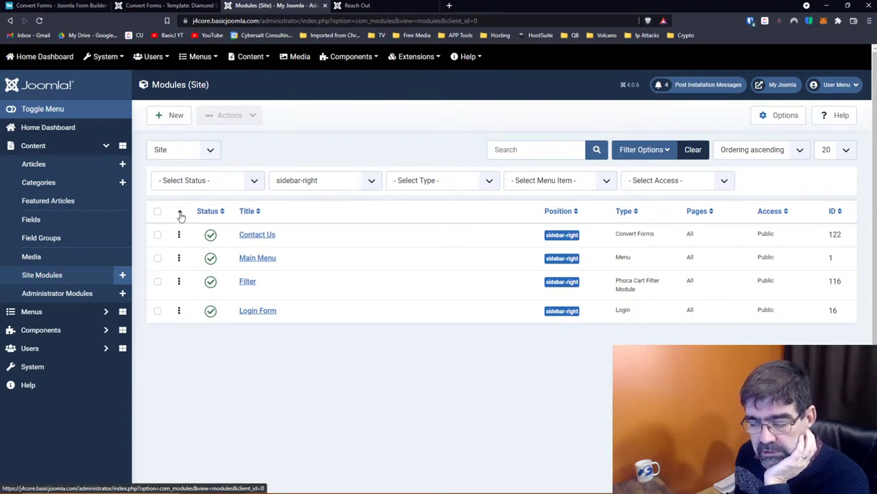
pyautogui.moveTo(178, 258); pyautogui.dragTo(177, 234)
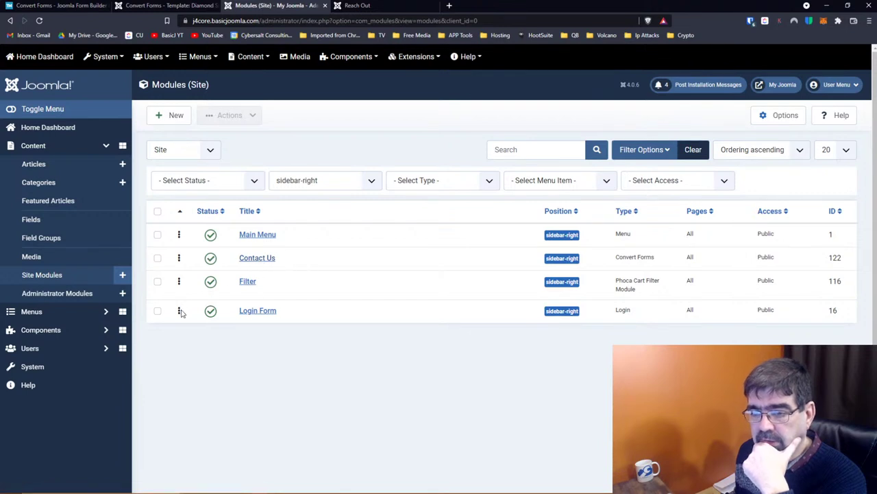
pyautogui.moveTo(178, 311); pyautogui.dragTo(178, 277)
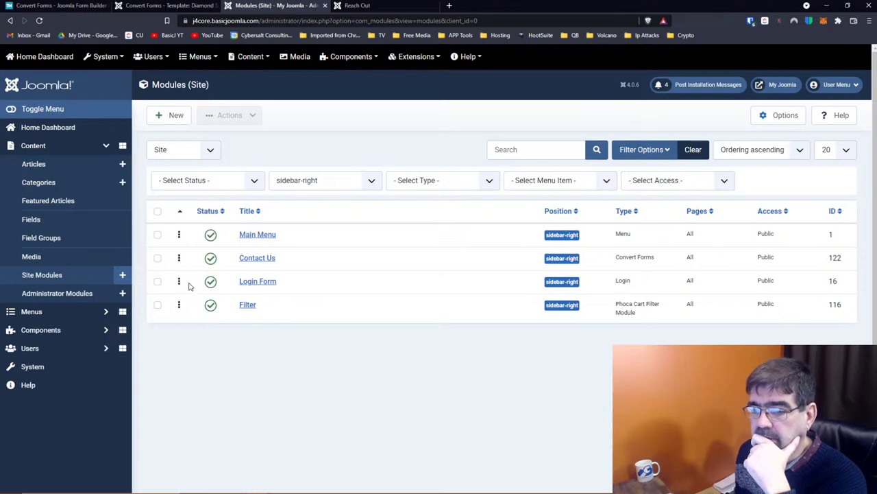
# Reload the Reach Out page and examine the order of its sidebar modules
pyautogui.click(366, 6)
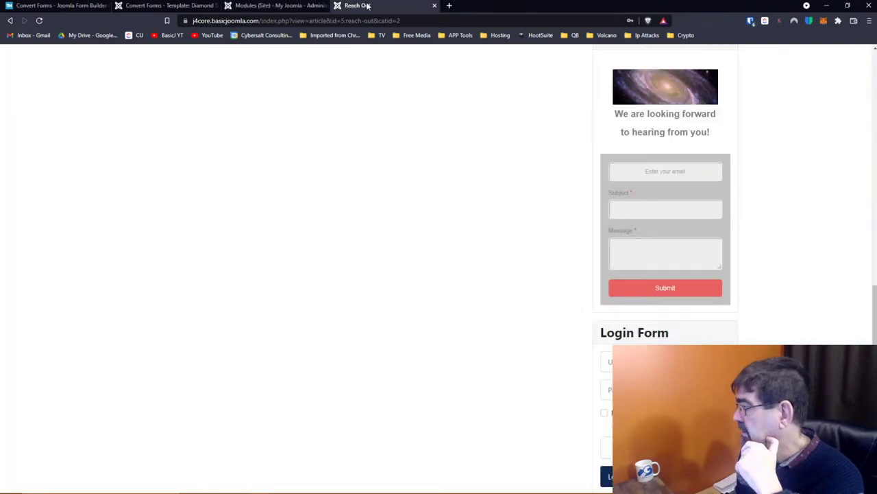
pyautogui.scroll(10, 409, 152)
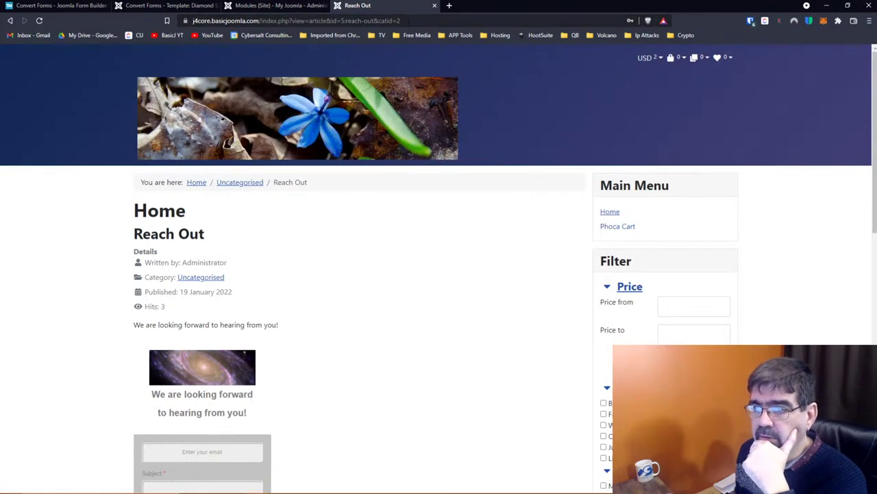
pyautogui.press('F5')
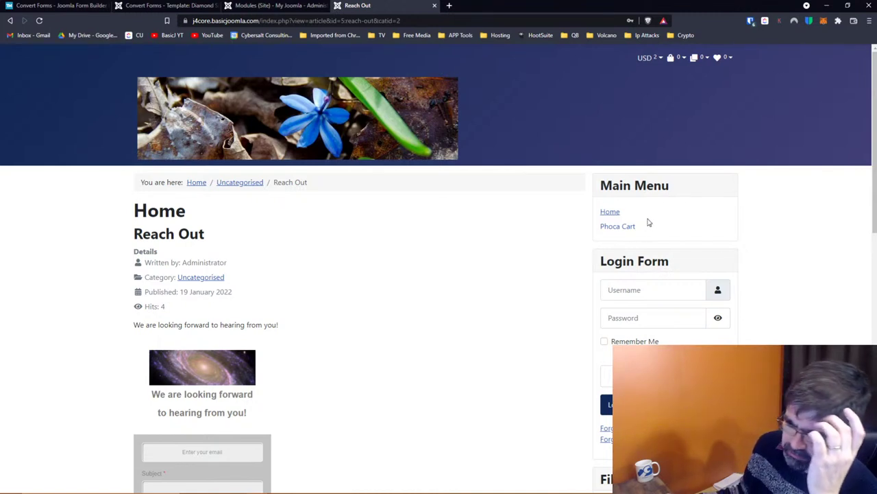
pyautogui.scroll(-5, 648, 223)
pyautogui.scroll(-6, 648, 222)
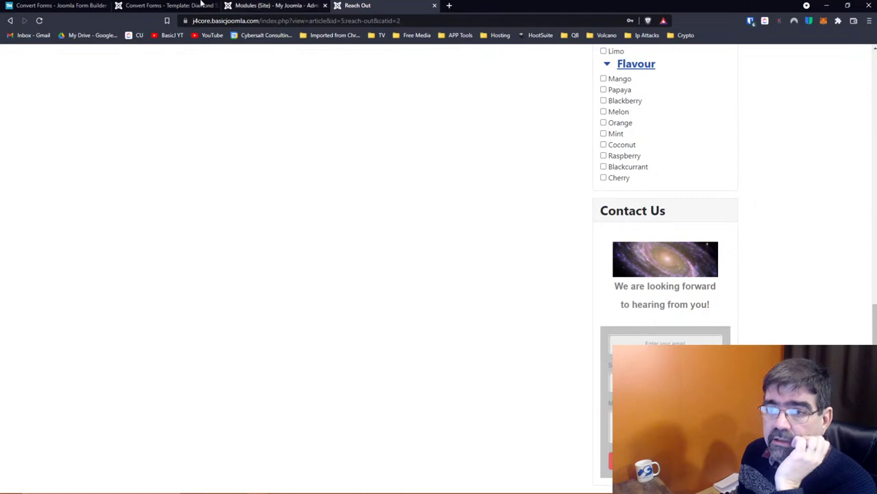
# Recheck the sidebar-right module list against the Reach Out page, reloading the page to compare the position of Contact Us
pyautogui.click(241, 5)
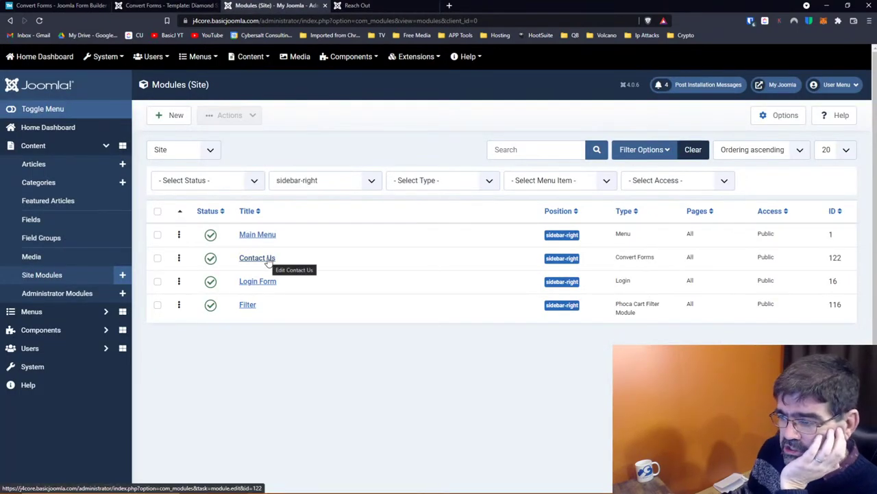
pyautogui.click(357, 6)
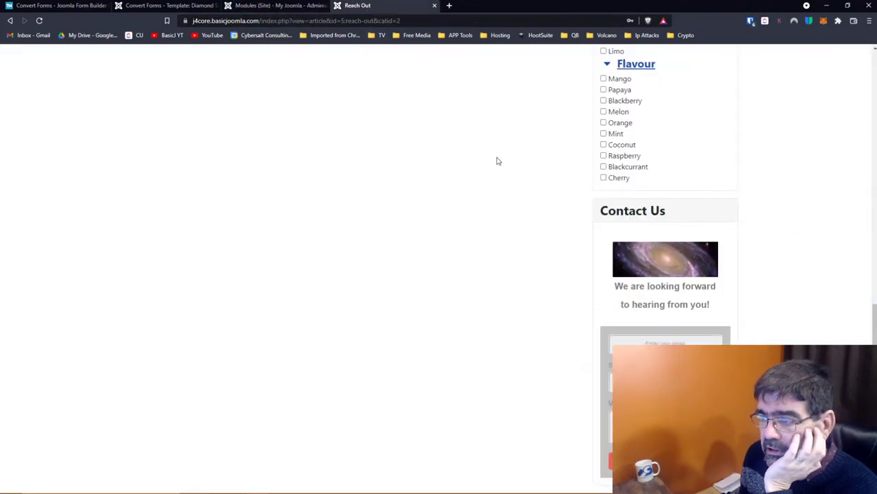
pyautogui.press('F5')
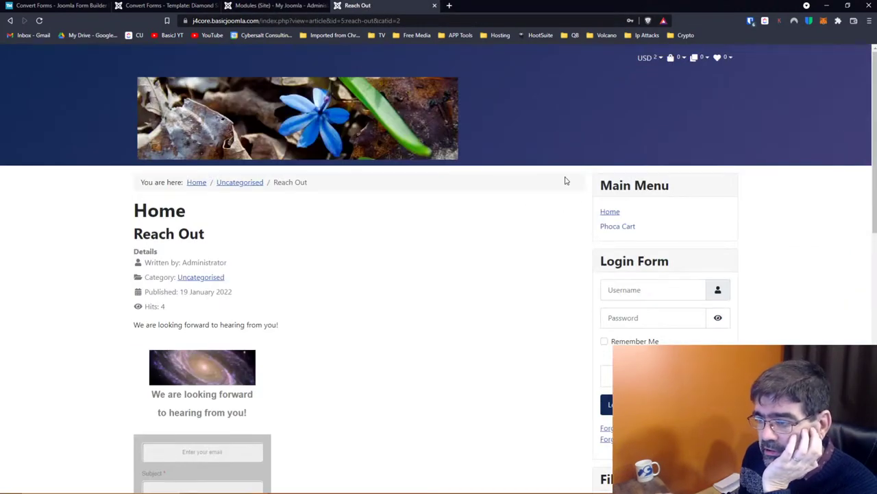
pyautogui.click(256, 7)
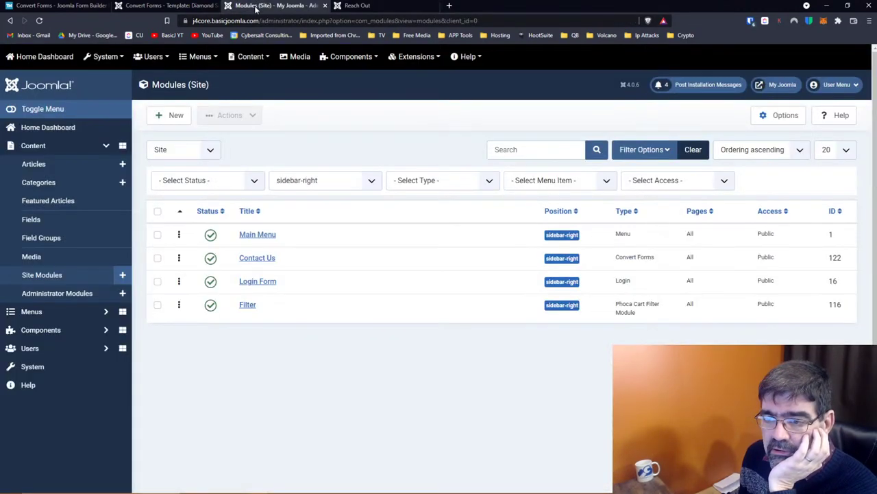
pyautogui.click(358, 6)
pyautogui.click(419, 21)
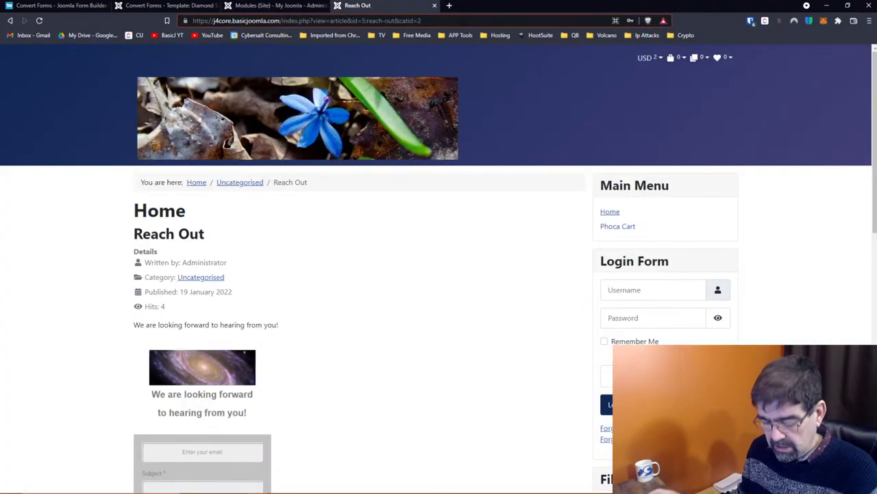
pyautogui.press('Return')
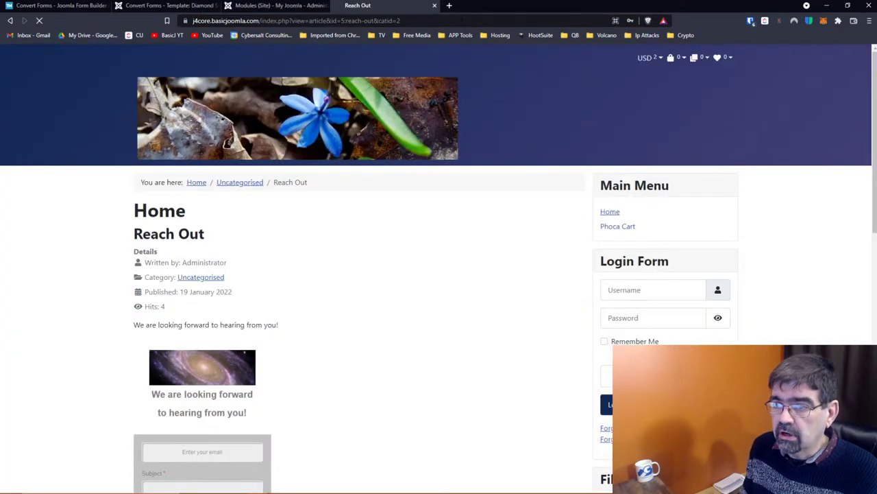
pyautogui.scroll(-4, 523, 229)
pyautogui.scroll(4, 523, 228)
# Try to copy the Reach Out page's address, and review its sidebar modules again
pyautogui.click(419, 20)
pyautogui.rightClick(419, 21)
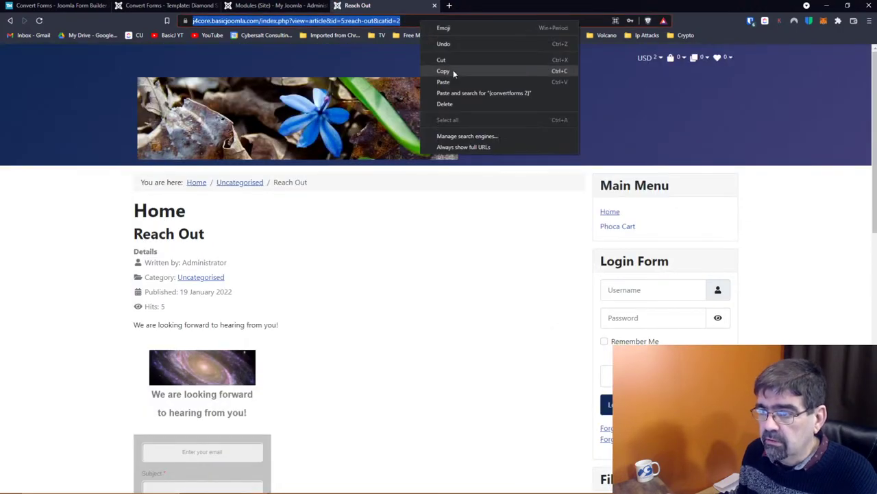
pyautogui.scroll(-5, 541, 253)
pyautogui.scroll(-4, 542, 252)
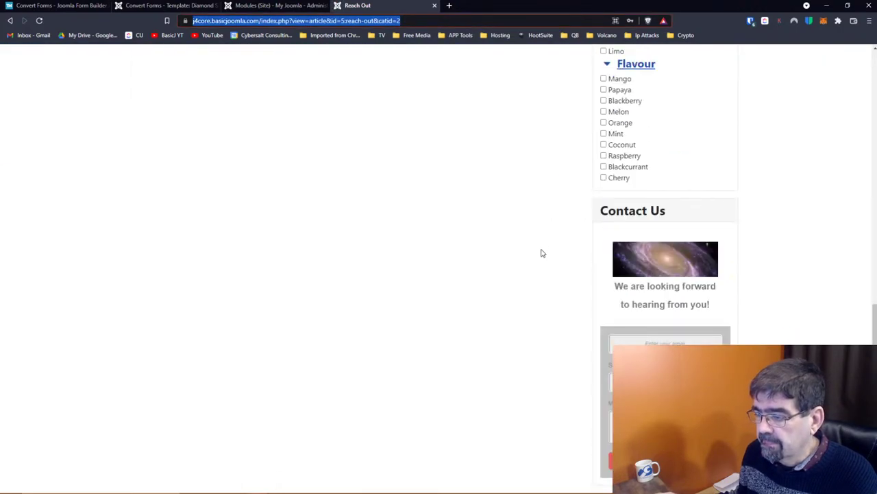
pyautogui.scroll(10, 541, 253)
# Open the System Dashboard from the Joomla administrator in a separate tab and check the Clear Cache page for cached content
pyautogui.click(275, 6)
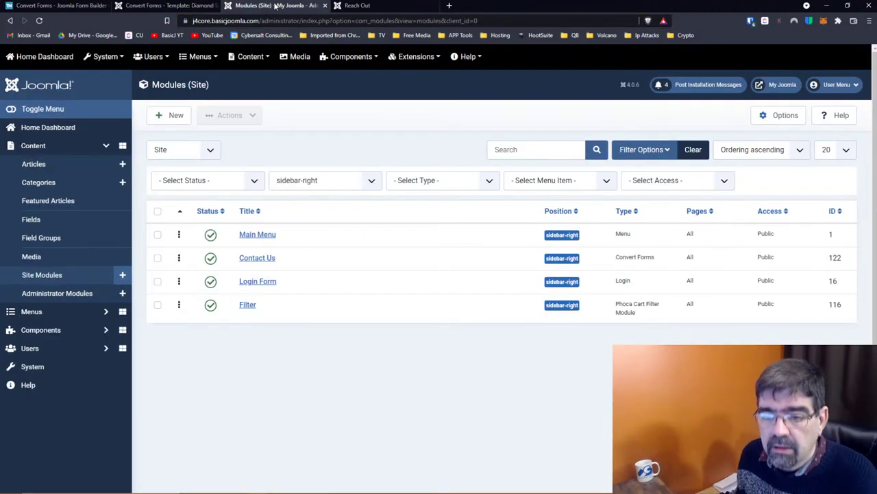
pyautogui.rightClick(51, 370)
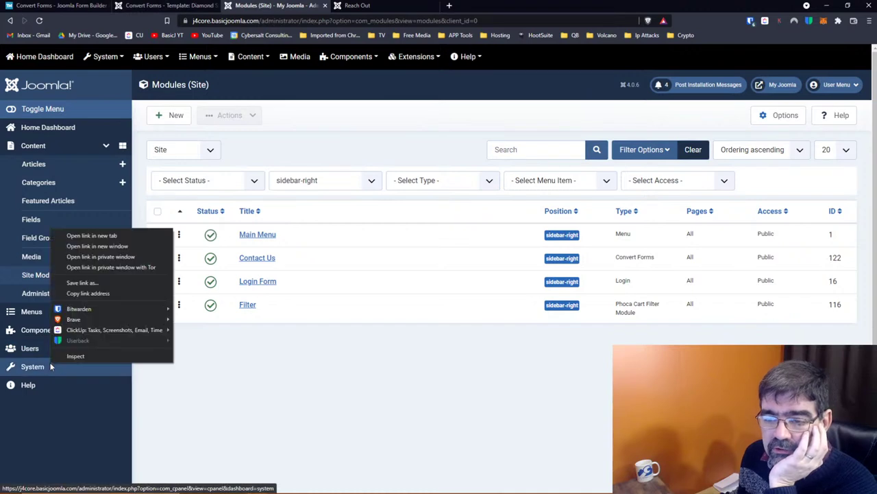
pyautogui.click(103, 235)
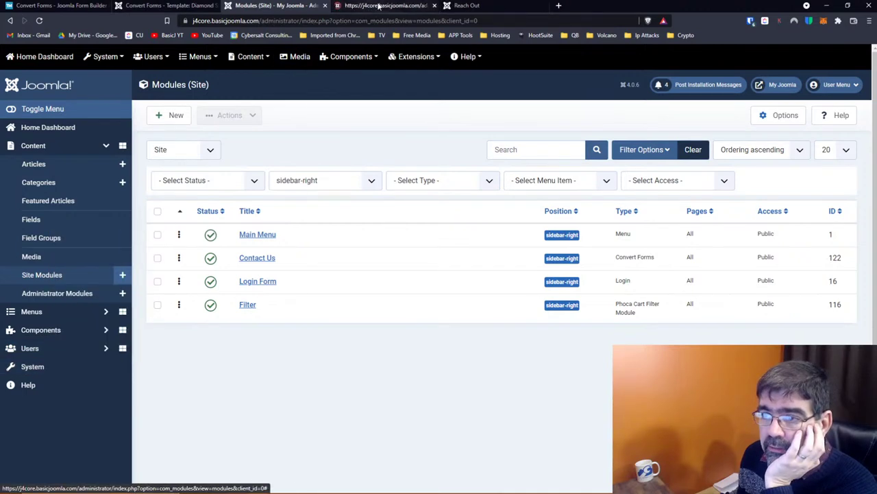
pyautogui.click(380, 4)
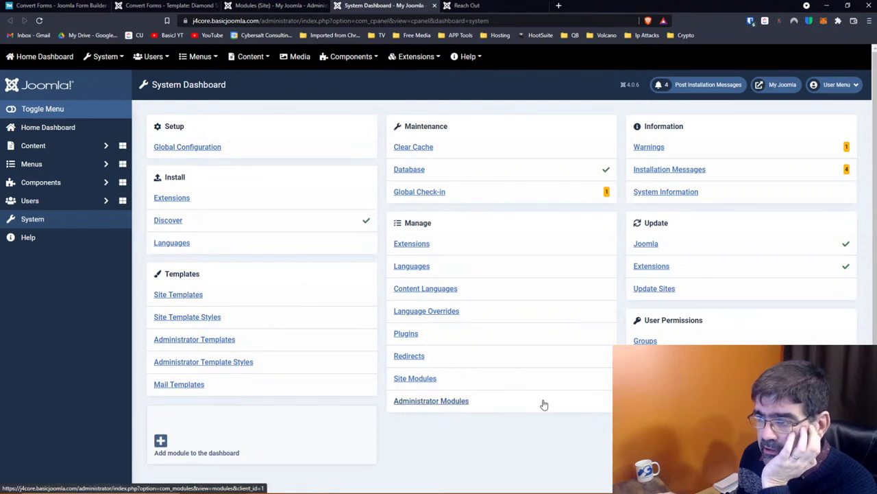
pyautogui.click(425, 151)
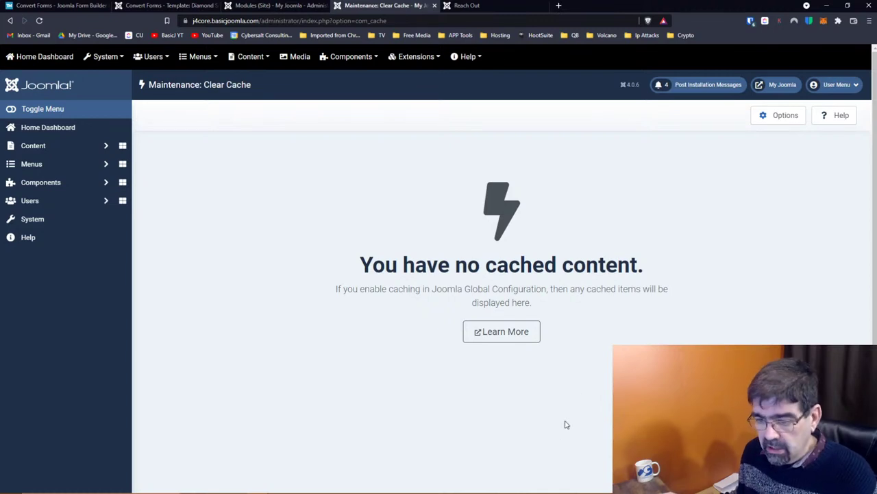
# Switch to Chrome and try to paste the page address into the new tab's address bar
pyautogui.click(281, 485)
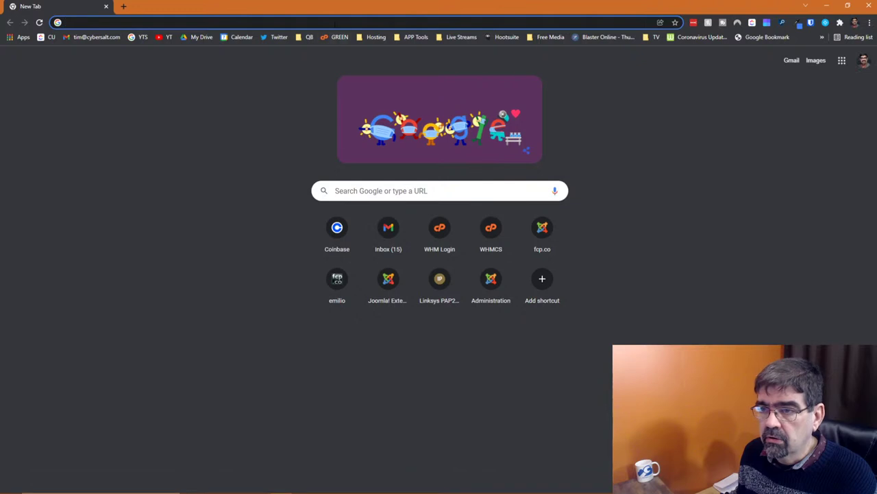
pyautogui.click(333, 24)
pyautogui.write('{convertforms 2}')
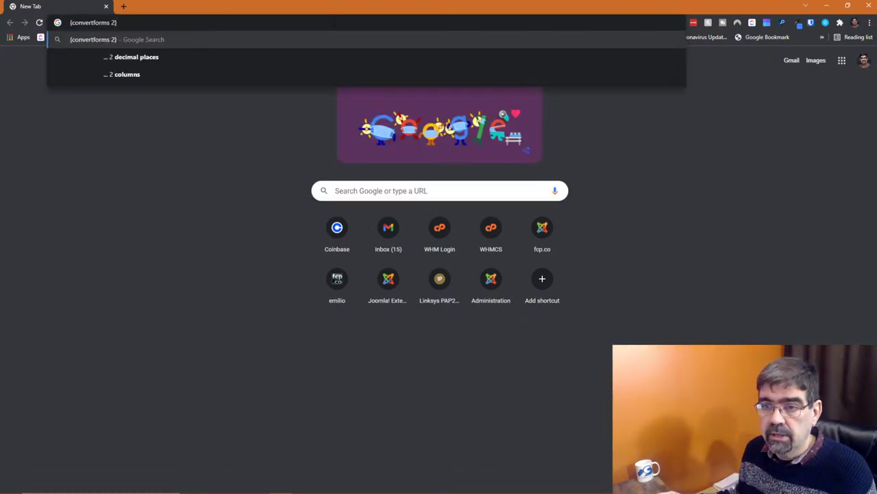
pyautogui.hotkey('alt', 'Tab')
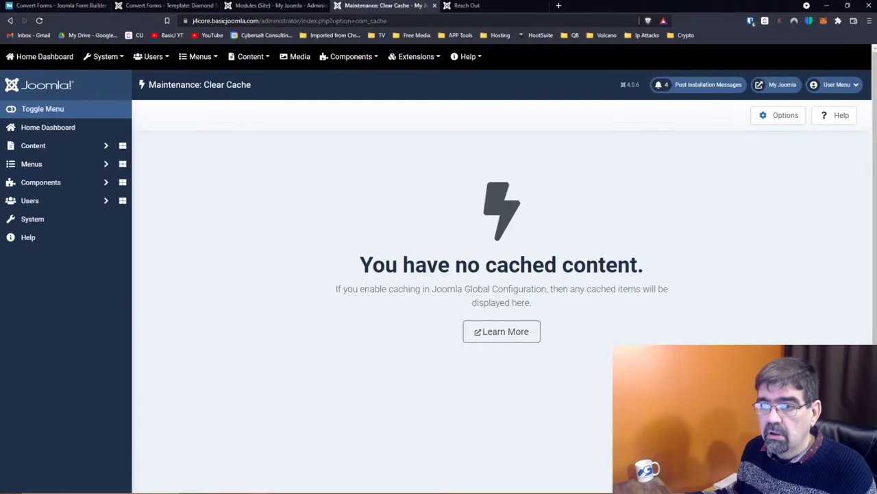
# Copy the full address of the site's Reach Out page
pyautogui.click(334, 21)
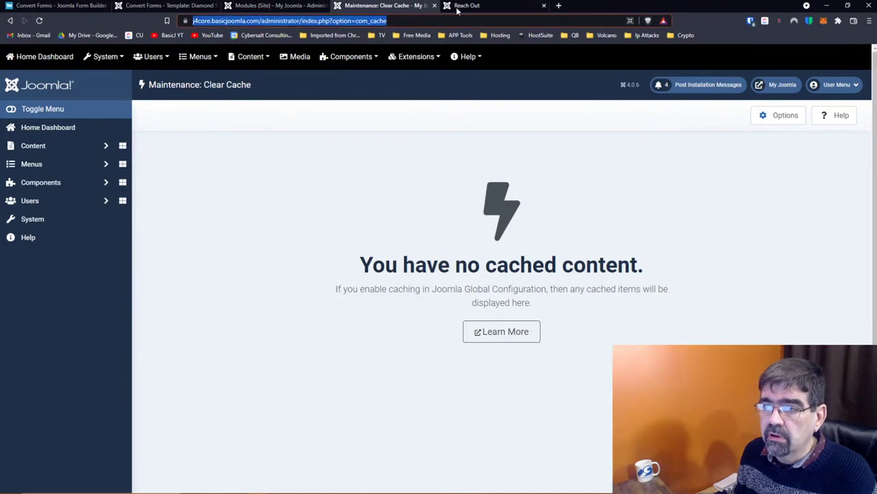
pyautogui.click(464, 7)
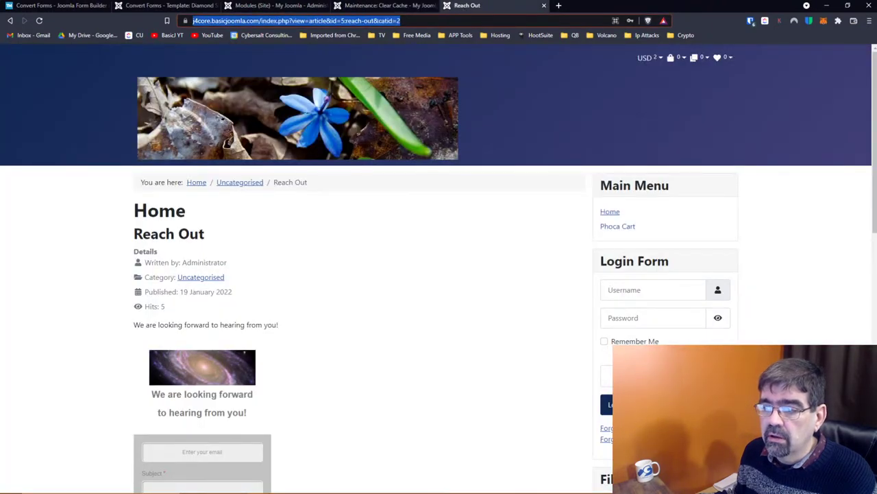
pyautogui.rightClick(417, 23)
pyautogui.click(442, 75)
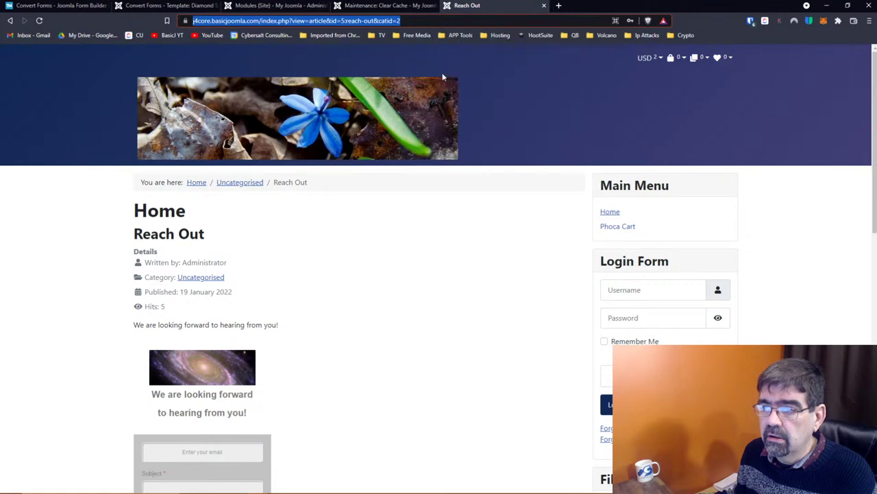
# Switch to Chrome, load the copied Reach Out address, and review the order of the sidebar modules
pyautogui.hotkey('alt', 'Tab')
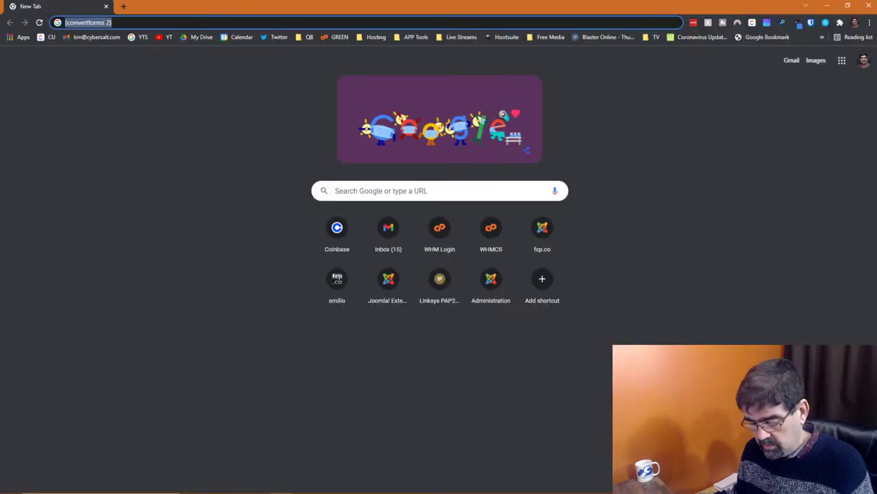
pyautogui.hotkey('ctrl', 'v')
pyautogui.press('Return')
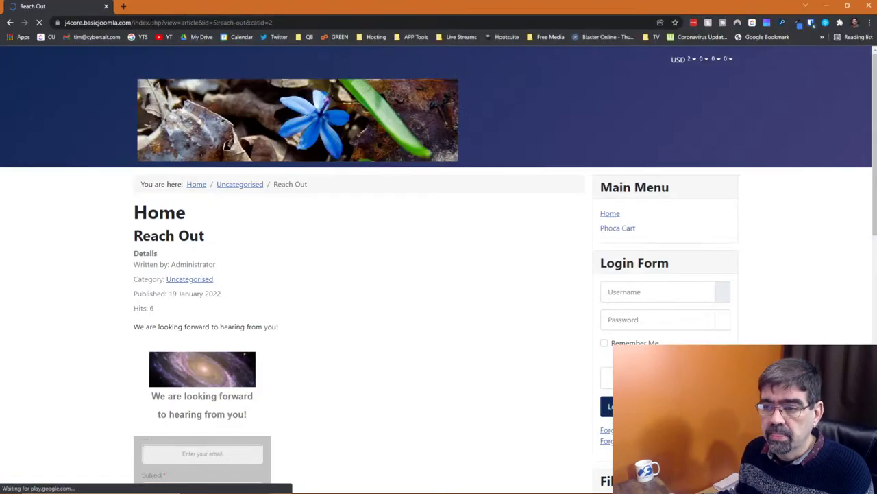
pyautogui.scroll(-7, 421, 270)
pyautogui.scroll(8, 483, 277)
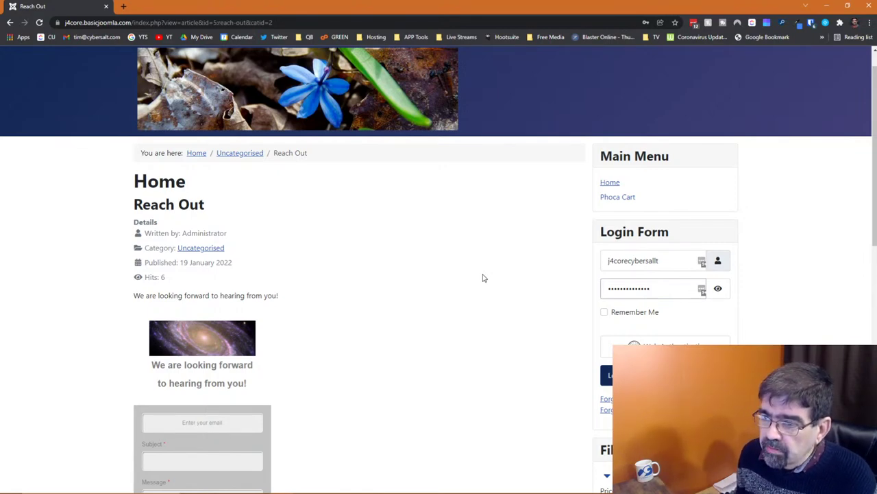
# Return to the Brave browser and compare the sidebar-right module list with the Reach Out page's sidebar down to Contact Us
pyautogui.hotkey('alt', 'Tab')
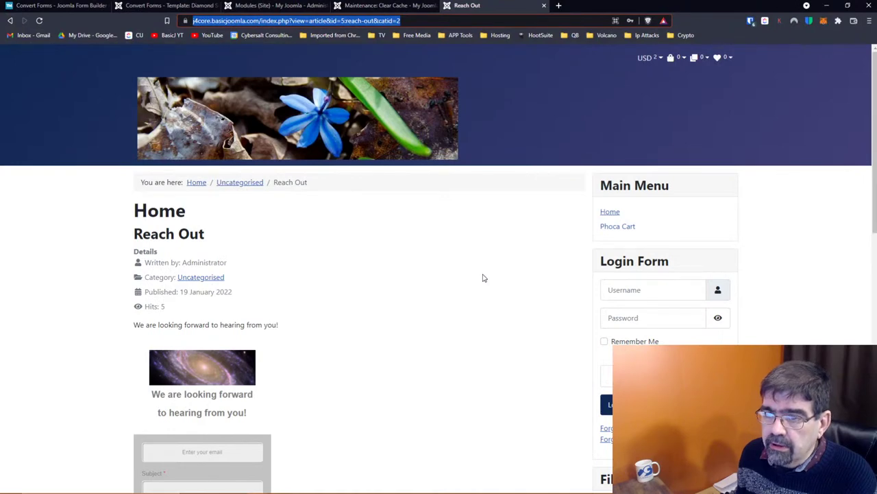
pyautogui.click(285, 6)
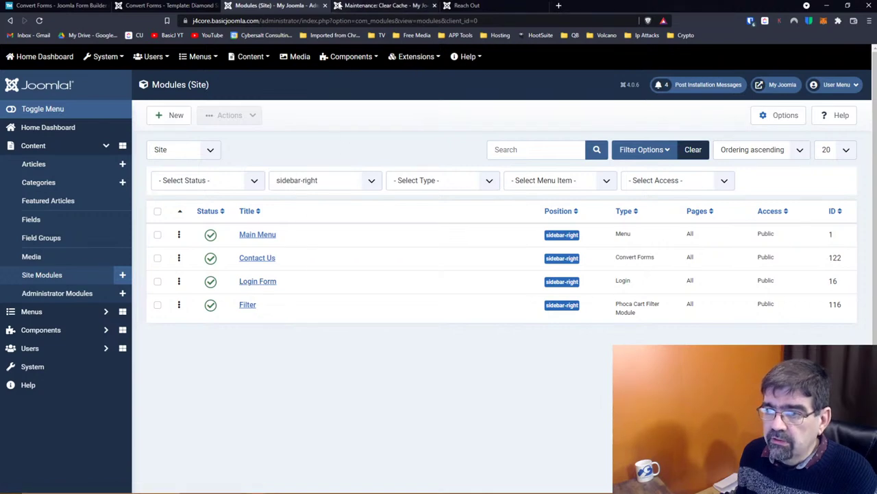
pyautogui.click(339, 5)
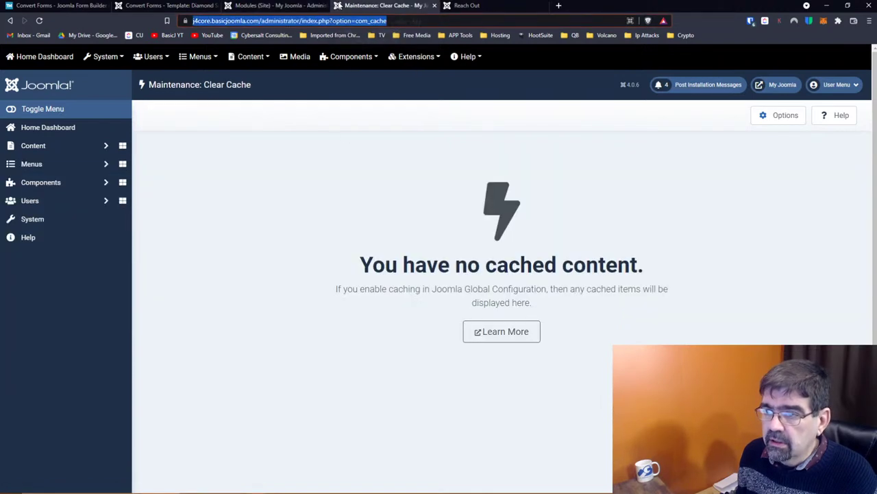
pyautogui.click(470, 5)
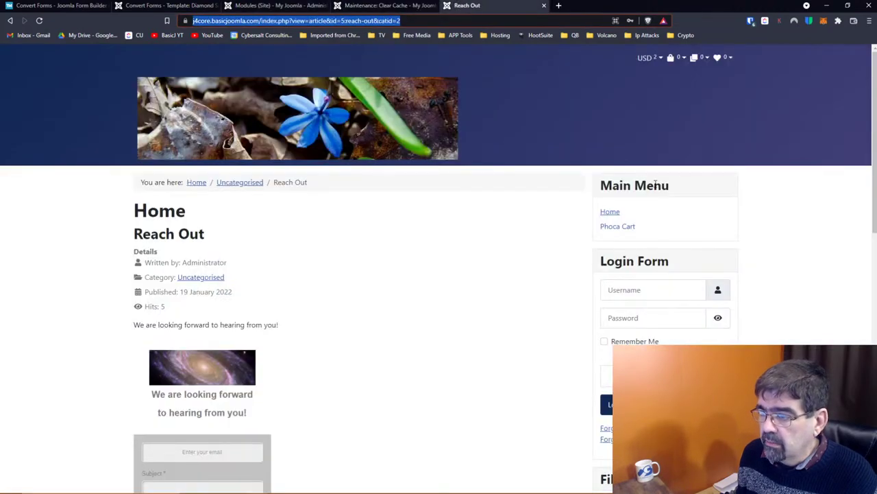
pyautogui.scroll(-5, 660, 198)
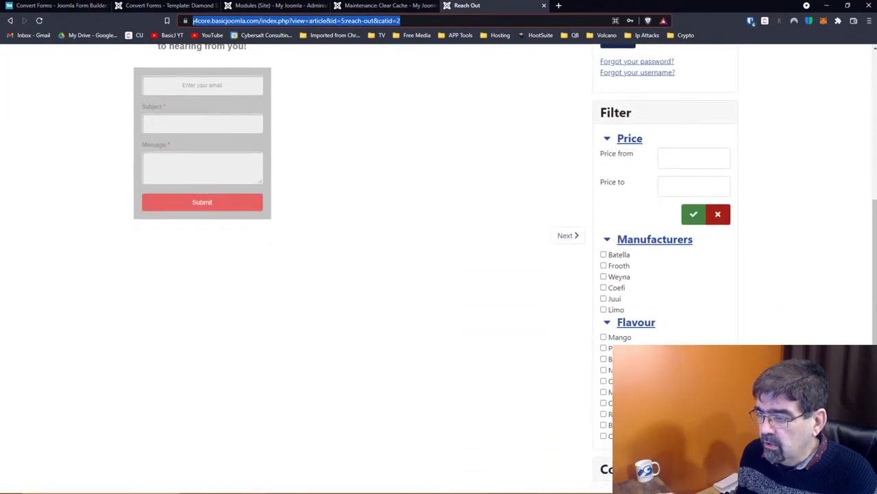
pyautogui.scroll(-4, 665, 274)
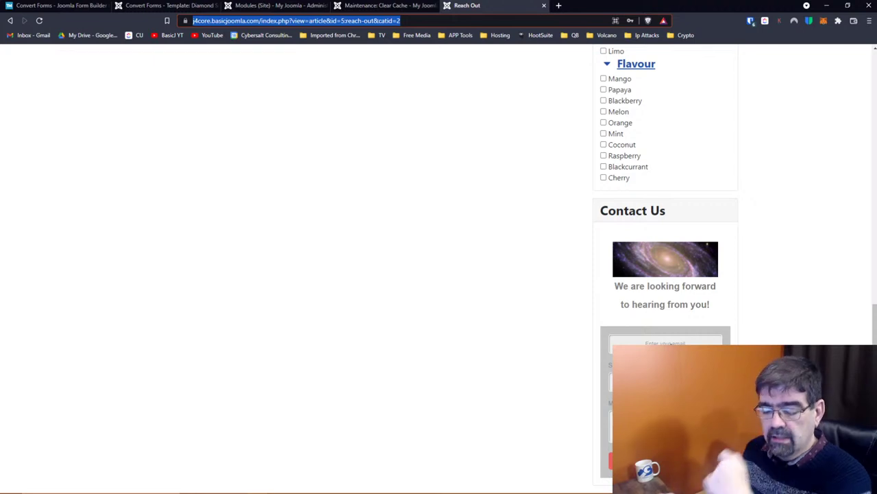
pyautogui.scroll(1, 664, 206)
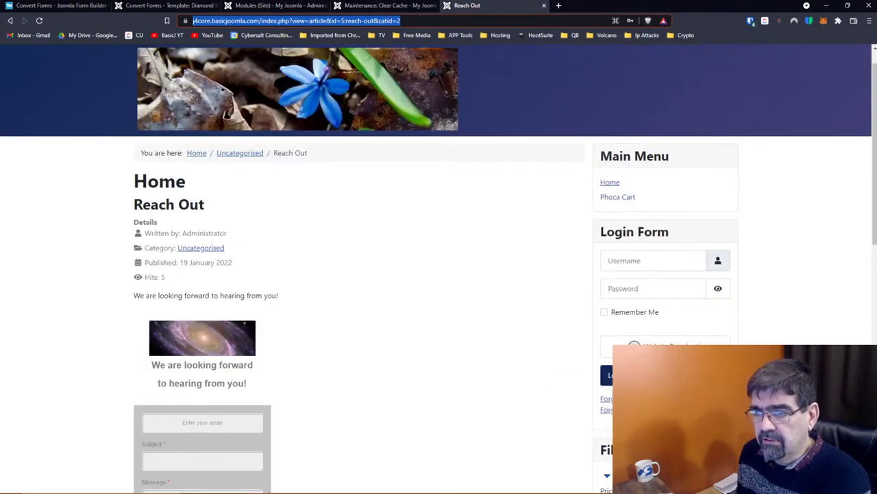
# Check the sidebar modules on the site's Home page, and inspect the position filter choices in the site modules list
pyautogui.click(198, 153)
pyautogui.scroll(-10, 580, 208)
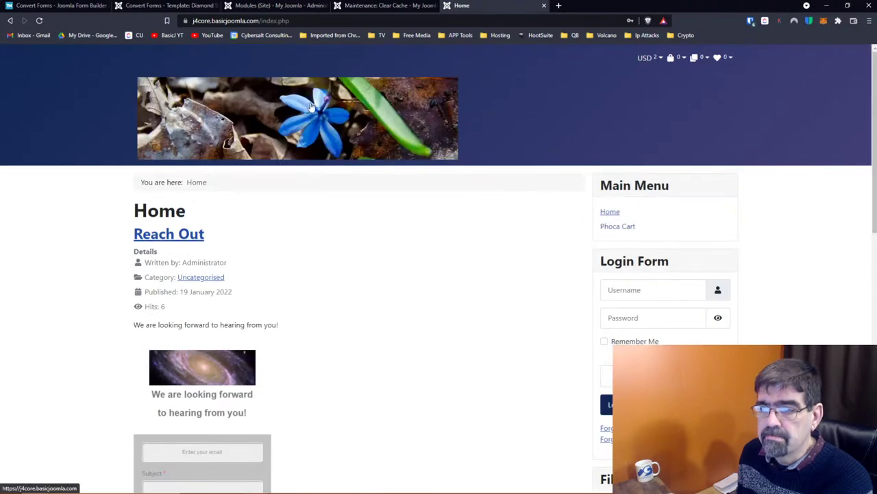
pyautogui.click(252, 5)
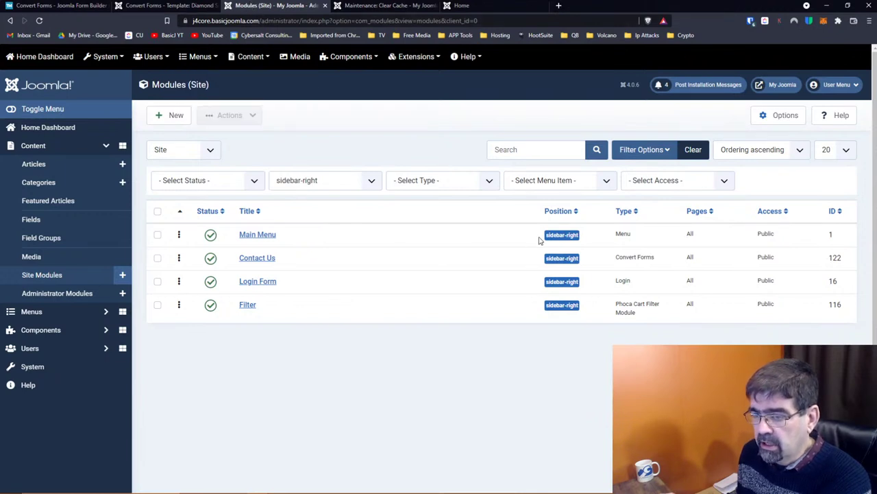
pyautogui.click(322, 183)
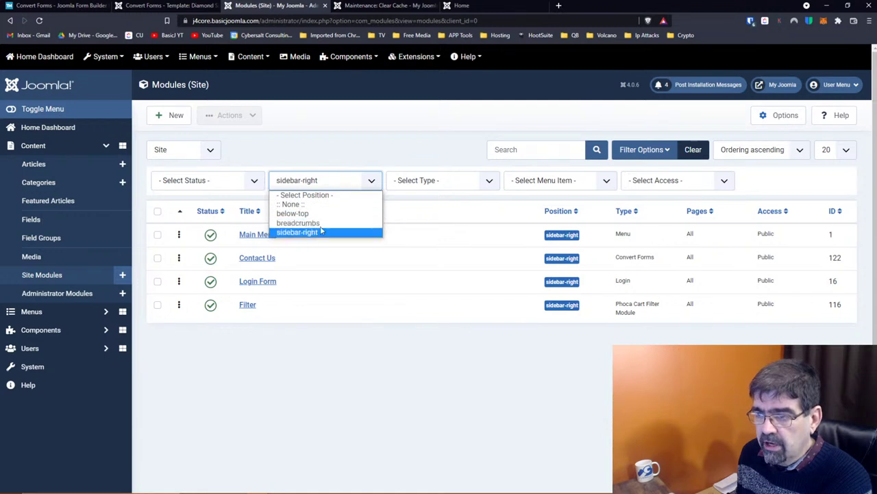
pyautogui.click(371, 145)
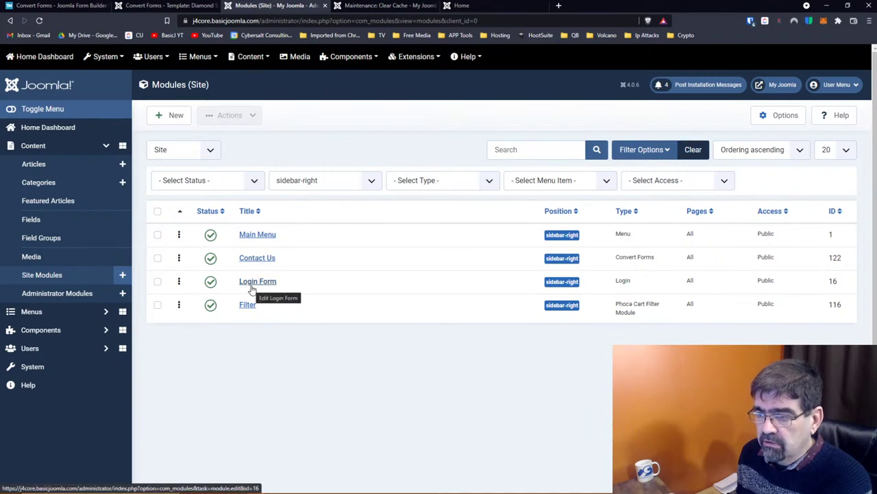
# Clear the sidebar-right filter from the site modules list and show the filter options again
pyautogui.click(693, 154)
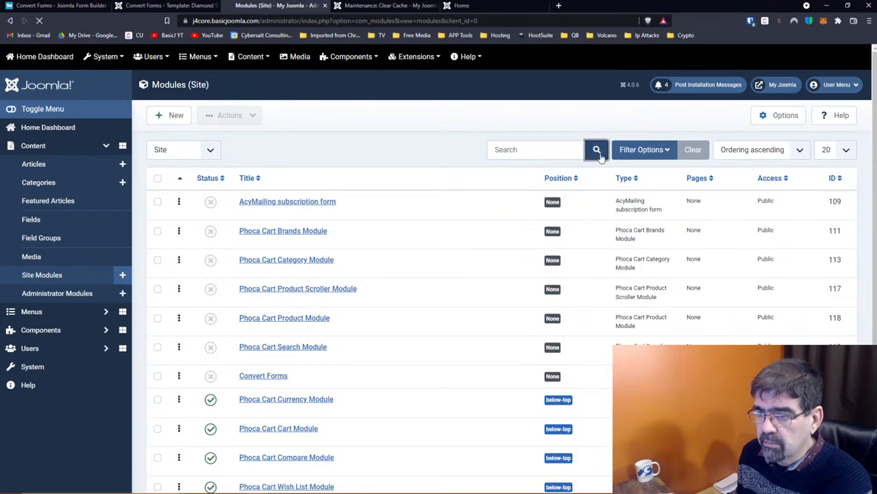
pyautogui.click(644, 150)
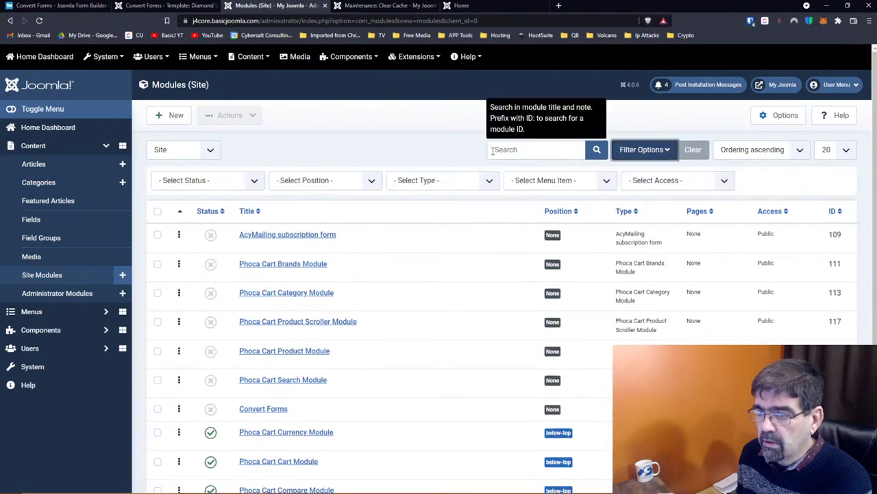
pyautogui.click(334, 181)
pyautogui.click(370, 153)
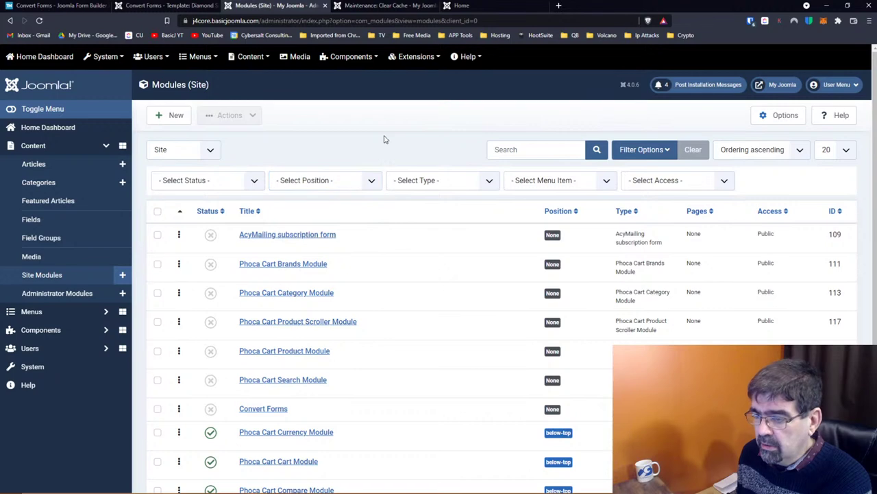
# Examine the unfiltered site modules list for the order of the sidebar-right modules
pyautogui.scroll(-3, 405, 222)
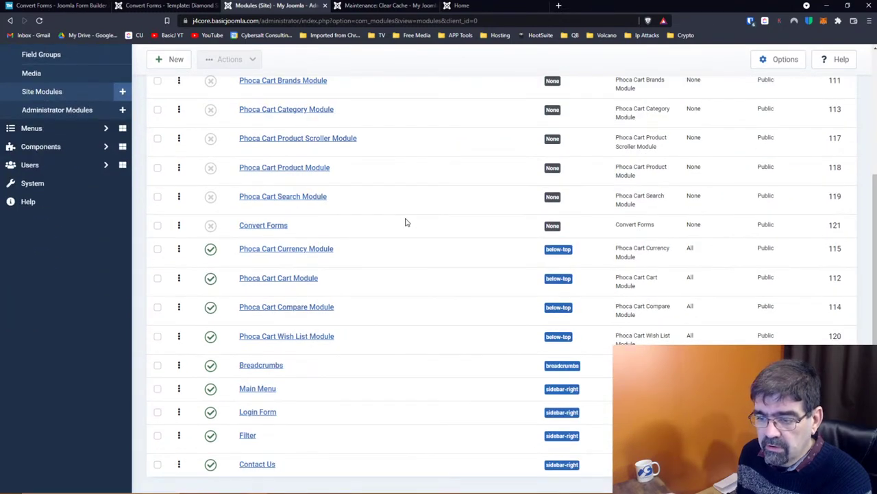
pyautogui.scroll(2, 405, 222)
pyautogui.scroll(-3, 406, 222)
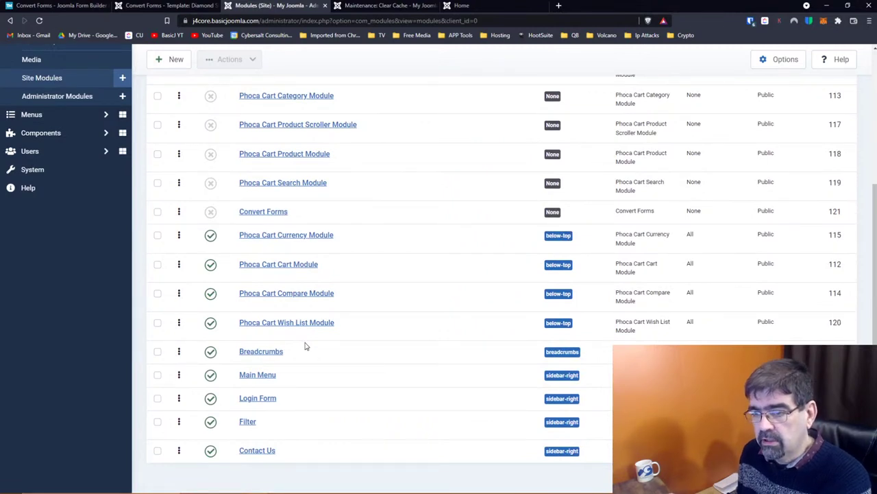
pyautogui.scroll(3, 355, 316)
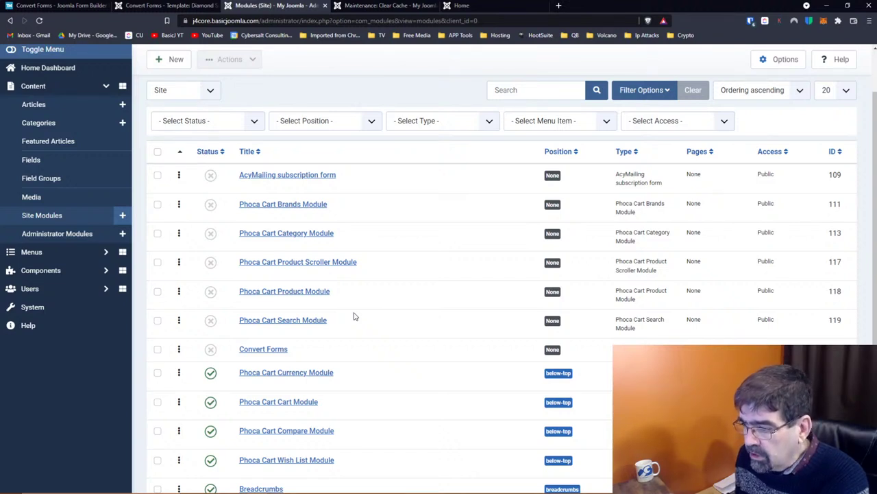
pyautogui.scroll(-2, 354, 316)
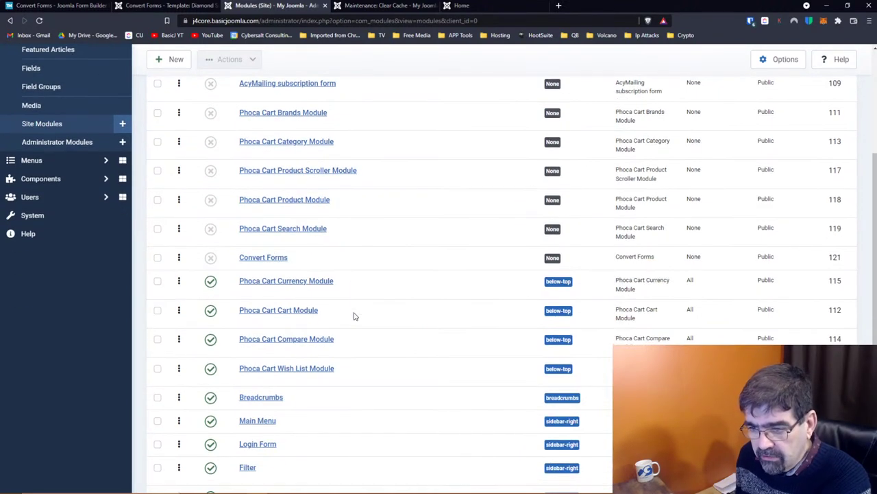
pyautogui.scroll(-1, 355, 316)
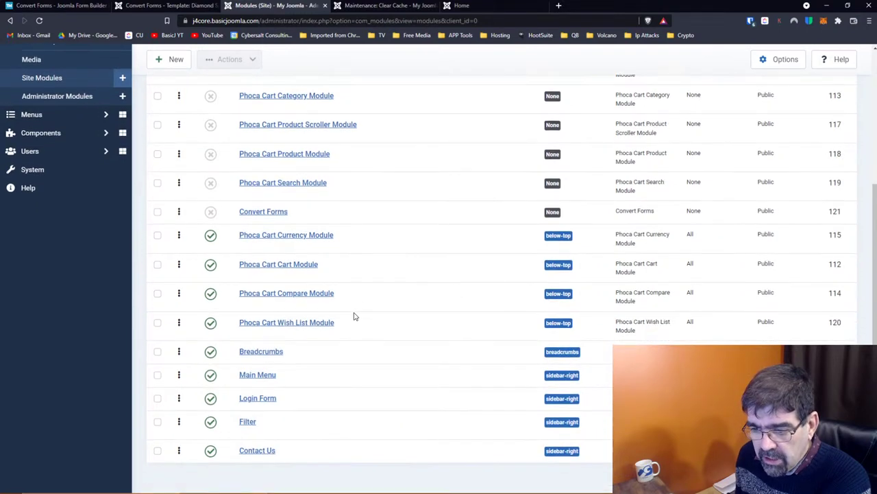
# Reselect Sidebar-right [sidebar-right] as the Contact Us module's position, then save and close the module
pyautogui.click(260, 450)
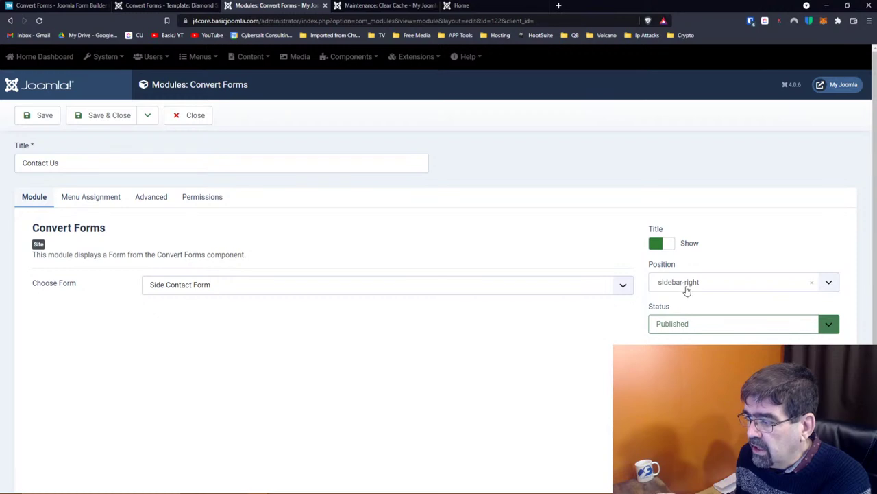
pyautogui.click(685, 288)
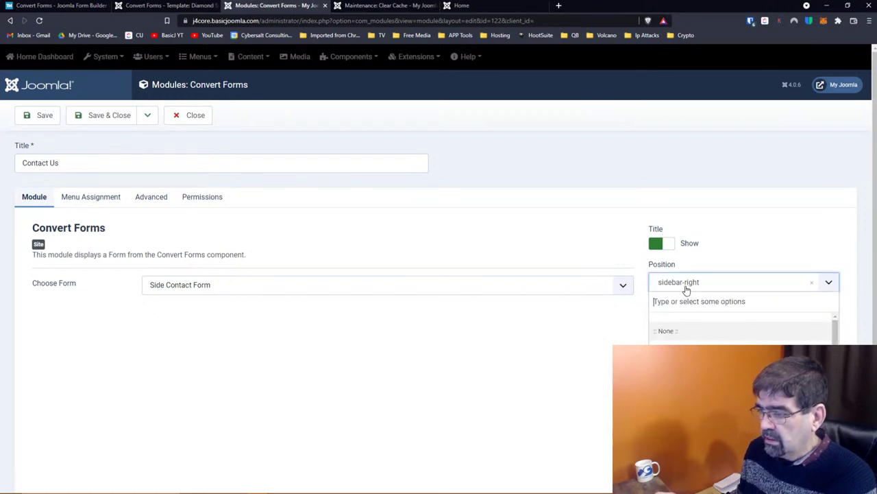
pyautogui.write('s')
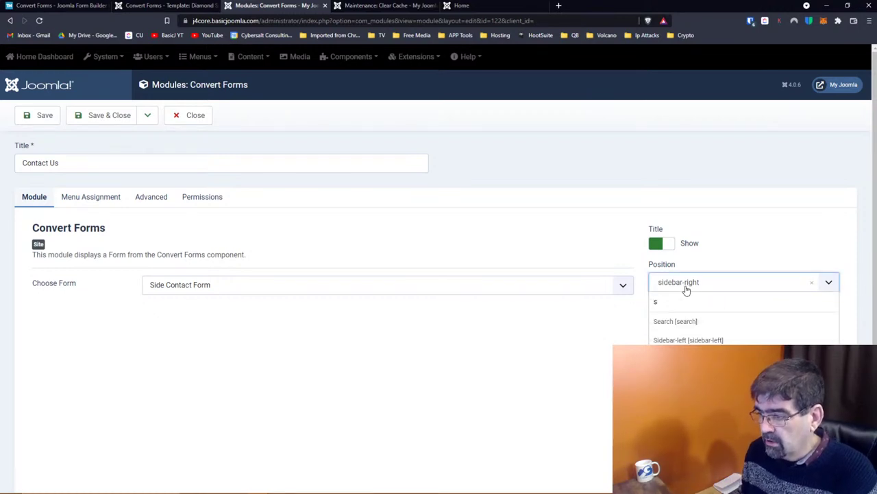
pyautogui.write('ide')
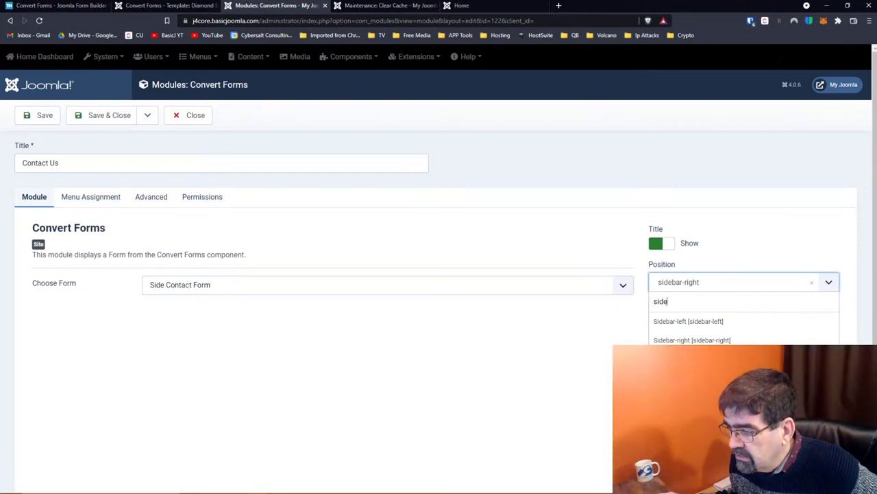
pyautogui.click(682, 340)
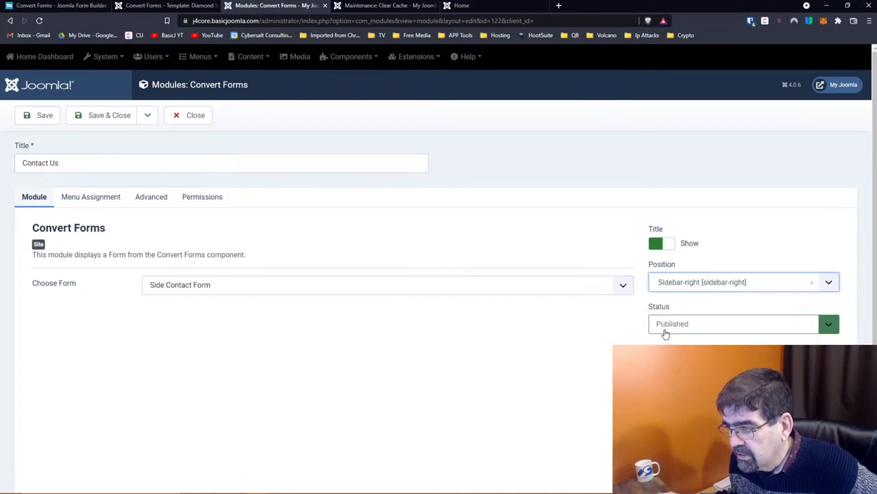
pyautogui.click(117, 119)
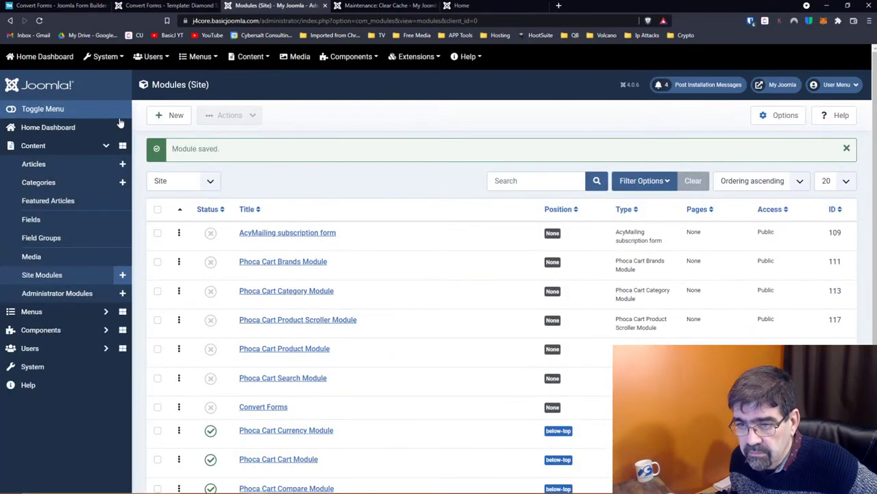
# Reload the site's Home page and check where Contact Us sits among the sidebar modules
pyautogui.click(485, 6)
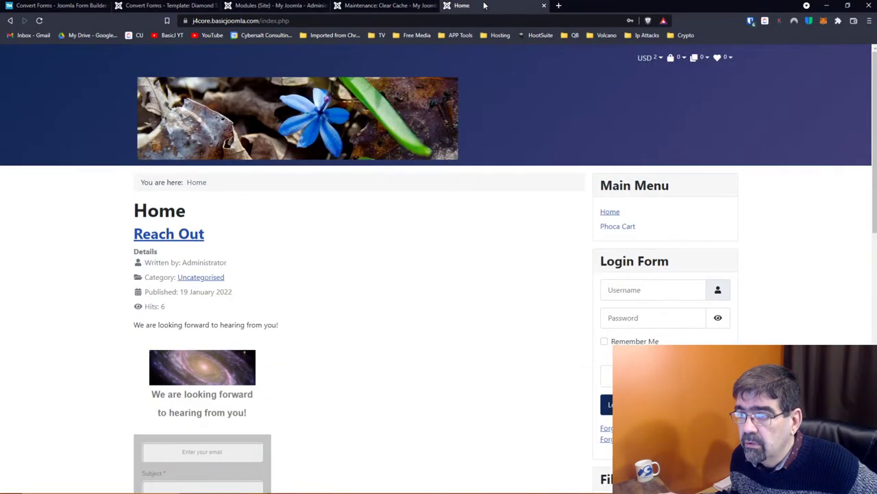
pyautogui.click(39, 21)
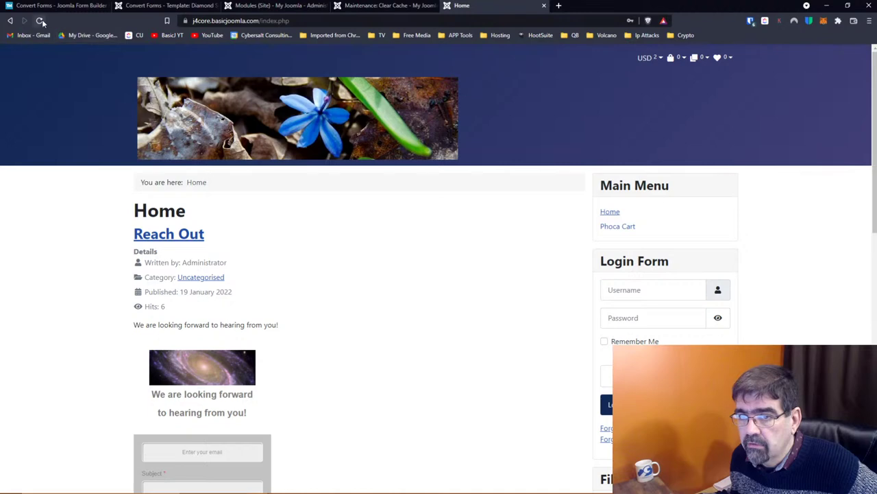
pyautogui.scroll(-6, 514, 212)
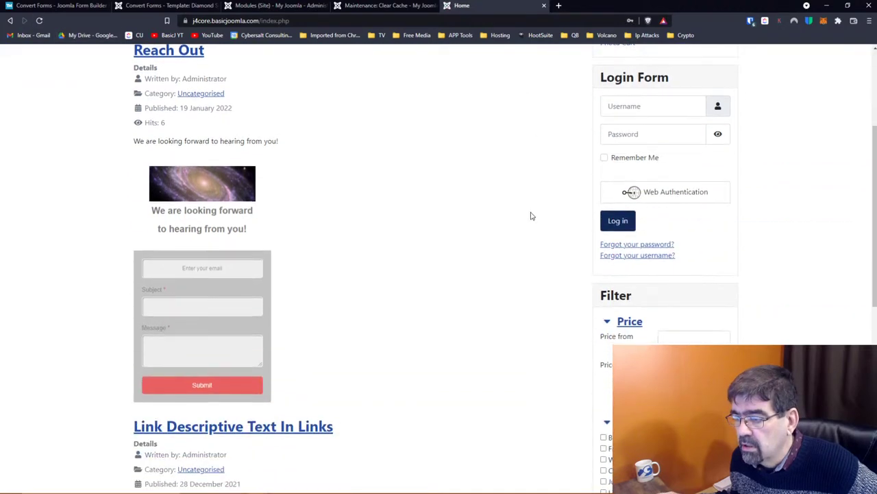
pyautogui.scroll(-3, 531, 216)
pyautogui.press('Home')
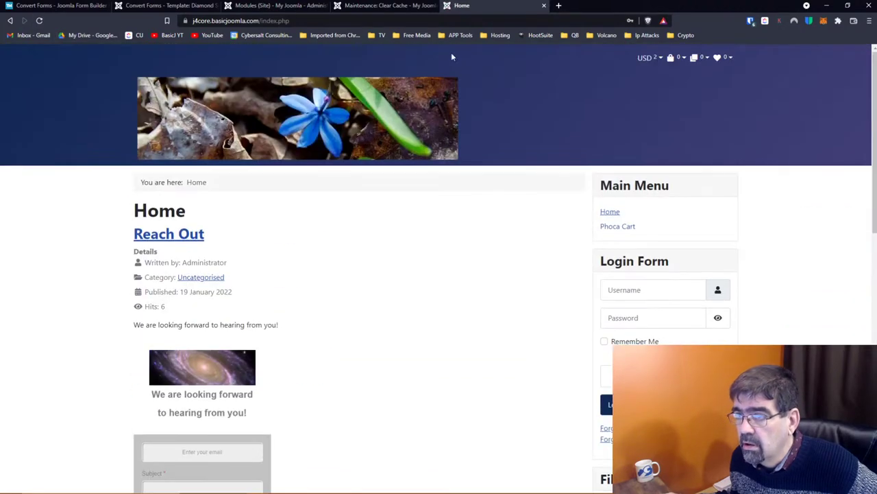
# Filter the site modules list to the sidebar-right position and unpublish the Filter module
pyautogui.click(264, 8)
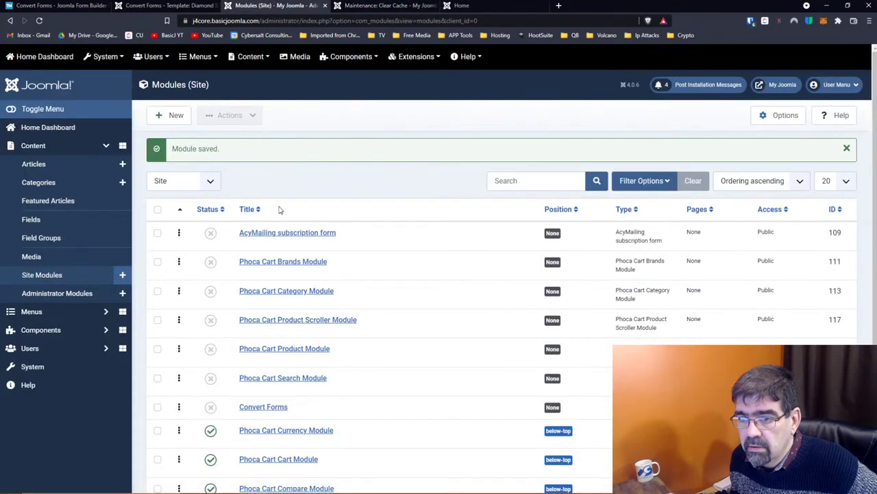
pyautogui.click(620, 182)
pyautogui.click(336, 213)
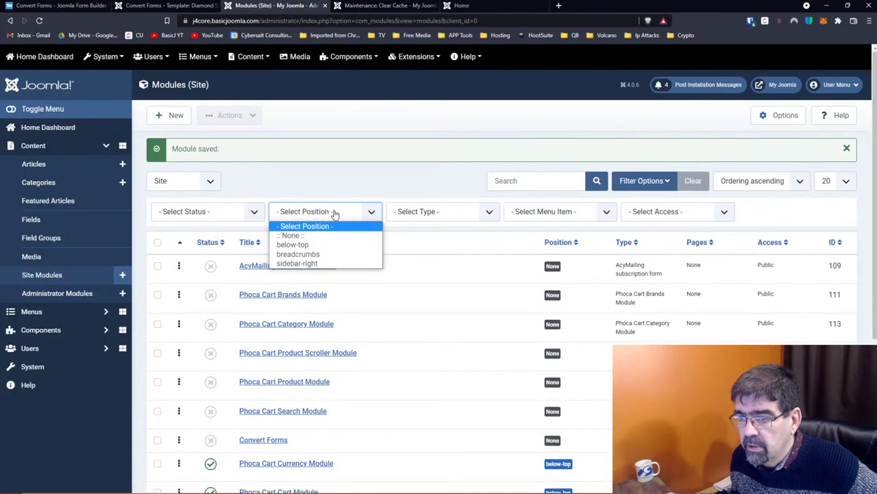
pyautogui.click(329, 263)
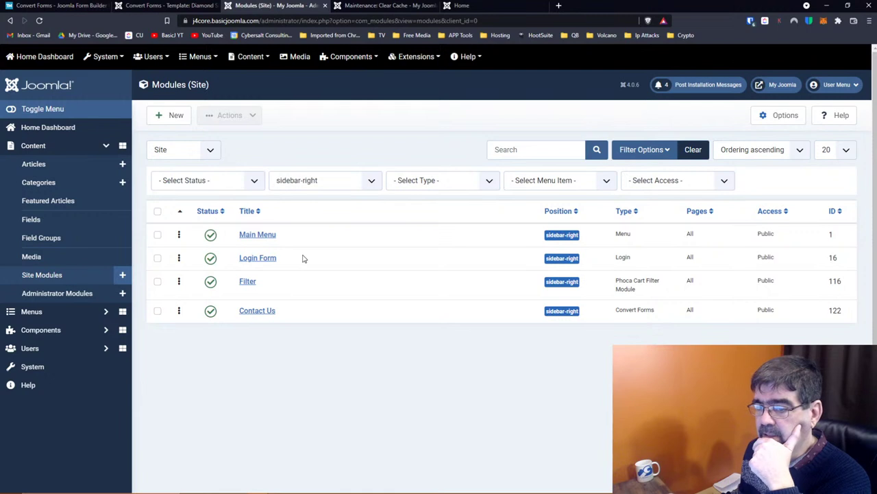
pyautogui.click(212, 282)
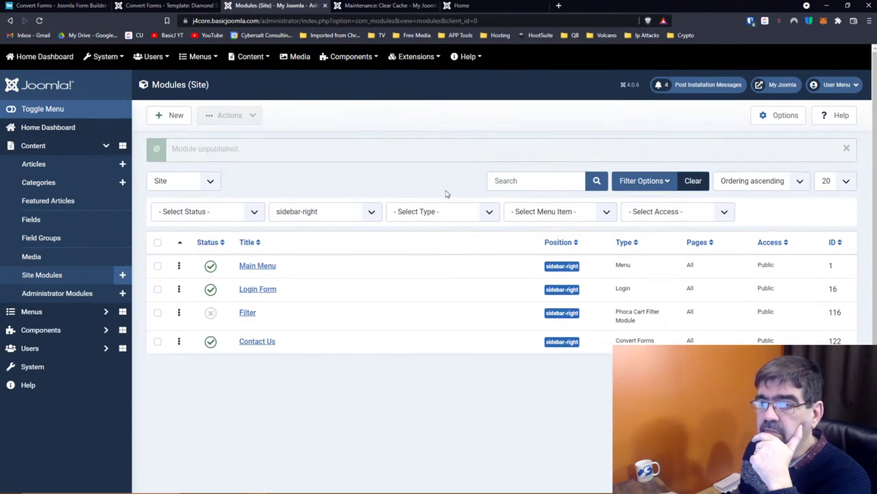
# Reload the site's Home page and check the sidebar for the Filter module and the position of Contact Us
pyautogui.click(459, 5)
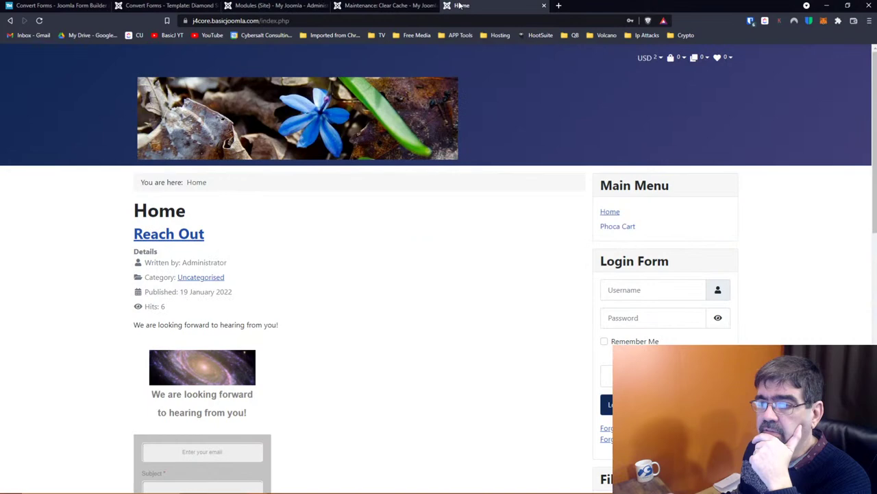
pyautogui.click(39, 20)
pyautogui.scroll(-4, 469, 233)
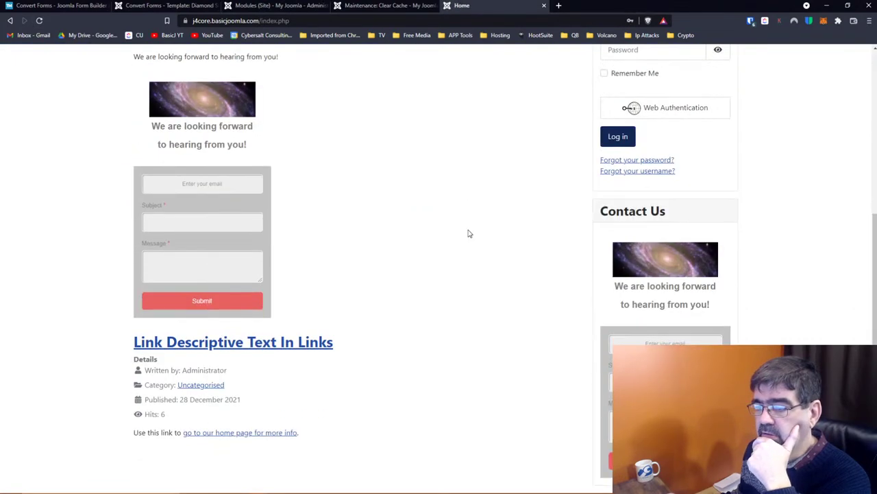
pyautogui.press('F5')
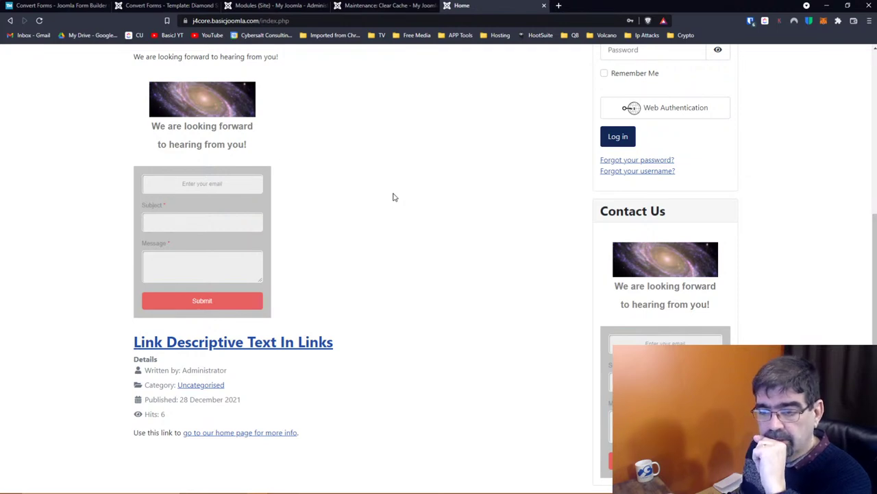
pyautogui.press('F5')
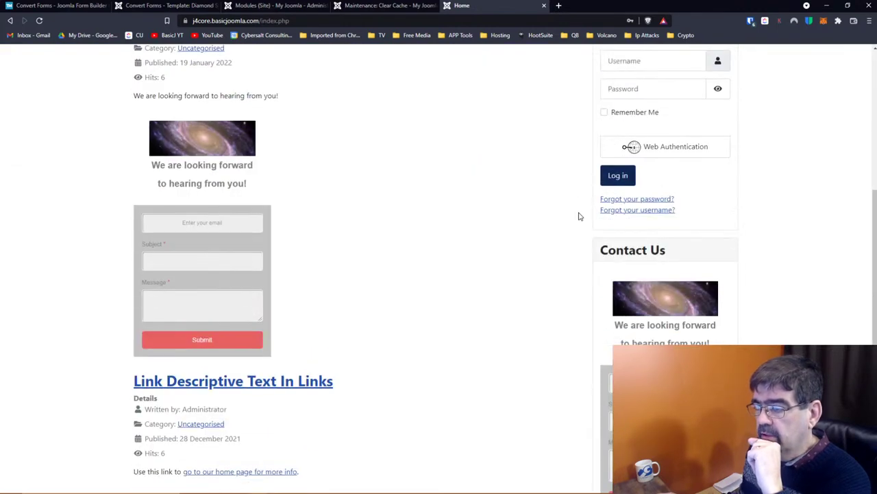
# Move the Contact Us module directly above Login Form in the sidebar-right modules list
pyautogui.click(386, 5)
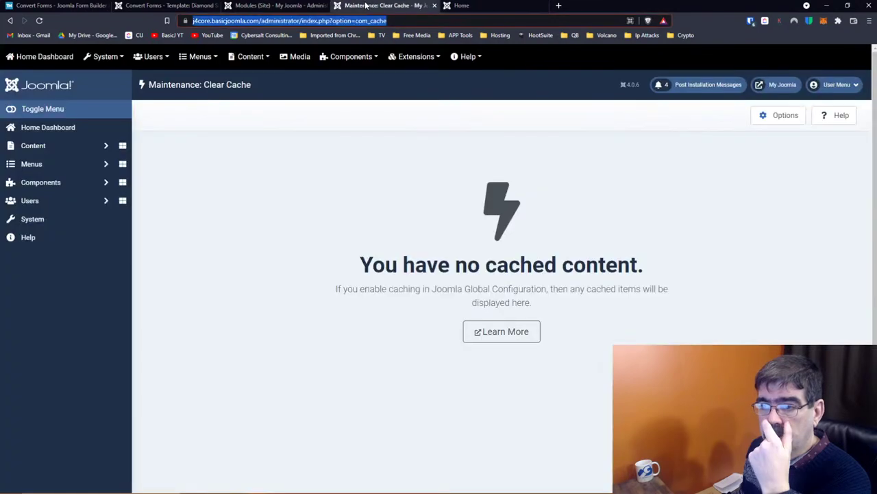
pyautogui.click(284, 5)
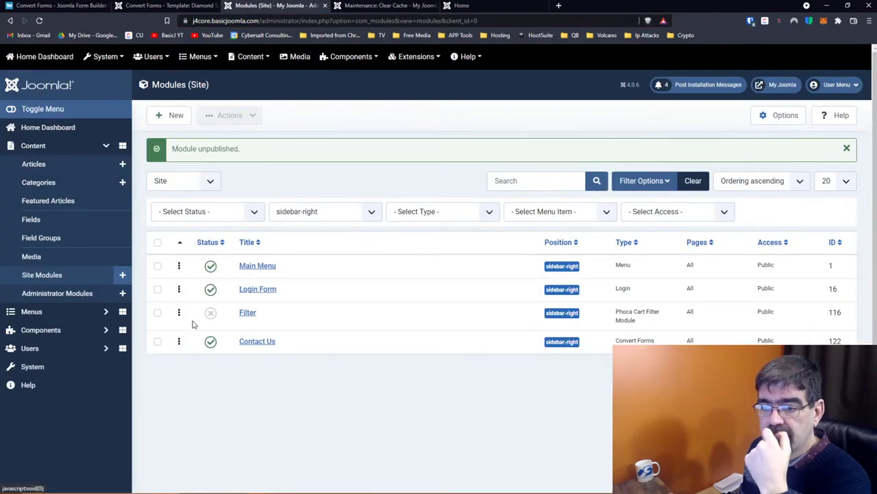
pyautogui.moveTo(179, 341); pyautogui.dragTo(178, 289)
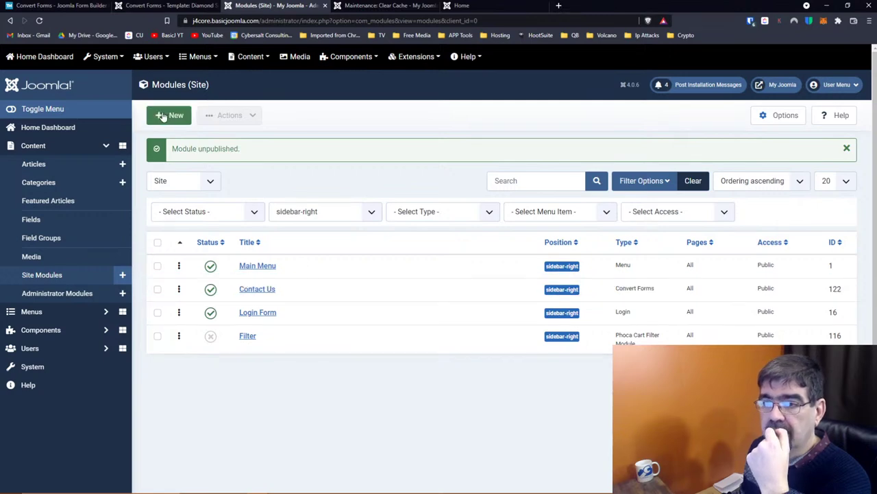
# Reload the Home page and check whether Contact Us follows the new module order in the sidebar
pyautogui.click(472, 5)
pyautogui.click(39, 21)
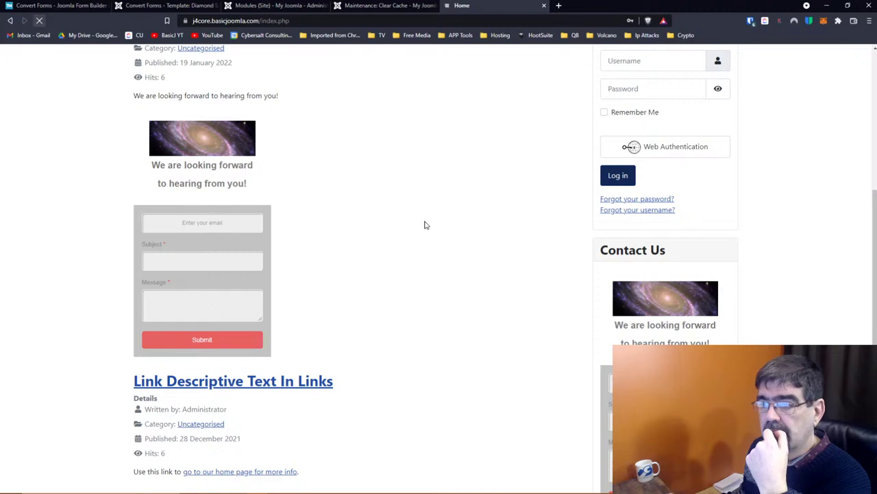
pyautogui.scroll(4, 460, 233)
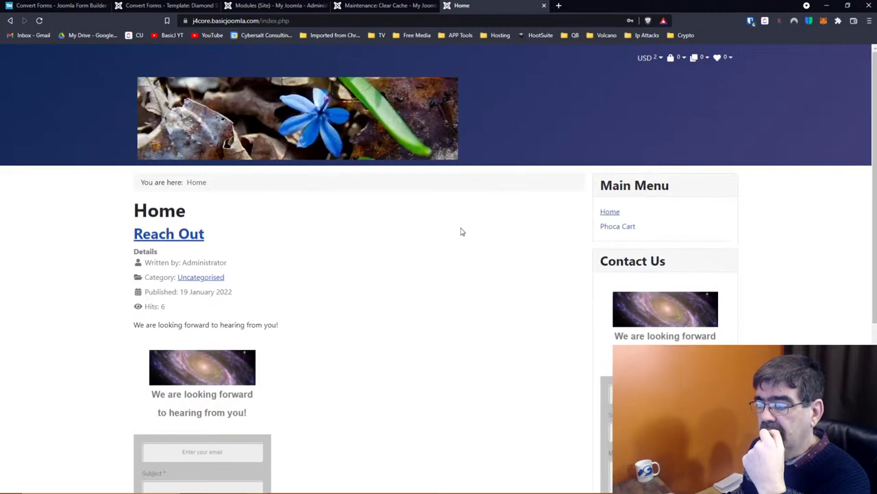
pyautogui.click(155, 6)
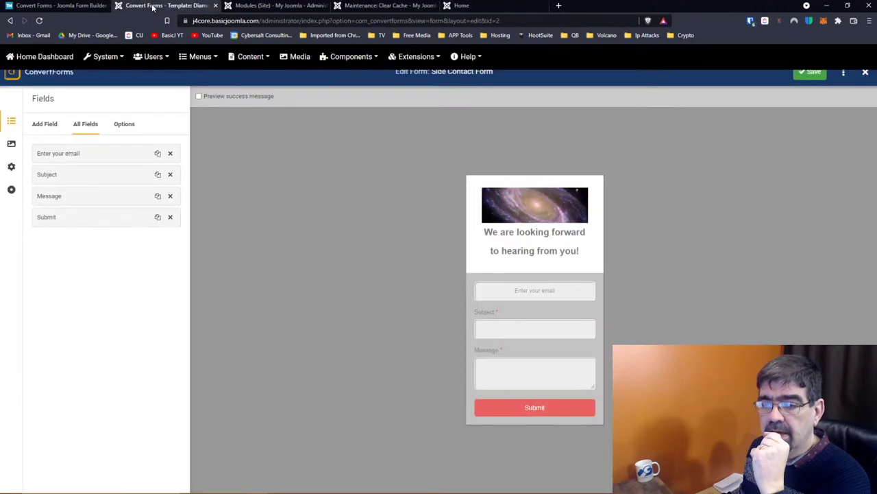
# Start a new site module of the Custom type, finding the type by searching for "cus"
pyautogui.click(268, 5)
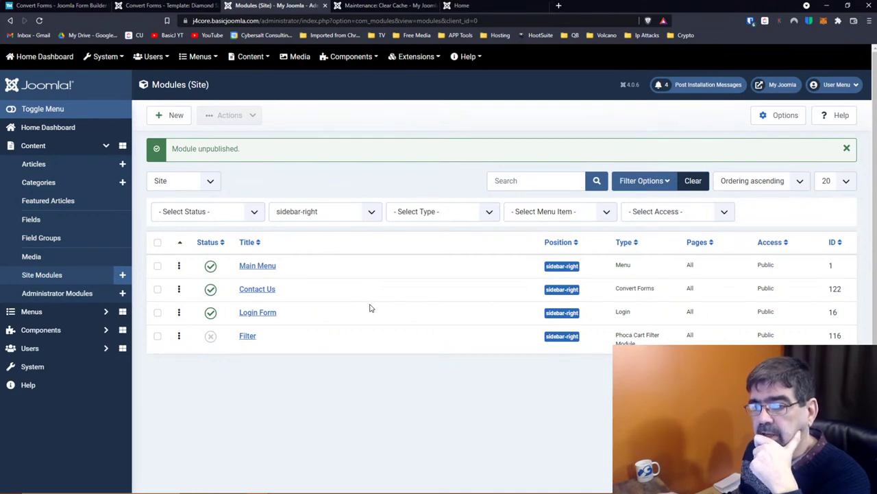
pyautogui.click(171, 118)
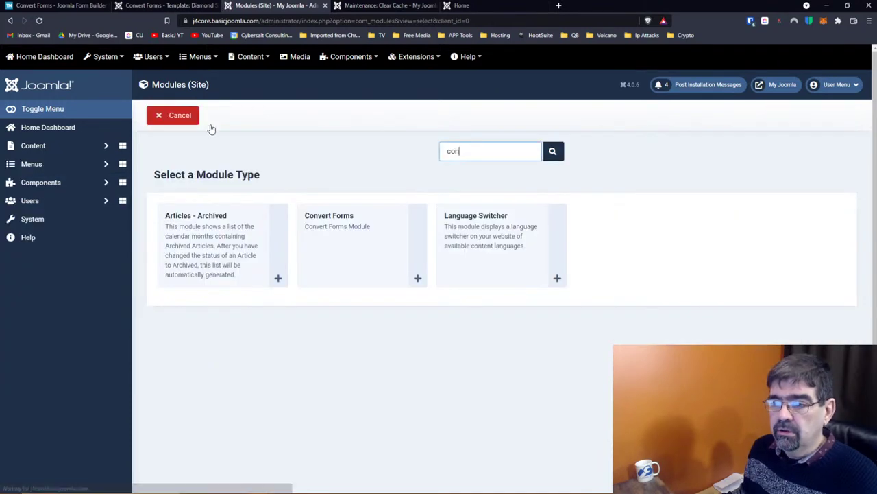
pyautogui.doubleClick(481, 153)
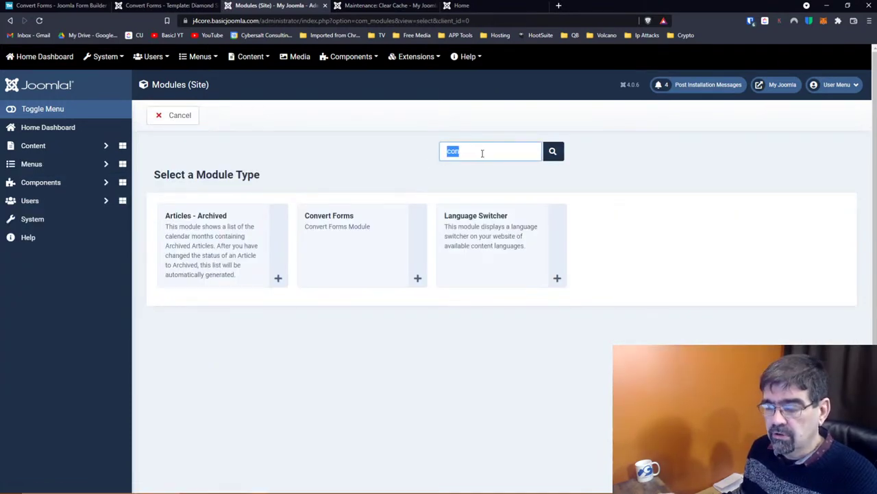
pyautogui.write('cus')
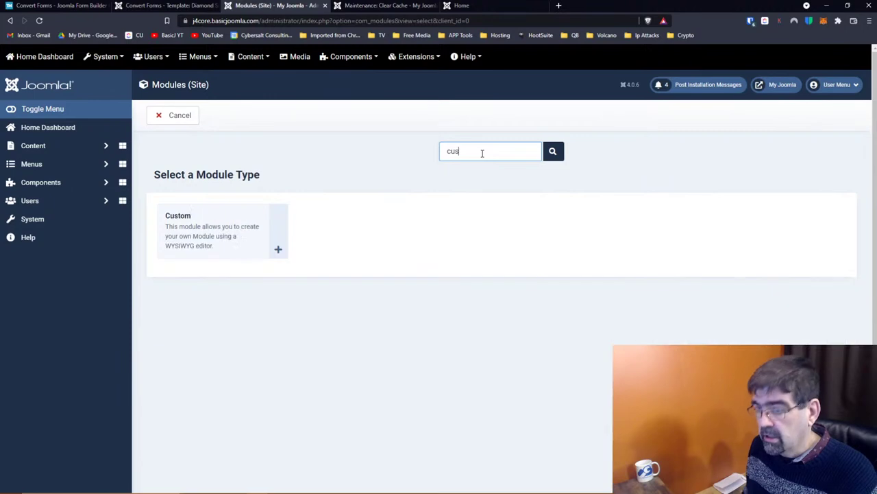
pyautogui.click(184, 235)
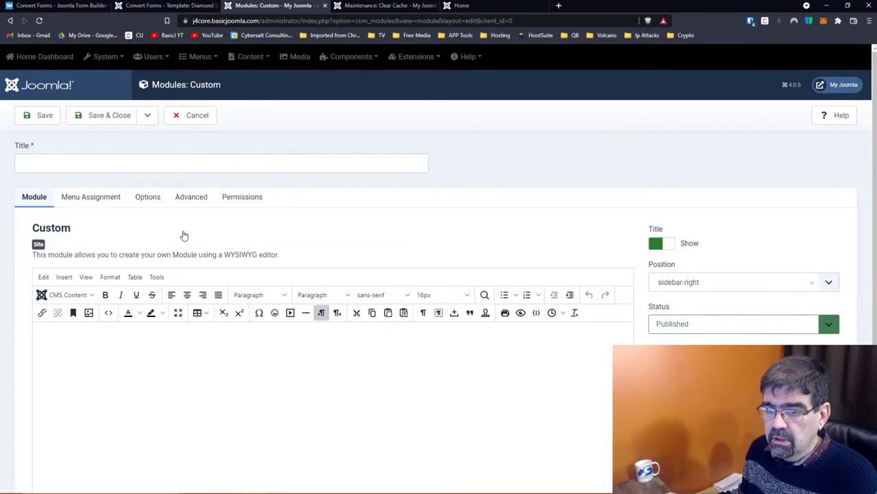
# Title the custom module "test", enter "test" as its content, and save and close it
pyautogui.click(151, 160)
pyautogui.write('test')
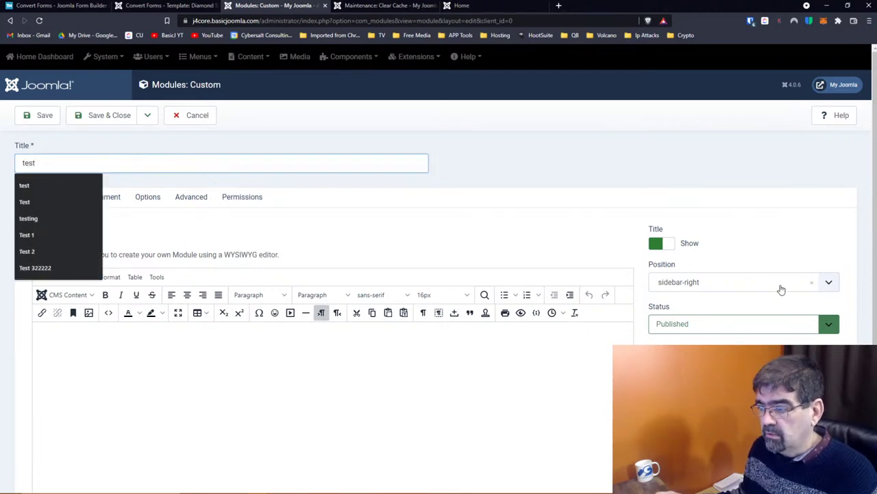
pyautogui.click(394, 372)
pyautogui.write('test')
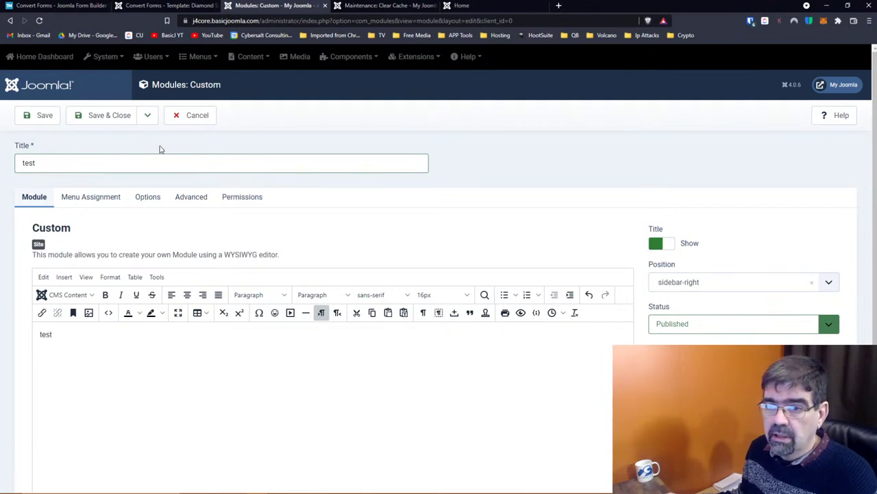
pyautogui.click(107, 117)
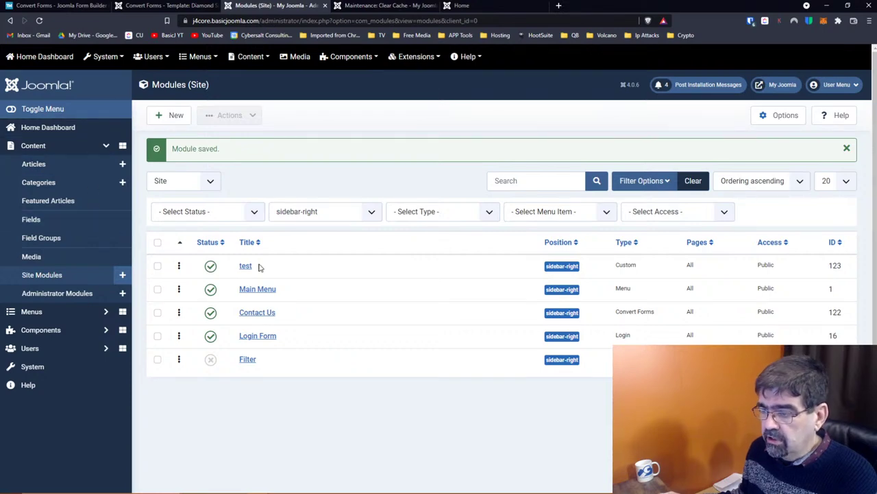
# Check the test module's place on the reloaded Home page and move it directly below Main Menu in the modules list
pyautogui.click(462, 7)
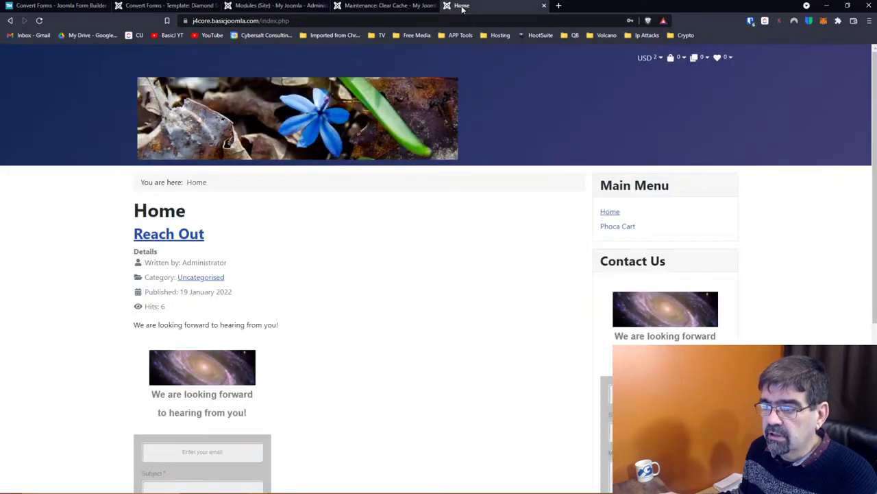
pyautogui.click(39, 21)
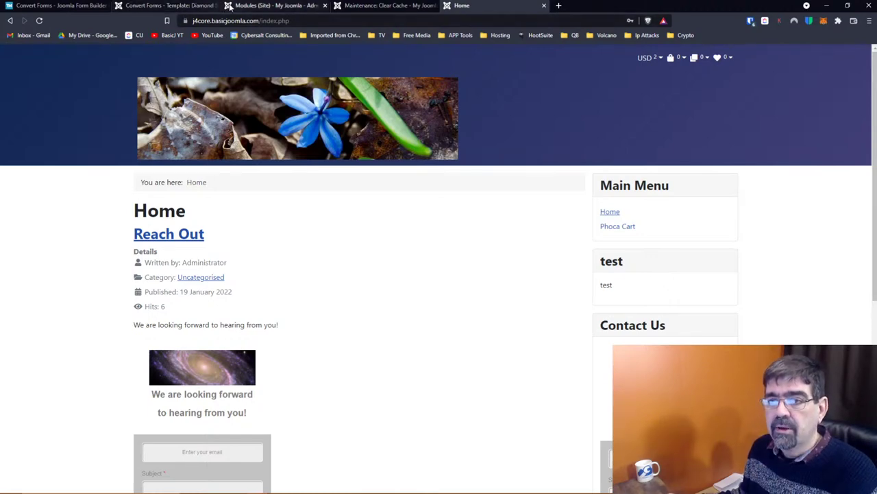
pyautogui.click(252, 6)
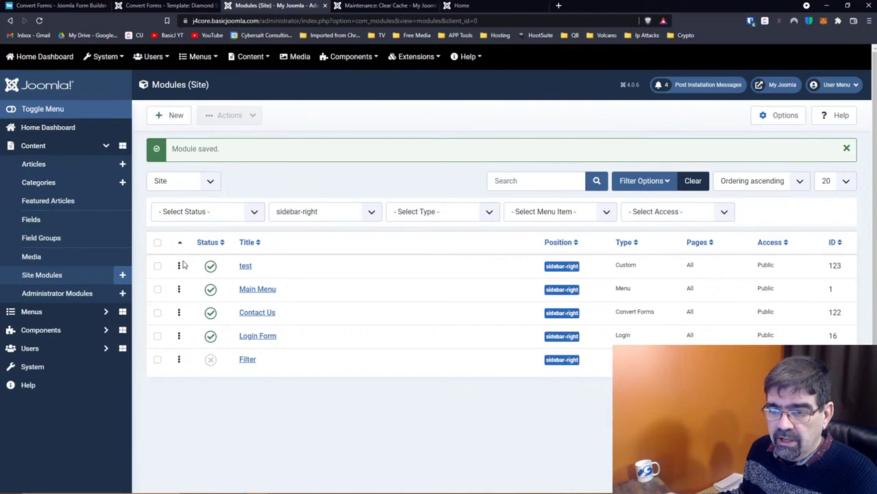
pyautogui.moveTo(179, 265); pyautogui.dragTo(176, 289)
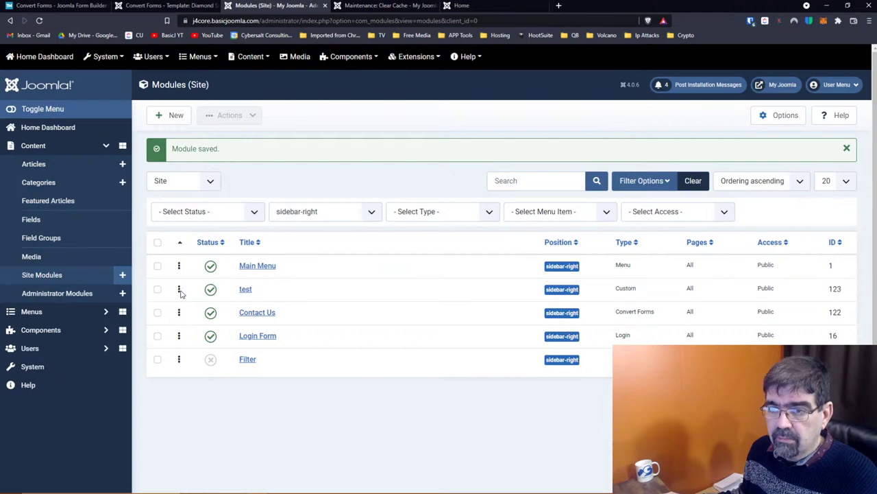
# Reload the Home page and compare its sidebar module order with the sidebar-right modules list
pyautogui.click(480, 6)
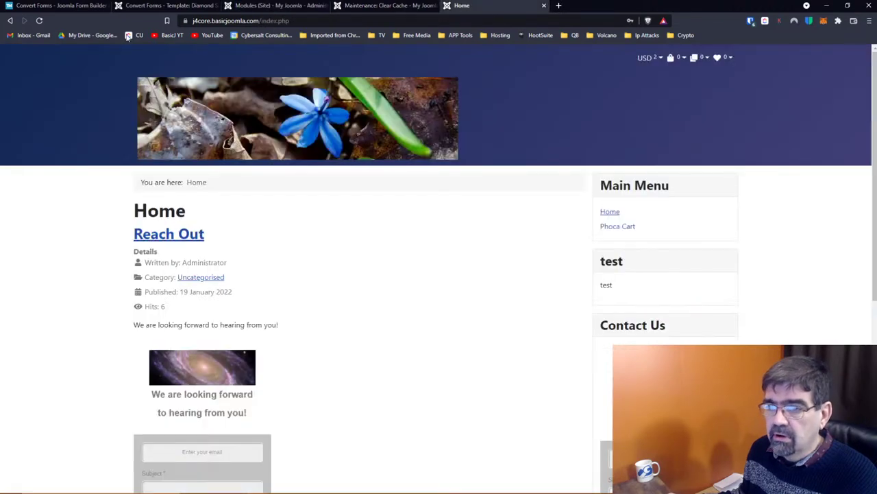
pyautogui.click(39, 21)
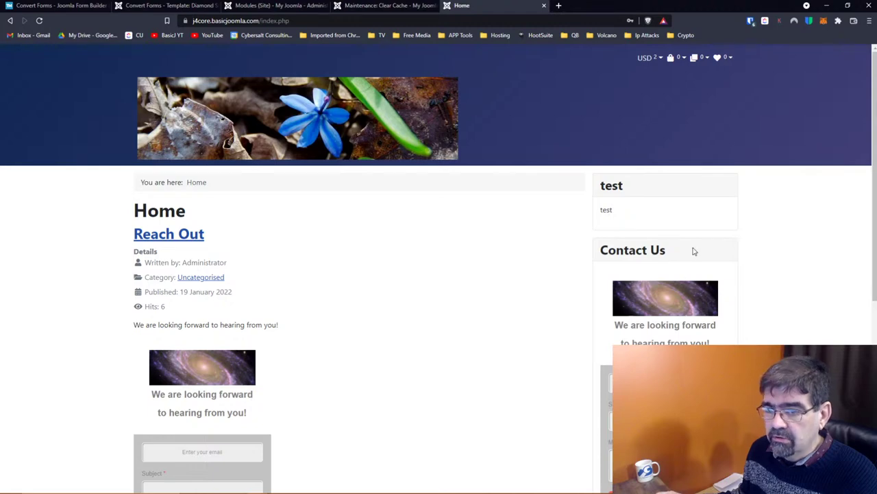
pyautogui.scroll(-5, 694, 251)
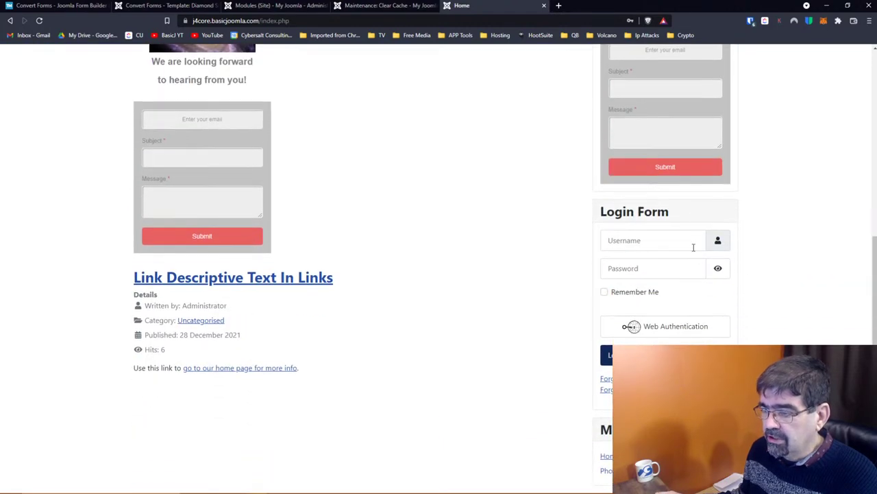
pyautogui.scroll(5, 694, 247)
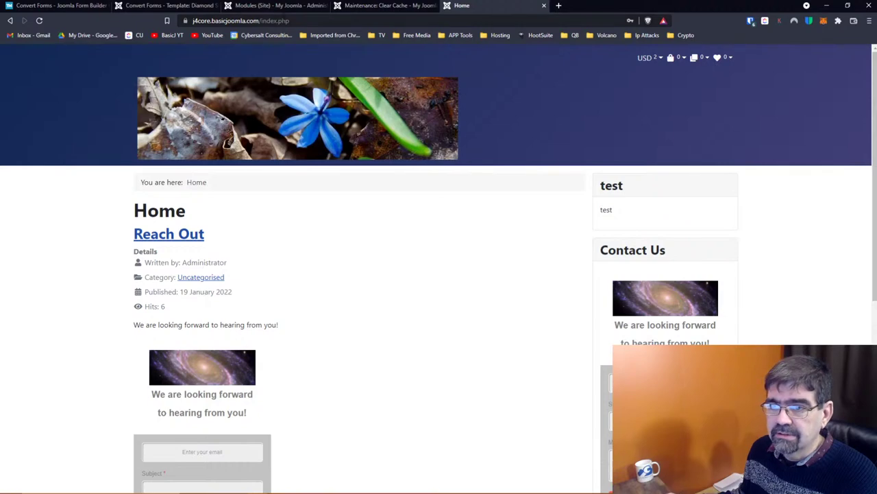
pyautogui.click(272, 7)
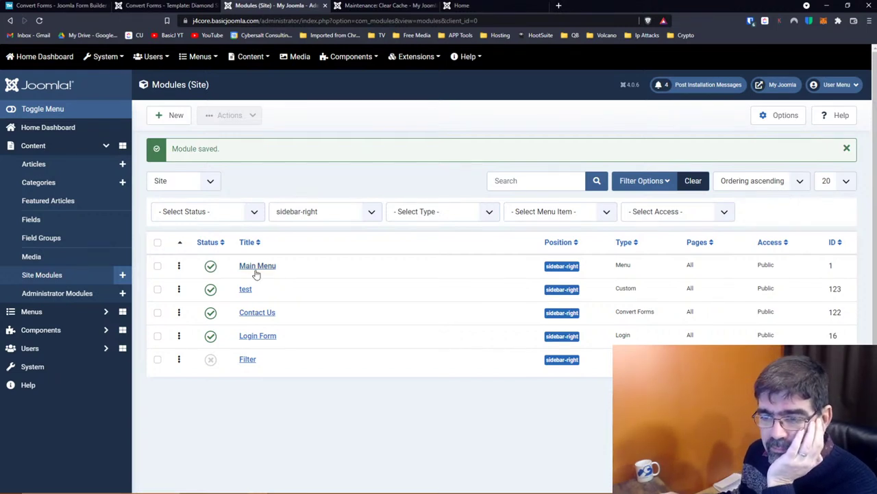
pyautogui.click(461, 6)
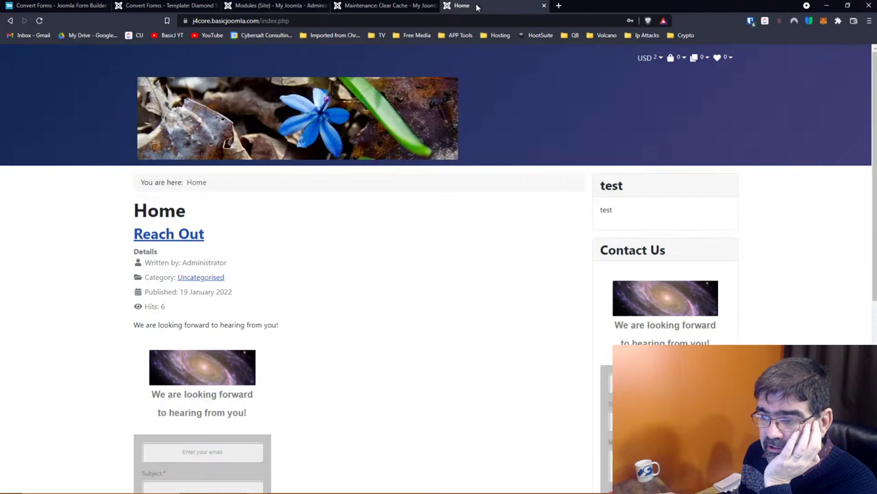
pyautogui.scroll(-5, 619, 233)
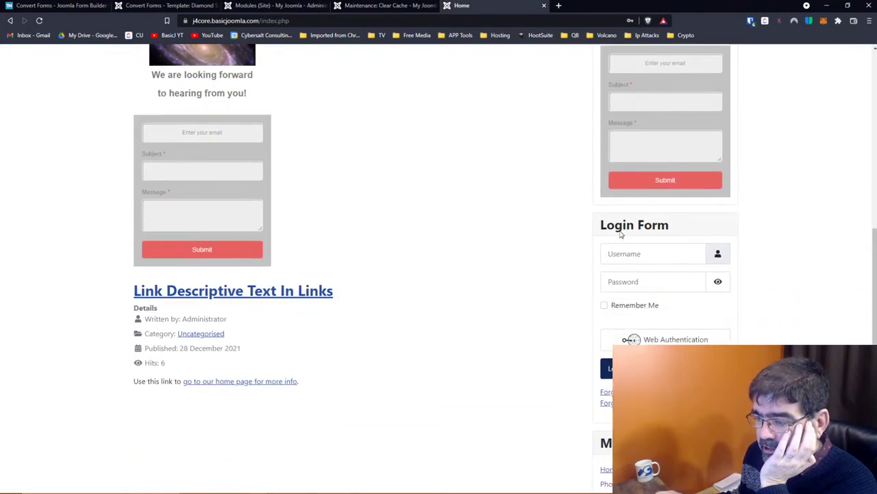
pyautogui.scroll(5, 619, 235)
# Sort the sidebar-right modules list by ordering descending
pyautogui.click(262, 7)
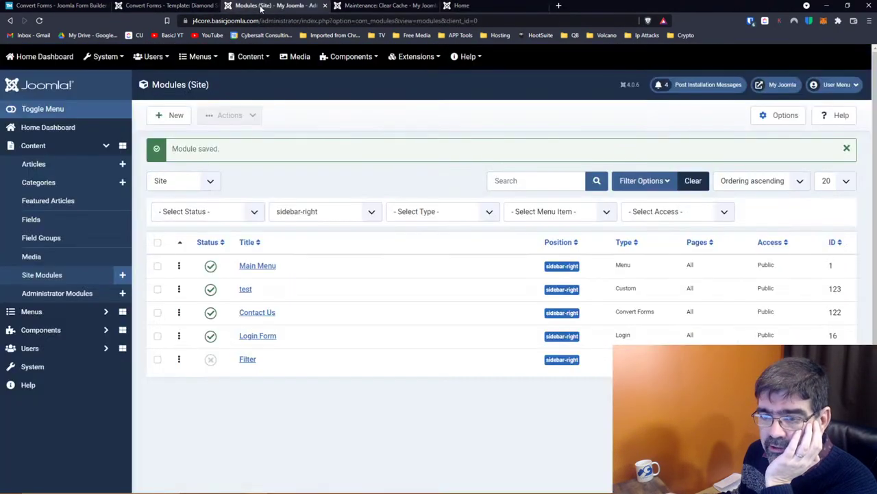
pyautogui.click(181, 243)
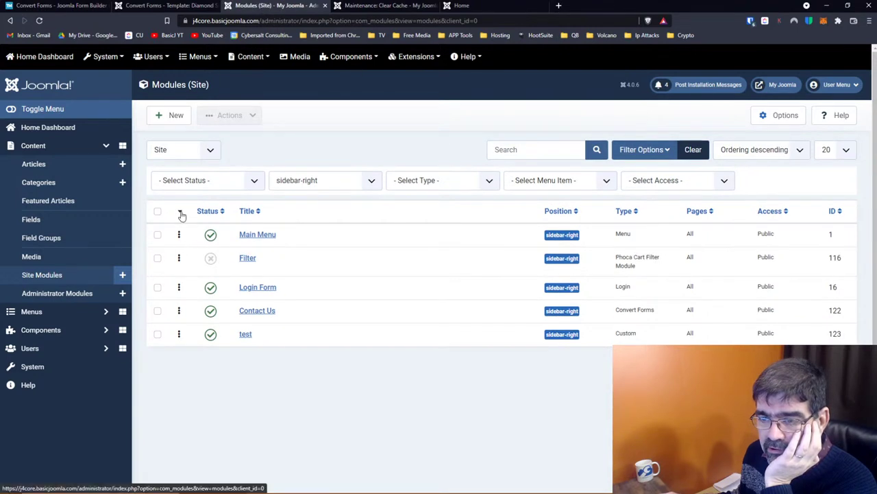
# Sort the sidebar-right modules list by ordering ascending and move Main Menu to the top of the list
pyautogui.click(181, 214)
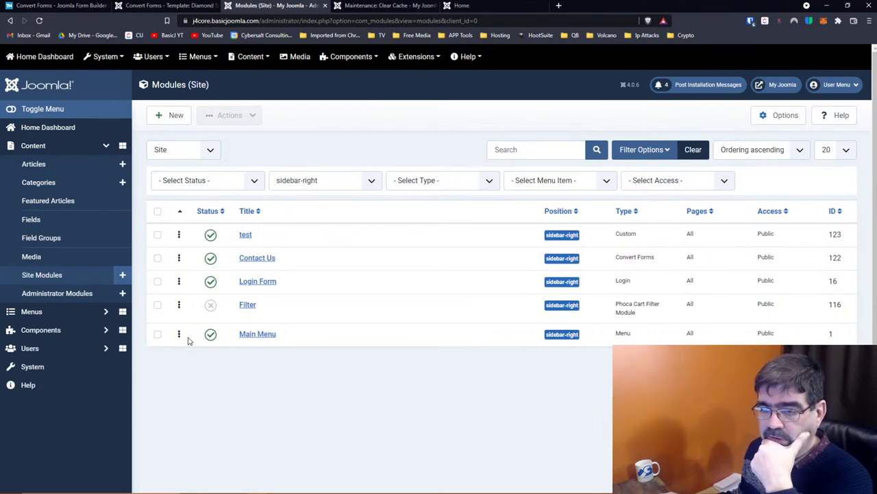
pyautogui.moveTo(179, 334); pyautogui.dragTo(182, 238)
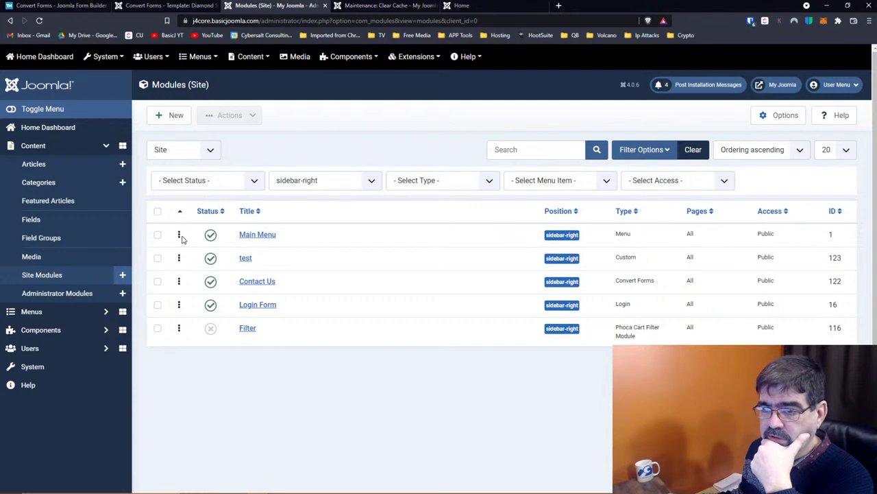
# Compare the module order in the Home page's sidebar with the sidebar-right modules list, and glance at the Clear Cache page
pyautogui.click(473, 5)
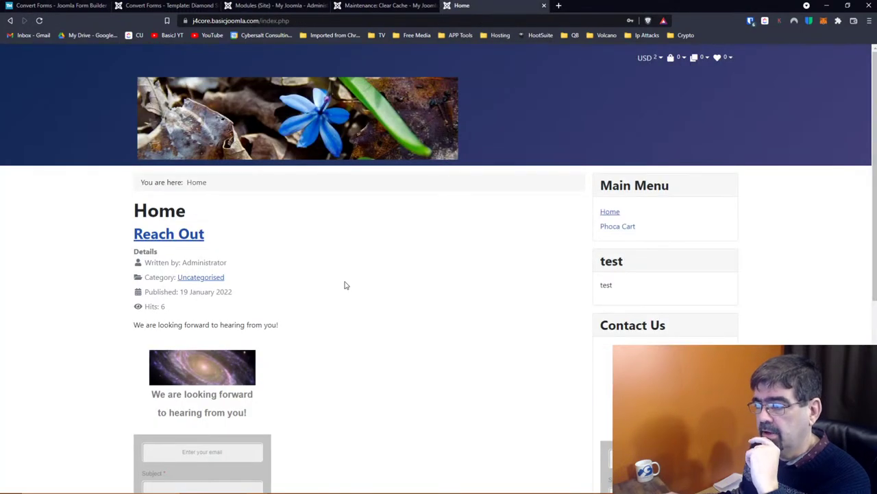
pyautogui.scroll(-4, 644, 312)
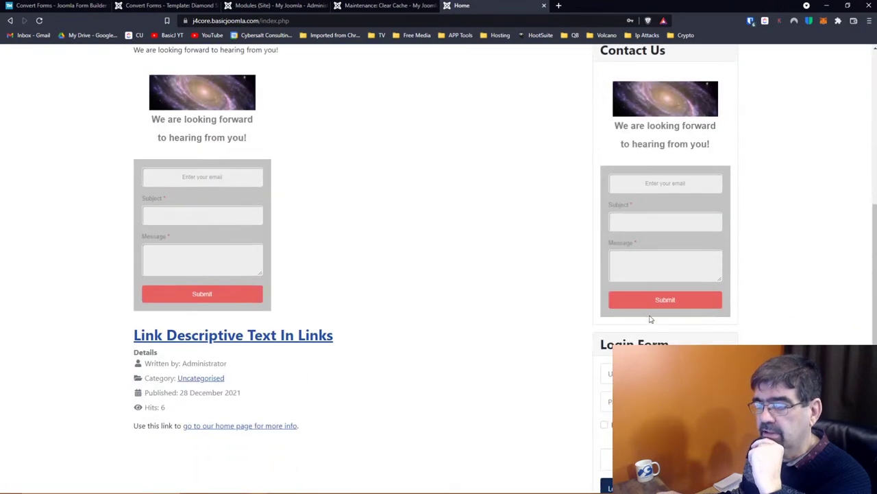
pyautogui.click(255, 6)
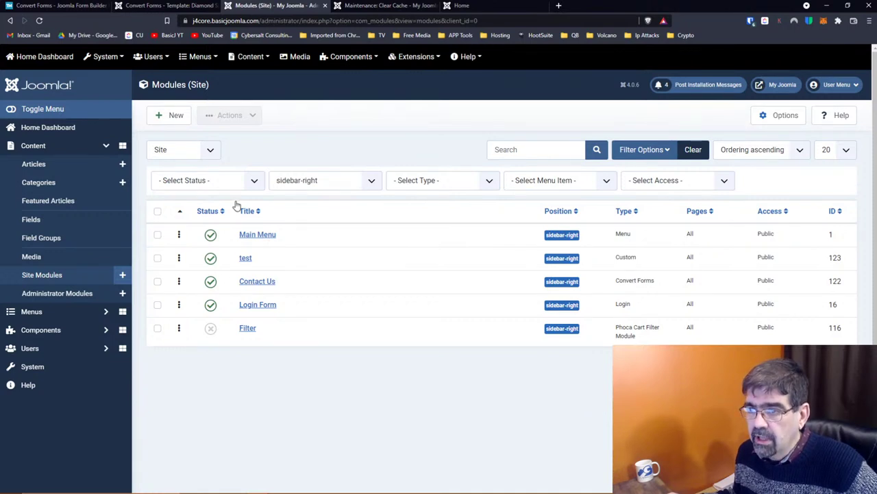
pyautogui.click(387, 6)
pyautogui.click(274, 5)
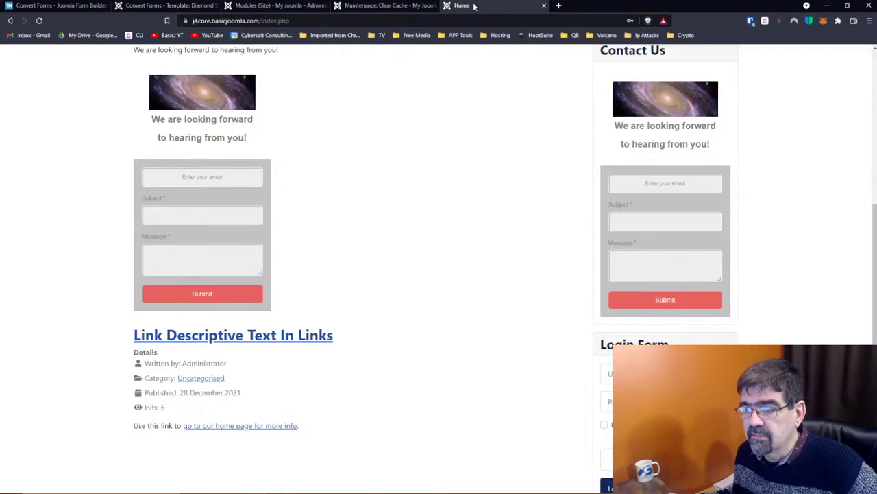
pyautogui.click(473, 5)
pyautogui.click(387, 6)
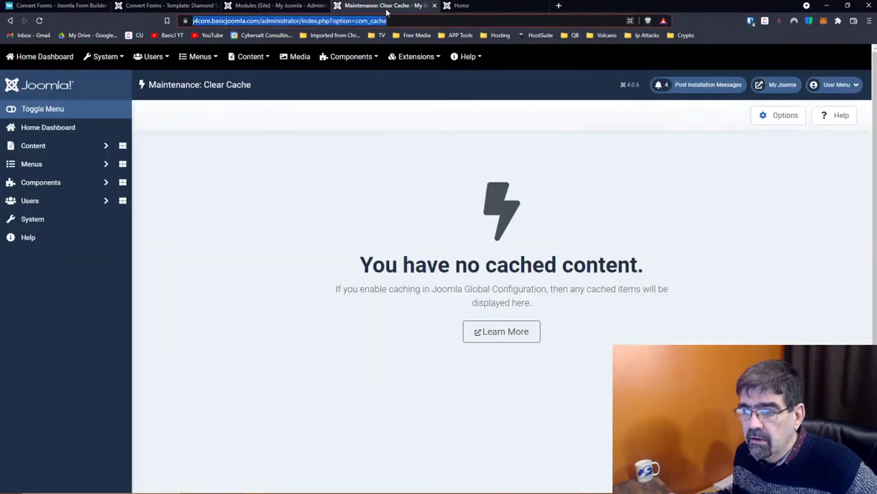
pyautogui.click(264, 5)
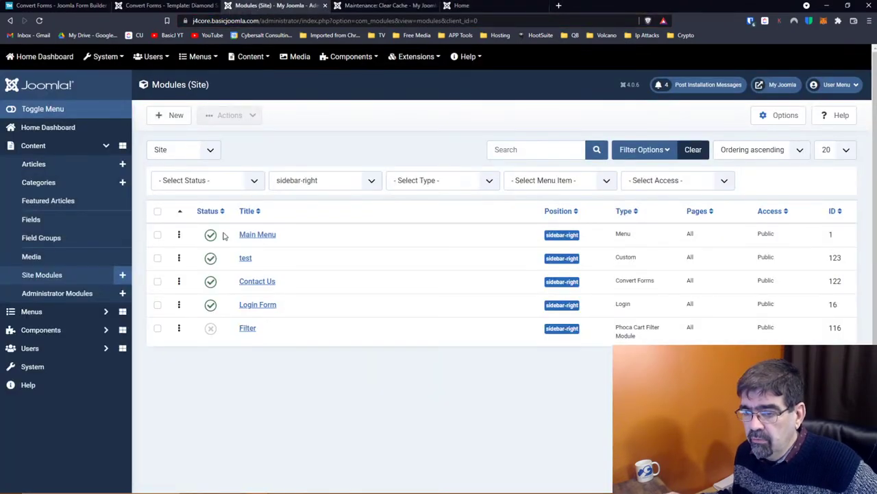
# Save the Contact Us module again without edits and inspect its Ordering setting
pyautogui.click(254, 283)
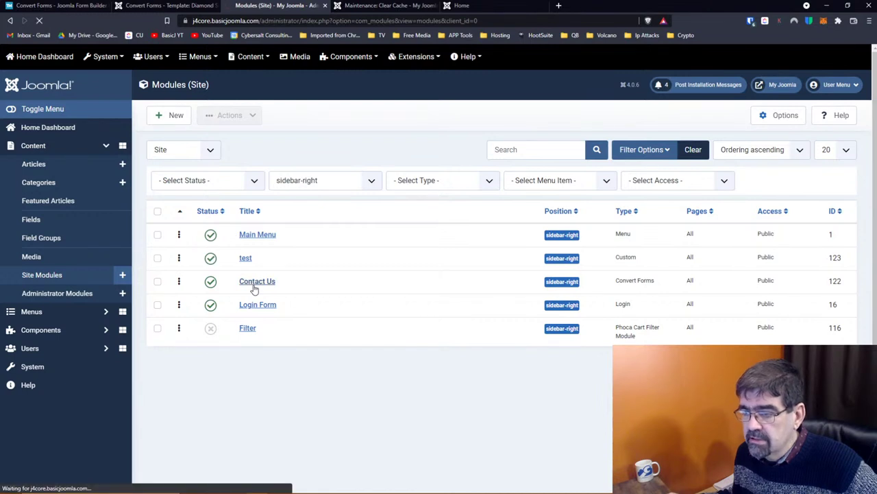
pyautogui.scroll(-1, 816, 174)
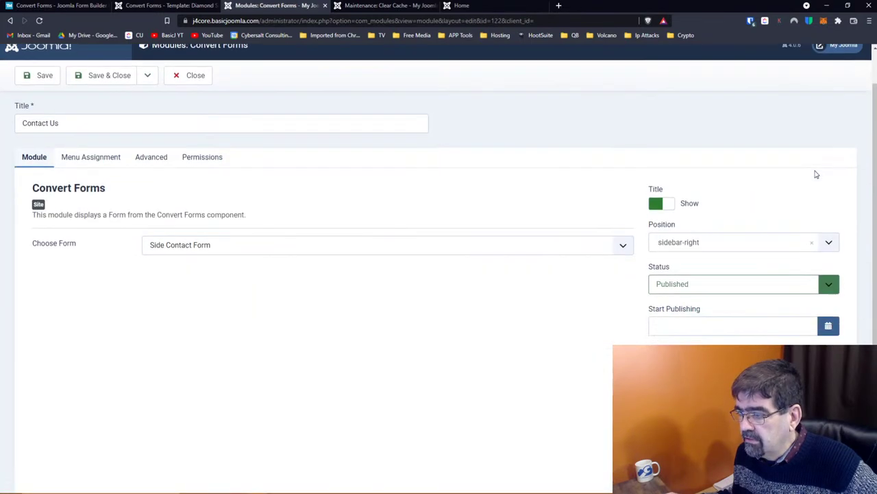
pyautogui.scroll(-2, 816, 175)
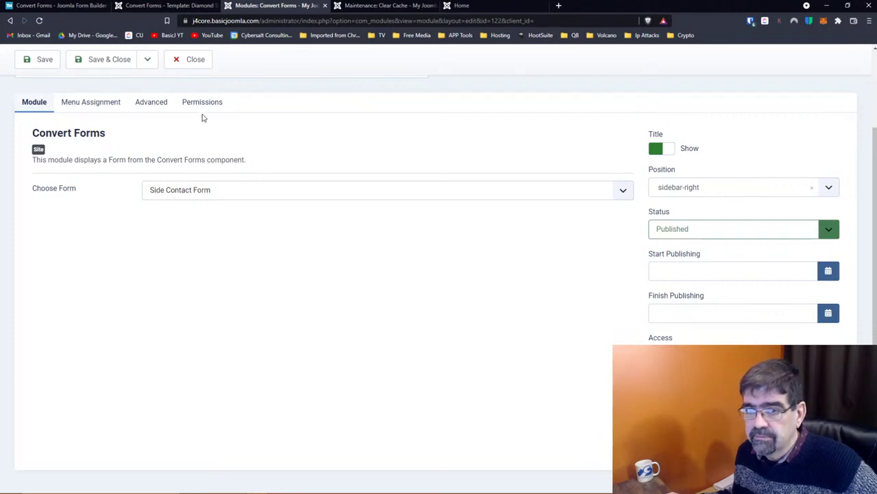
pyautogui.click(29, 61)
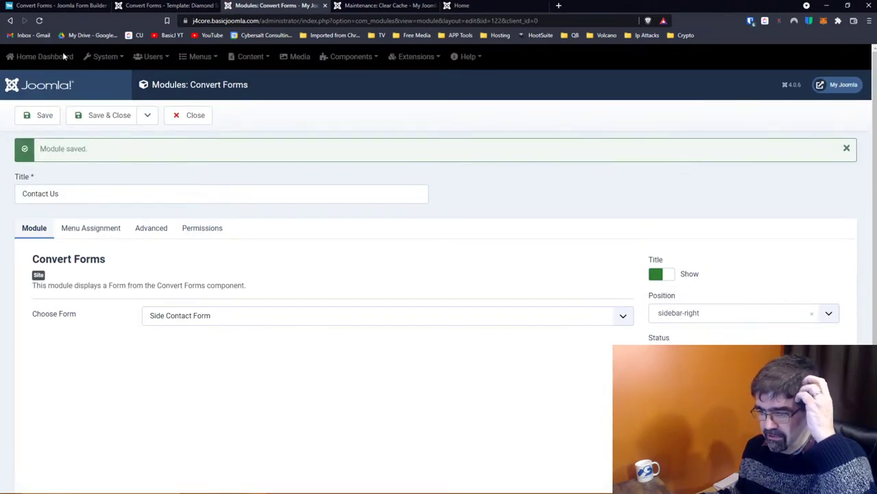
pyautogui.scroll(-2, 510, 102)
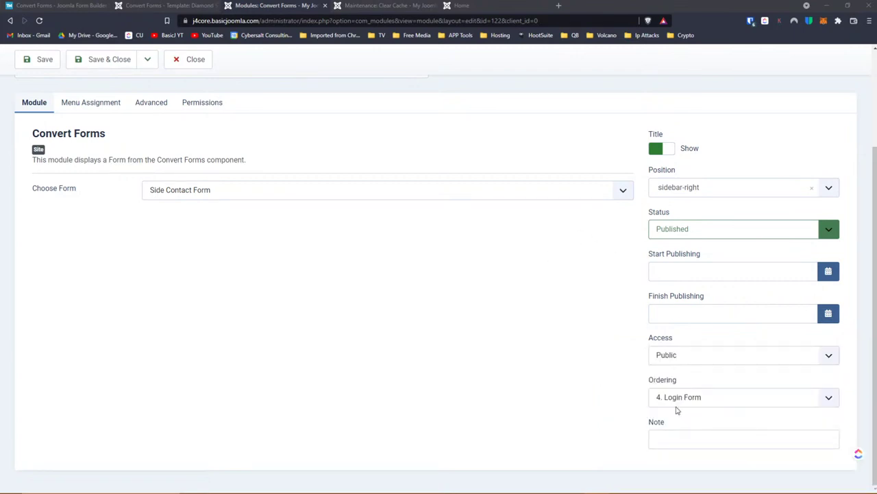
pyautogui.click(673, 404)
pyautogui.click(672, 403)
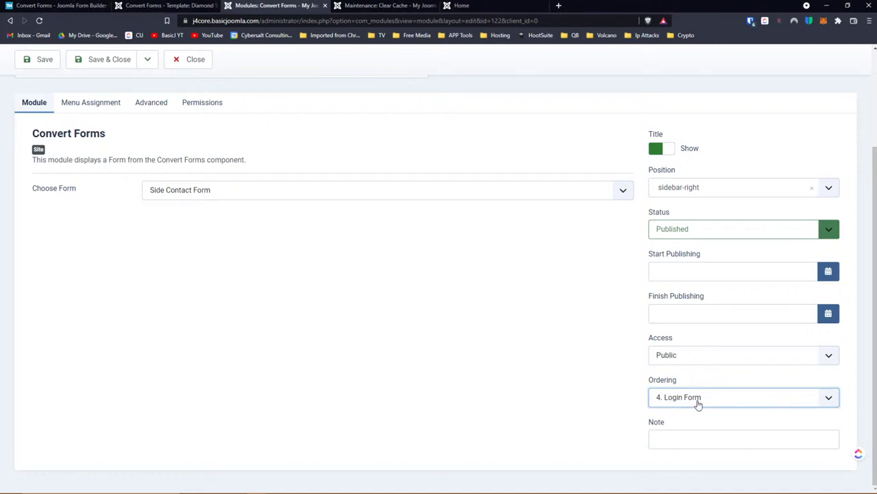
# Reload the Home page to check where Contact Us sits in the sidebar, and close the Contact Us module
pyautogui.click(469, 7)
pyautogui.click(39, 21)
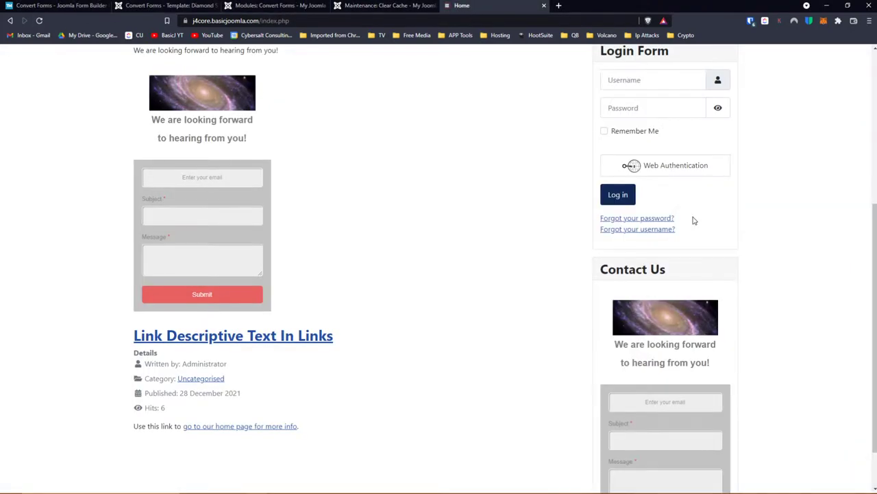
pyautogui.scroll(-1, 691, 219)
pyautogui.scroll(5, 693, 220)
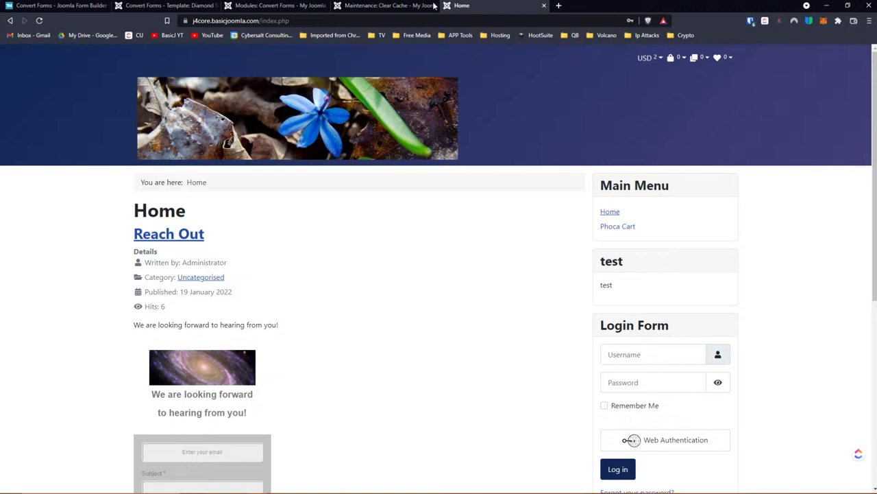
pyautogui.click(267, 6)
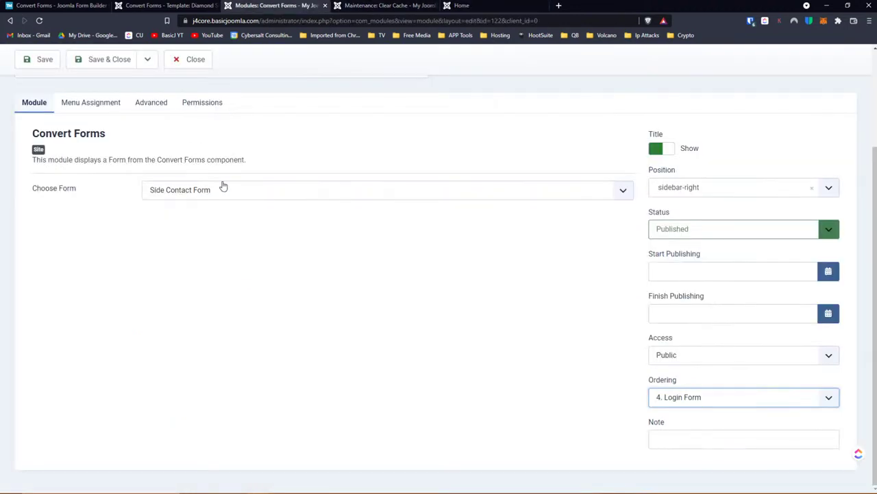
pyautogui.click(185, 65)
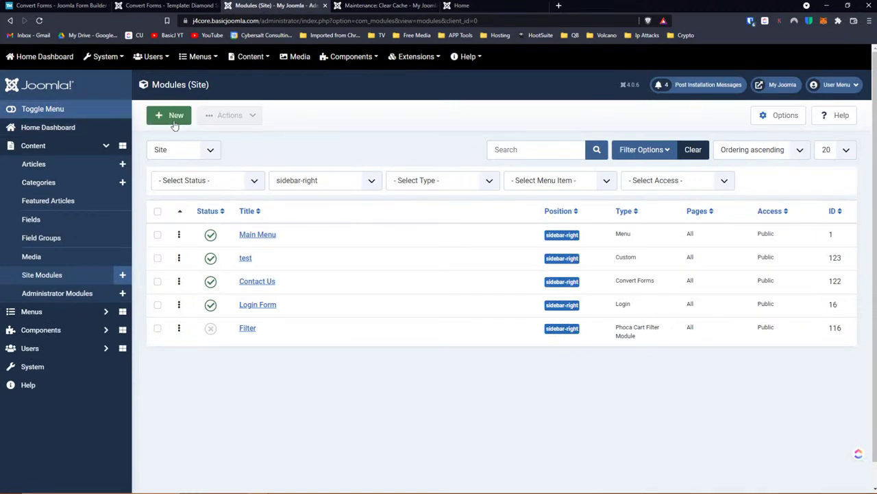
# Create and save a new Custom module titled "Test 2" with the content "Another test" in the sidebar-right position
pyautogui.click(174, 123)
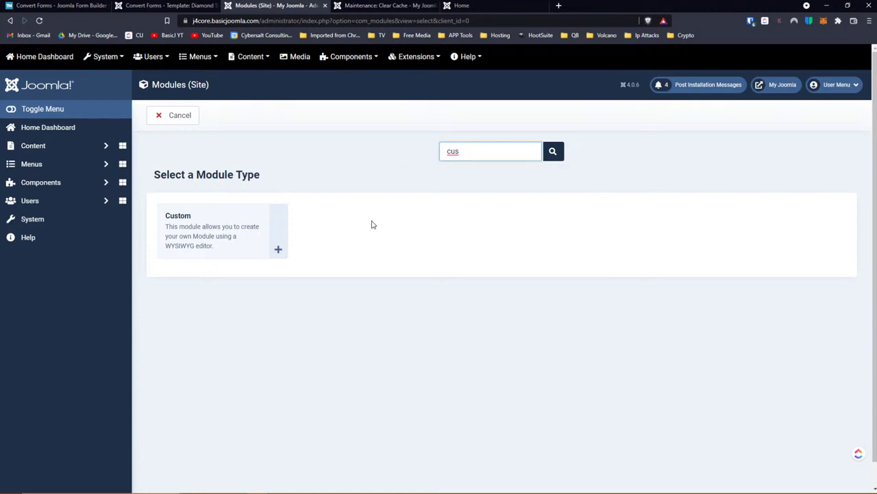
pyautogui.click(253, 223)
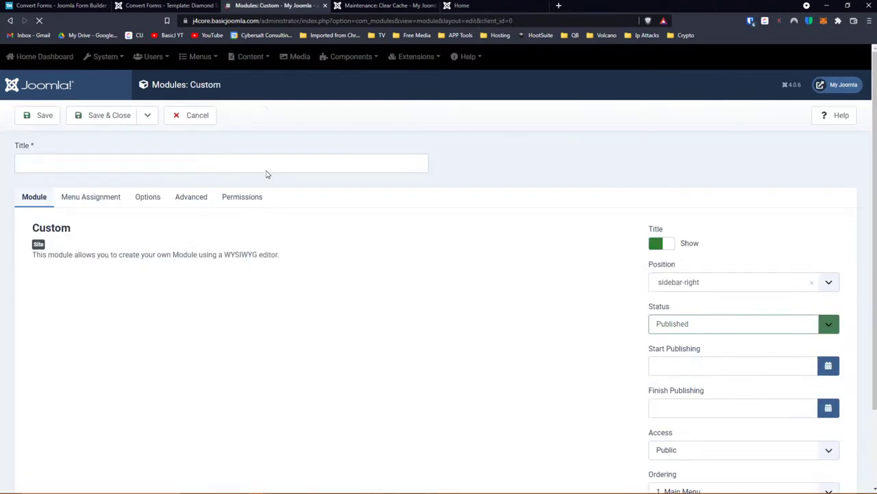
pyautogui.click(266, 169)
pyautogui.write('Test 2')
pyautogui.click(251, 383)
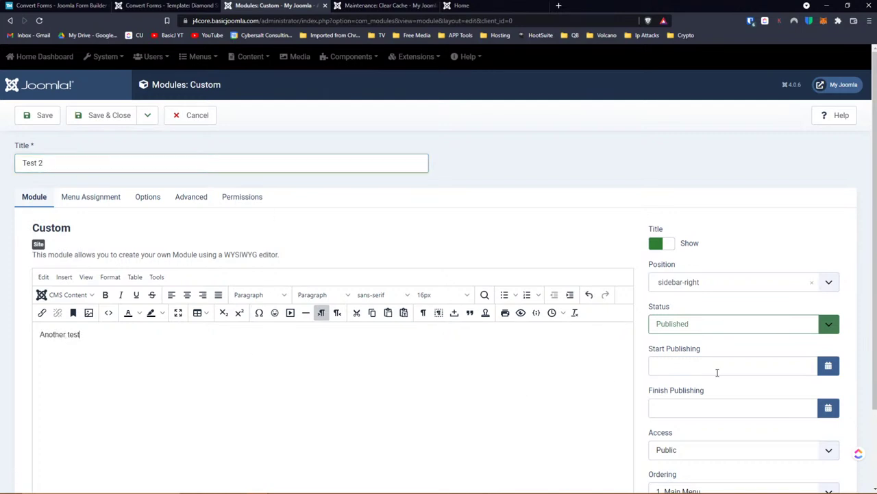
pyautogui.scroll(-1, 720, 357)
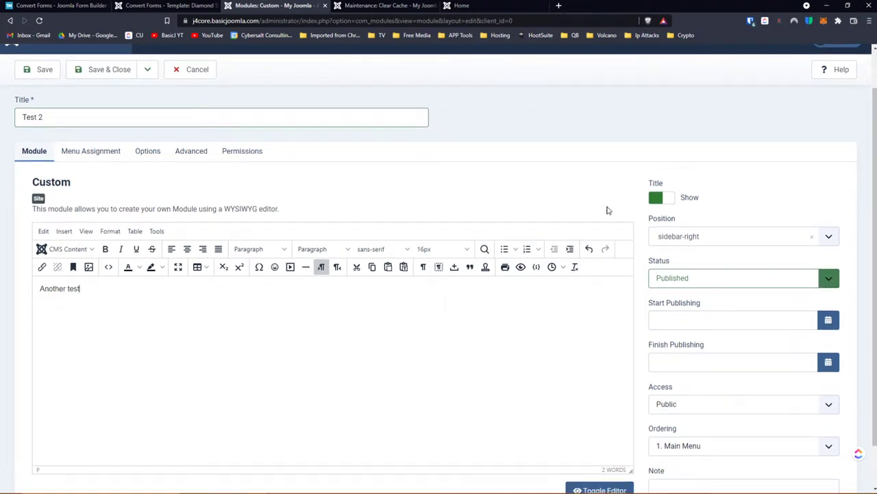
pyautogui.scroll(1, 439, 176)
pyautogui.click(43, 116)
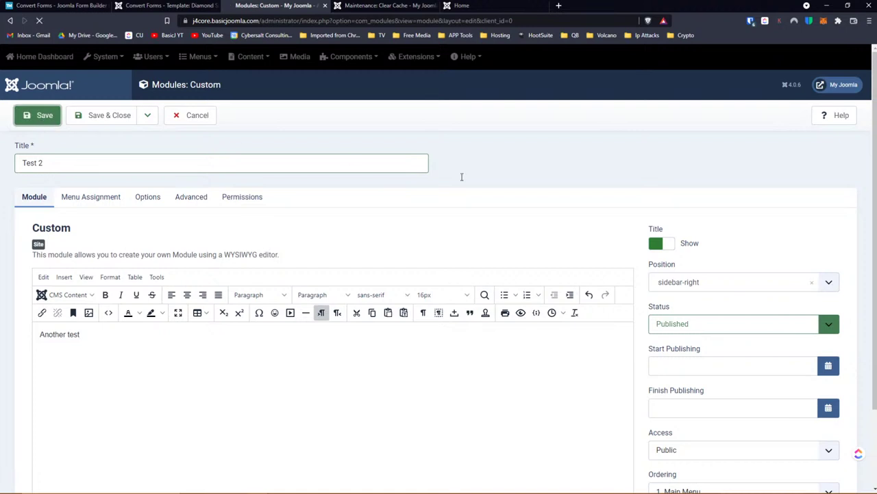
# Examine the Ordering choices of the Test 2 module without changing the selection
pyautogui.scroll(-2, 696, 219)
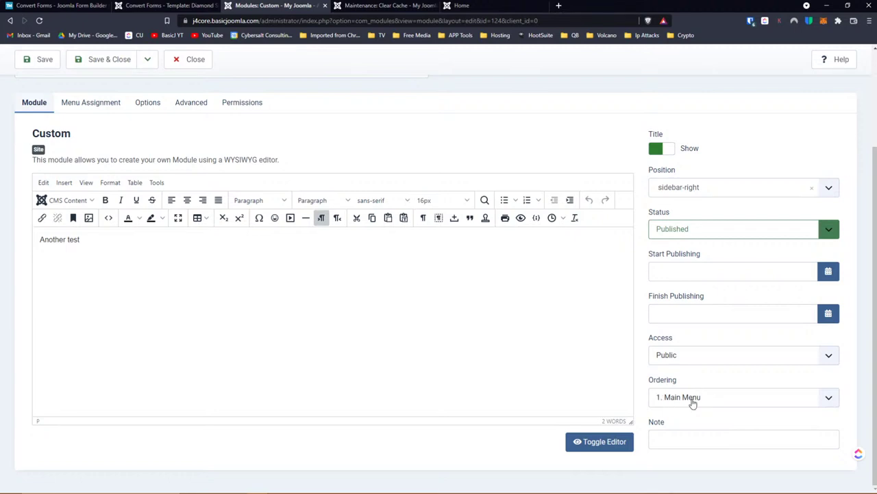
pyautogui.click(830, 400)
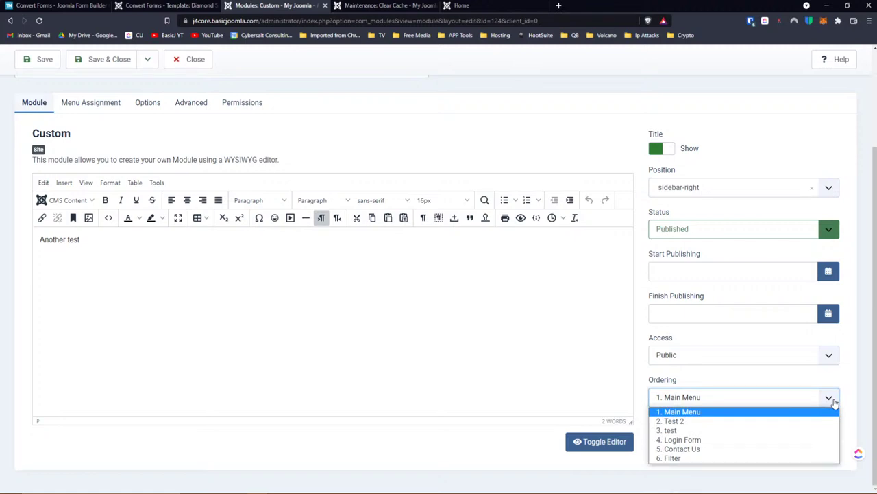
pyautogui.click(833, 401)
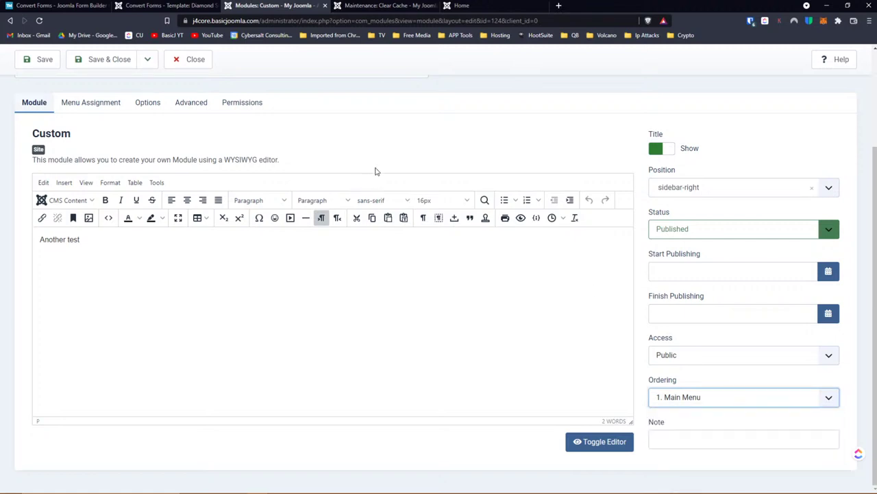
# Check Test 2's place in the Home page's sidebar and close the module
pyautogui.click(460, 5)
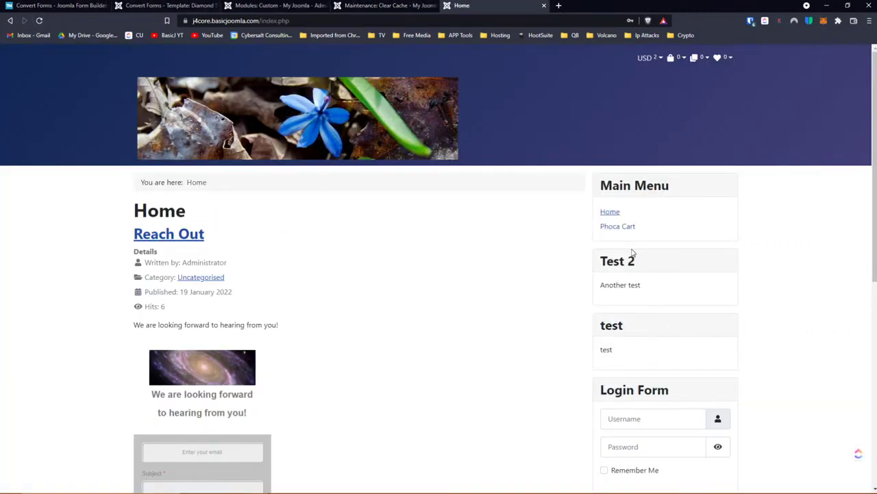
pyautogui.click(288, 6)
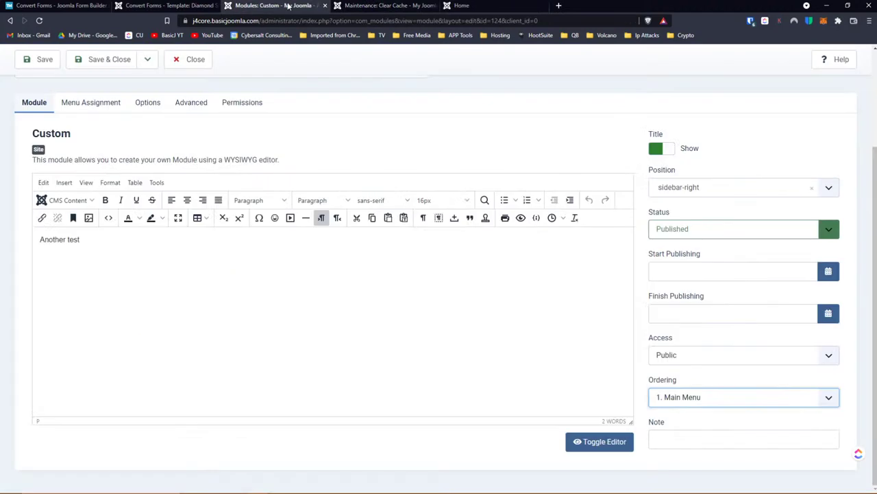
pyautogui.click(176, 64)
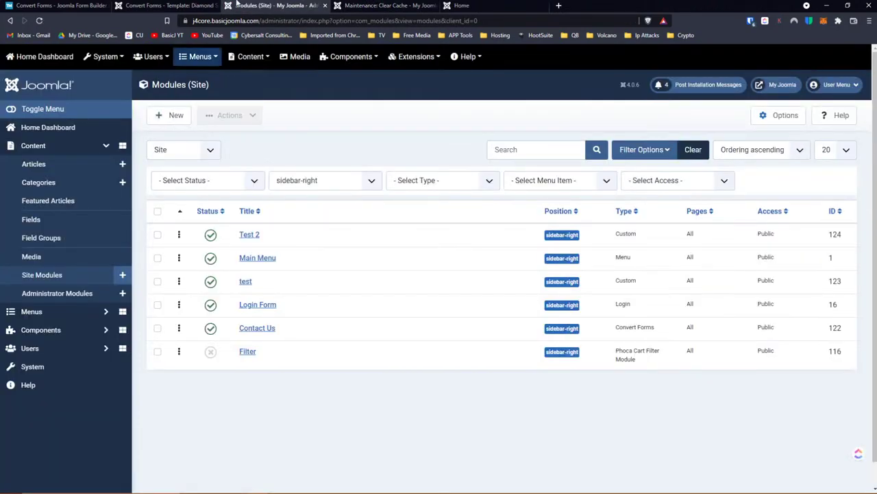
# Switch the modules list to descending ordering and back to ascending, and compare it with the Home page's sidebar
pyautogui.click(180, 213)
pyautogui.click(180, 215)
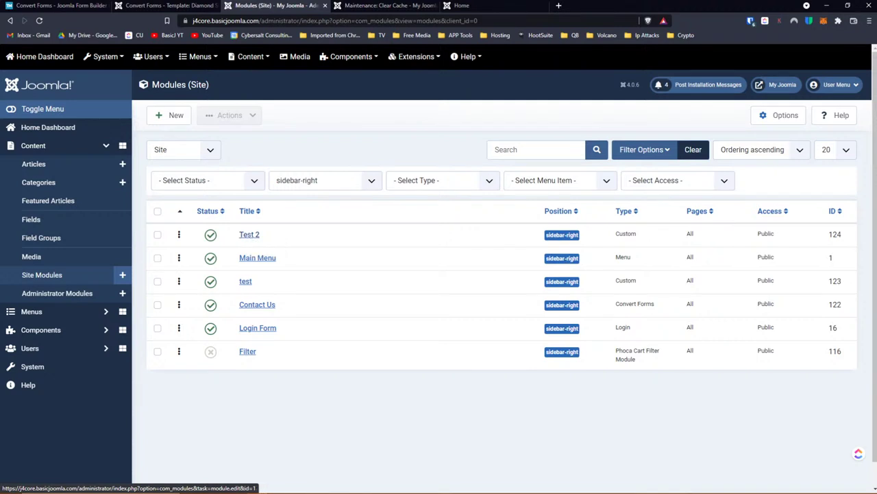
pyautogui.click(484, 6)
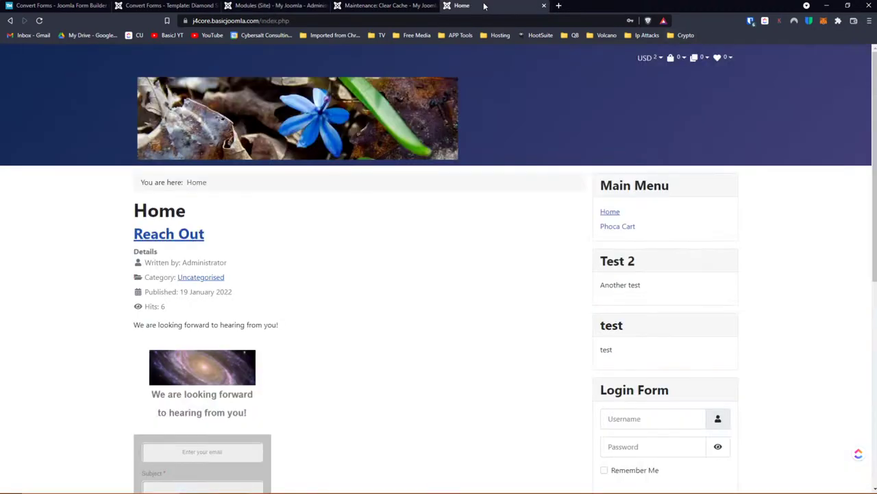
pyautogui.click(274, 5)
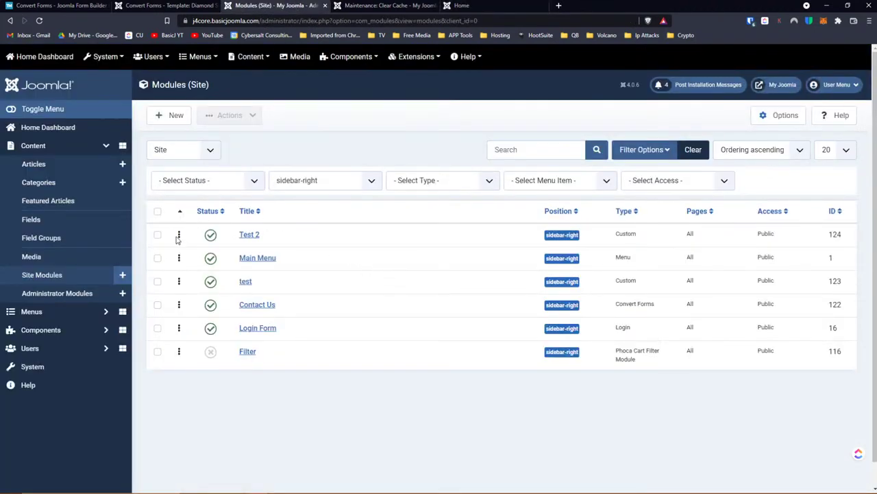
# Reload the modules list page to recheck the order of the sidebar-right modules
pyautogui.click(507, 20)
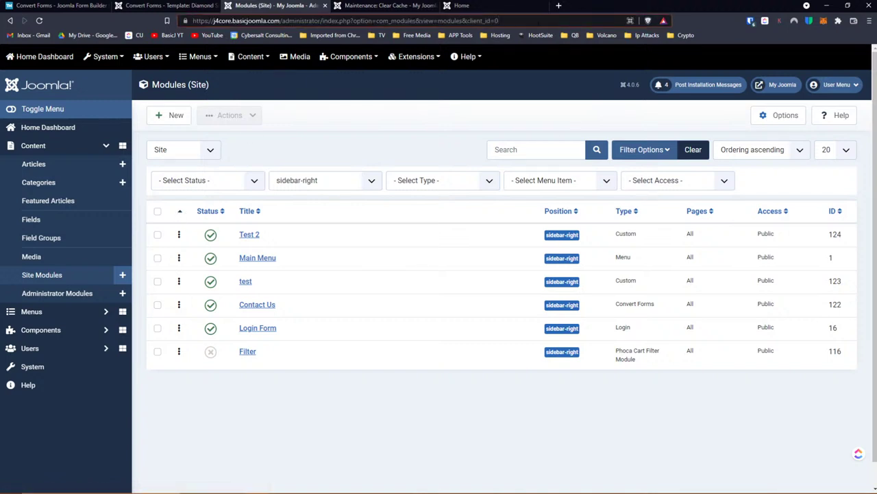
pyautogui.press('Return')
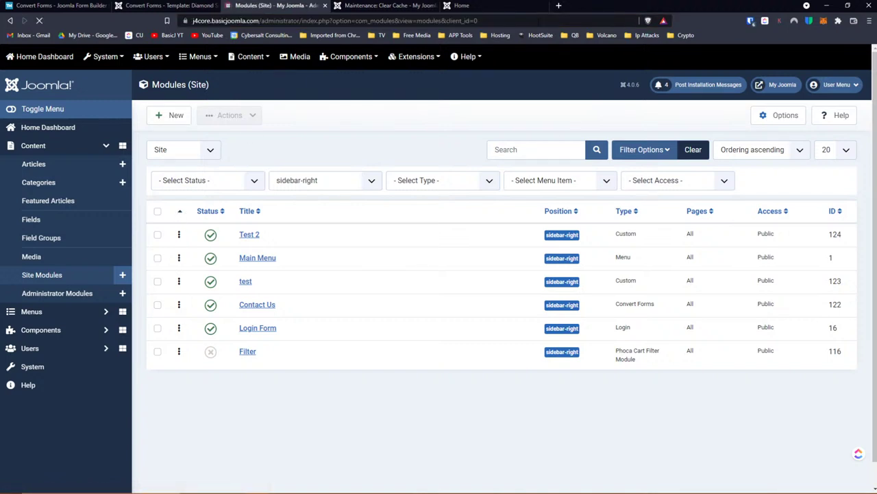
pyautogui.hotkey('ctrl', 'l')
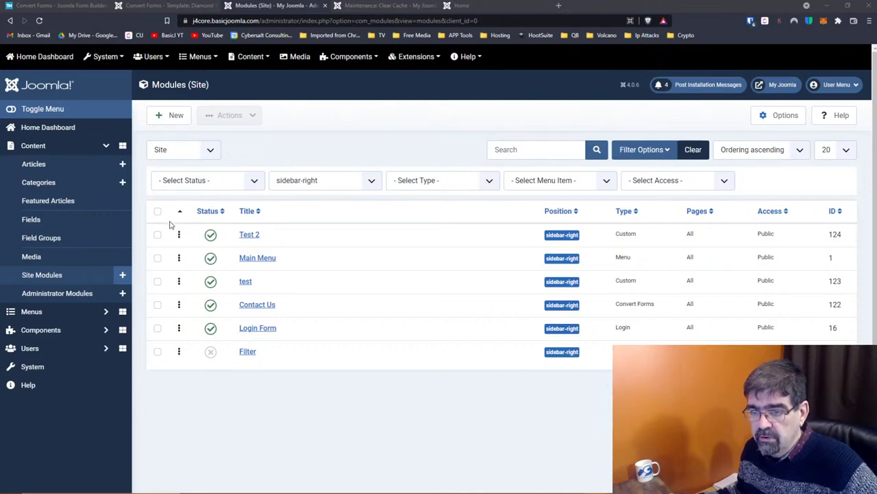
# Move Test 2 below Main Menu in the modules list and check the order in the reloaded Home page's sidebar
pyautogui.moveTo(179, 234); pyautogui.dragTo(177, 259)
pyautogui.click(493, 6)
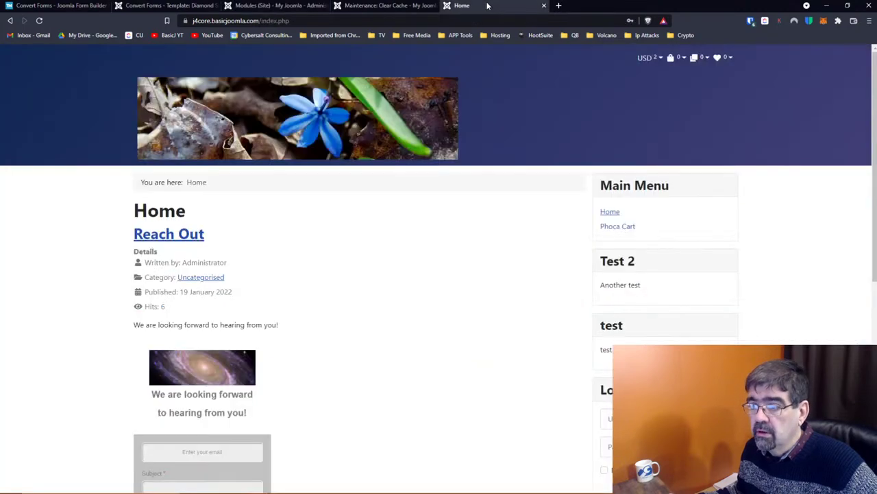
pyautogui.click(40, 20)
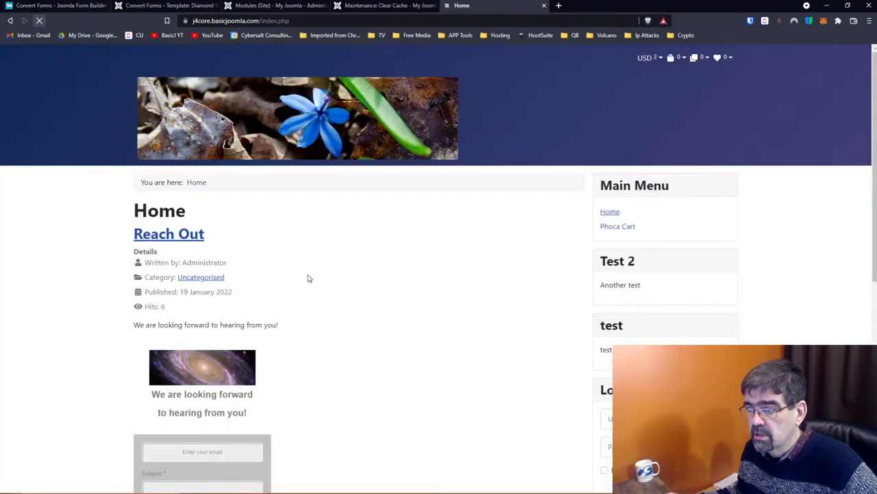
pyautogui.scroll(-5, 469, 281)
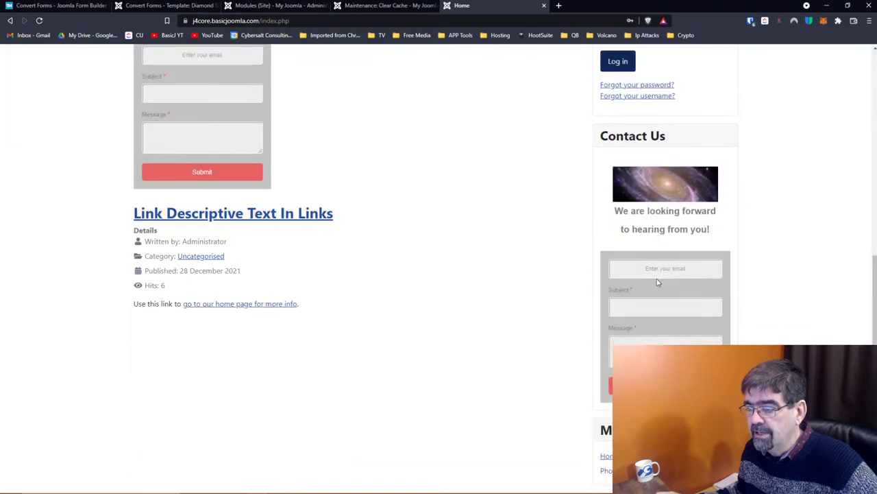
pyautogui.scroll(5, 657, 279)
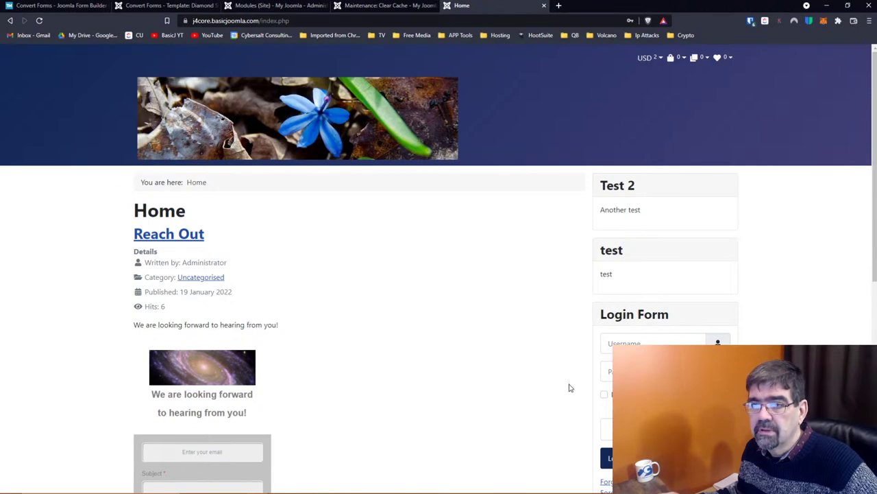
# Try to reapply Main Menu's place at the top of the modules list and recheck the Home page's sidebar
pyautogui.click(257, 6)
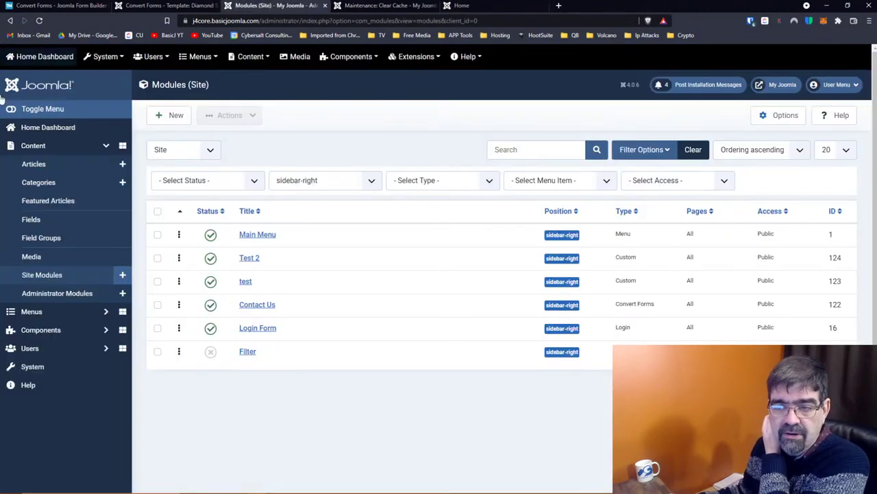
pyautogui.moveTo(179, 234)
pyautogui.mouseDown()
pyautogui.moveTo(176, 254)
pyautogui.moveTo(177, 233)
pyautogui.mouseUp()
pyautogui.click(461, 5)
pyautogui.click(39, 20)
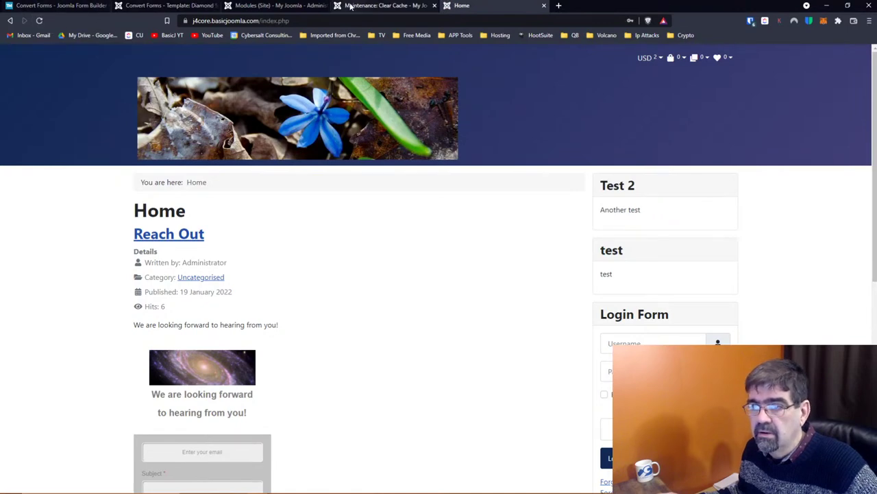
pyautogui.click(355, 7)
pyautogui.click(463, 6)
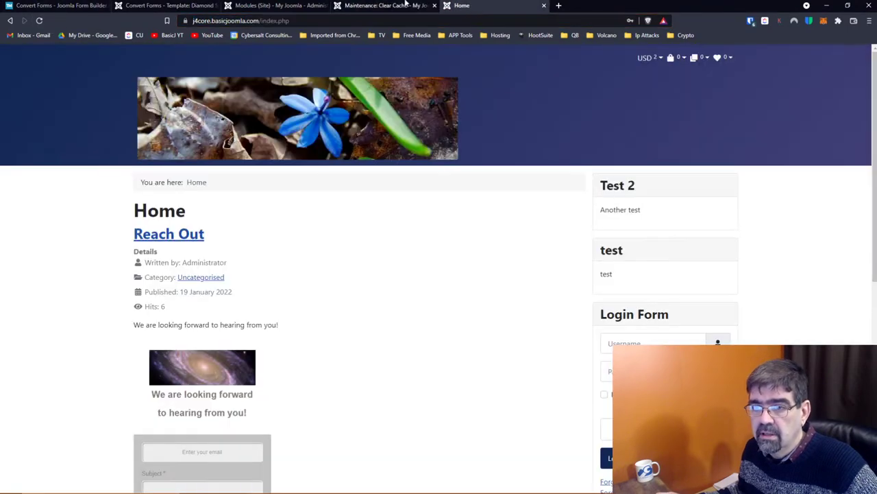
# Switch the modules list to descending and back to ascending ordering, and move Main Menu above Test 2
pyautogui.click(278, 6)
pyautogui.click(182, 213)
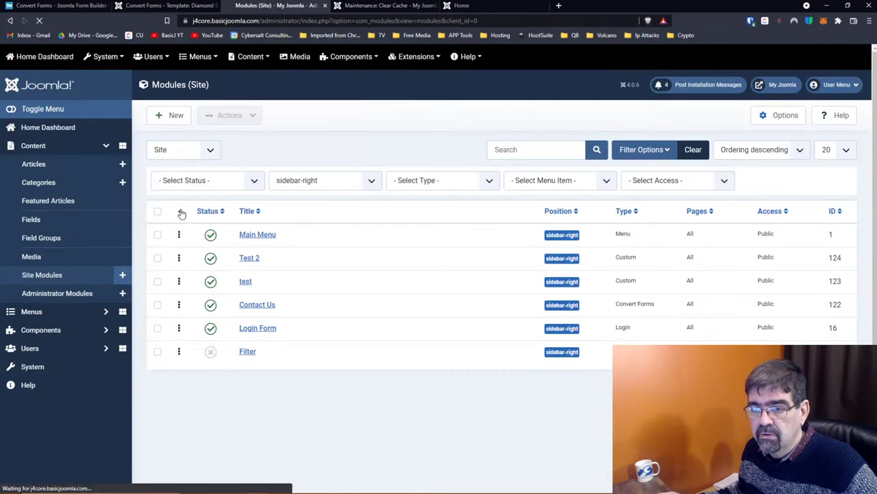
pyautogui.click(182, 214)
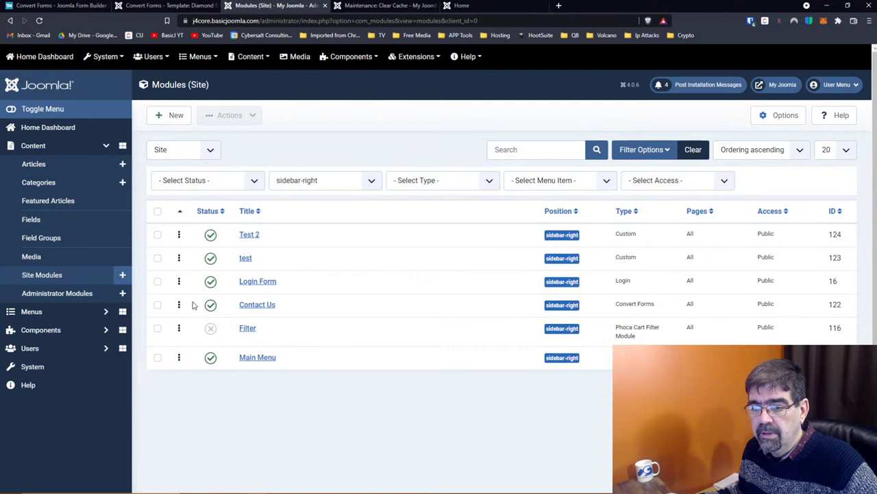
pyautogui.moveTo(180, 357); pyautogui.dragTo(187, 230)
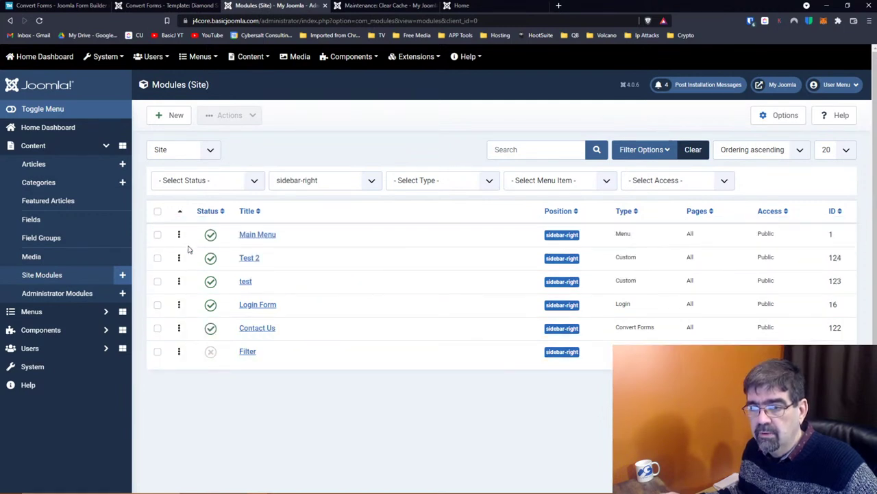
# Reload the Home page and compare its whole sidebar with the new module order
pyautogui.click(462, 6)
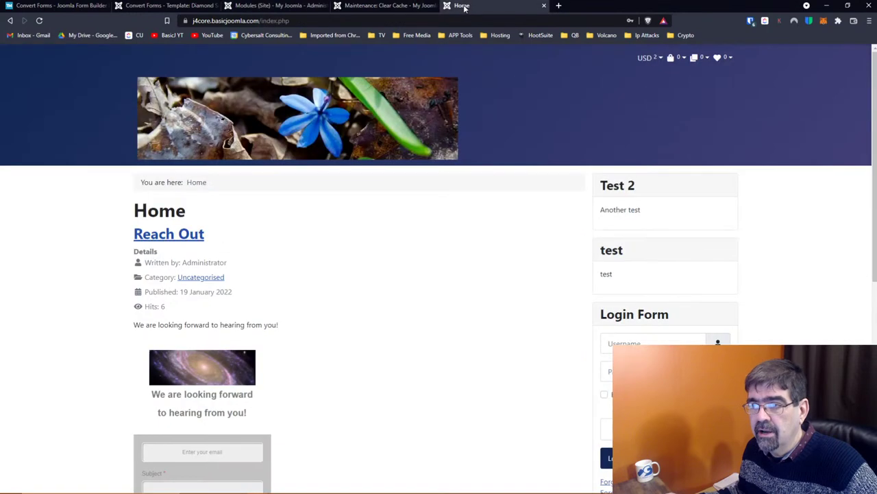
pyautogui.click(40, 21)
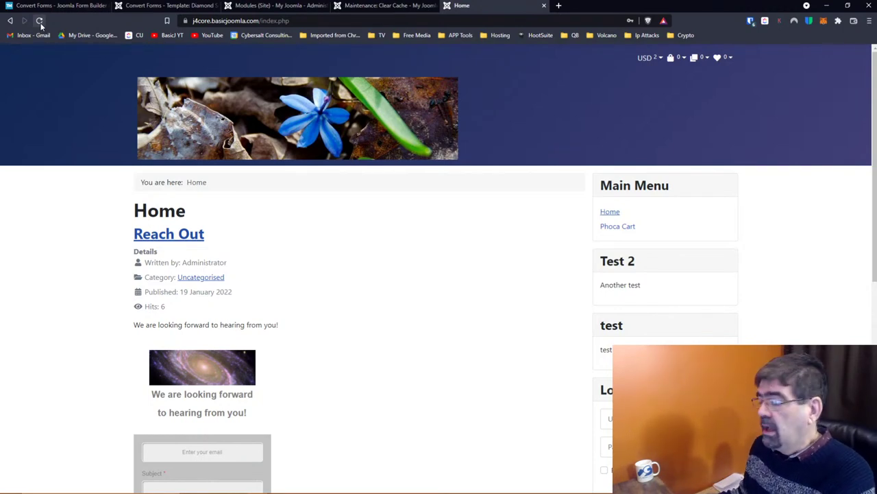
pyautogui.scroll(-6, 566, 227)
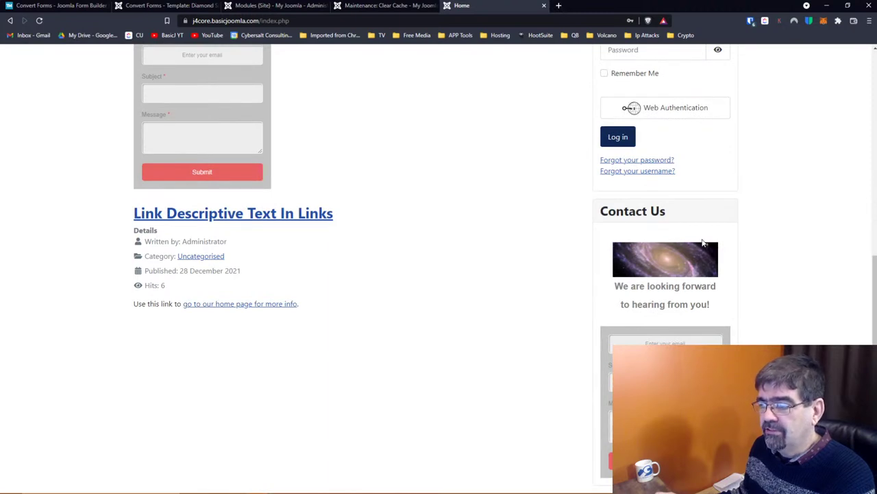
pyautogui.scroll(6, 504, 141)
pyautogui.scroll(-5, 607, 178)
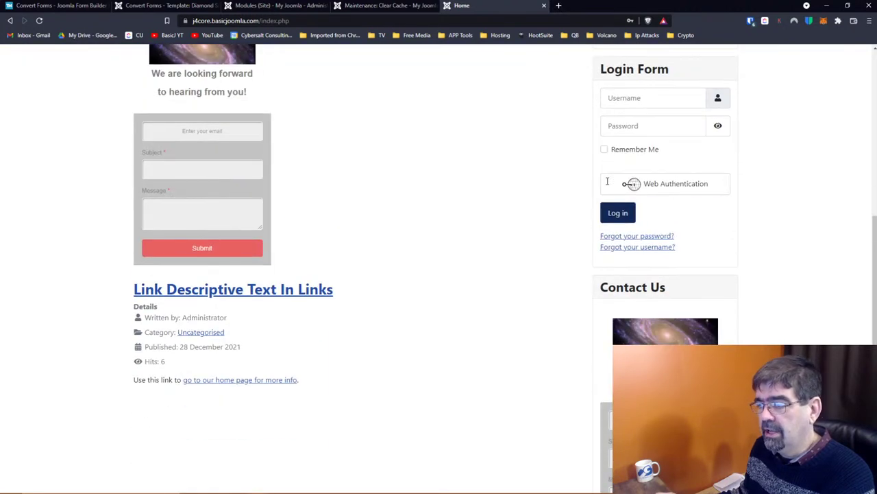
# Replace the Test 2 module's text with the pasted shortcode {convertforms 2} and save the module
pyautogui.click(256, 6)
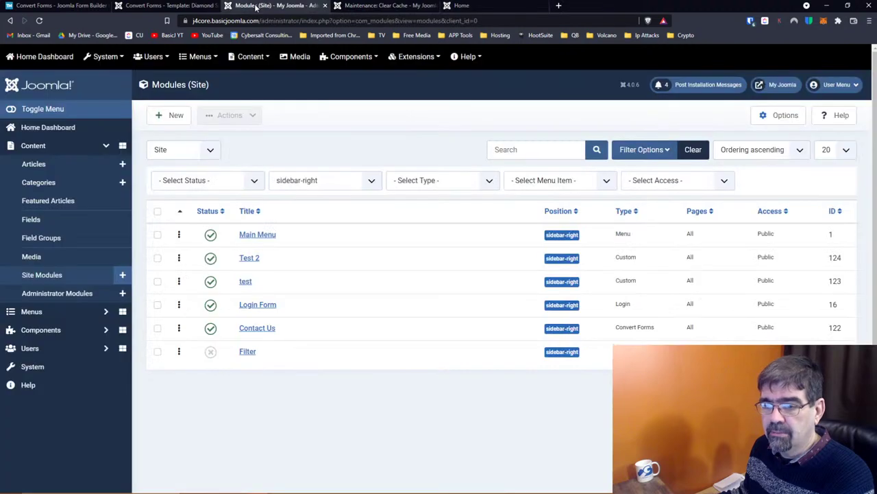
pyautogui.click(250, 258)
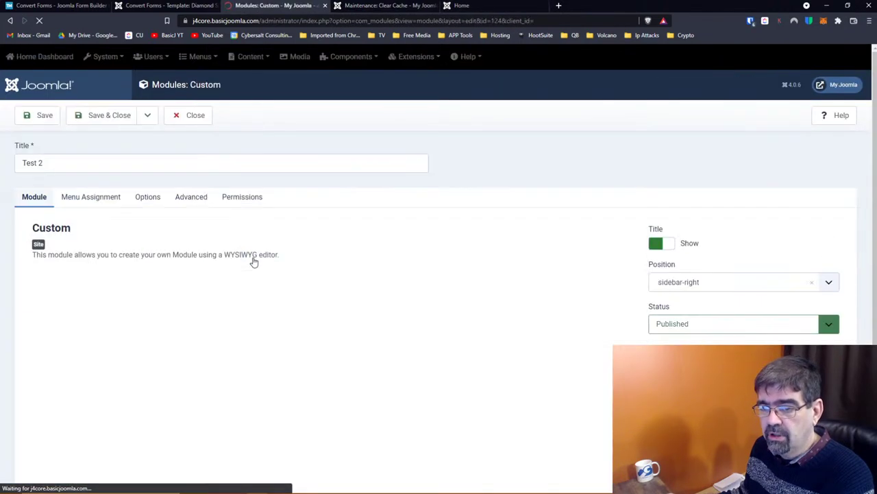
pyautogui.moveTo(144, 339); pyautogui.dragTo(34, 331)
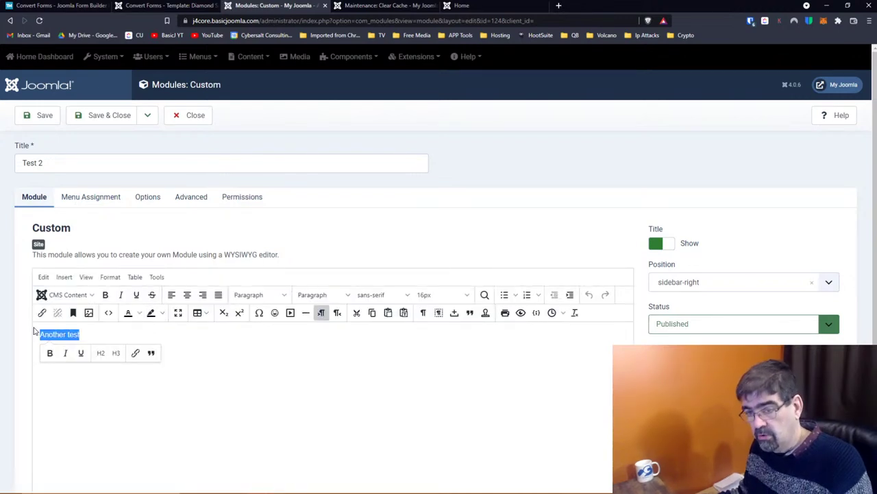
pyautogui.press('super+v')
pyautogui.click(85, 214)
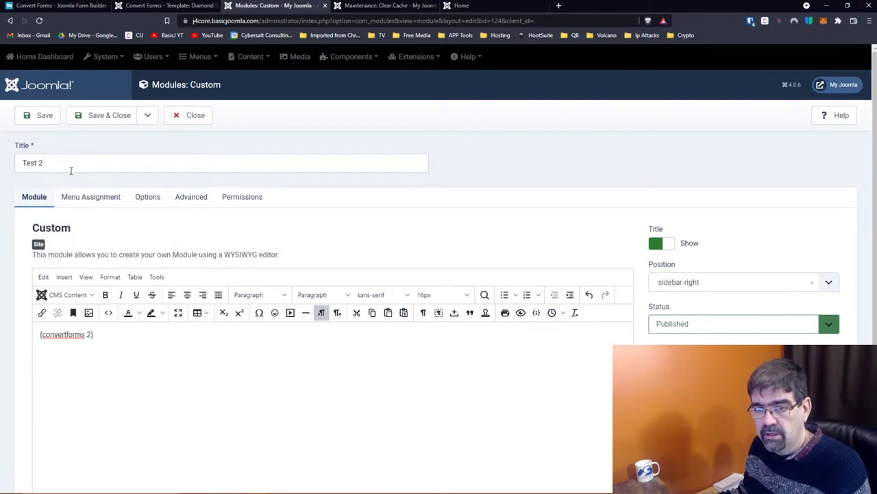
pyautogui.click(43, 115)
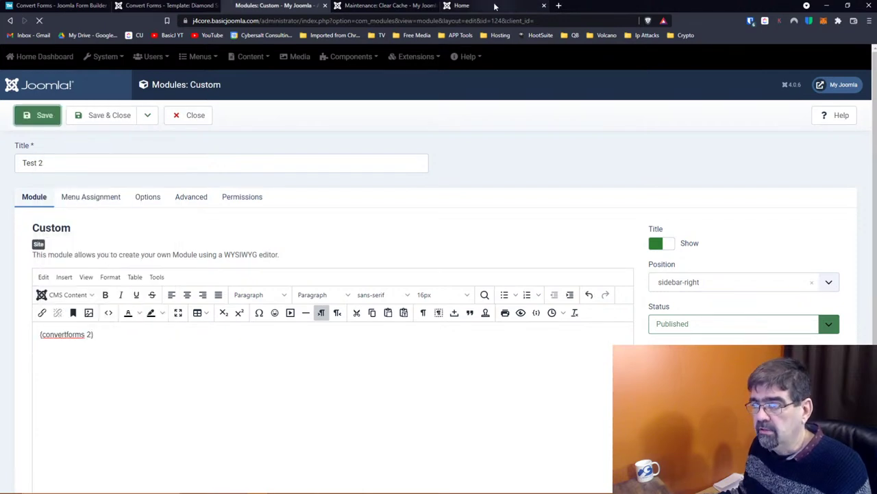
# Reload the Home page and check how Test 2 displays the form shortcode in the sidebar
pyautogui.click(495, 5)
pyautogui.click(39, 20)
pyautogui.scroll(-2, 696, 271)
pyautogui.scroll(5, 439, 274)
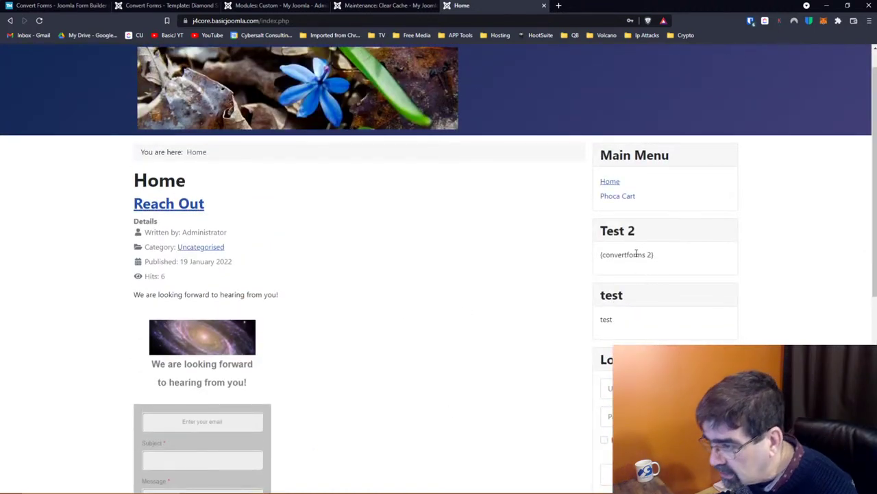
pyautogui.moveTo(602, 255); pyautogui.dragTo(672, 263)
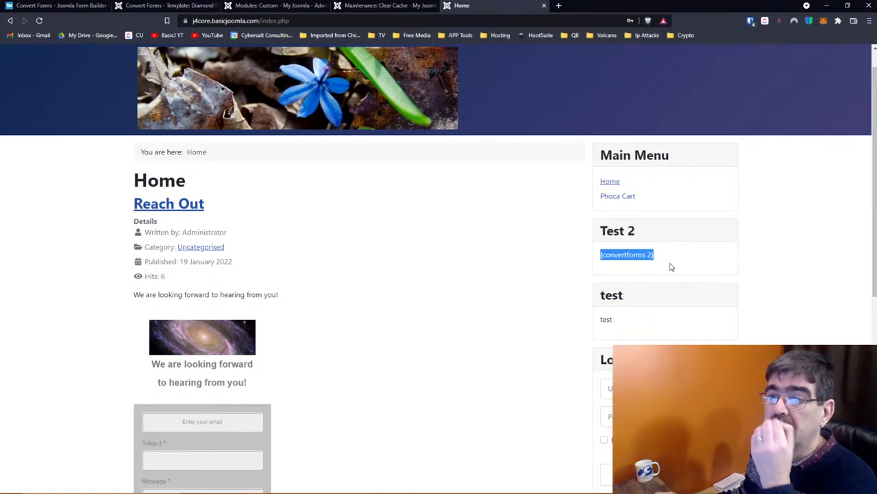
# Compare the Test 2 module's content and publishing settings with its output in the Home page's sidebar
pyautogui.click(247, 6)
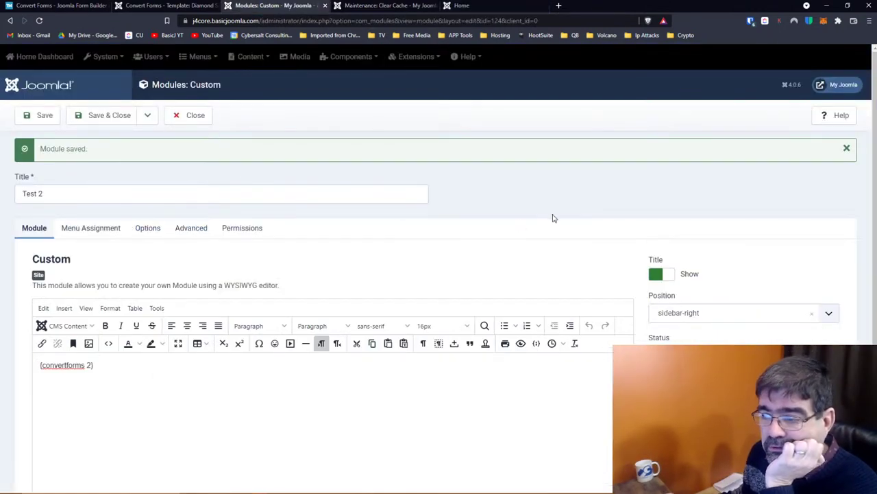
pyautogui.scroll(-2, 547, 219)
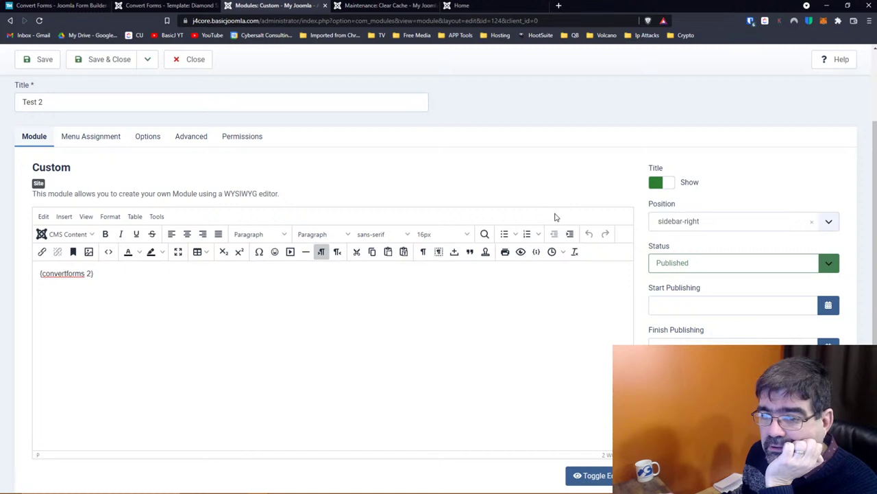
pyautogui.scroll(2, 556, 217)
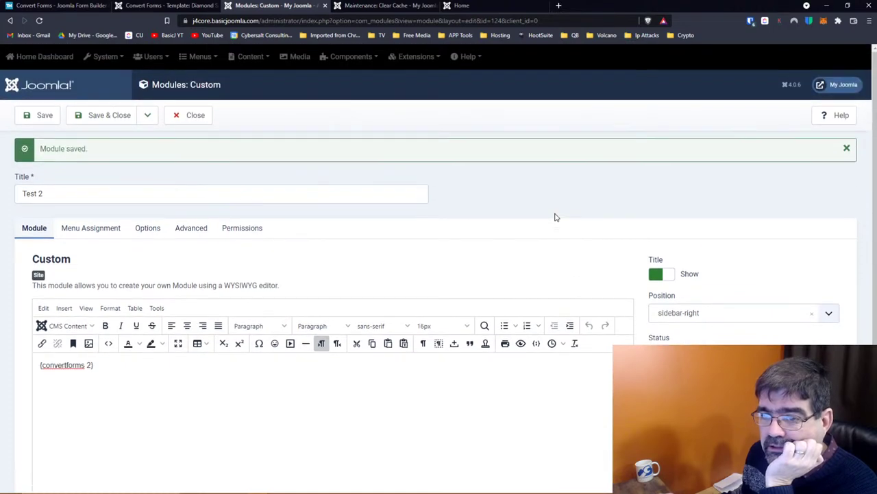
pyautogui.scroll(-2, 548, 213)
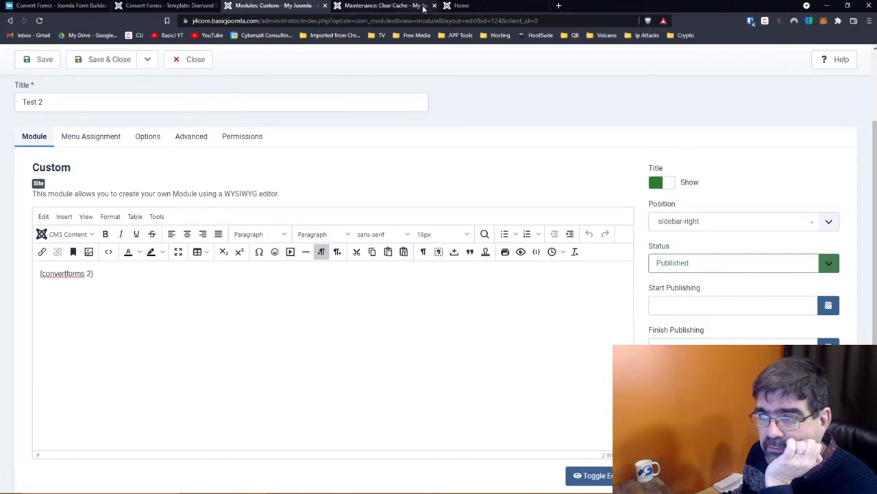
pyautogui.click(418, 8)
pyautogui.click(464, 5)
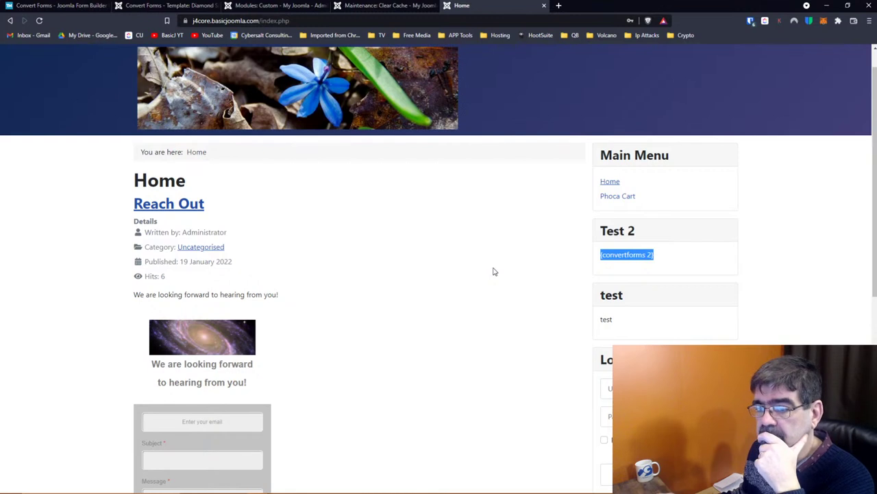
pyautogui.scroll(-2, 494, 271)
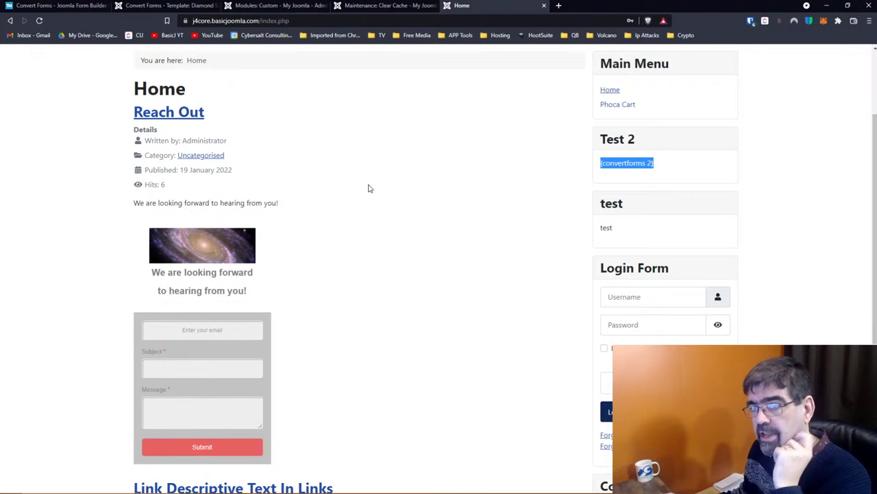
pyautogui.scroll(1, 498, 187)
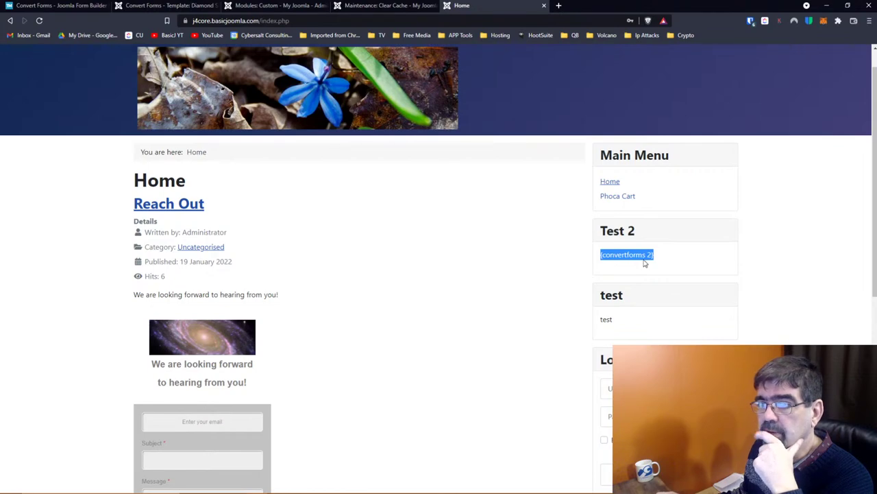
# Examine Test 2's Advanced settings, including the Layout choices, and its Options for a setting that affects shortcodes
pyautogui.click(286, 5)
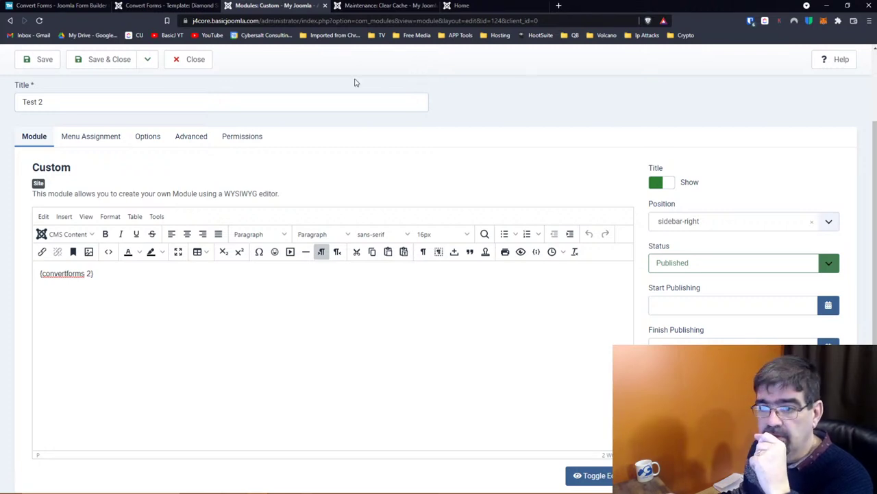
pyautogui.click(207, 137)
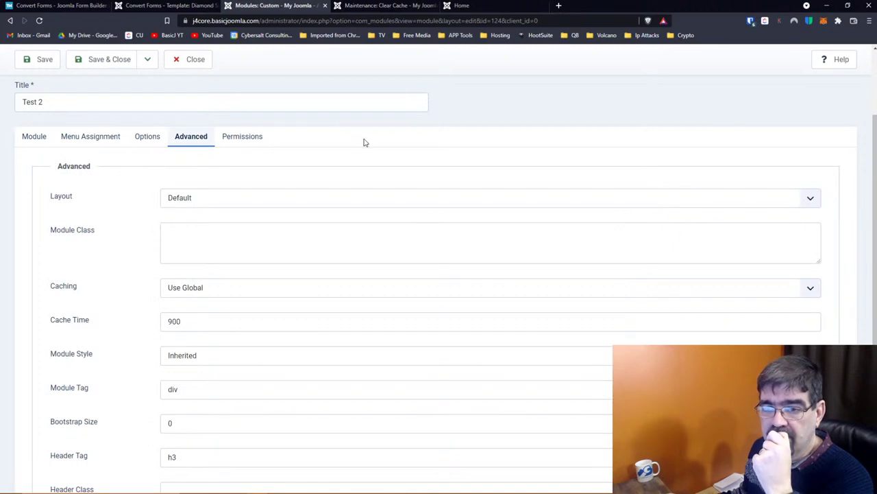
pyautogui.scroll(-2, 364, 142)
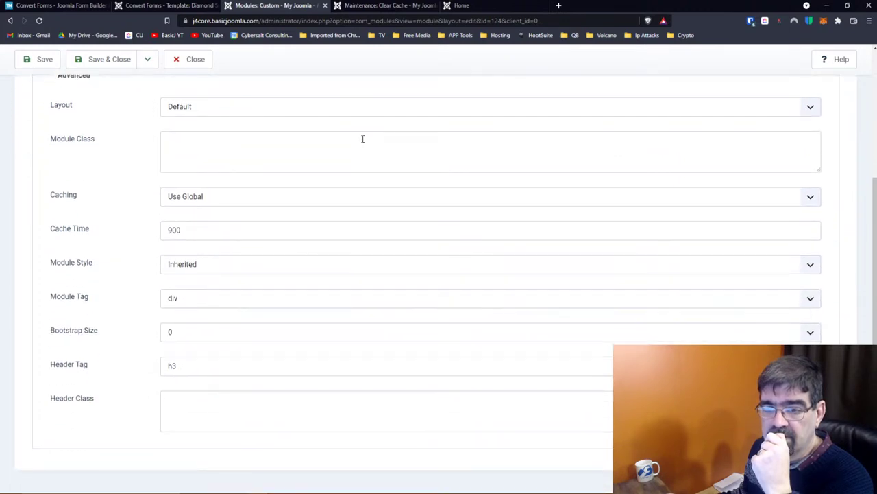
pyautogui.scroll(1, 362, 138)
pyautogui.click(278, 152)
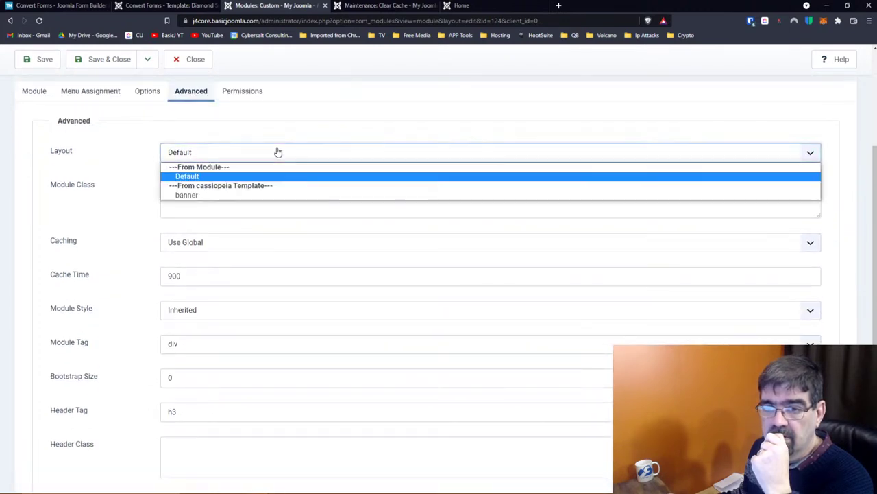
pyautogui.click(278, 151)
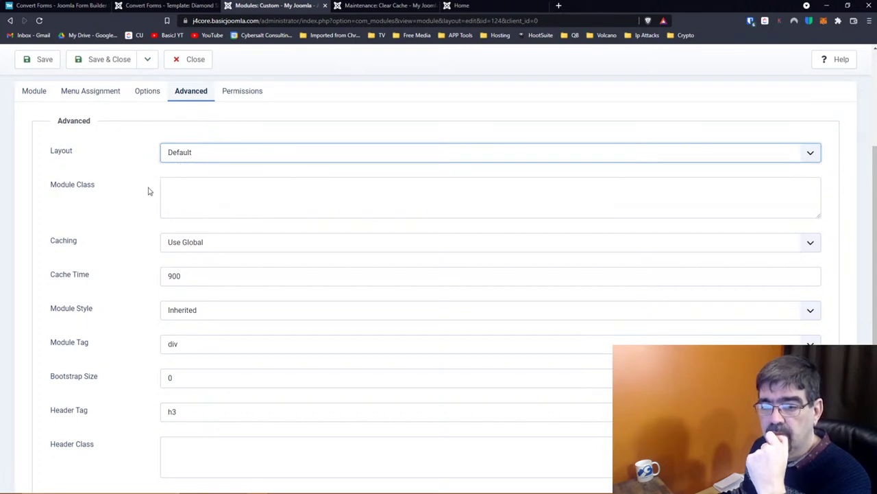
pyautogui.scroll(-1, 98, 256)
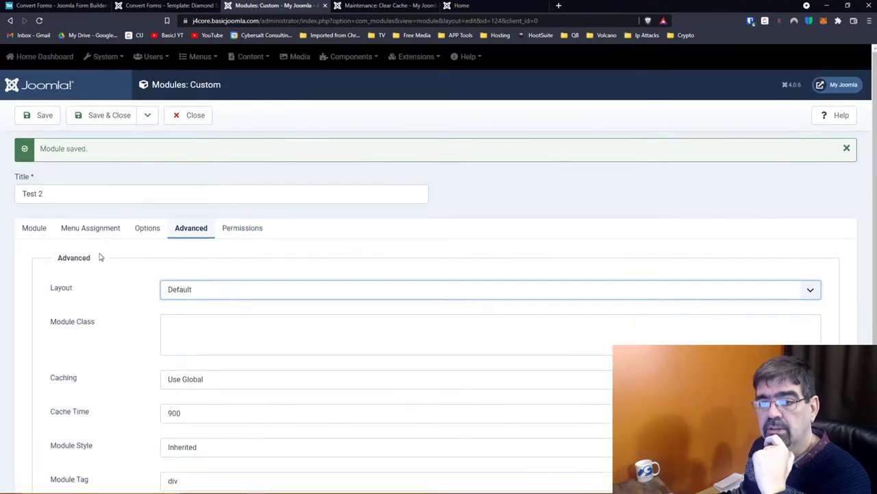
pyautogui.click(143, 235)
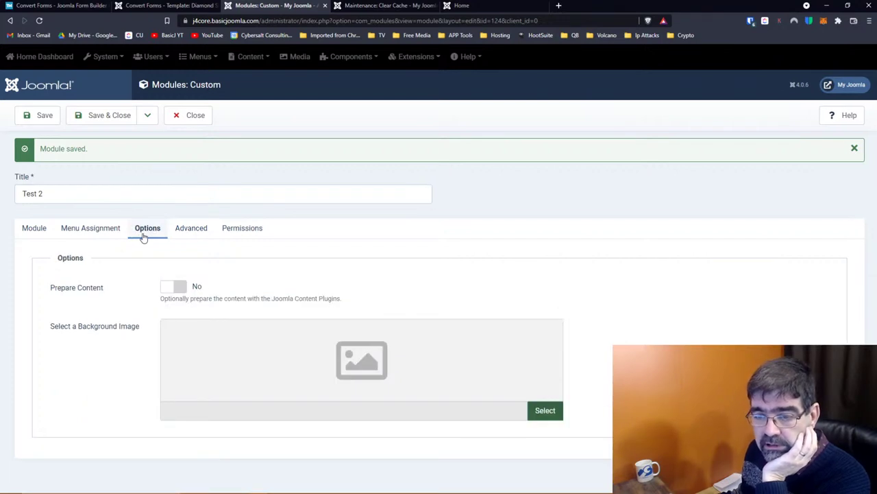
# Enable Prepare Content in Test 2's options, save the module and reload the Home page to check its sidebar output
pyautogui.click(169, 289)
pyautogui.click(42, 117)
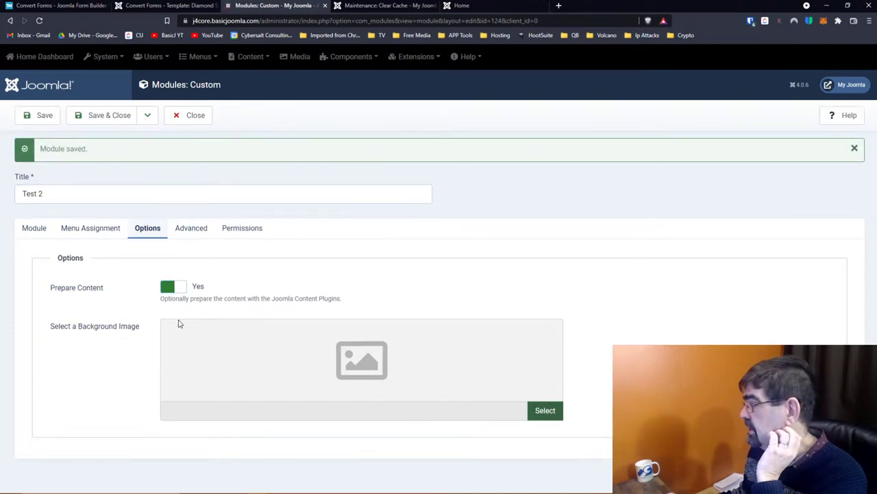
pyautogui.click(461, 5)
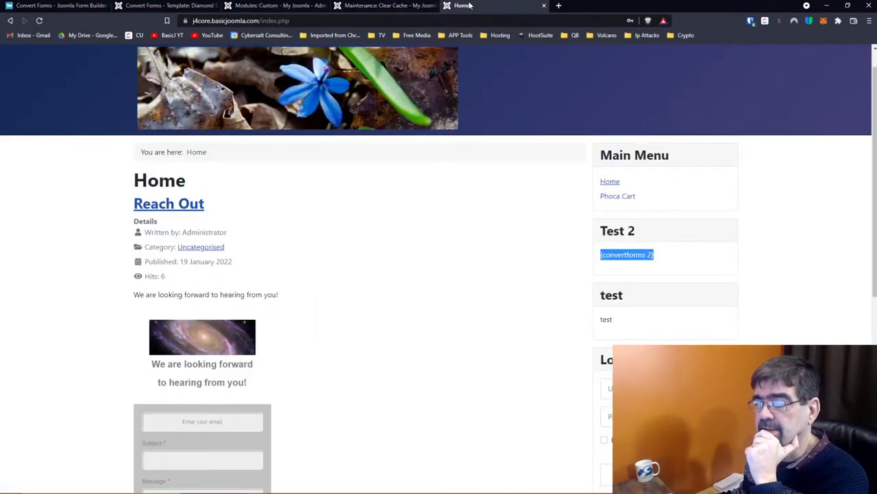
pyautogui.click(39, 21)
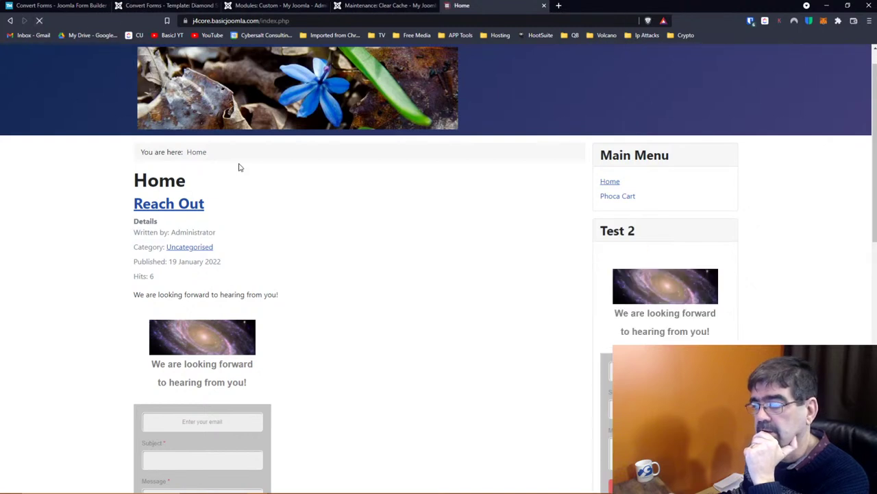
pyautogui.scroll(-2, 639, 178)
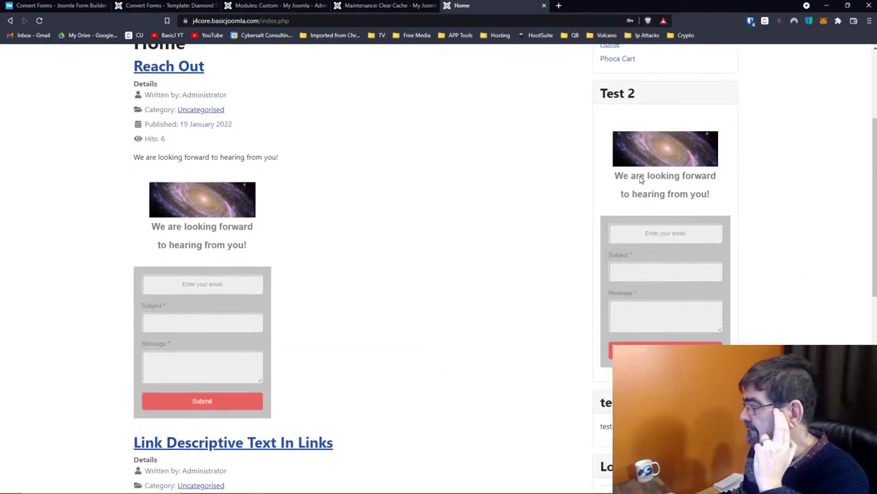
# Look up the word "Prepare" from Test 2's Prepare Content option with a web search and return to the module's options
pyautogui.click(279, 5)
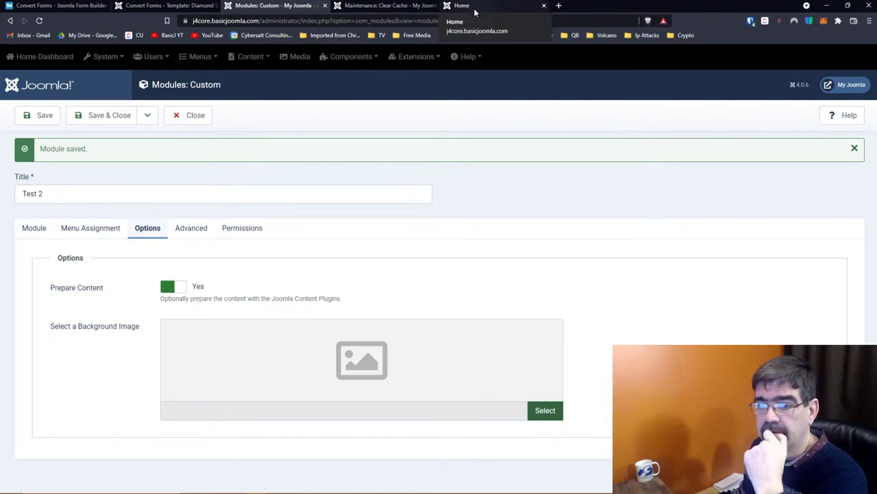
pyautogui.doubleClick(62, 289)
pyautogui.rightClick(60, 288)
pyautogui.click(79, 296)
pyautogui.click(559, 5)
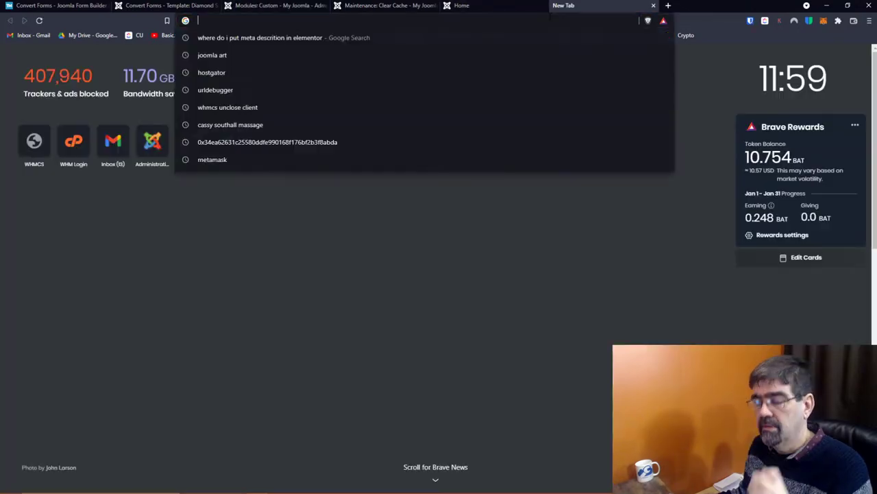
pyautogui.hotkey('ctrl', 'v')
pyautogui.press('Return')
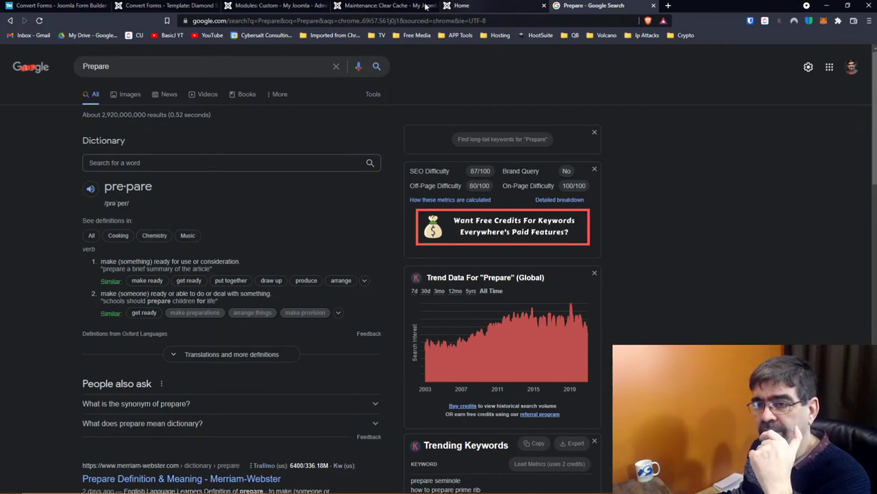
pyautogui.click(268, 5)
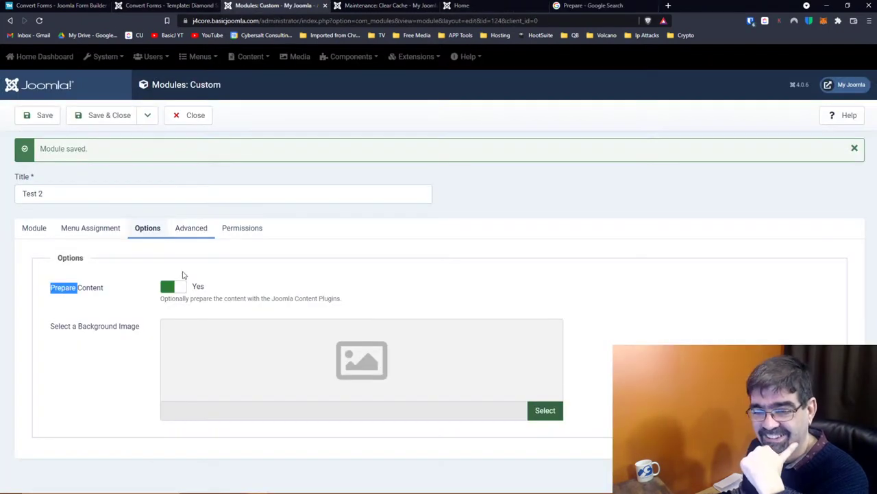
pyautogui.click(87, 289)
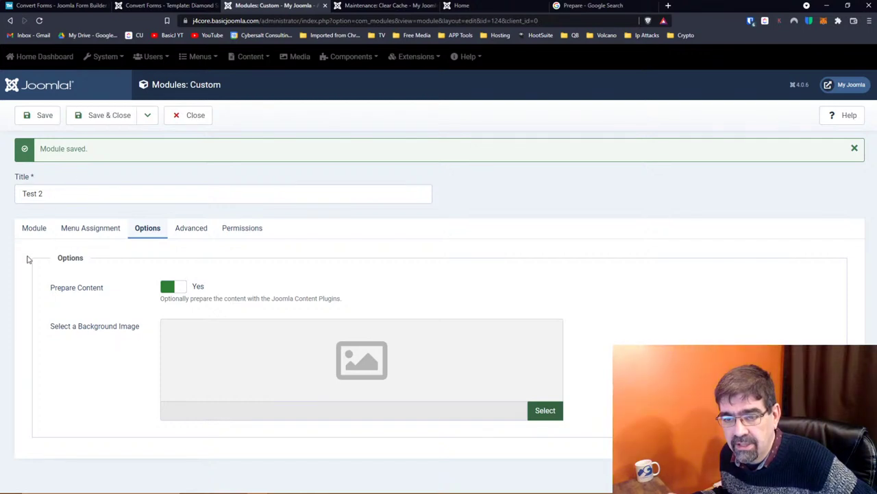
# Add the text "Put some other content here" above the {convertforms 2} shortcode in Test 2's content, leaving an empty line between them
pyautogui.click(35, 232)
pyautogui.moveTo(127, 363); pyautogui.dragTo(28, 361)
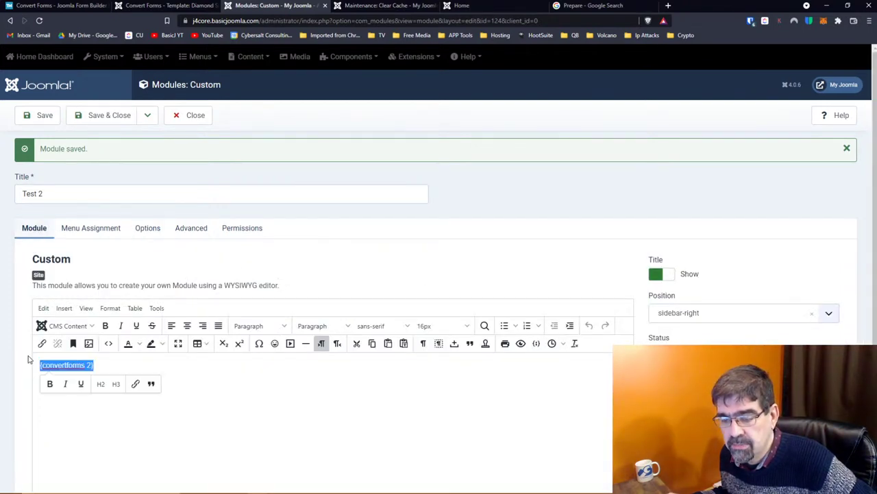
pyautogui.click(253, 386)
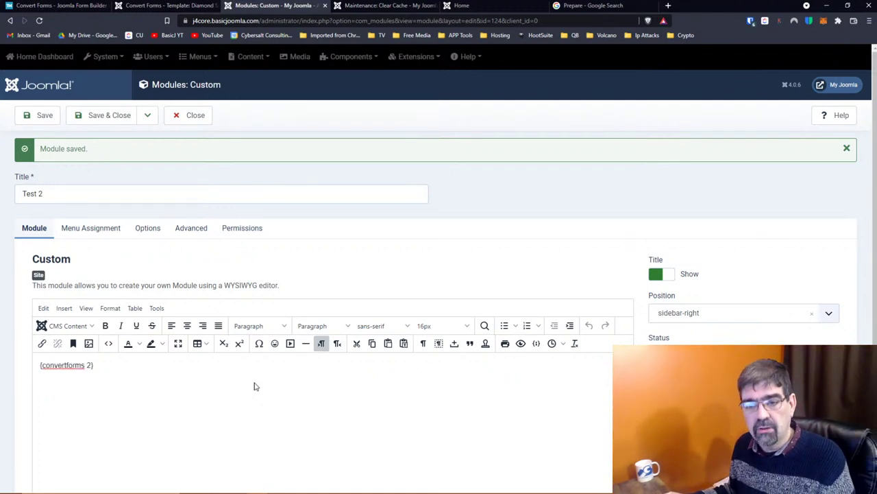
pyautogui.press('Home')
pyautogui.press('Return')
pyautogui.press('Return')
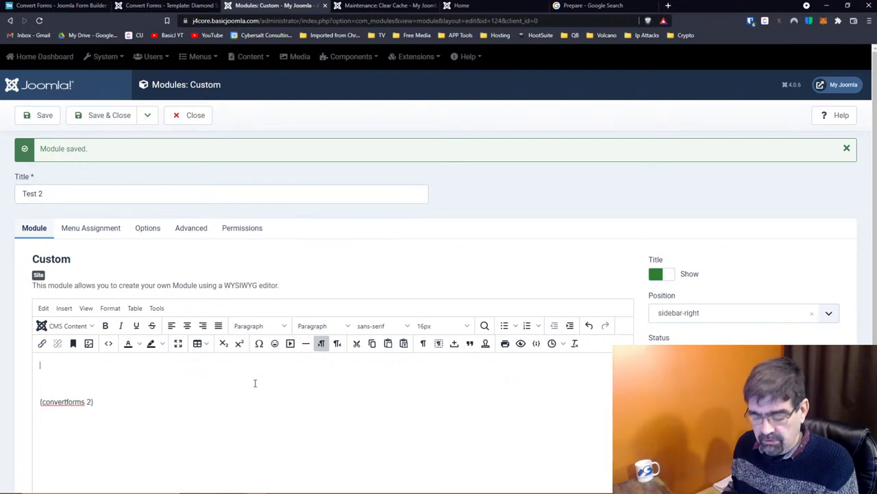
pyautogui.write('Put some other content here')
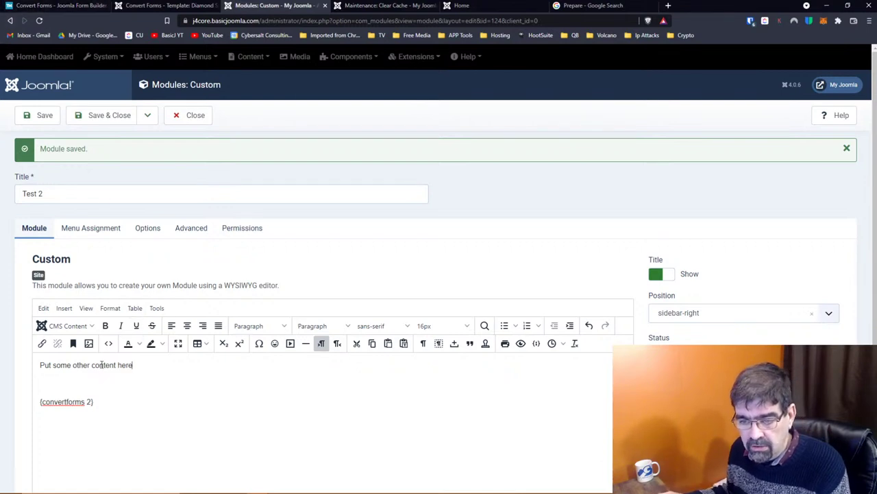
pyautogui.moveTo(74, 364); pyautogui.dragTo(114, 364)
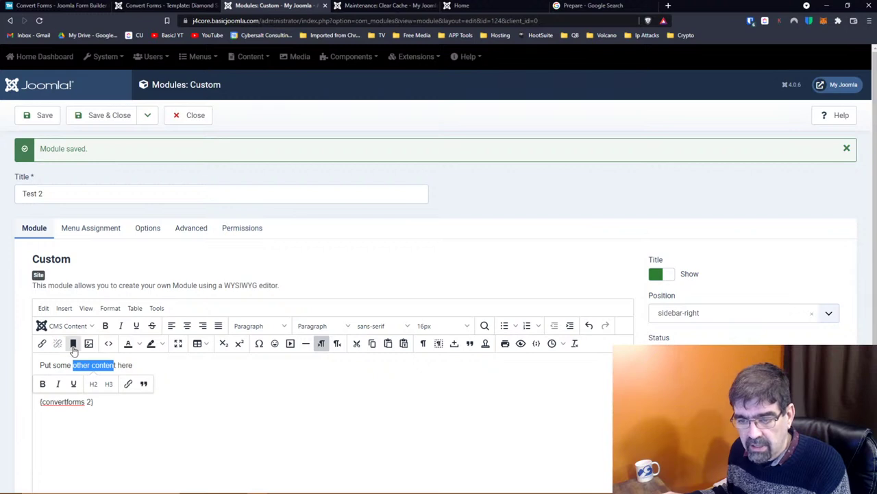
pyautogui.click(154, 364)
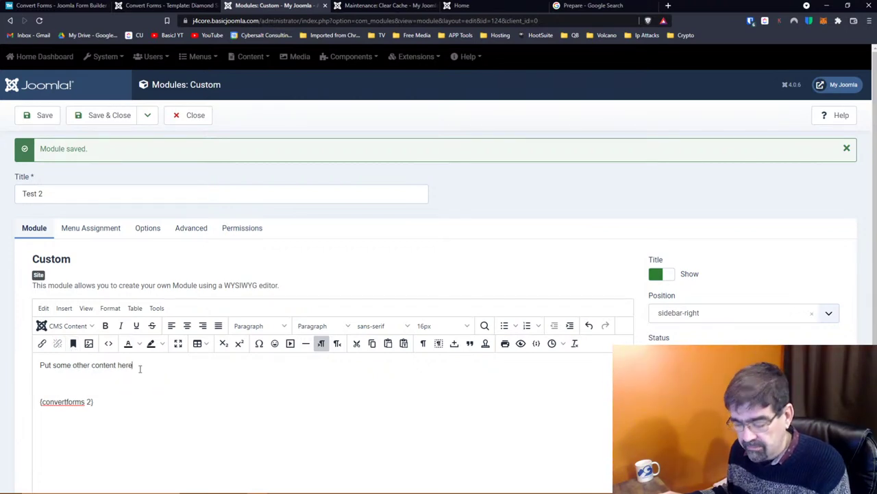
# Insert the image powered_by.png from the site's media on a new line below the added text
pyautogui.press('Return')
pyautogui.click(89, 343)
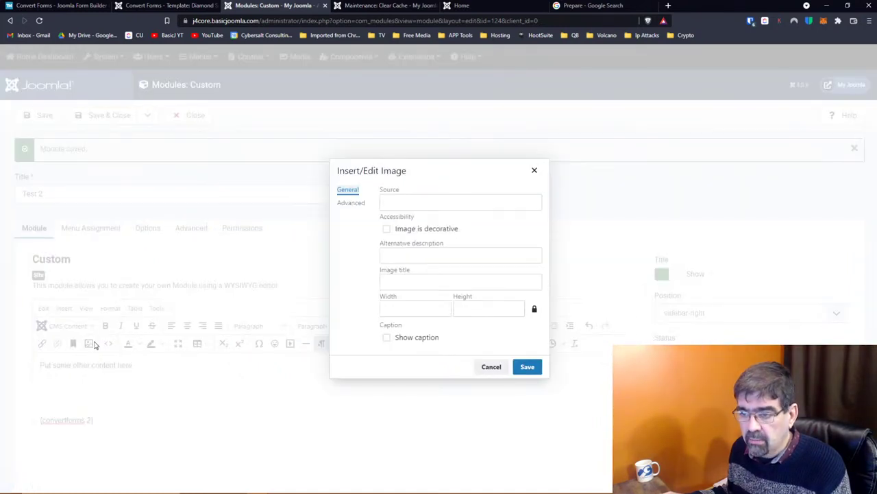
pyautogui.click(489, 367)
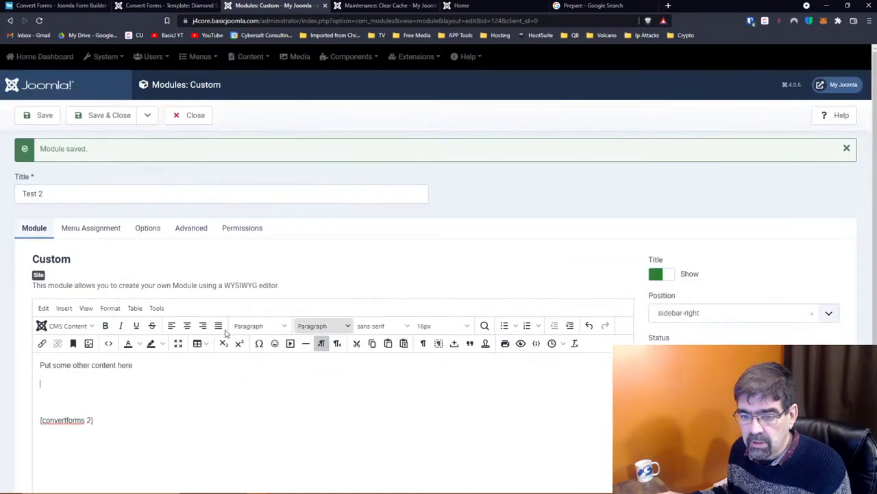
pyautogui.click(83, 329)
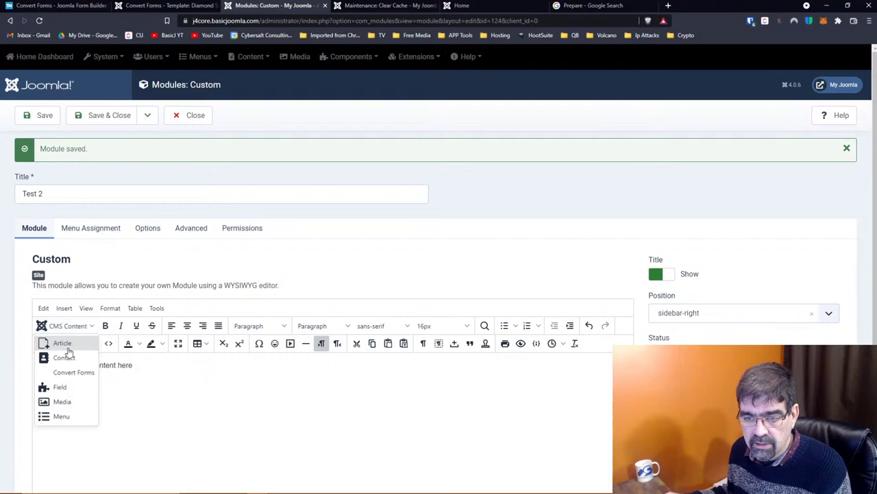
pyautogui.click(62, 402)
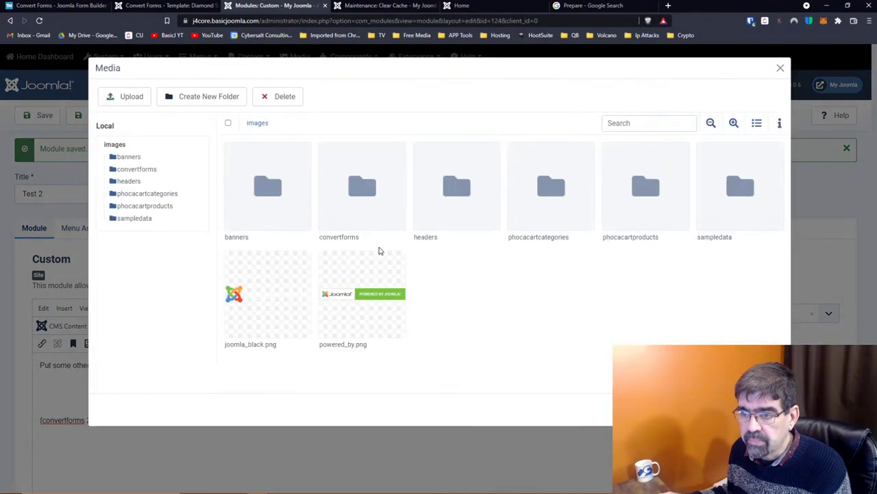
pyautogui.click(358, 298)
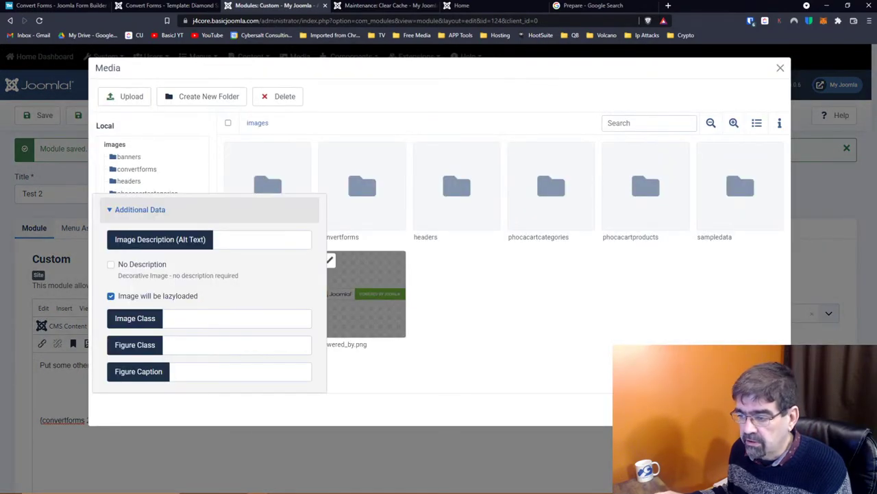
pyautogui.click(354, 310)
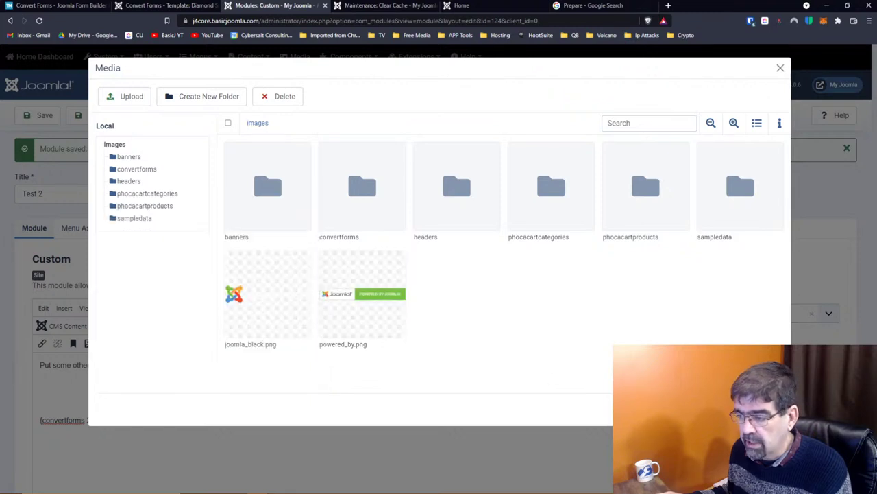
pyautogui.click(388, 327)
pyautogui.press('Return')
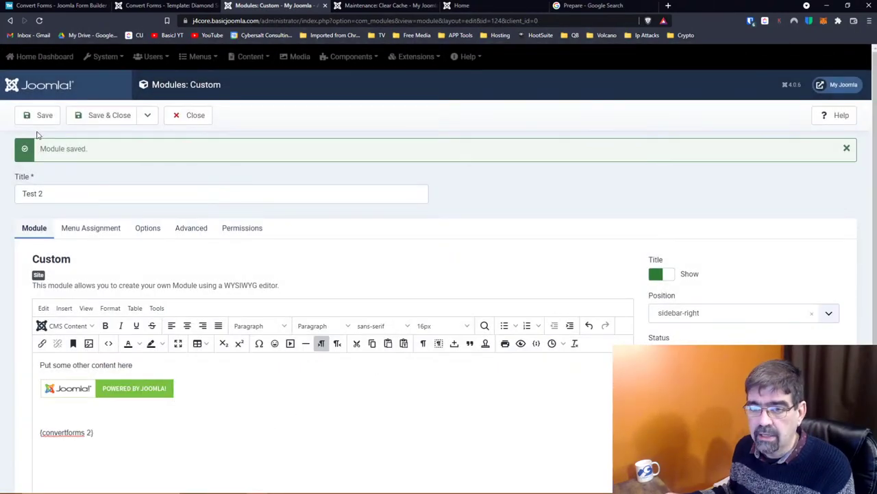
# Save the Test 2 module and reload the Home page to check the text, image and form in the sidebar
pyautogui.click(33, 120)
pyautogui.click(478, 8)
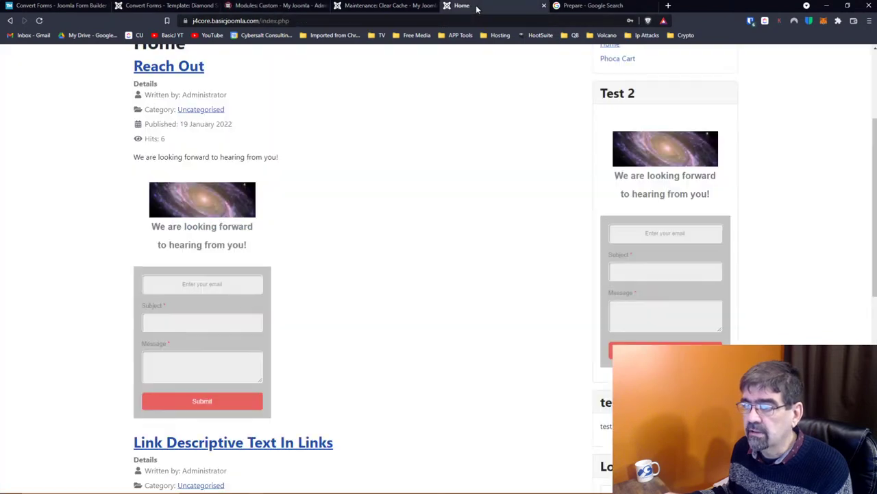
pyautogui.click(39, 21)
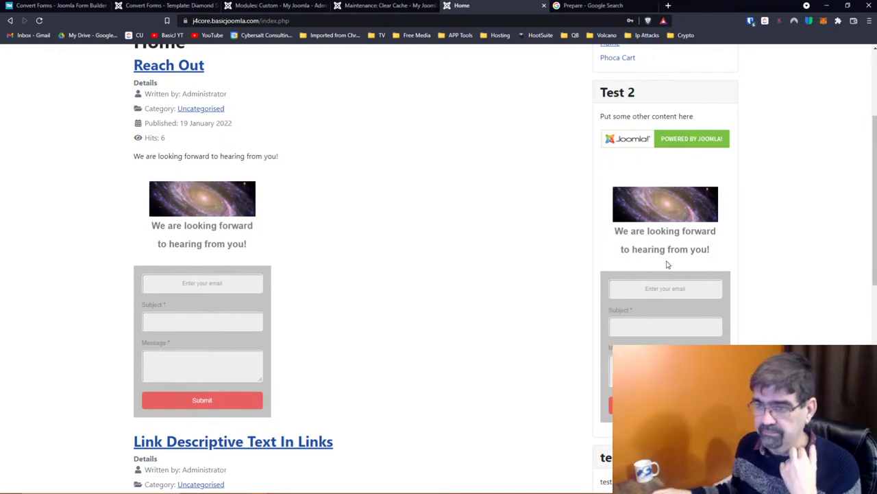
# Compare the form embedded in Test 2 with the Contact Us module's form further down the Home page's sidebar
pyautogui.click(401, 7)
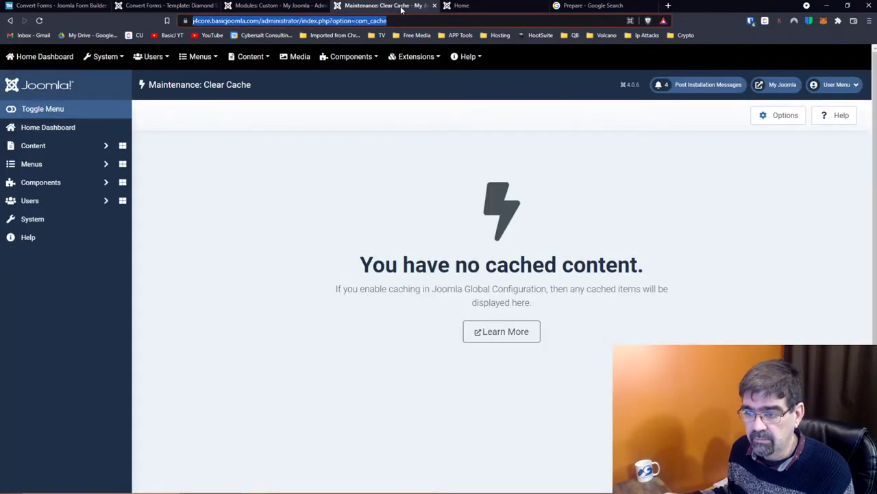
pyautogui.click(272, 5)
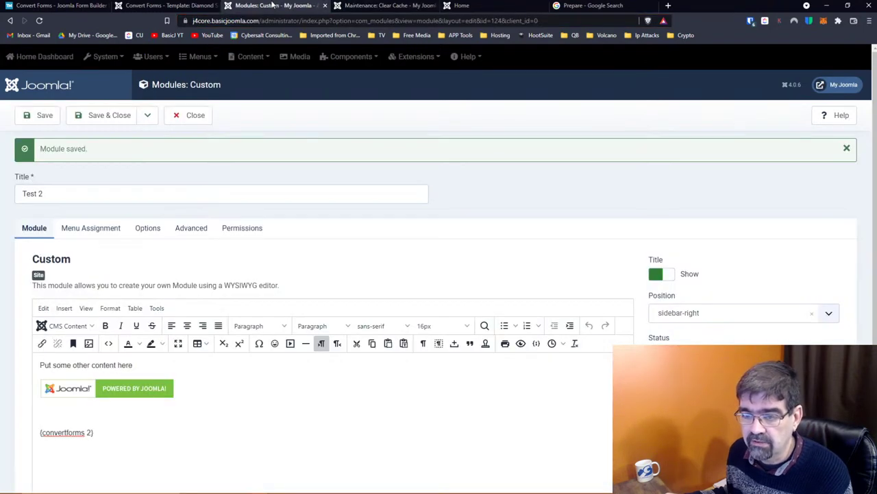
pyautogui.click(461, 6)
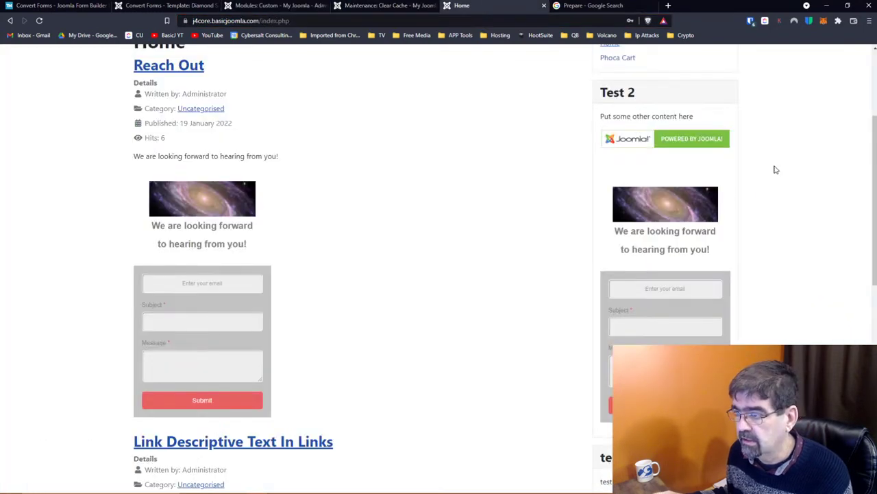
pyautogui.scroll(-4, 775, 170)
pyautogui.scroll(-4, 775, 170)
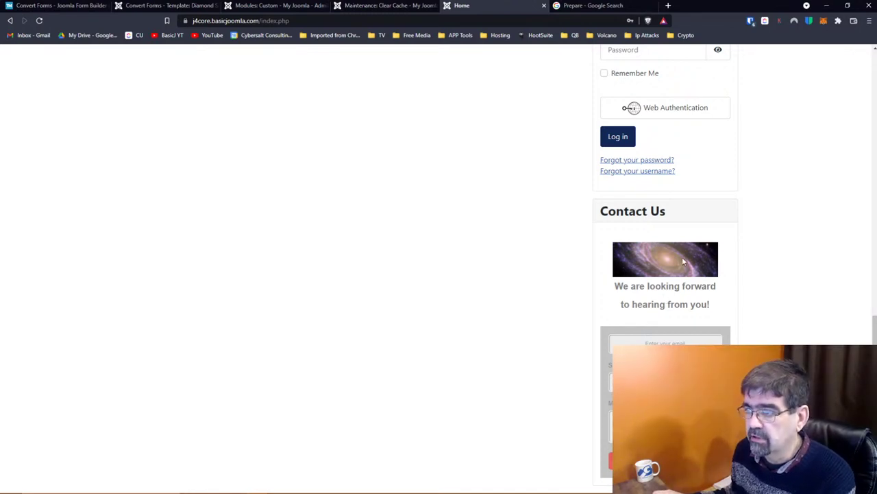
pyautogui.scroll(10, 684, 261)
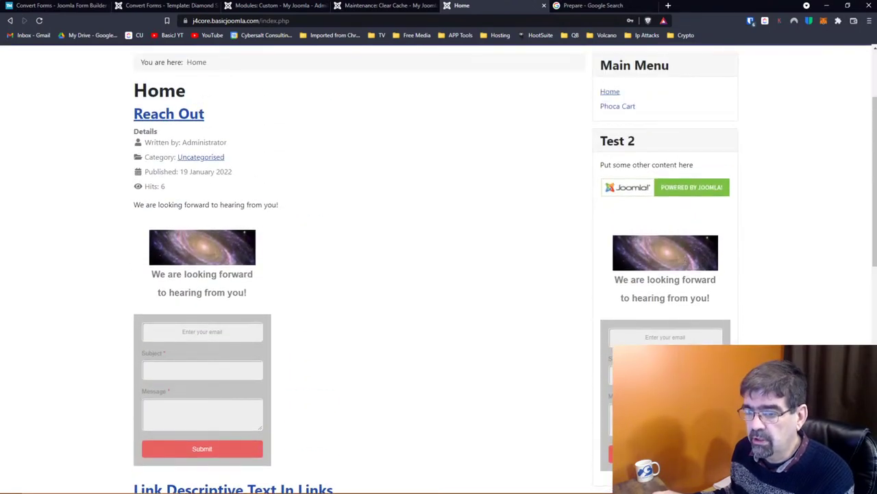
pyautogui.scroll(-10, 643, 248)
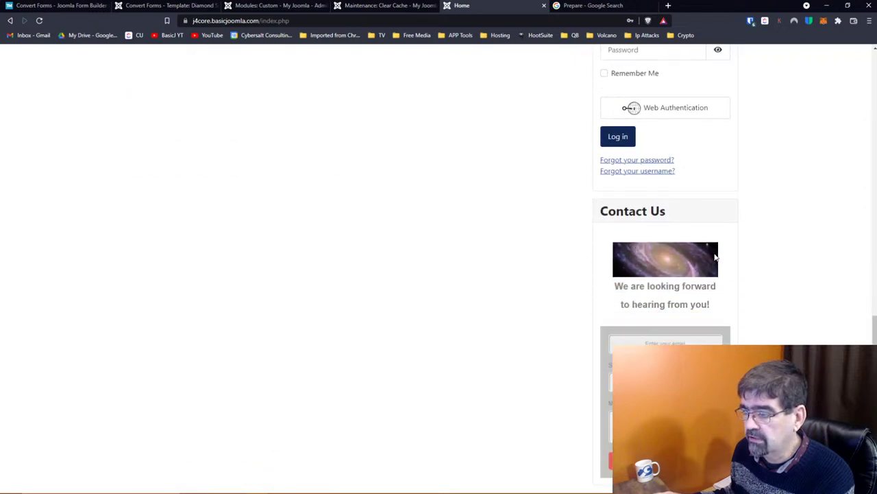
pyautogui.scroll(10, 715, 257)
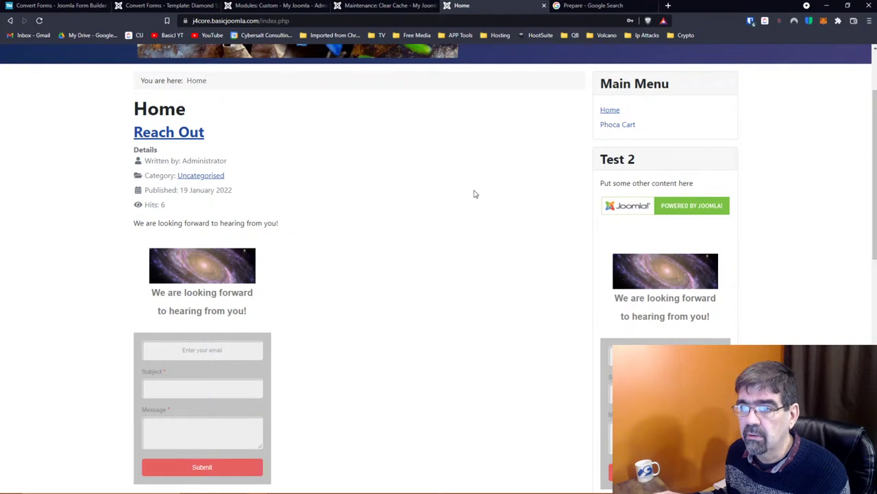
# Return to the Side Contact Form in the Convert Forms editor and view the email field's options
pyautogui.click(141, 10)
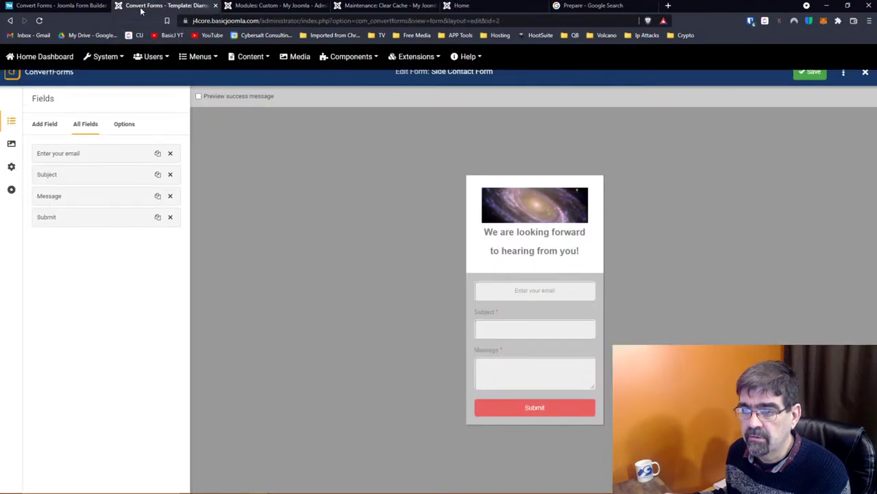
pyautogui.click(50, 6)
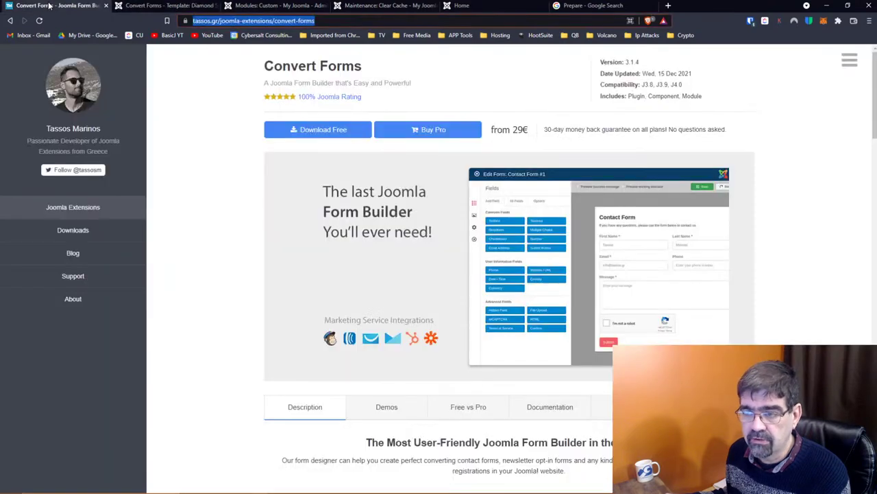
pyautogui.click(144, 9)
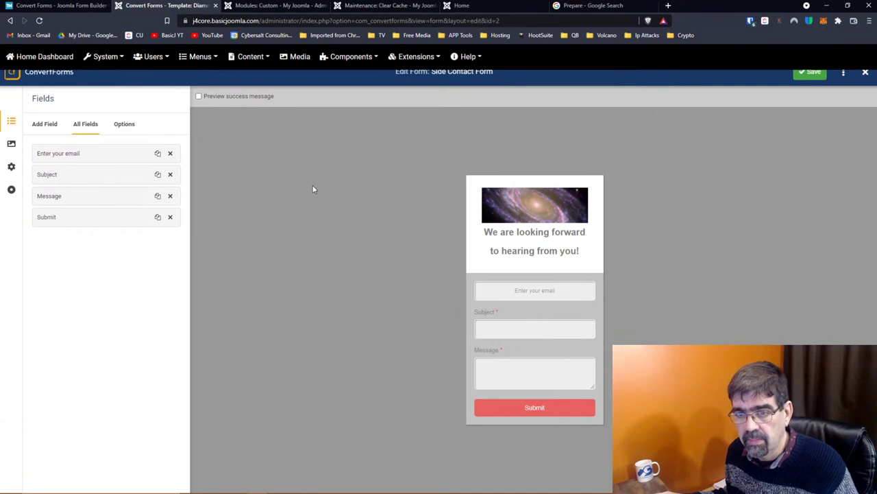
pyautogui.click(119, 127)
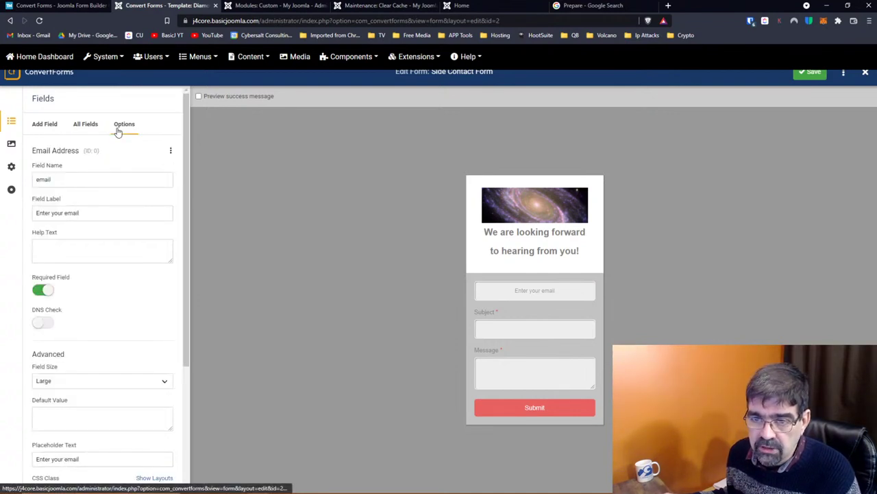
# Look through the email field's options and close the Side Contact Form editor to return to the forms list
pyautogui.scroll(-3, 118, 132)
pyautogui.scroll(4, 117, 132)
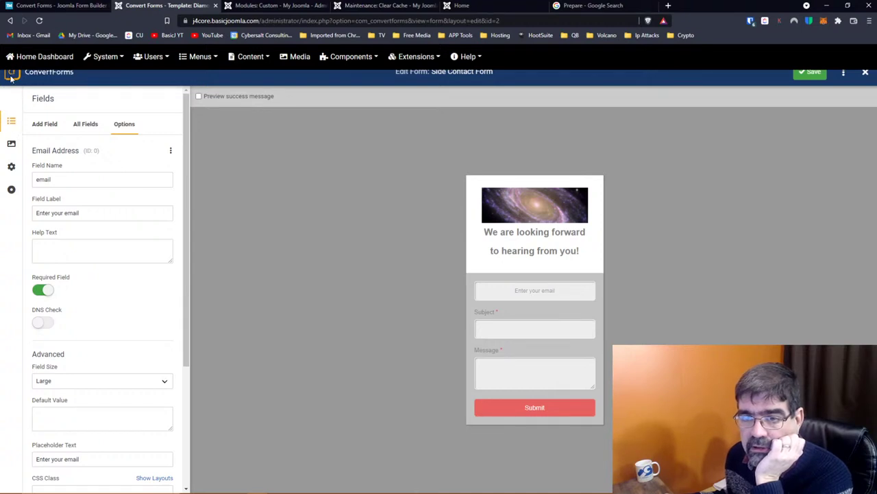
pyautogui.click(864, 74)
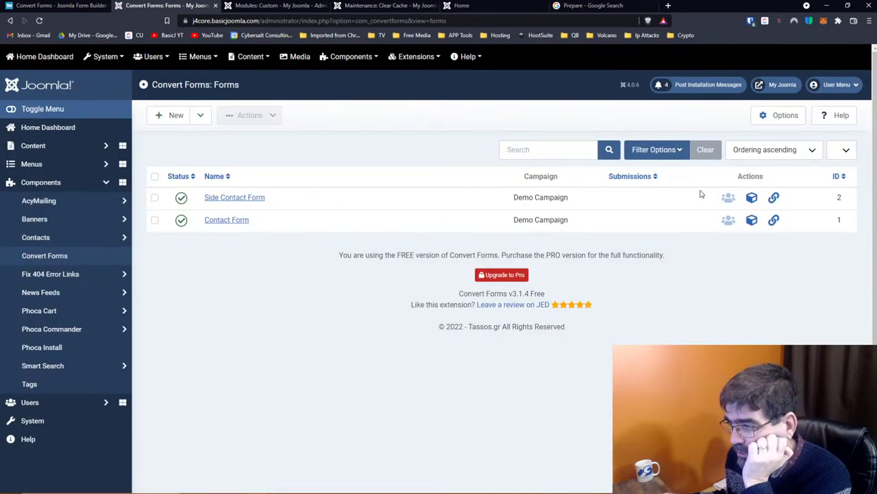
# View the new module page created from Side Contact Form, then go back to the forms list without saving
pyautogui.click(757, 199)
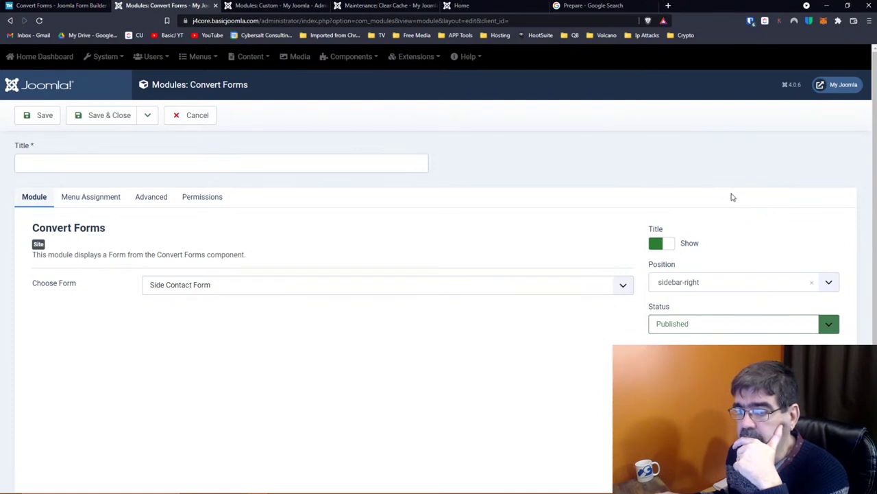
pyautogui.click(48, 6)
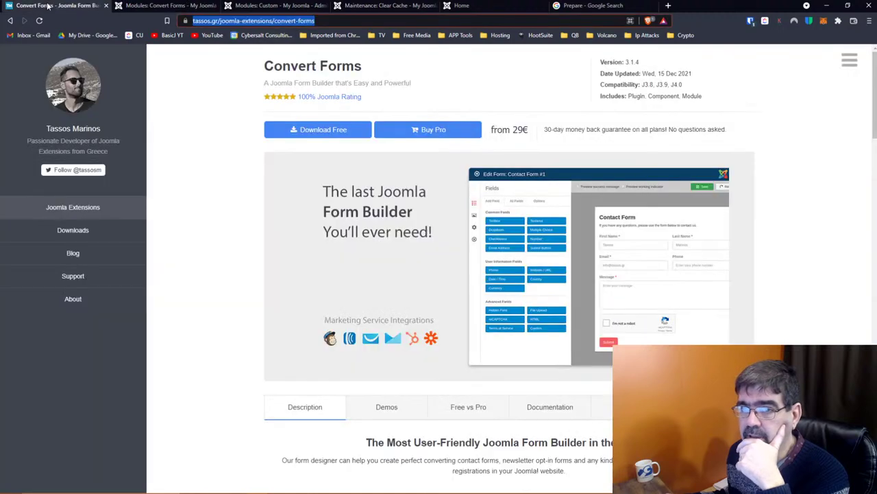
pyautogui.click(175, 7)
pyautogui.click(10, 21)
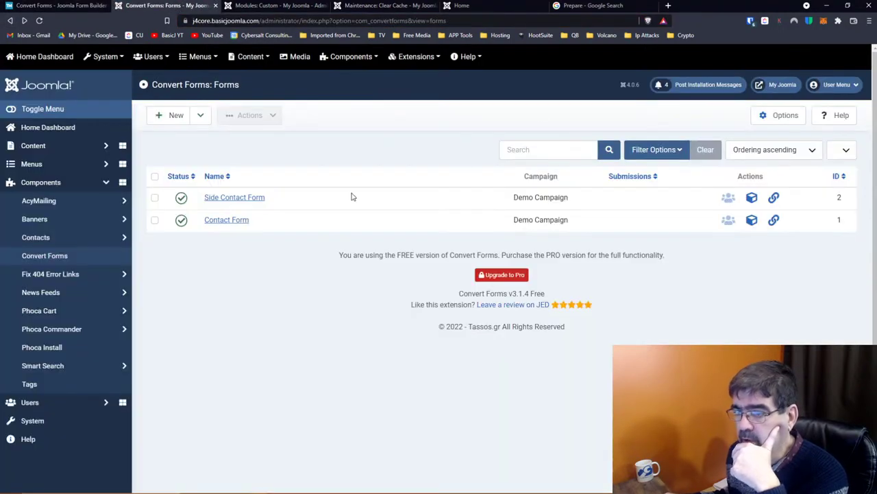
# Copy the shortcode of Side Contact Form and then the shortcode of Contact Form from the forms list
pyautogui.click(774, 198)
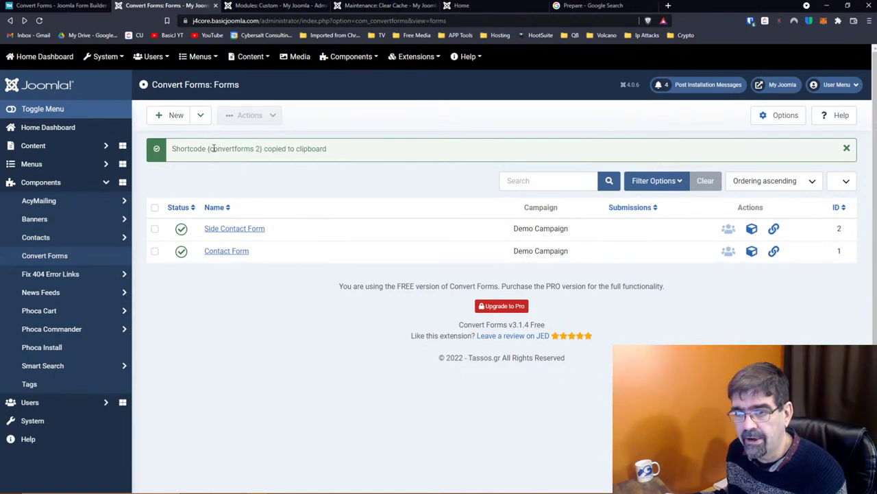
pyautogui.moveTo(209, 148); pyautogui.dragTo(263, 150)
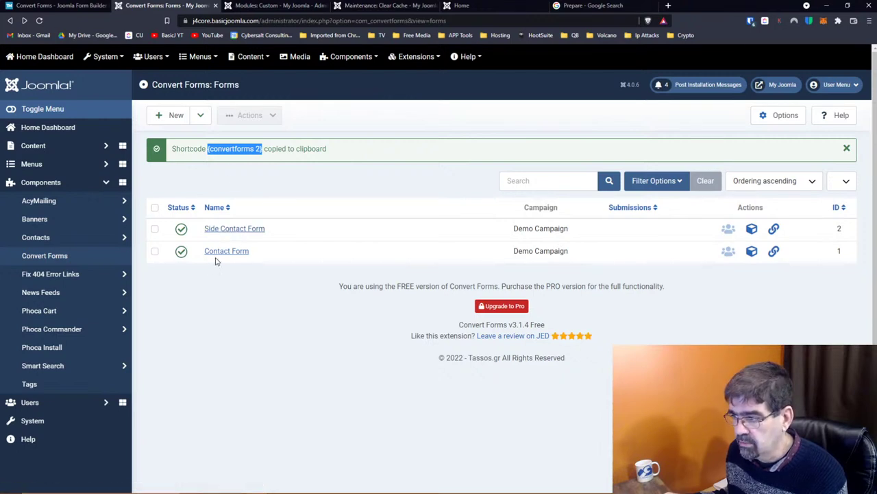
pyautogui.click(773, 251)
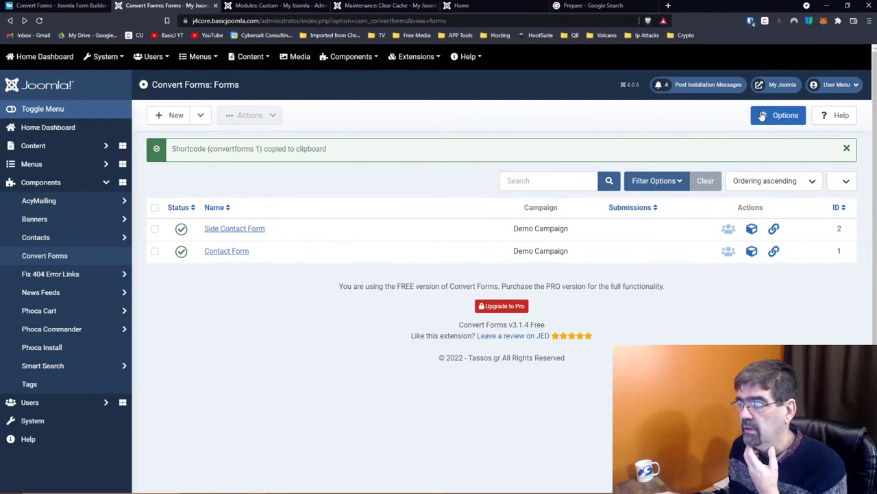
# Open the Convert Forms component configuration and review its General settings, including Load Stylesheet, Show Copyright and Debug
pyautogui.click(781, 115)
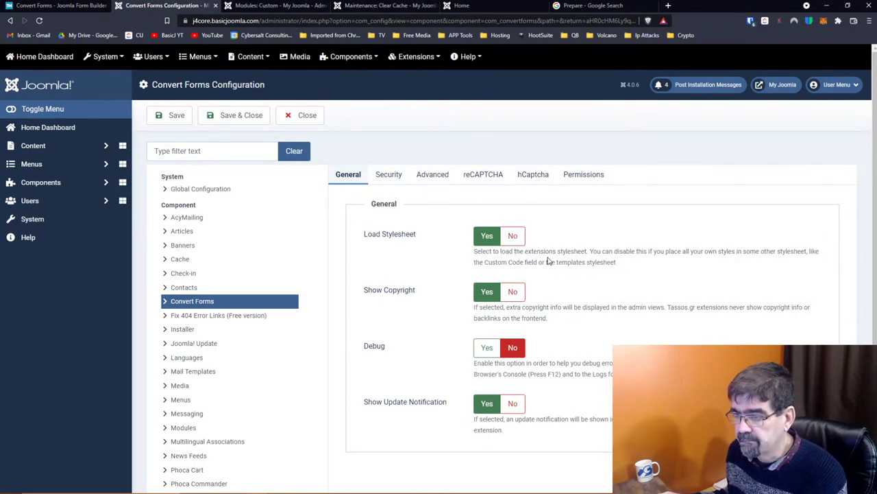
pyautogui.click(512, 236)
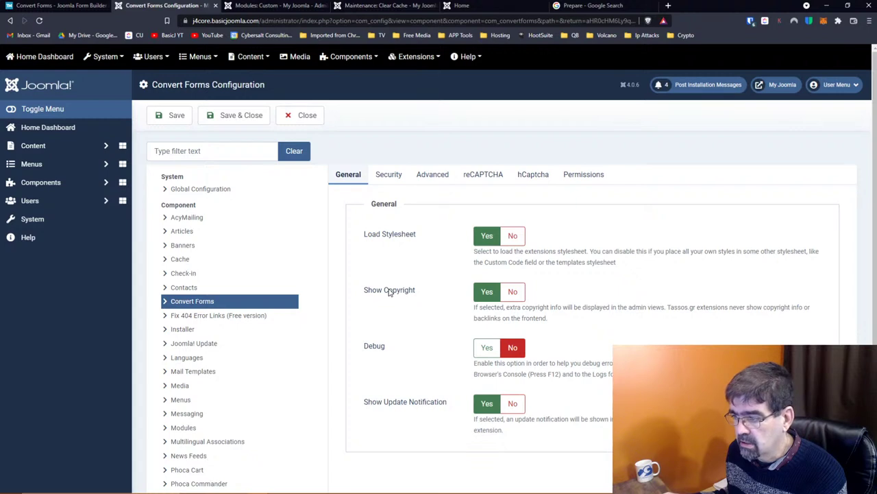
pyautogui.click(513, 291)
pyautogui.click(487, 291)
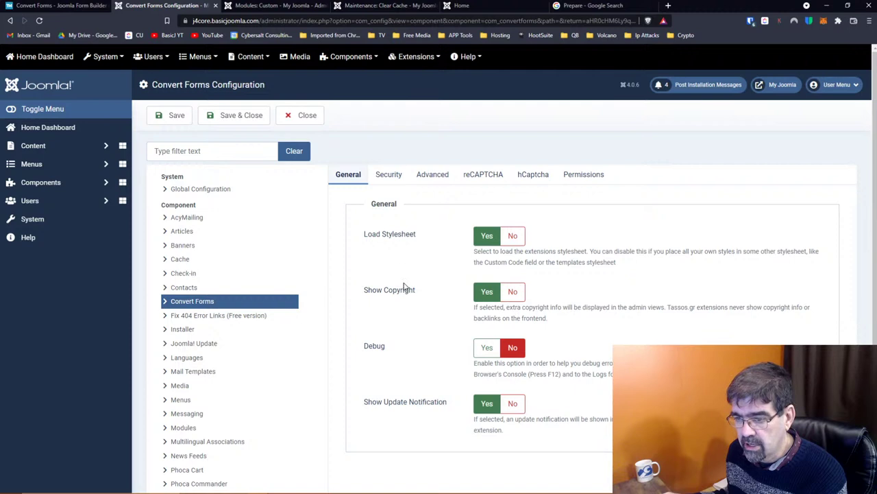
pyautogui.scroll(-2, 421, 258)
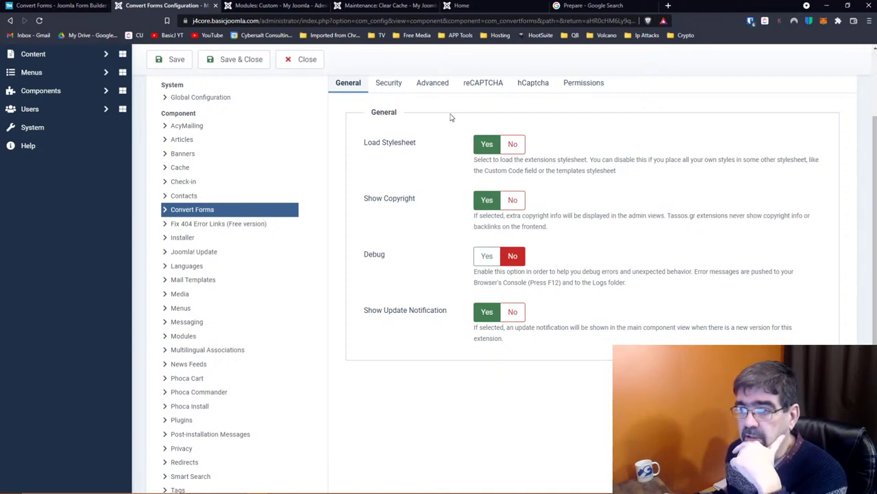
# Review the component's Security settings, trying the Joomla CSRF token option and leaving it at No
pyautogui.click(388, 88)
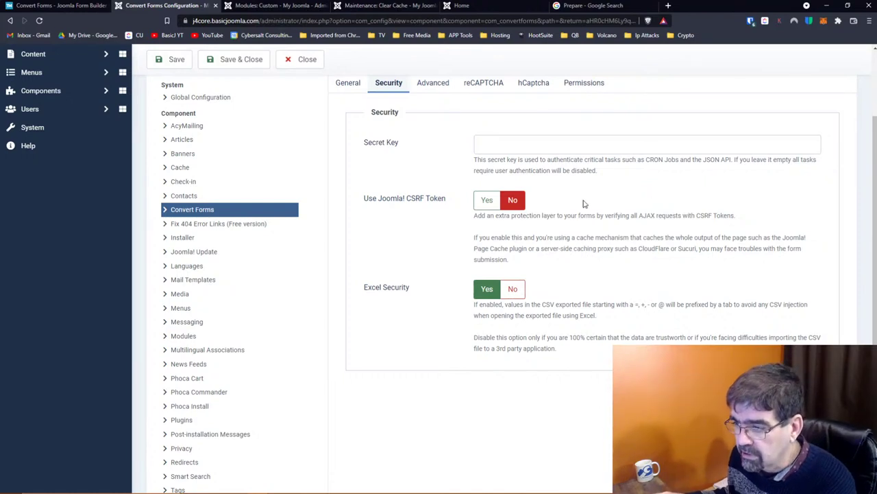
pyautogui.click(483, 202)
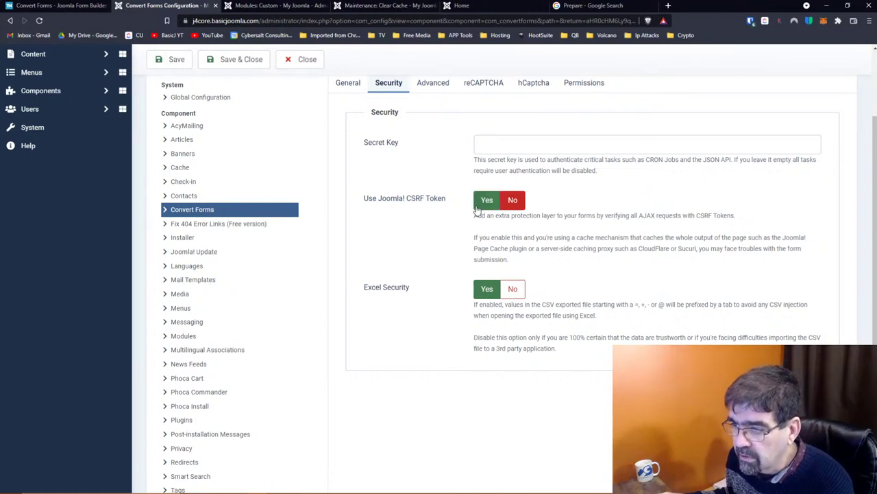
pyautogui.click(515, 201)
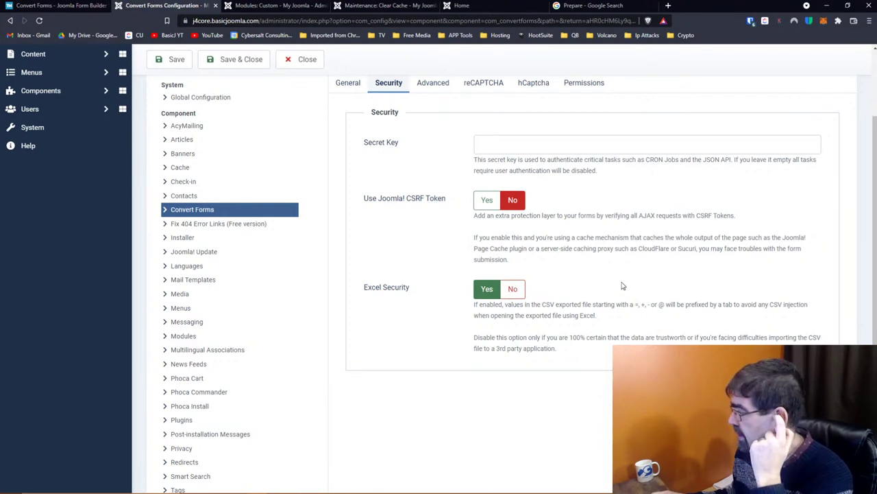
pyautogui.scroll(-1, 622, 286)
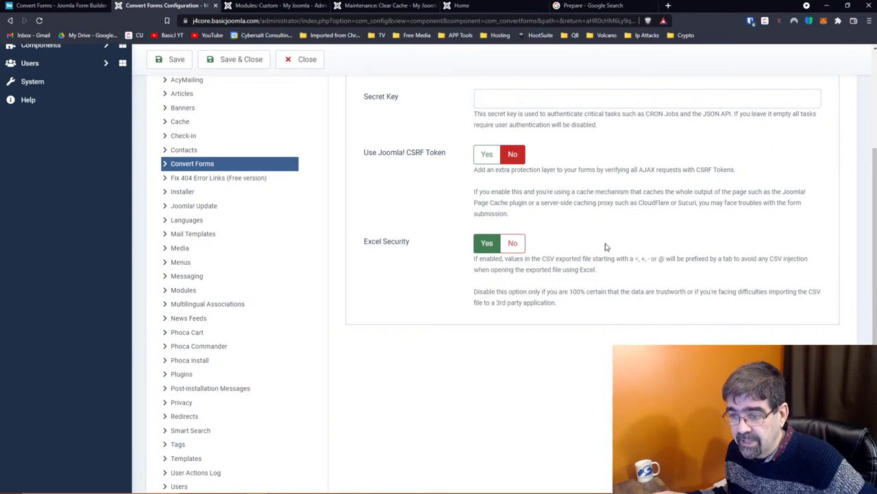
pyautogui.scroll(1, 608, 256)
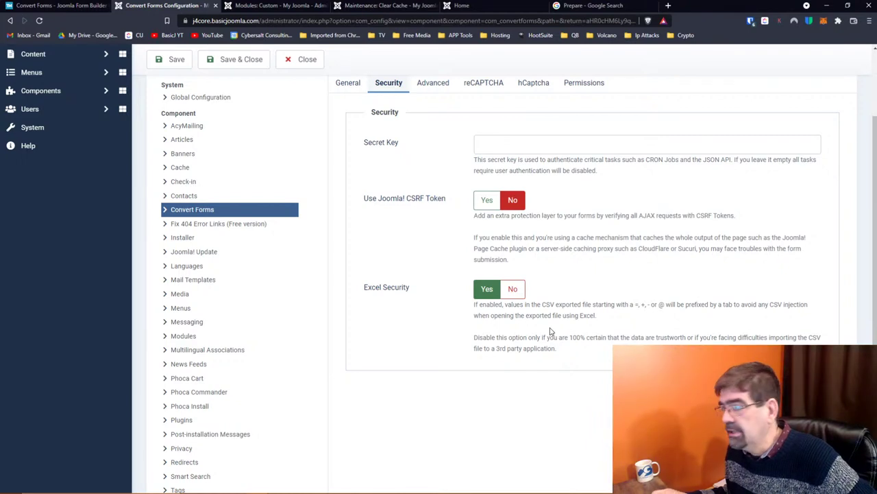
# Review the Advanced, reCAPTCHA and hCaptcha settings, and visit the linked hCaptcha site for obtaining keys before returning to the configuration
pyautogui.click(433, 83)
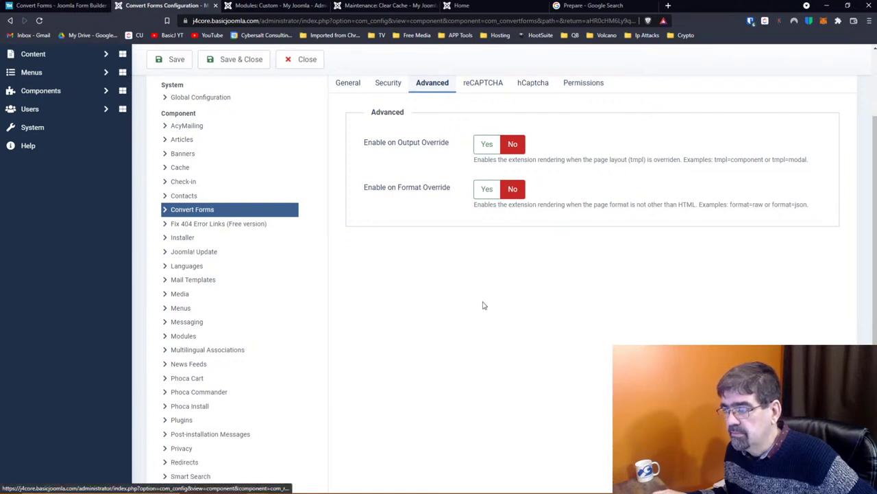
pyautogui.click(486, 86)
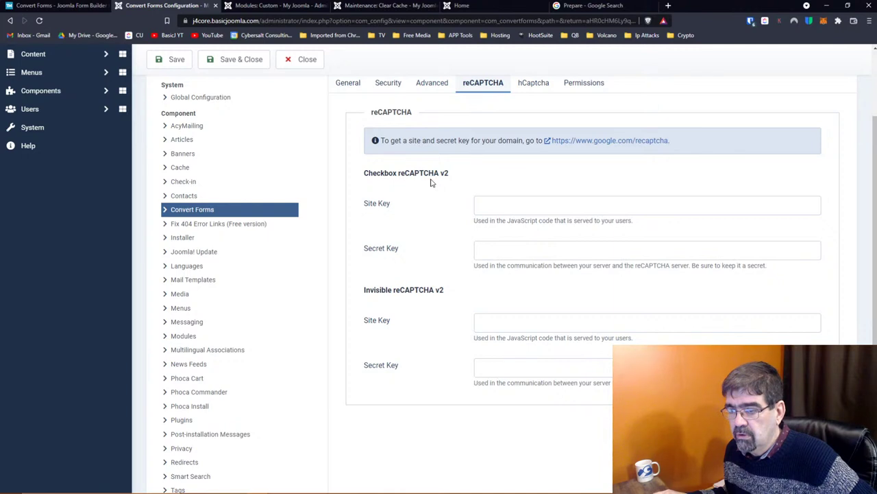
pyautogui.click(533, 85)
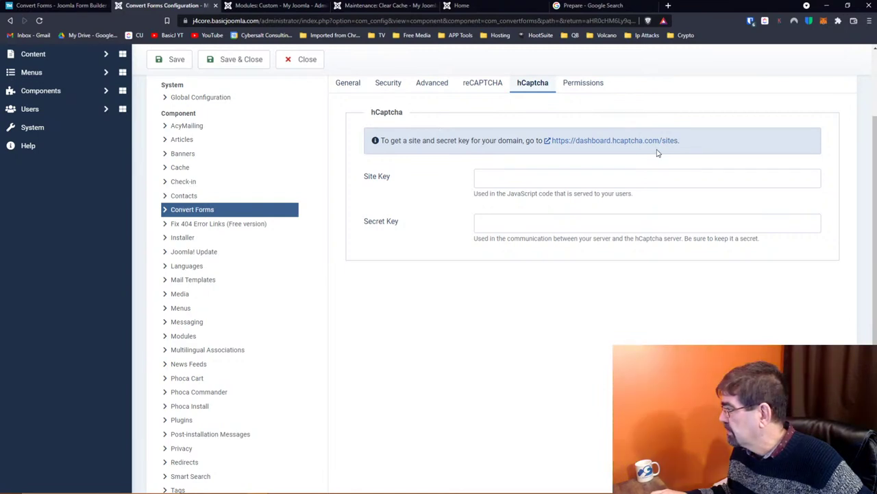
pyautogui.click(631, 146)
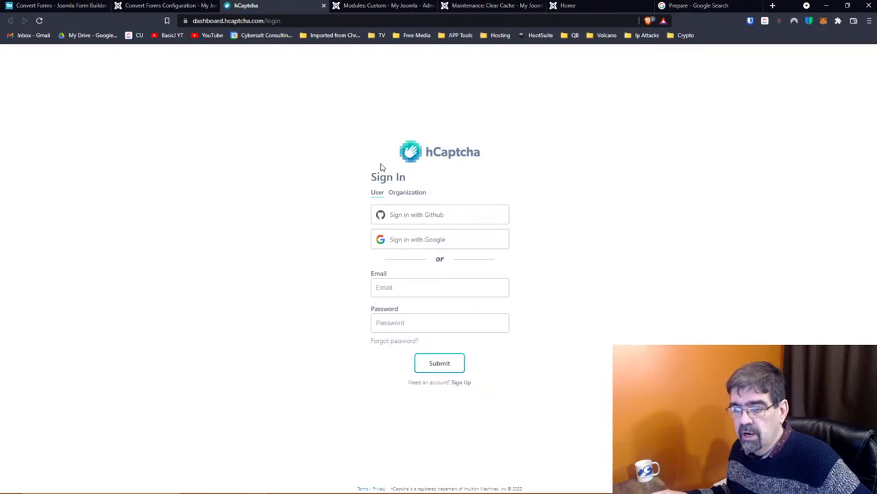
pyautogui.click(165, 6)
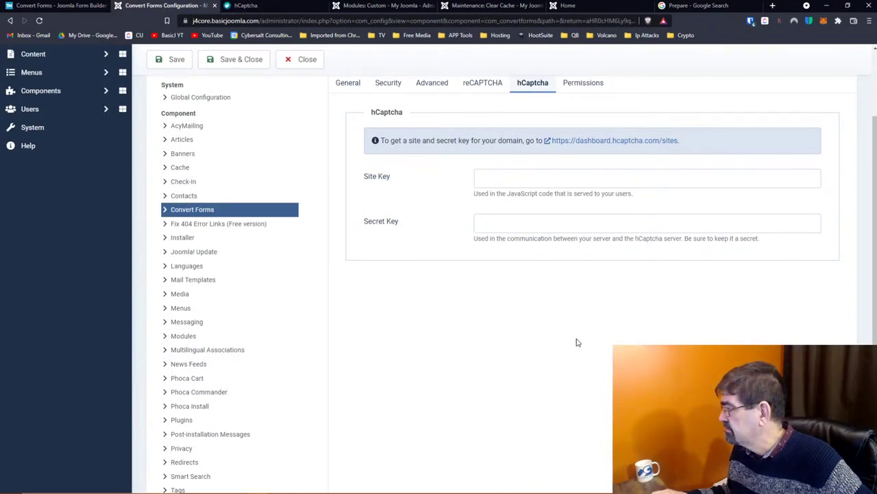
pyautogui.scroll(2, 578, 343)
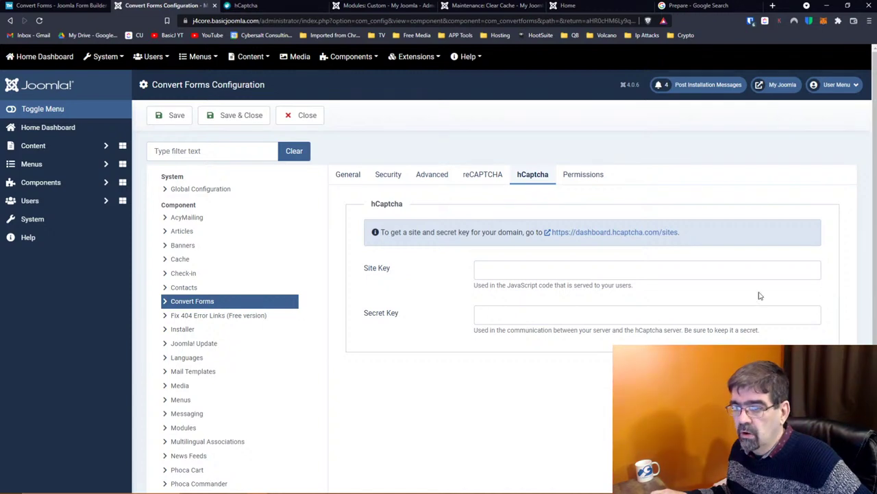
# Recheck the Security settings, search Google for "convert forms honeypot" and read the Tassos.gr article on native honeypot anti-spam protection
pyautogui.click(388, 174)
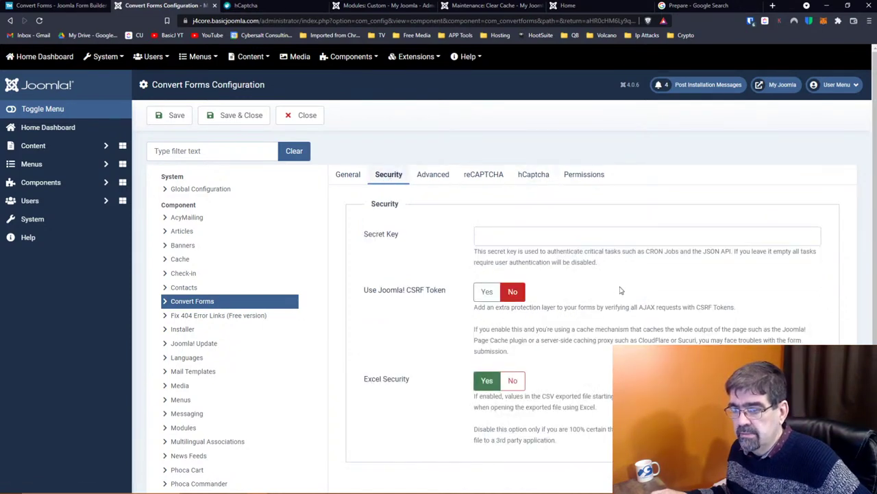
pyautogui.click(699, 5)
pyautogui.click(558, 21)
pyautogui.write('convert form')
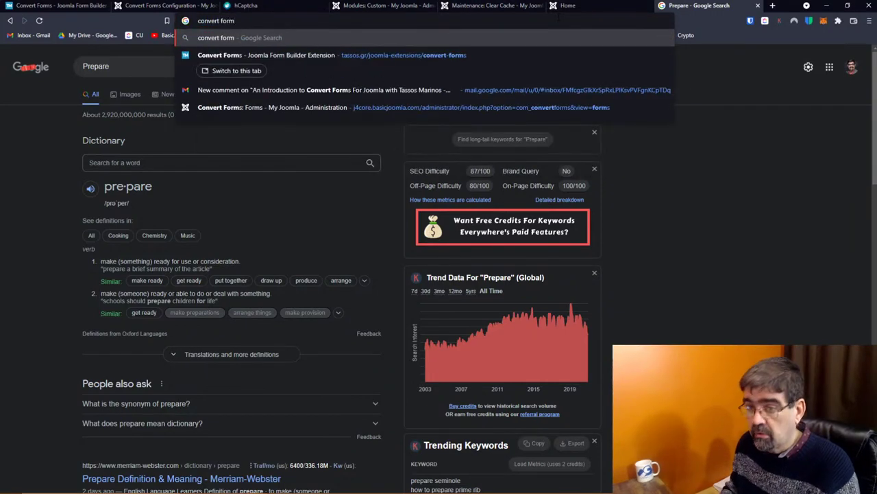
pyautogui.write('s honeypot')
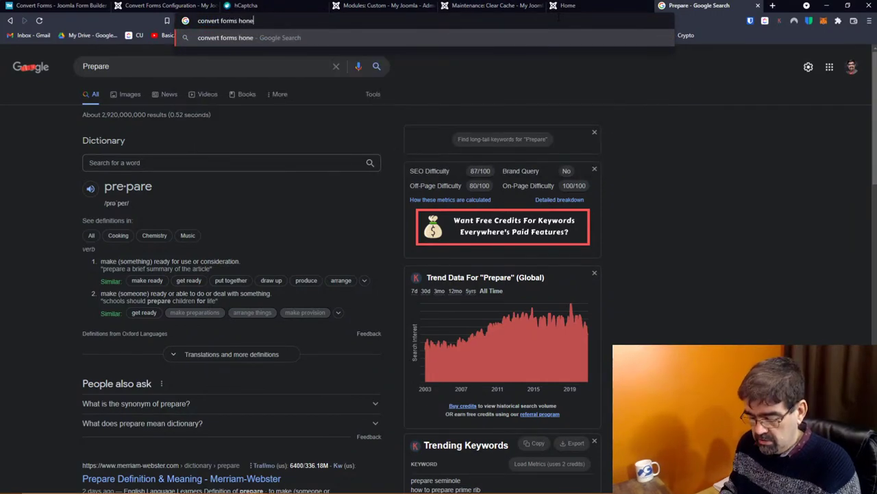
pyautogui.press('Return')
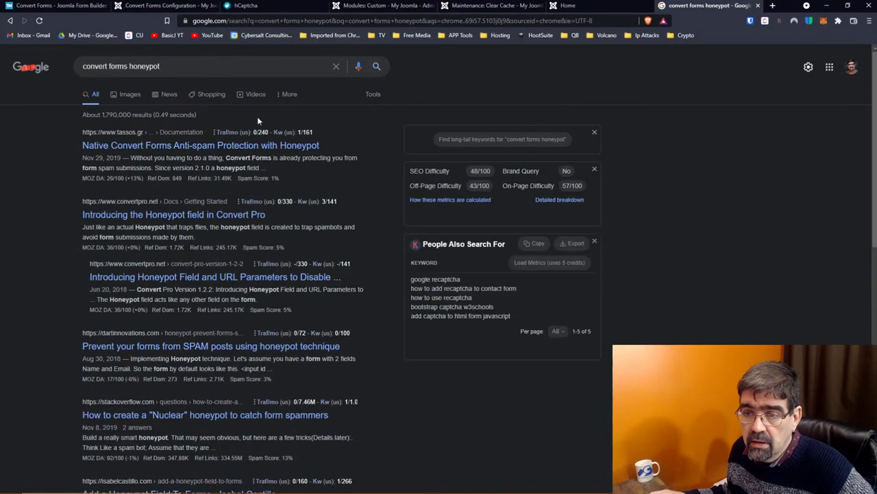
pyautogui.click(221, 147)
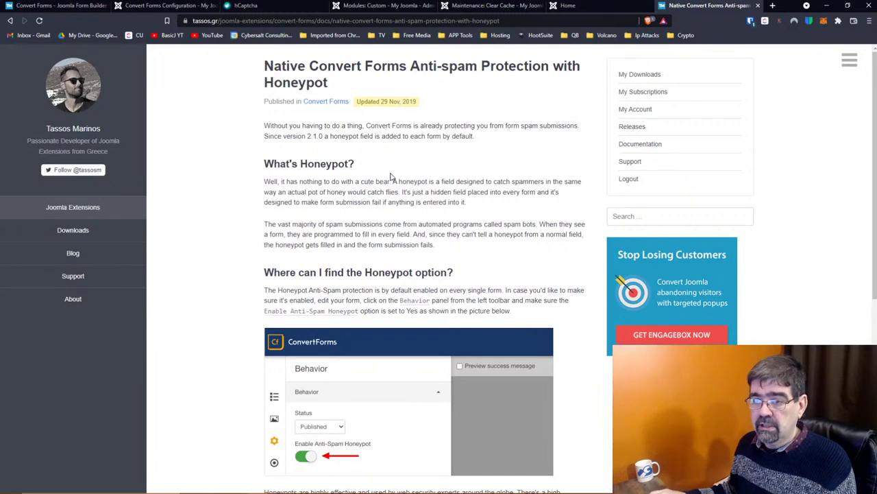
pyautogui.scroll(-2, 398, 161)
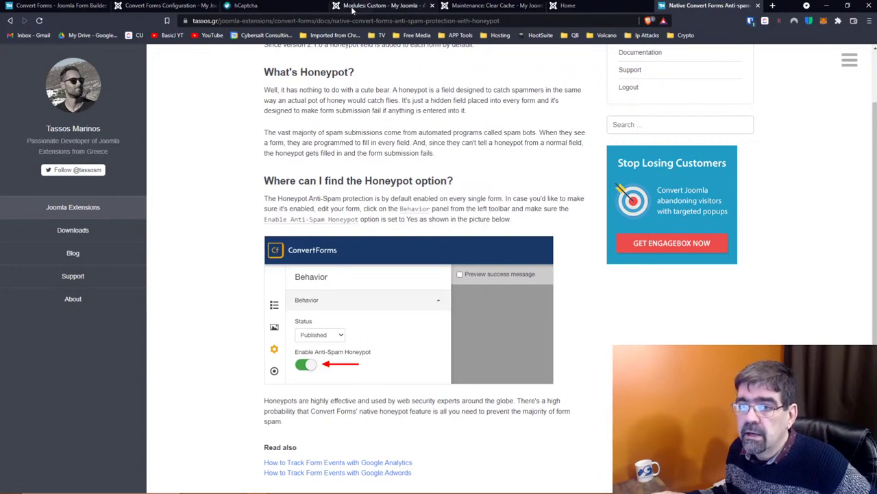
# Close the Convert Forms configuration, recheck the honeypot article and open the Behavior settings of Side Contact Form
pyautogui.click(167, 6)
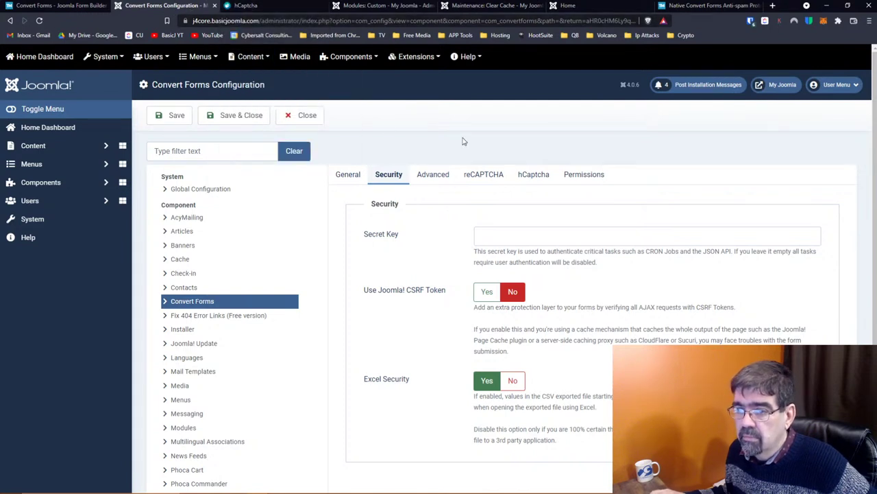
pyautogui.click(318, 115)
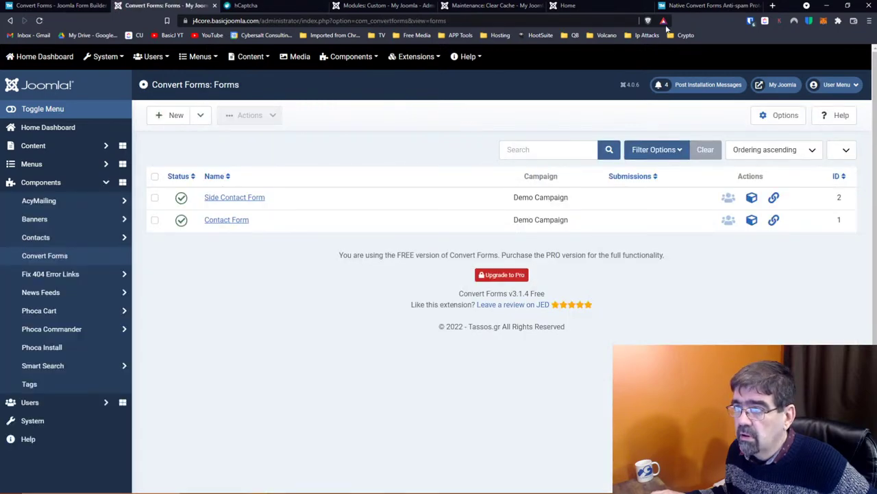
pyautogui.click(717, 5)
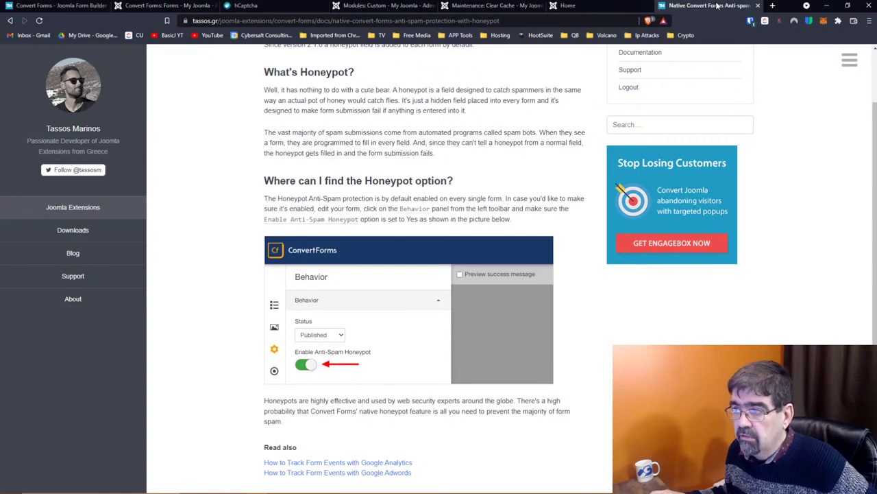
pyautogui.click(142, 6)
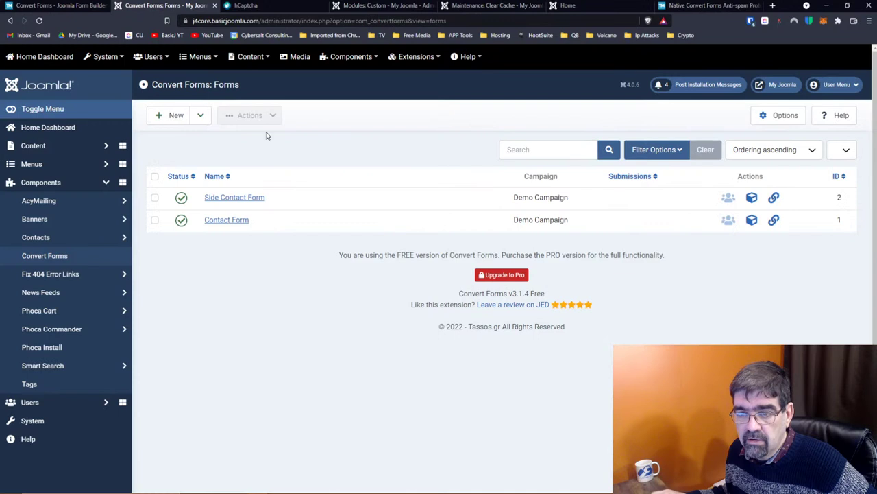
pyautogui.click(248, 197)
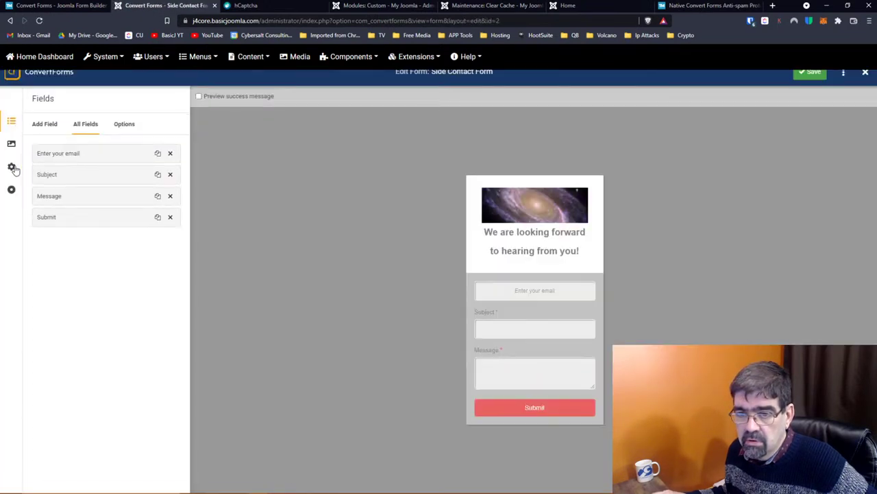
pyautogui.click(12, 167)
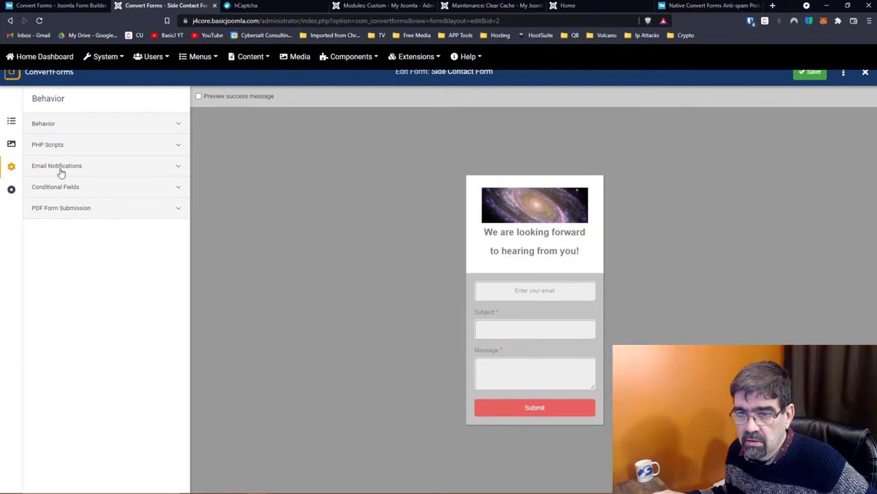
# Review the form's Behavior section with its Anti-Spam Honeypot option, and the PHP Scripts section from Form Prepare to After Form Submission
pyautogui.click(54, 125)
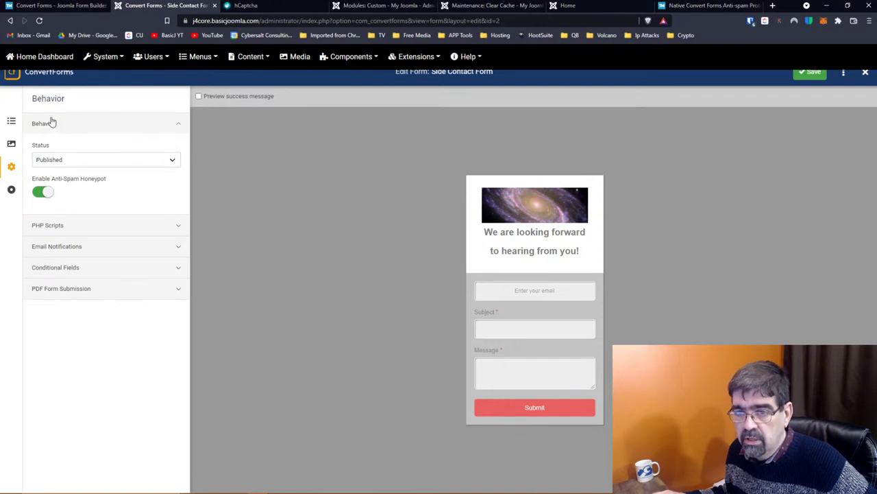
pyautogui.moveTo(66, 183)
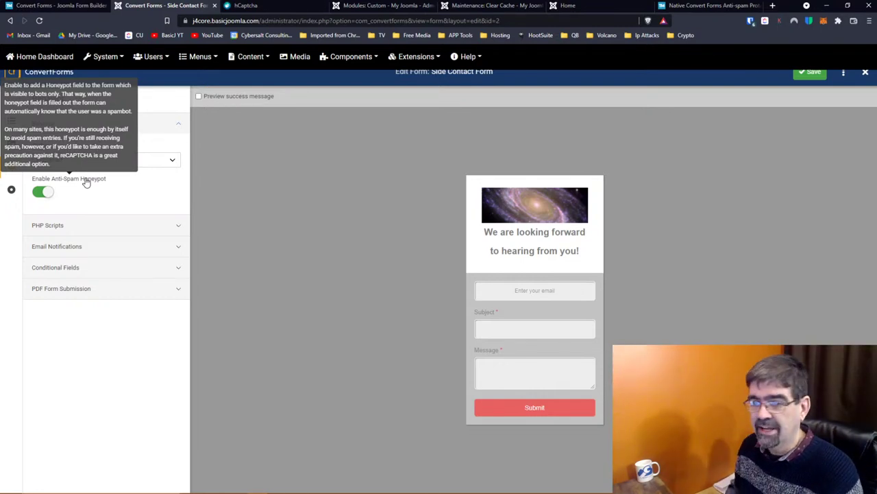
pyautogui.click(117, 224)
pyautogui.scroll(-3, 117, 224)
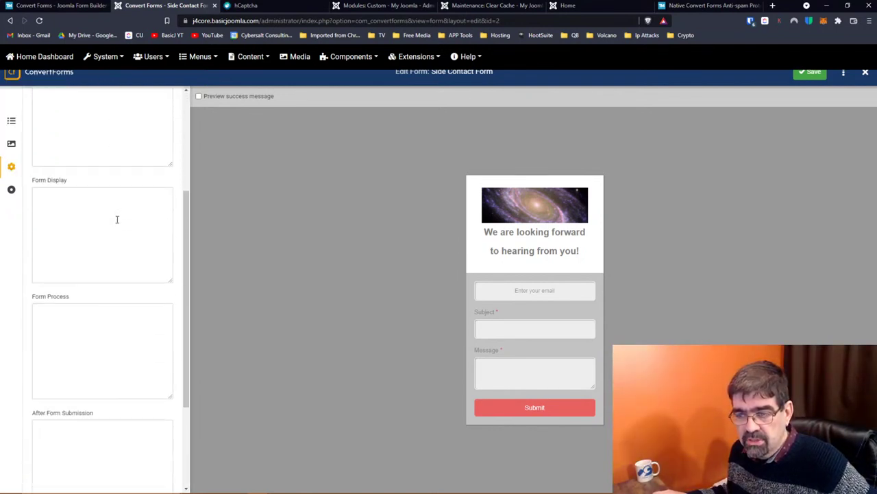
pyautogui.scroll(-2, 117, 219)
pyautogui.scroll(3, 117, 219)
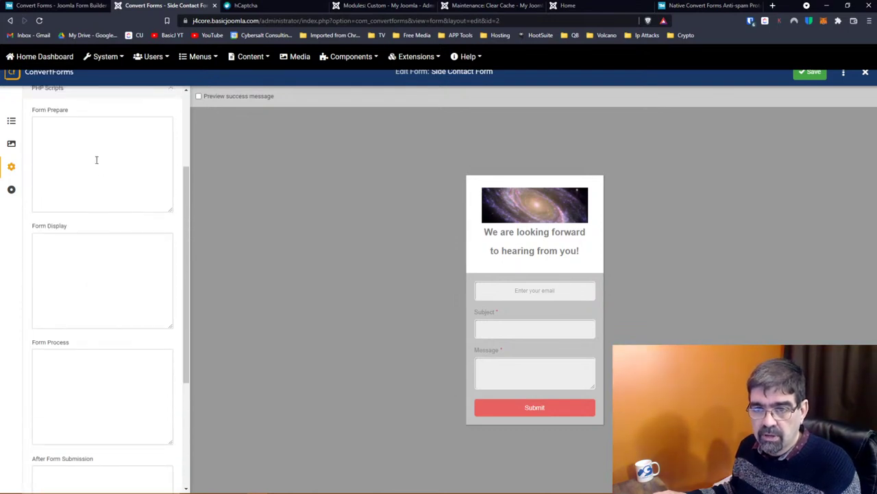
pyautogui.scroll(-3, 96, 249)
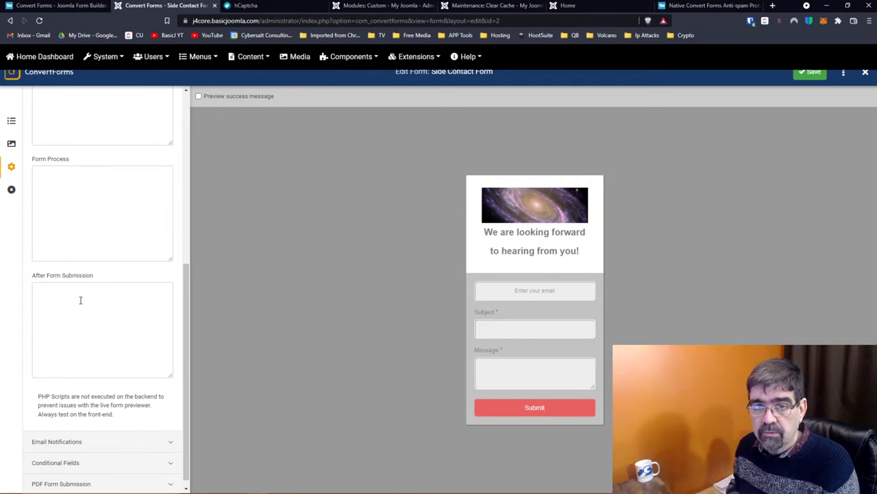
pyautogui.scroll(-1, 82, 299)
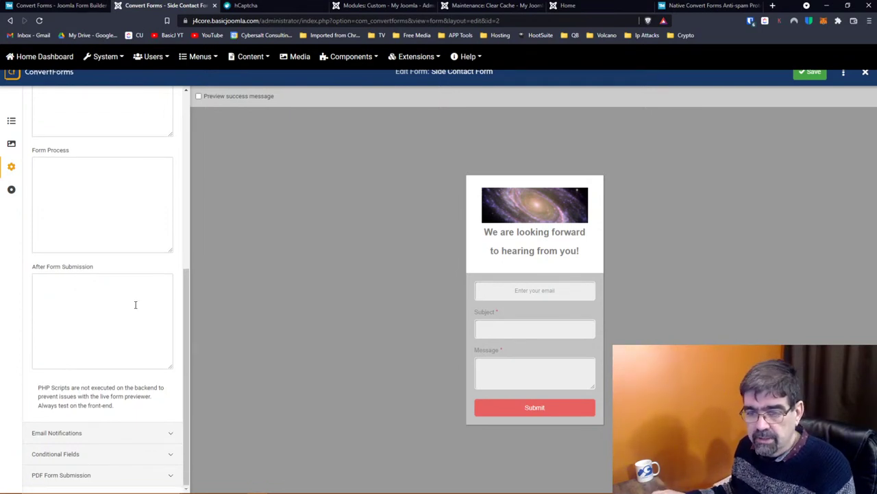
# Enable email notifications on form submission for Side Contact Form and look through the notification fields down to Attachments
pyautogui.click(77, 433)
pyautogui.scroll(-2, 114, 316)
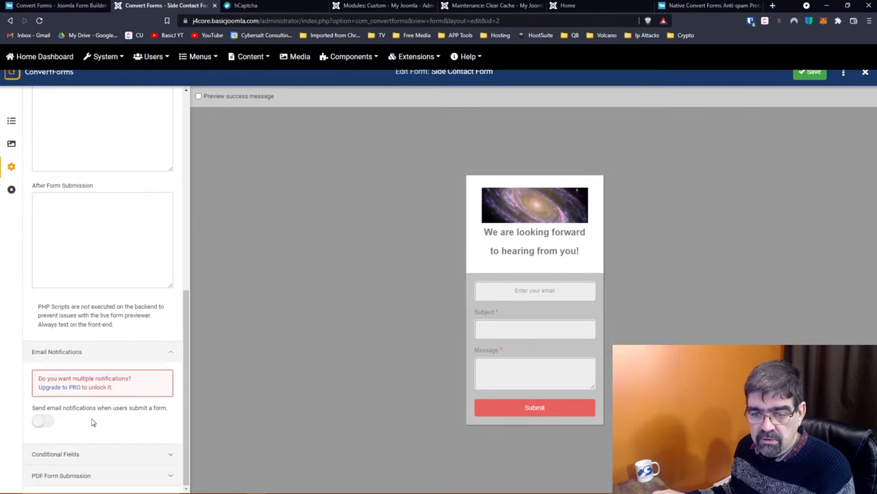
pyautogui.scroll(10, 94, 423)
pyautogui.scroll(-10, 94, 422)
pyautogui.click(43, 423)
pyautogui.scroll(-6, 75, 383)
pyautogui.scroll(-3, 111, 368)
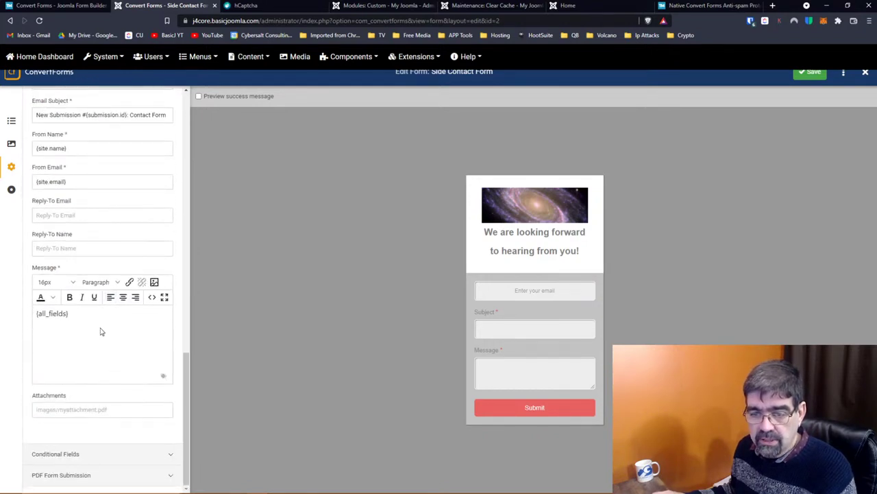
# Review the Conditional Fields and PDF Form Submission sections, and close the form editor without saving
pyautogui.click(74, 453)
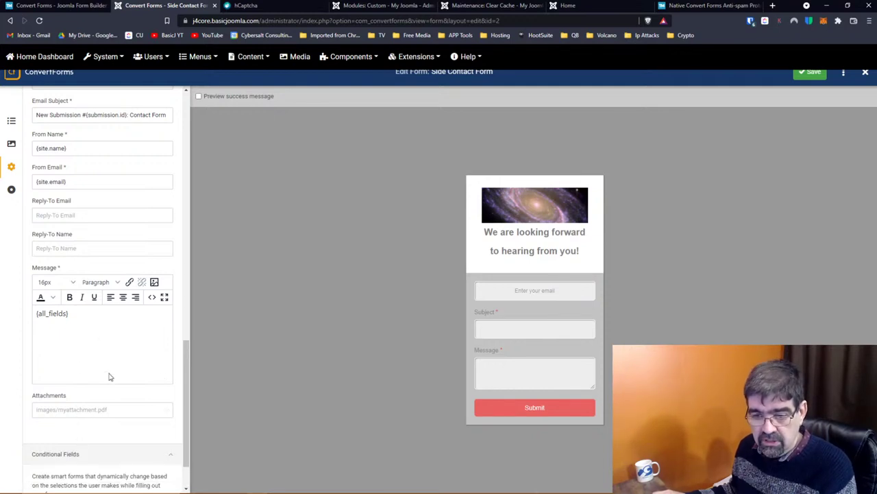
pyautogui.scroll(-1, 108, 387)
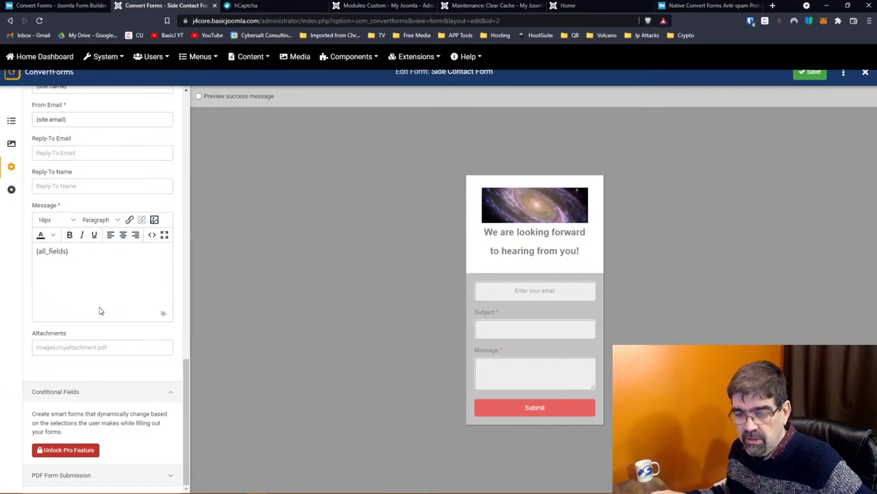
pyautogui.click(103, 478)
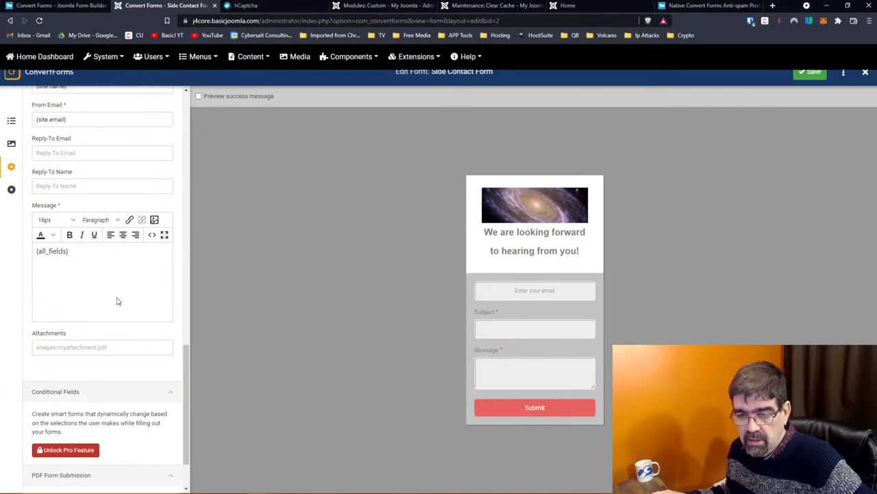
pyautogui.scroll(-1, 112, 271)
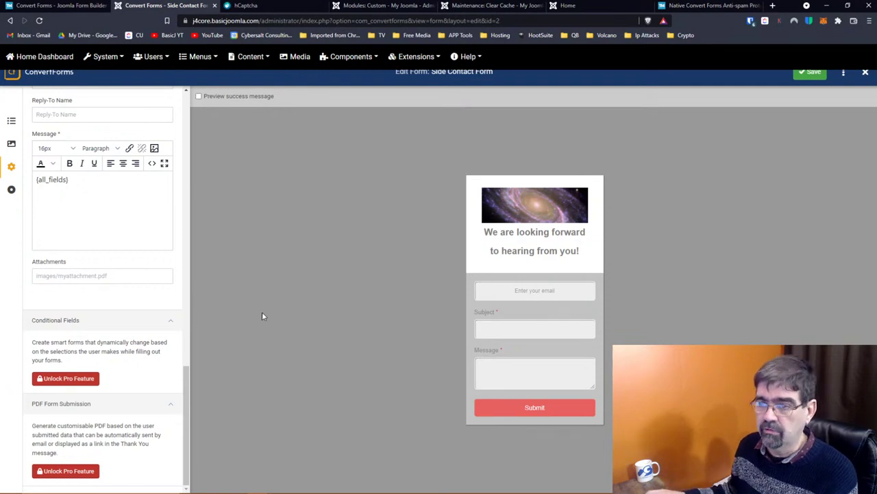
pyautogui.scroll(15, 134, 240)
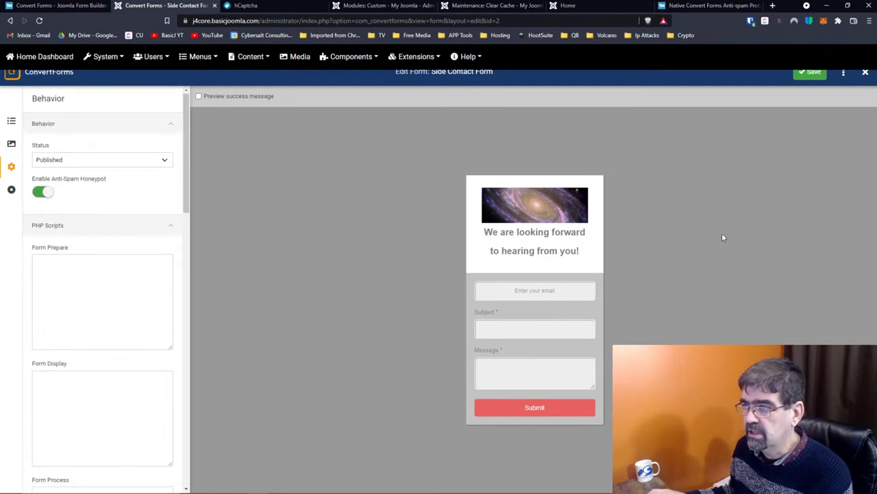
pyautogui.click(865, 73)
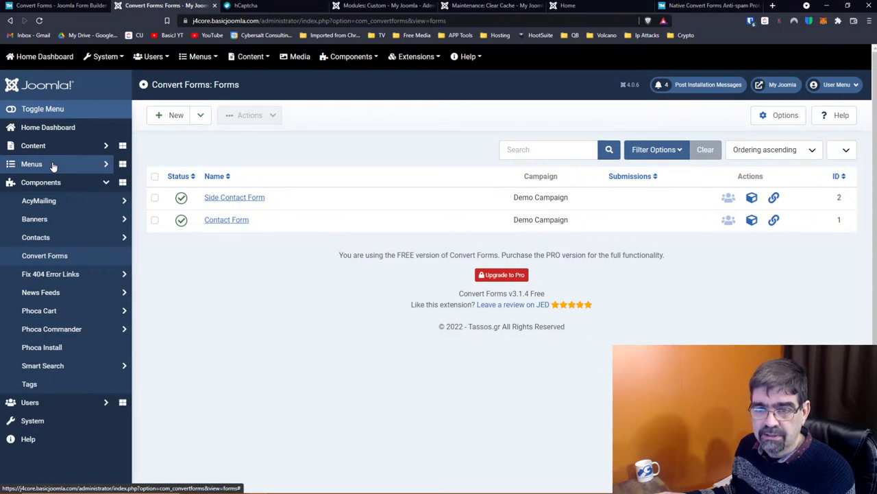
# Open the list of site modules from the System dashboard and check in the locked Test 2 module
pyautogui.click(37, 428)
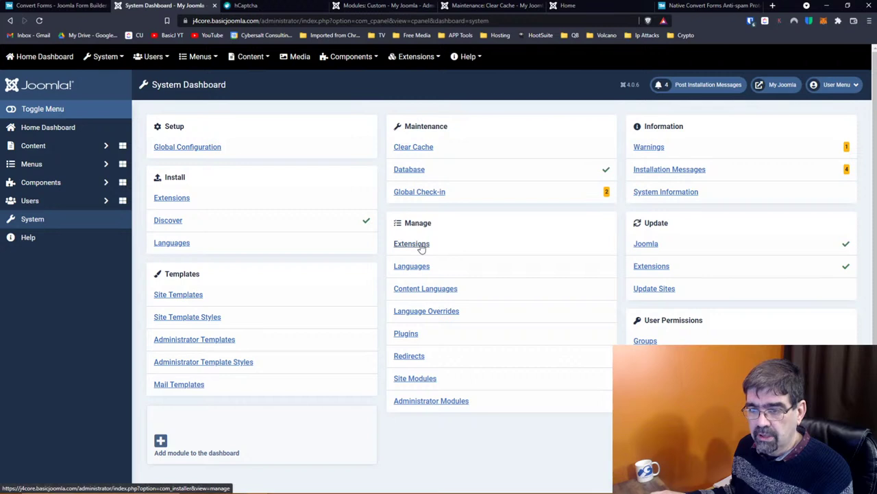
pyautogui.click(422, 377)
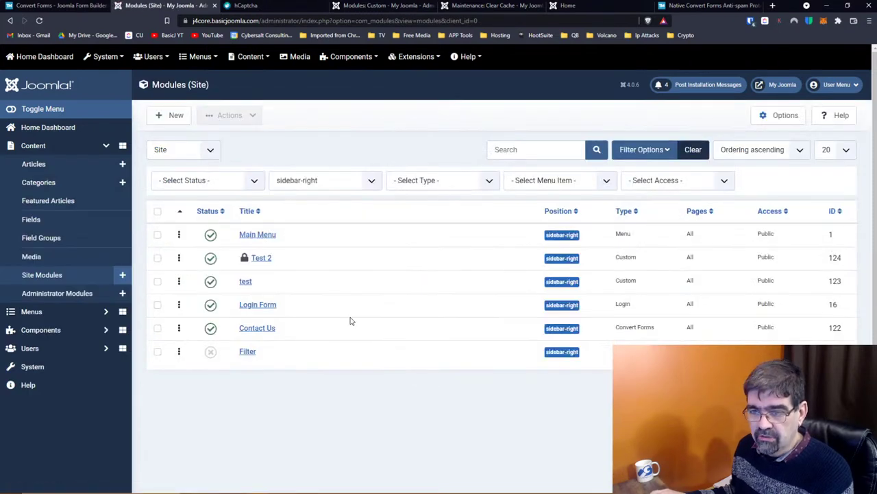
pyautogui.click(244, 258)
# Close the leftover browser tabs with the Test 2 module editor and the Clear Cache page, and return to the site modules list
pyautogui.click(362, 7)
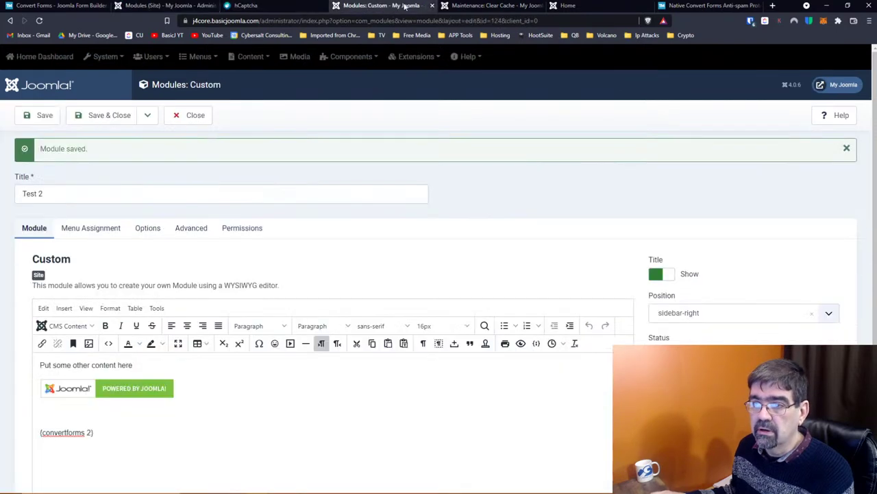
pyautogui.click(432, 6)
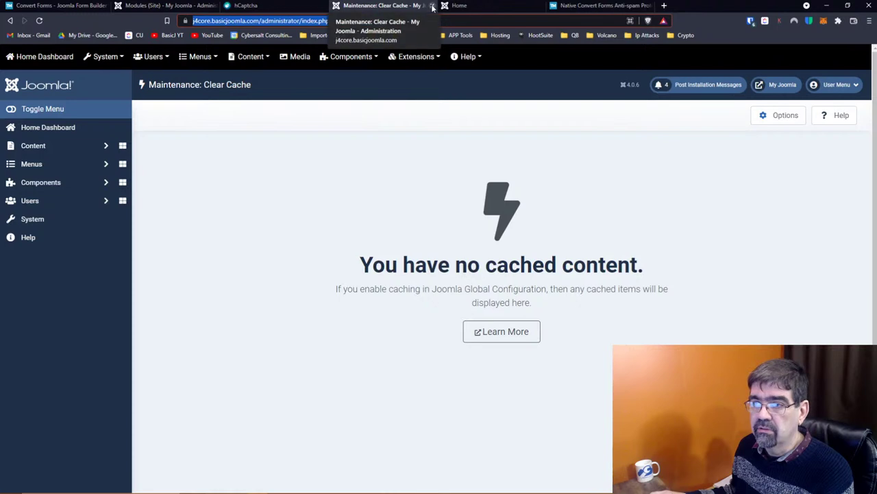
pyautogui.click(432, 6)
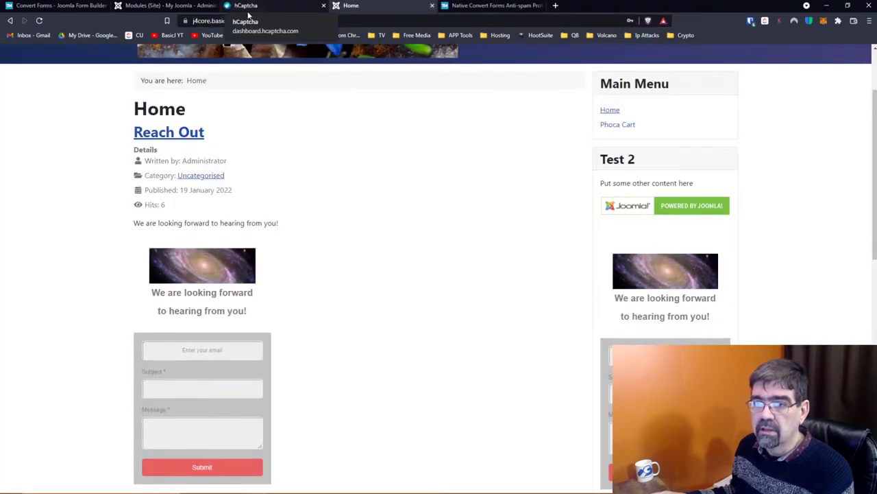
pyautogui.click(168, 5)
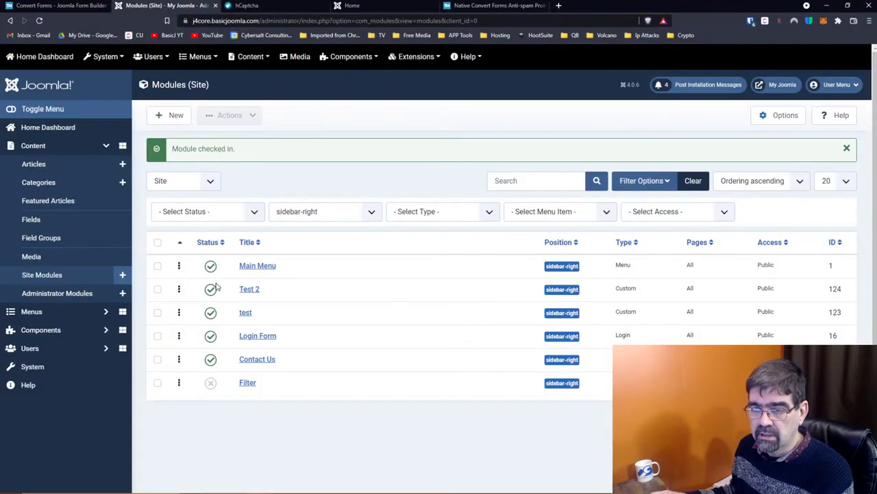
# Trash the Test 2 and test custom modules, keeping Contact Us out of the selection
pyautogui.click(158, 290)
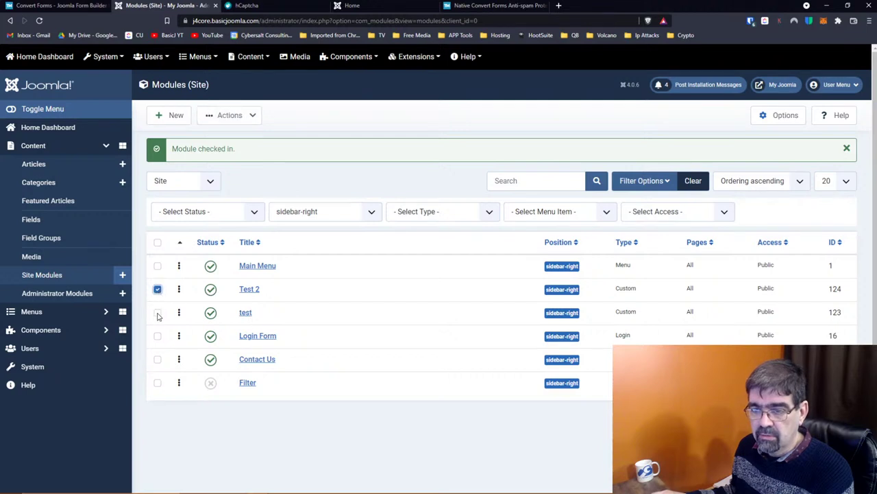
pyautogui.click(158, 313)
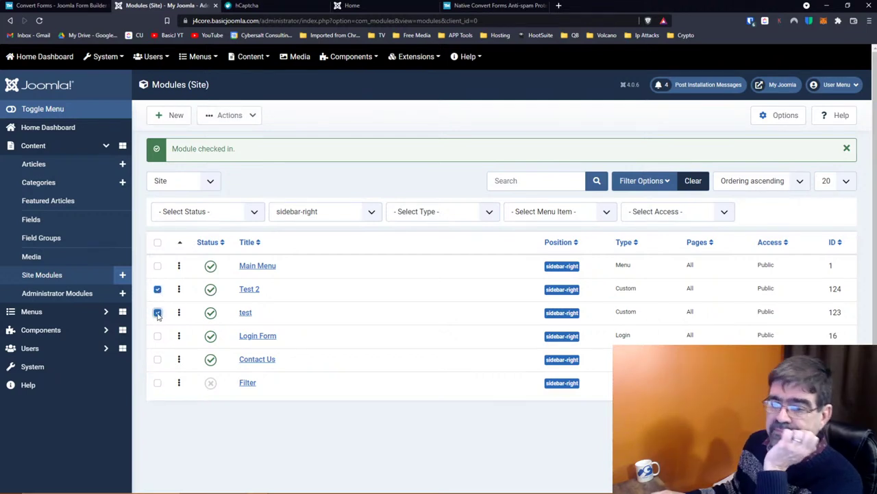
pyautogui.click(157, 359)
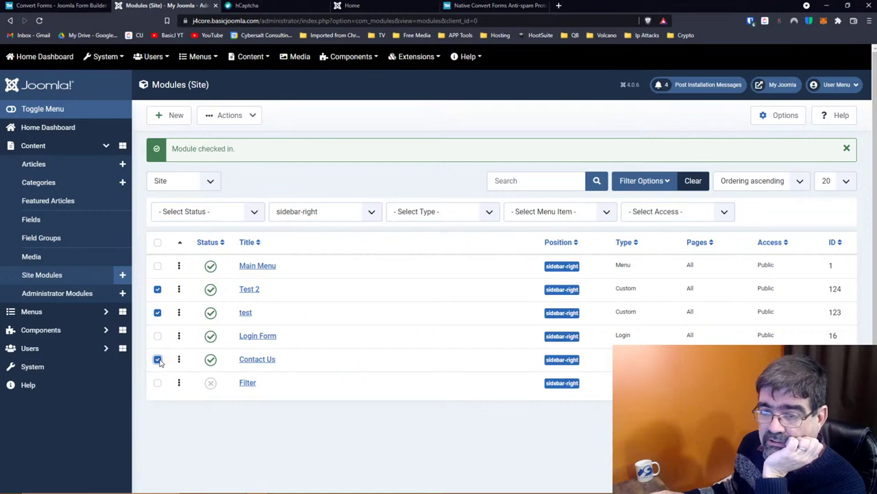
pyautogui.click(157, 359)
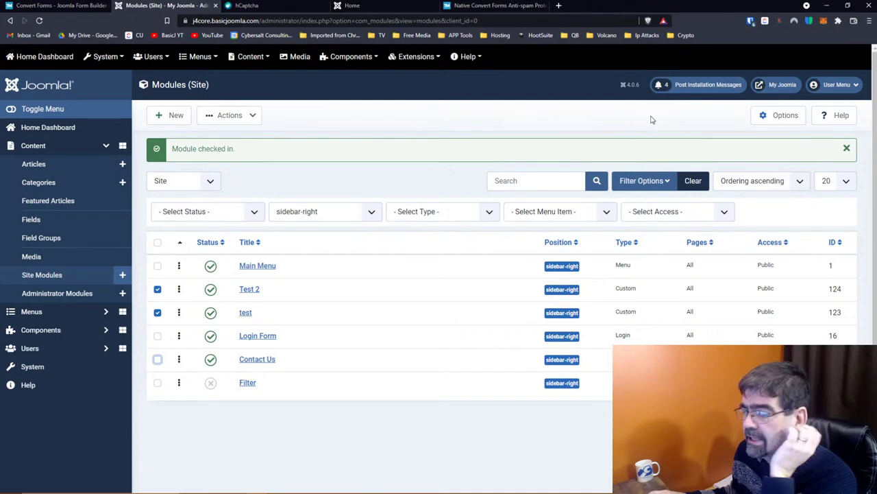
pyautogui.click(230, 116)
pyautogui.click(231, 192)
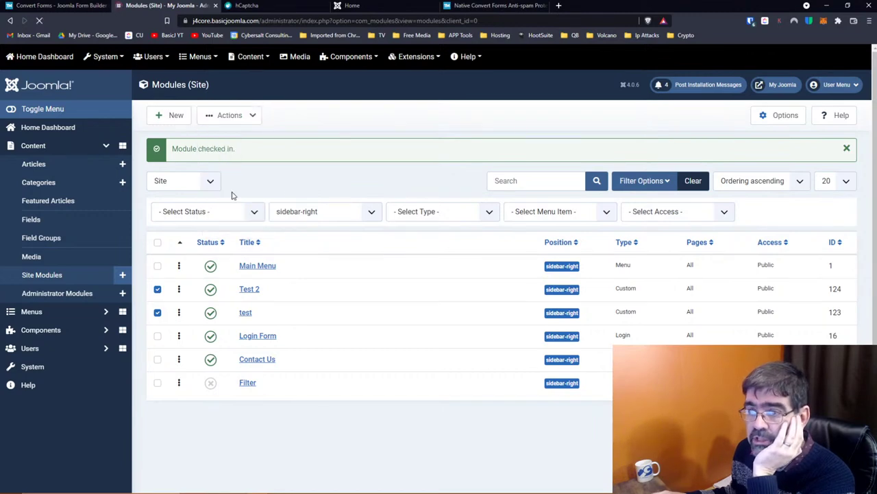
# Reload the site's Home page and inspect its sidebar modules down to the Contact Us form
pyautogui.click(361, 5)
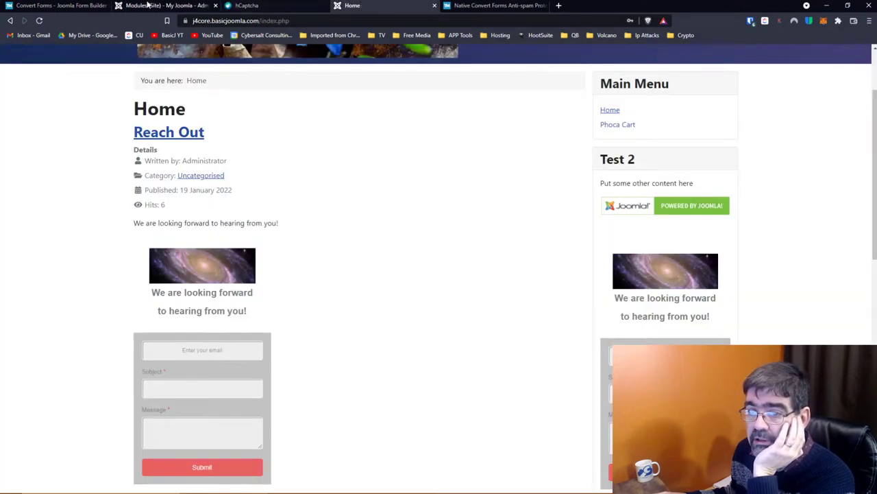
pyautogui.click(39, 20)
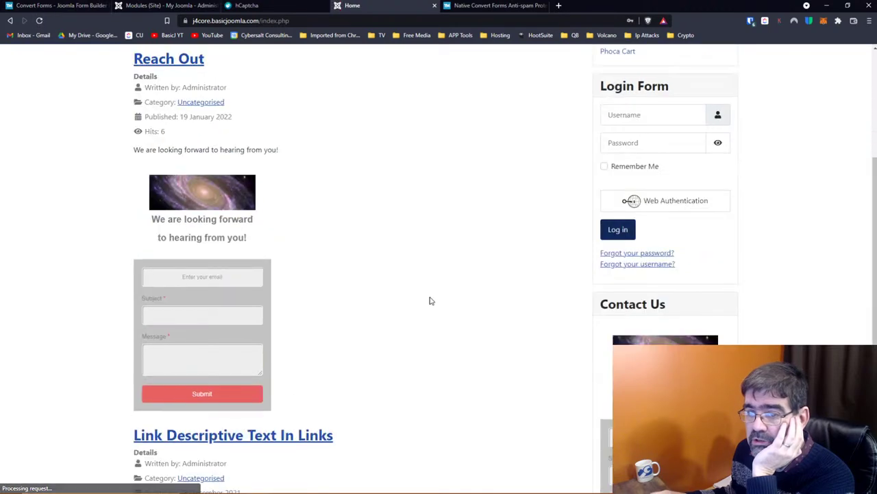
pyautogui.scroll(-2, 430, 300)
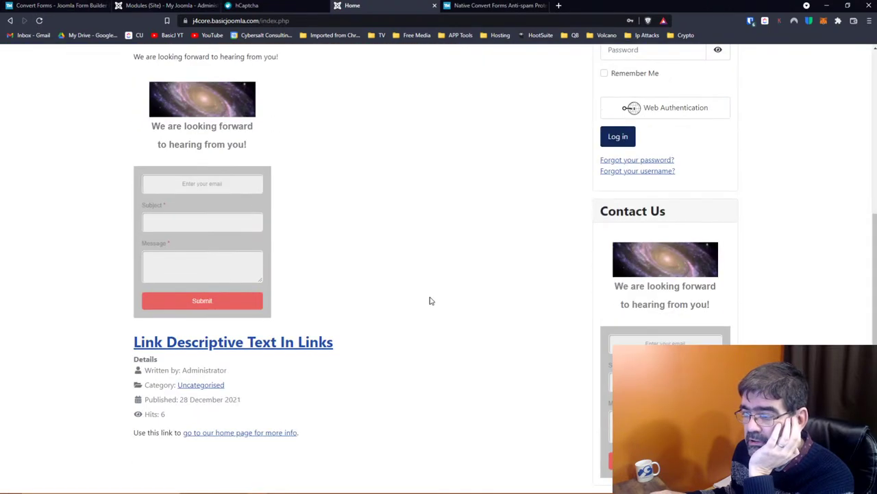
pyautogui.scroll(5, 691, 302)
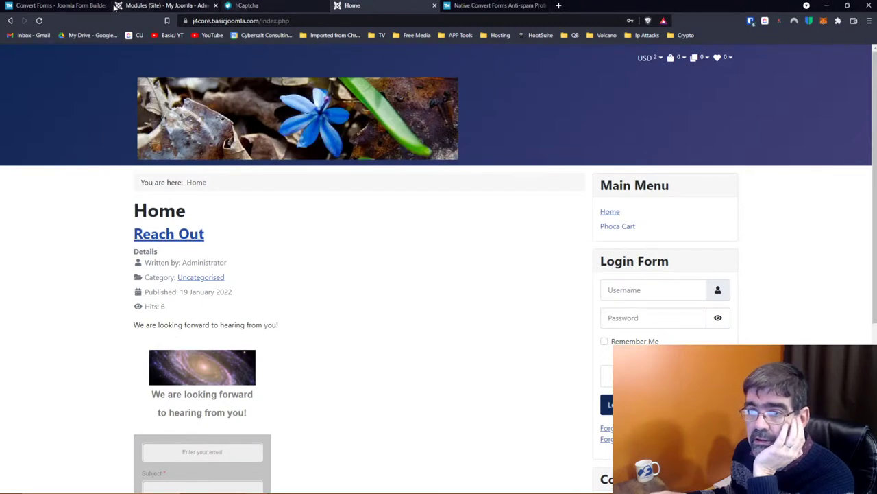
# Open the administrator's article list and trash the Reach Out article
pyautogui.click(150, 7)
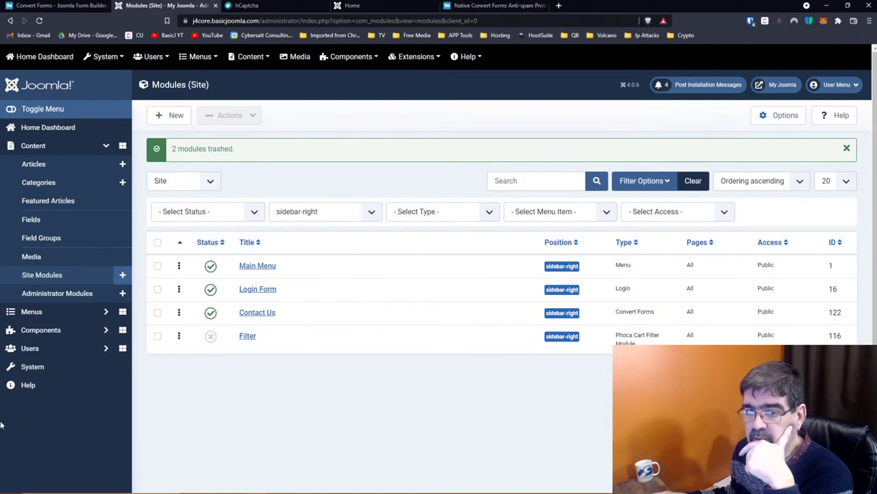
pyautogui.click(26, 165)
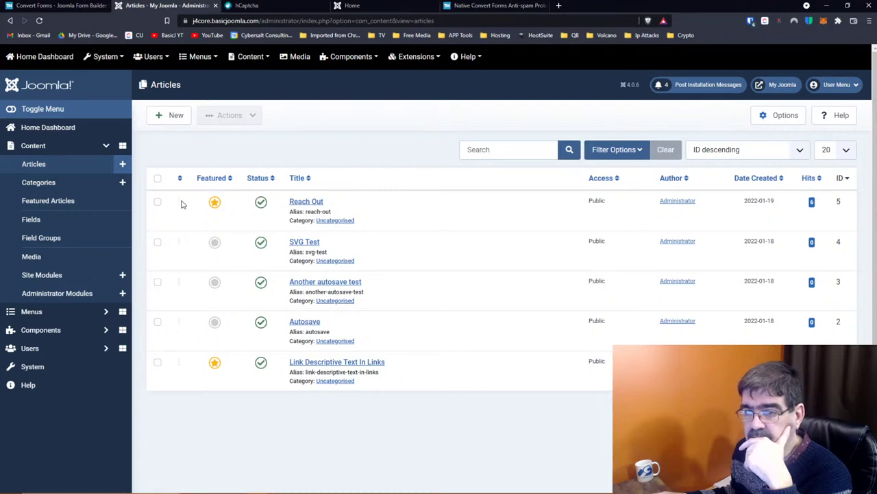
pyautogui.click(157, 203)
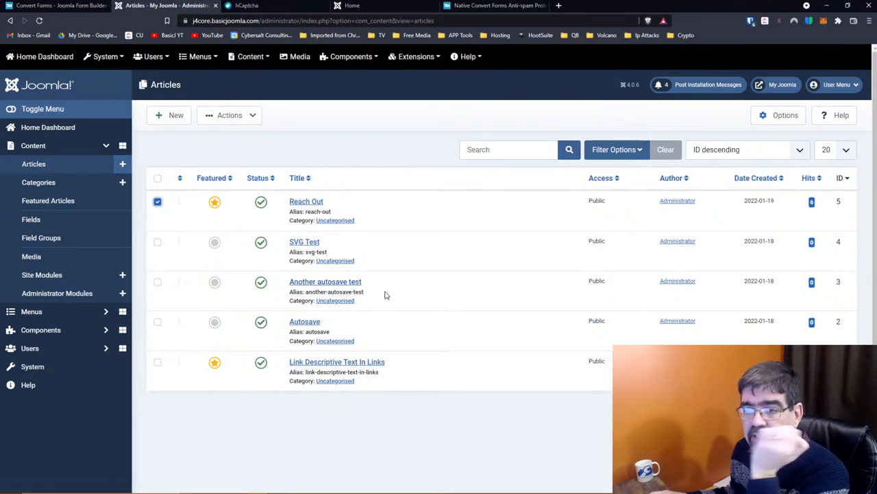
pyautogui.click(230, 117)
pyautogui.click(235, 248)
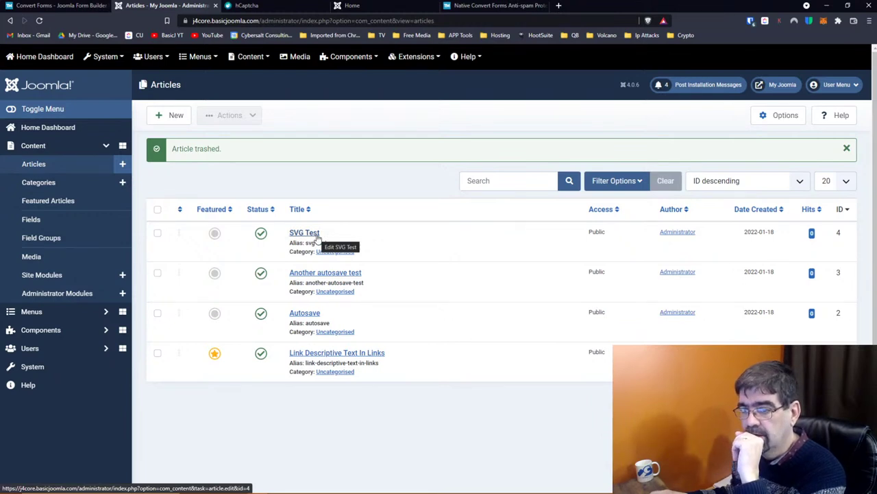
# Trash the SVG Test, Another autosave test and Autosave articles together
pyautogui.click(158, 313)
pyautogui.click(158, 272)
pyautogui.click(158, 233)
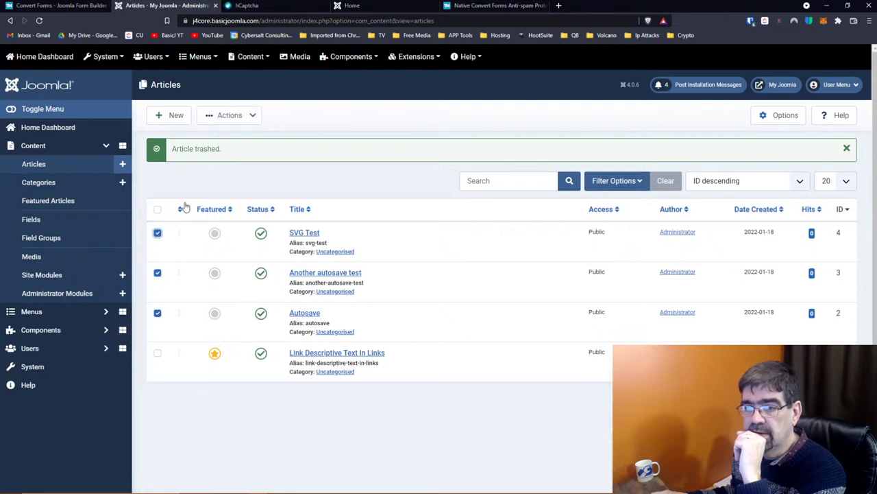
pyautogui.click(209, 115)
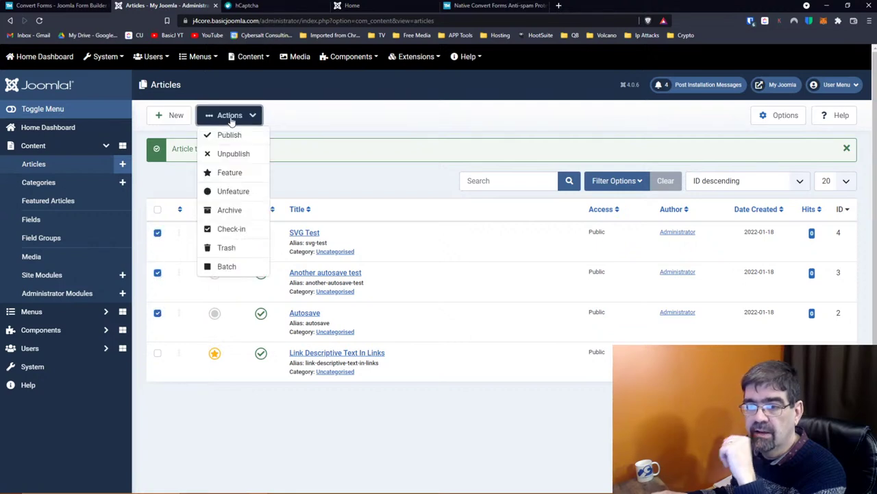
pyautogui.click(227, 248)
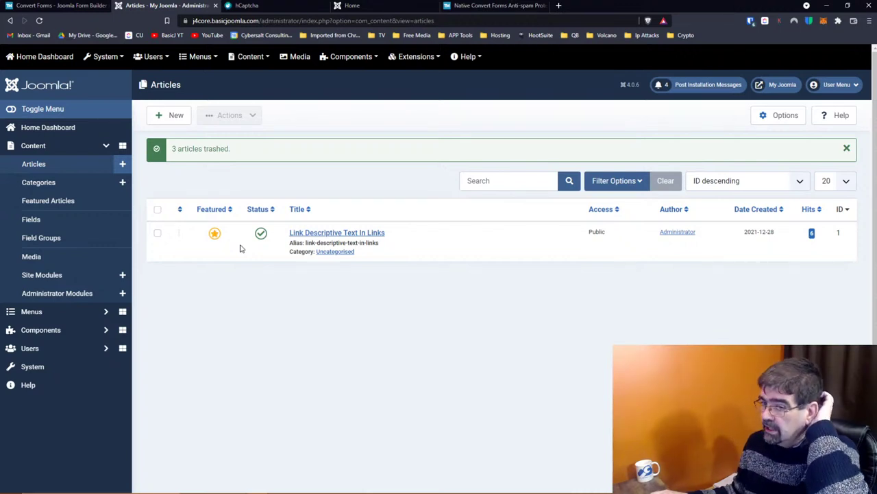
pyautogui.click(158, 234)
pyautogui.click(248, 117)
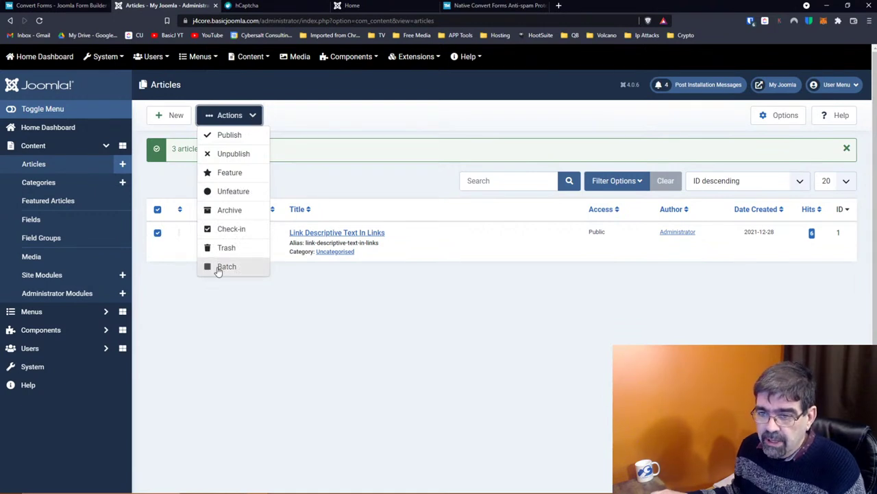
pyautogui.click(326, 117)
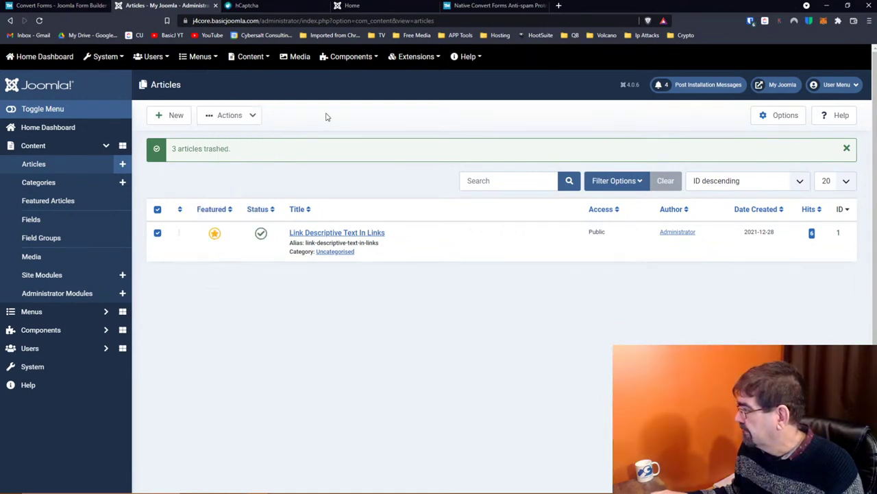